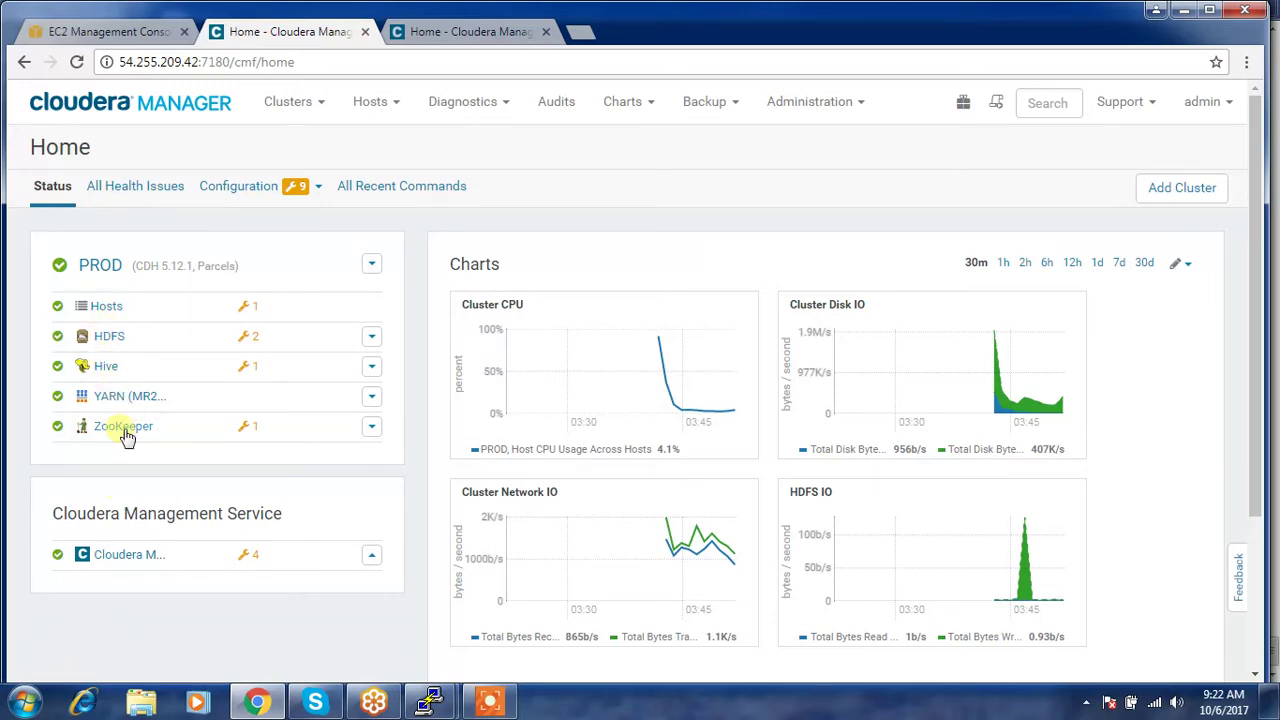
click(447, 32)
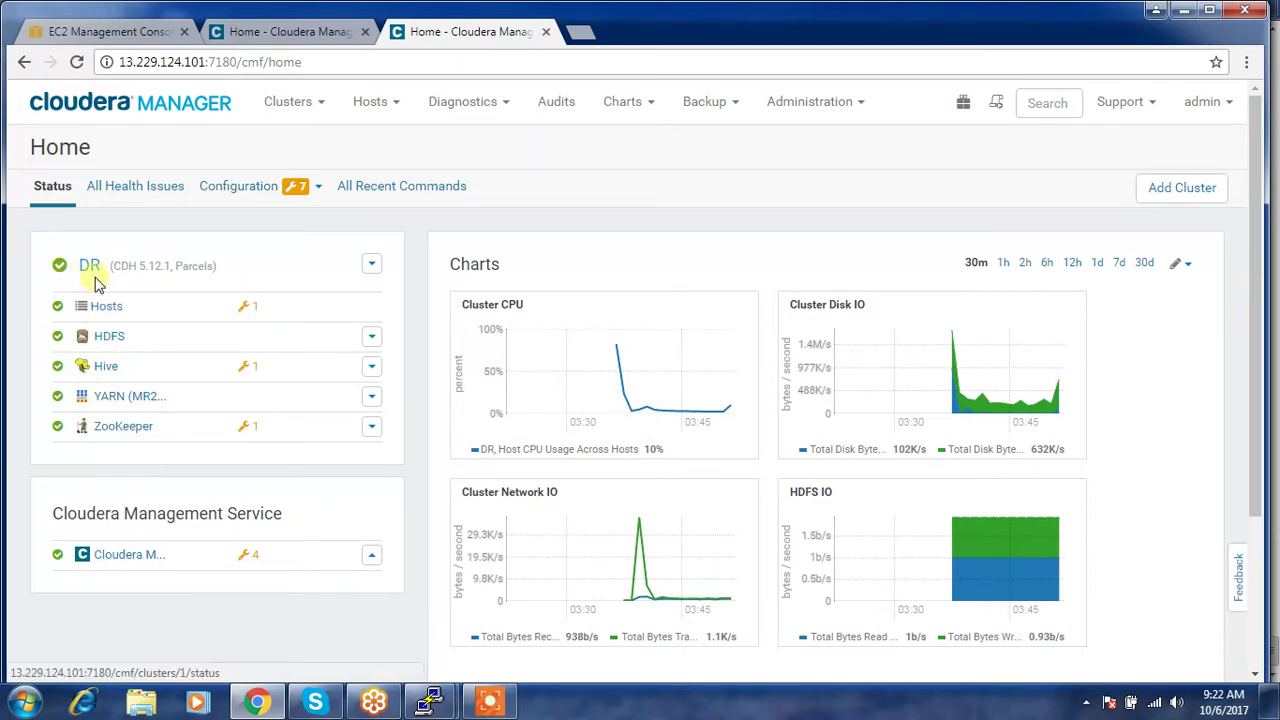
click(326, 31)
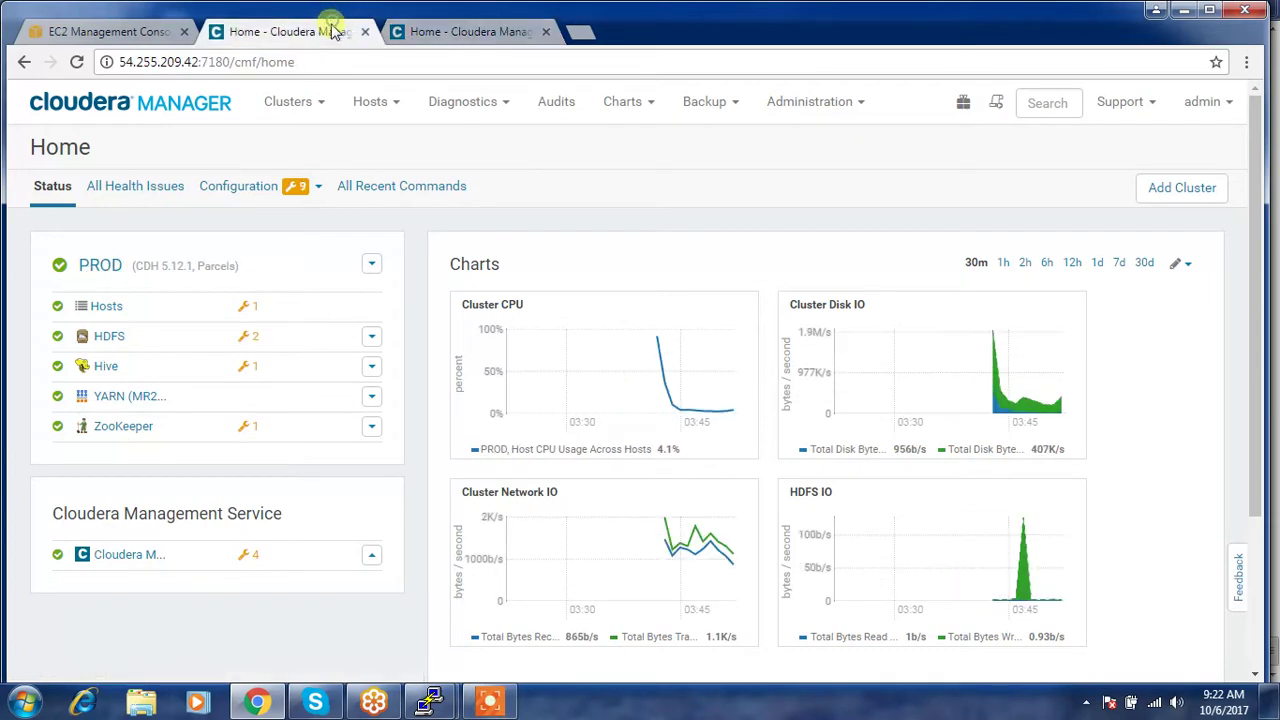
click(422, 31)
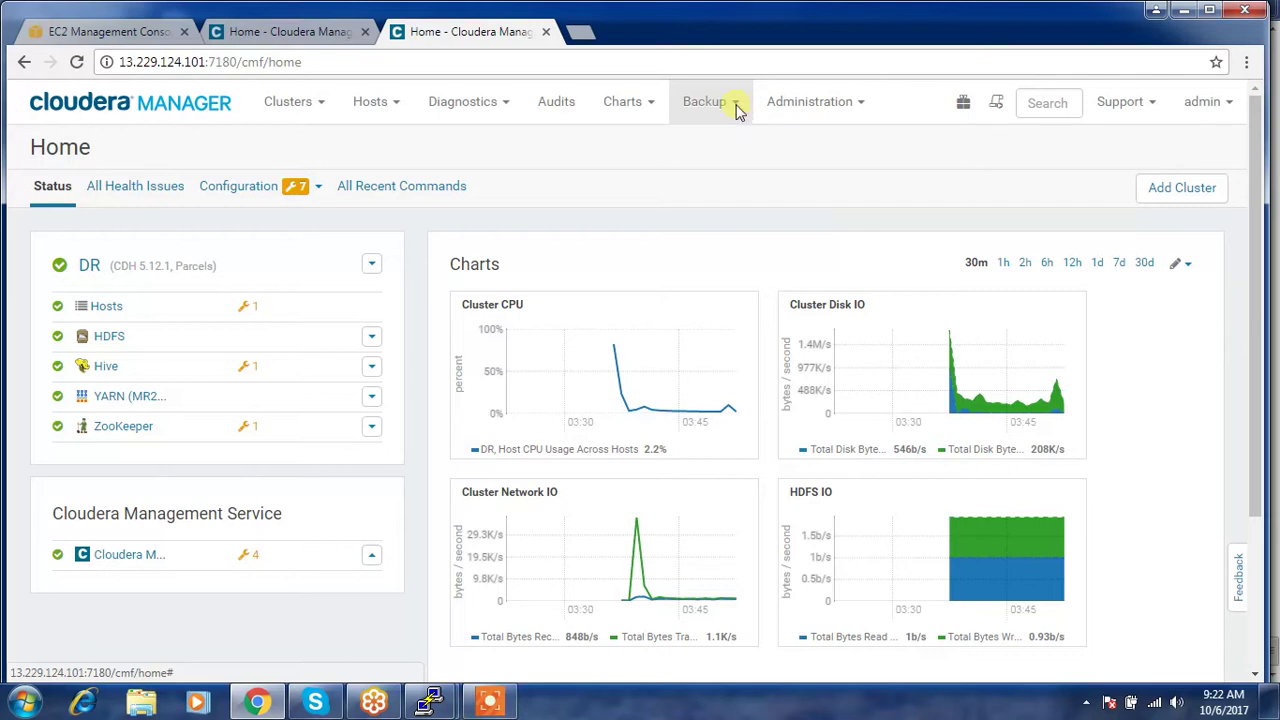
- From Backup > Peers, begin adding a new peer named PROD_CLUSTER
click(736, 110)
click(707, 182)
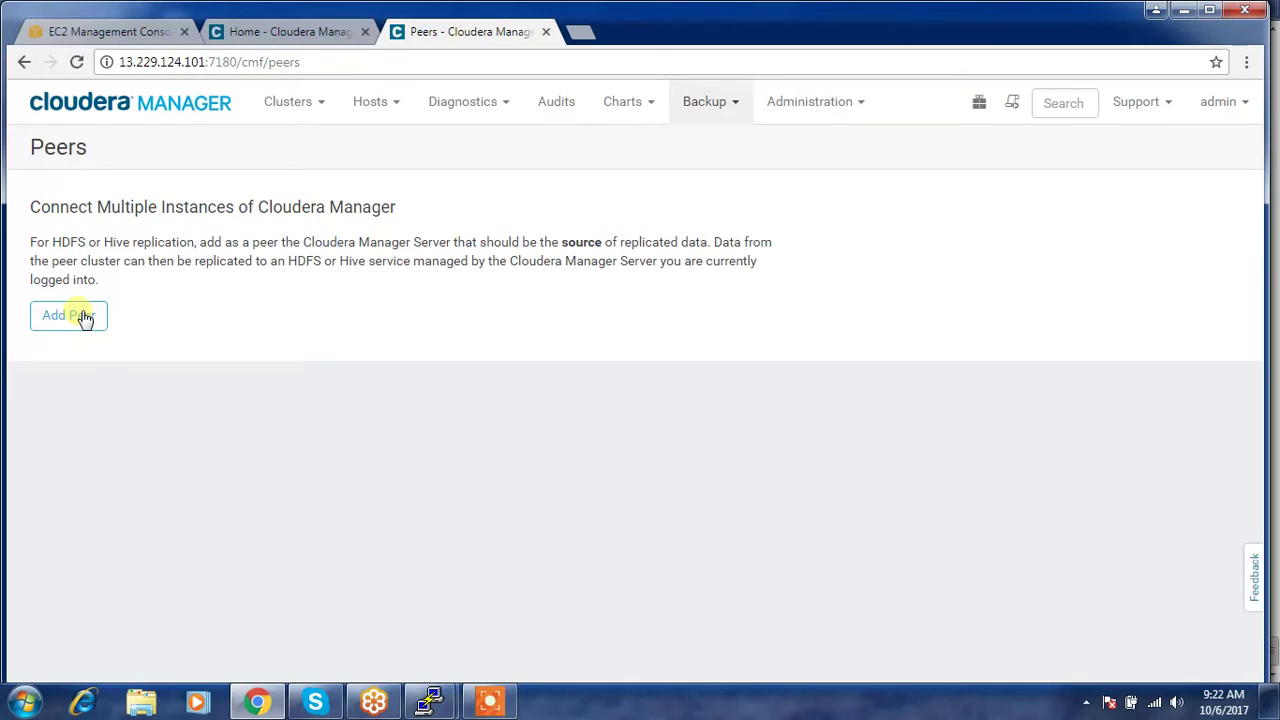
click(85, 317)
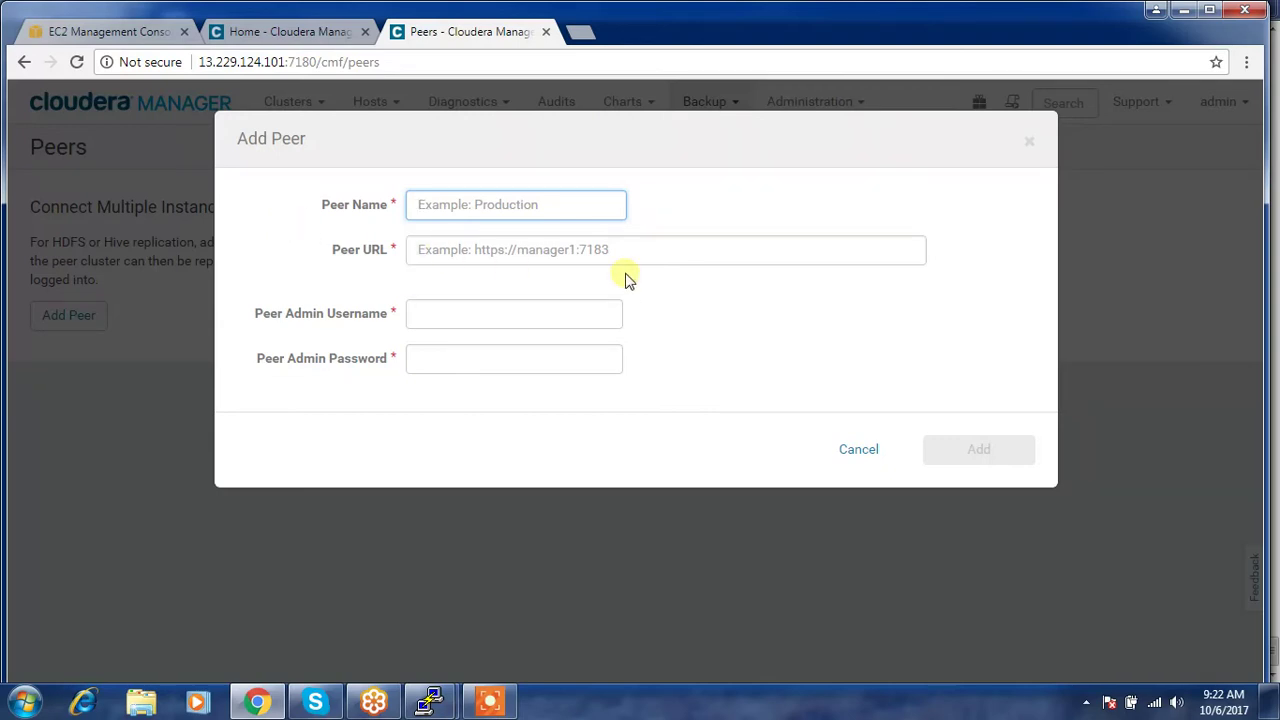
text(PRO)
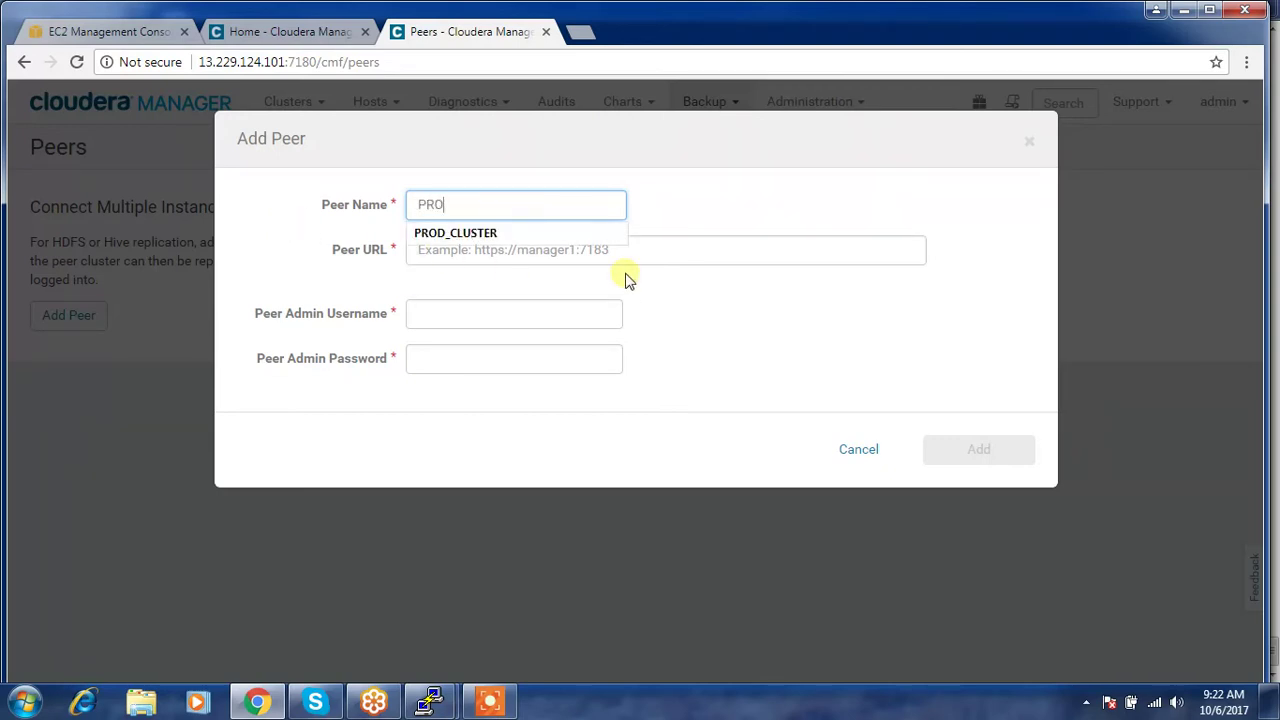
text(D)
key(Down)
key(Return)
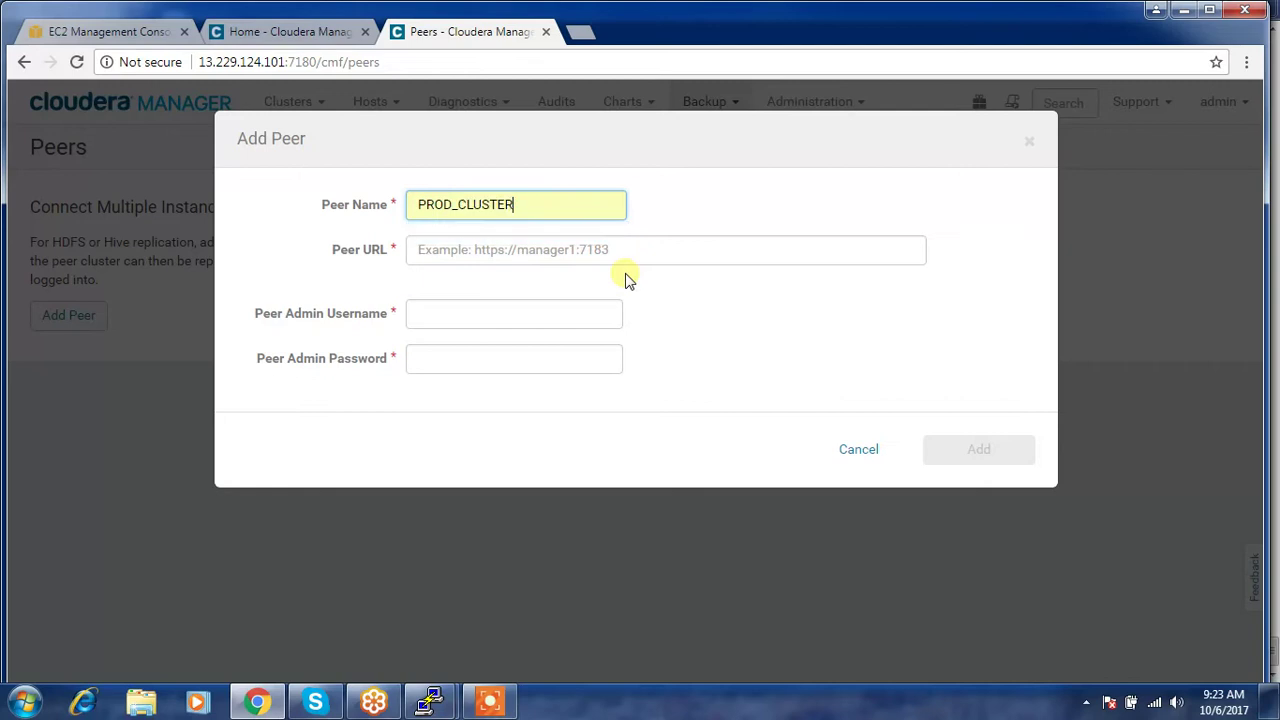
click(531, 254)
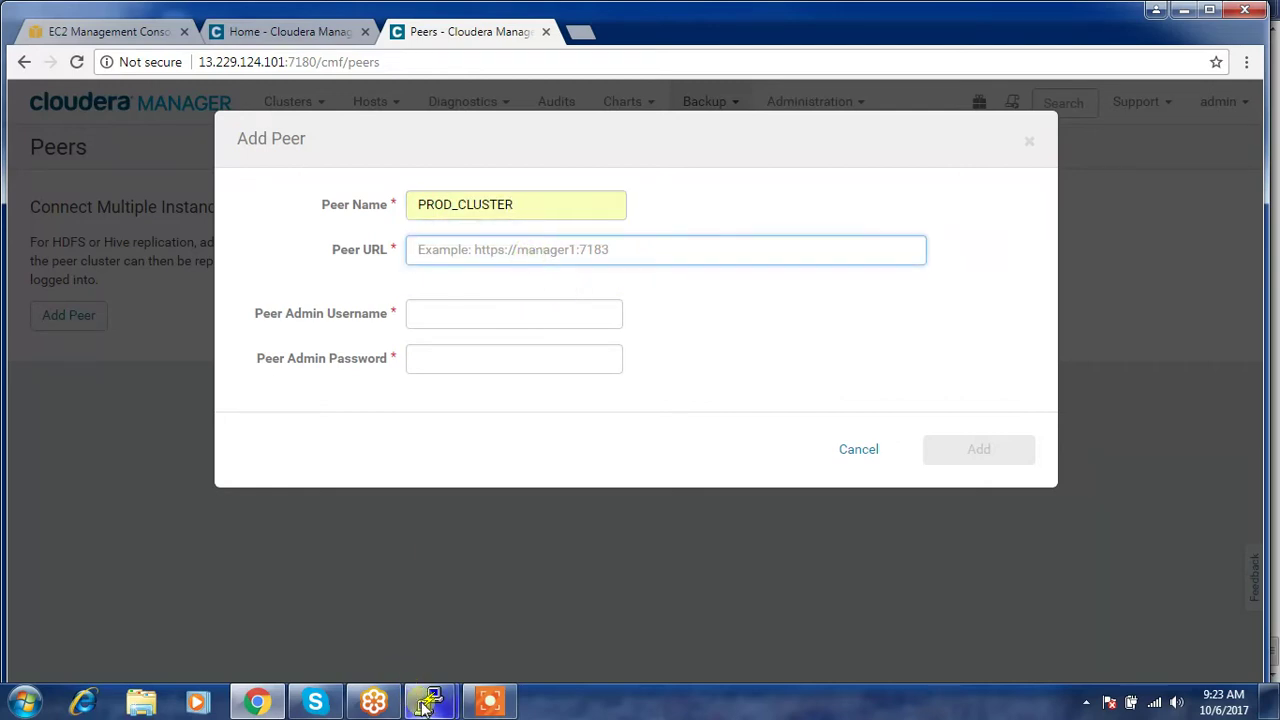
- Duplicate the PuTTY Hive session and log in to the new session as root
mouse_move(432, 703)
click(342, 600)
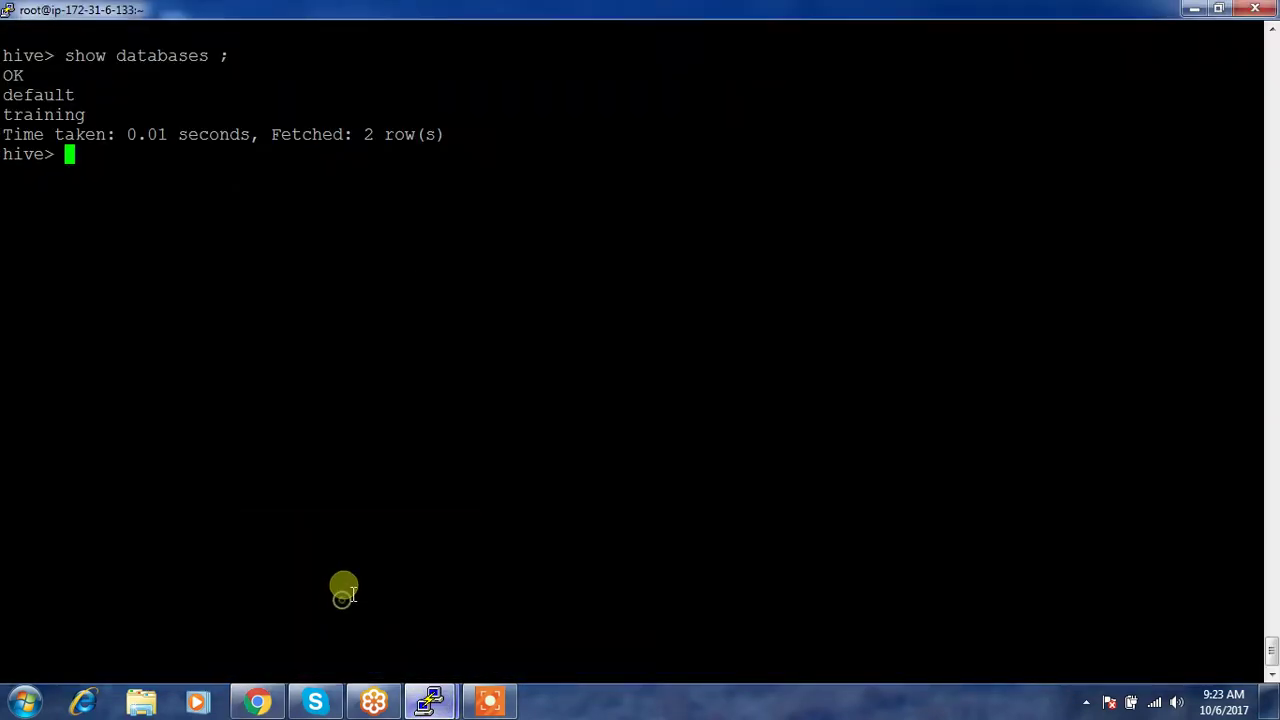
right_click(133, 12)
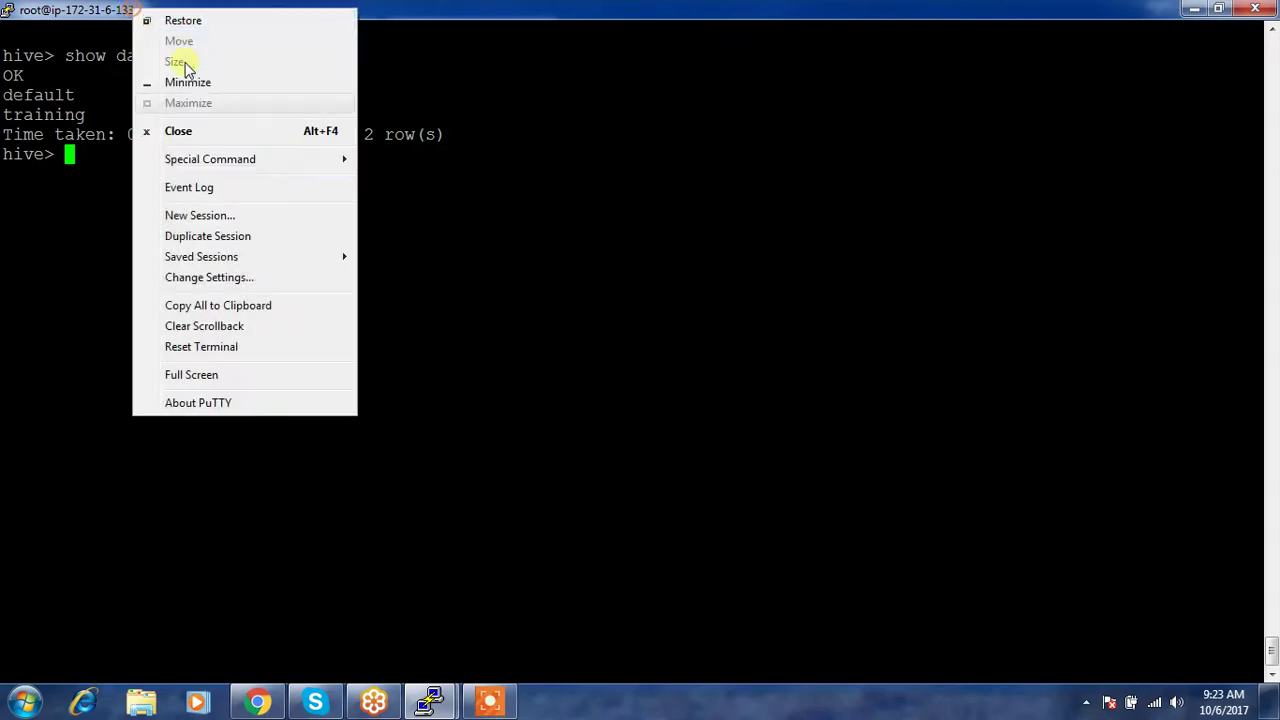
click(236, 236)
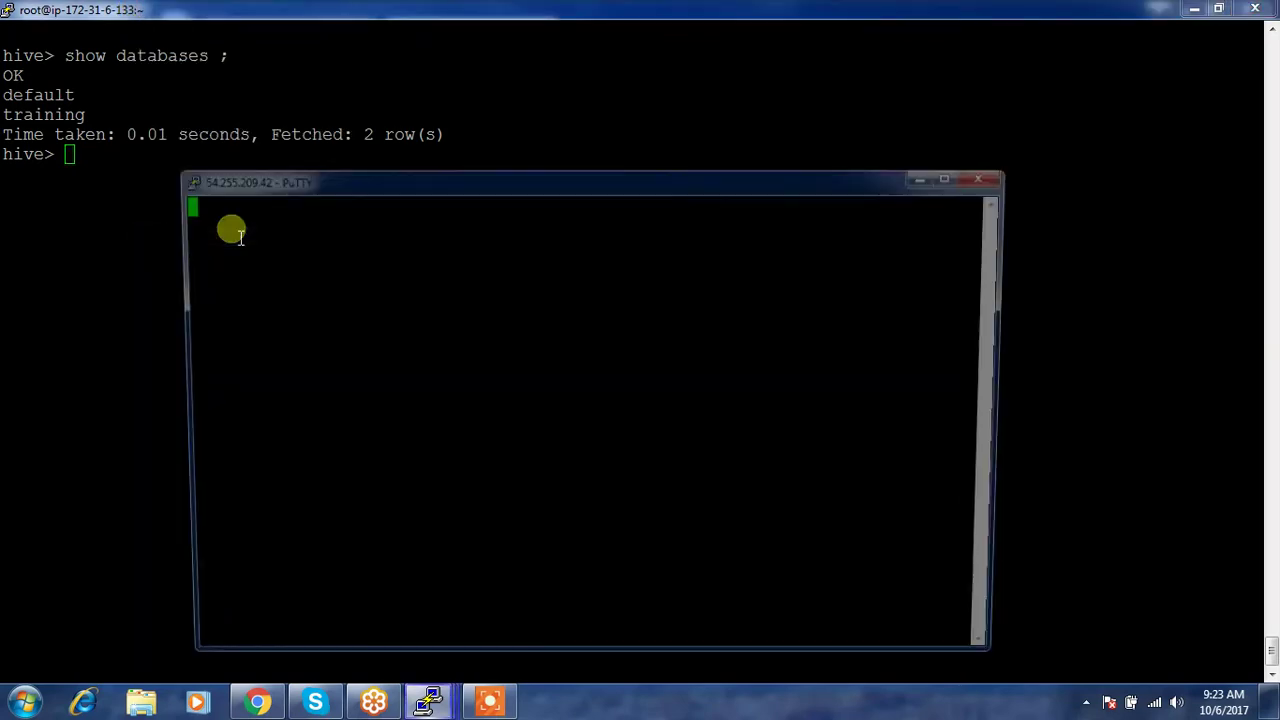
text(root)
key(Return)
- Run hostname -f and copy ip-172-31-6-133.ap-southeast-1.compute.internal
text(hostname -f)
key(Return)
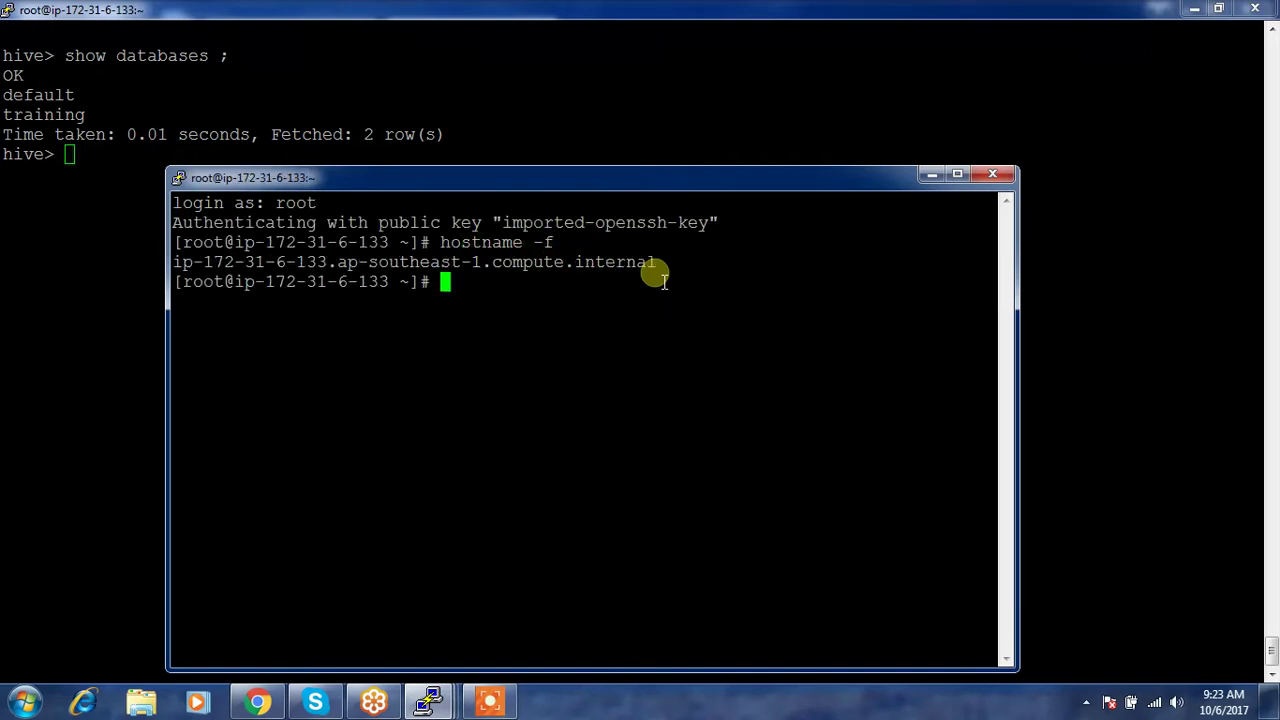
double_click(340, 263)
key(ctrl+c)
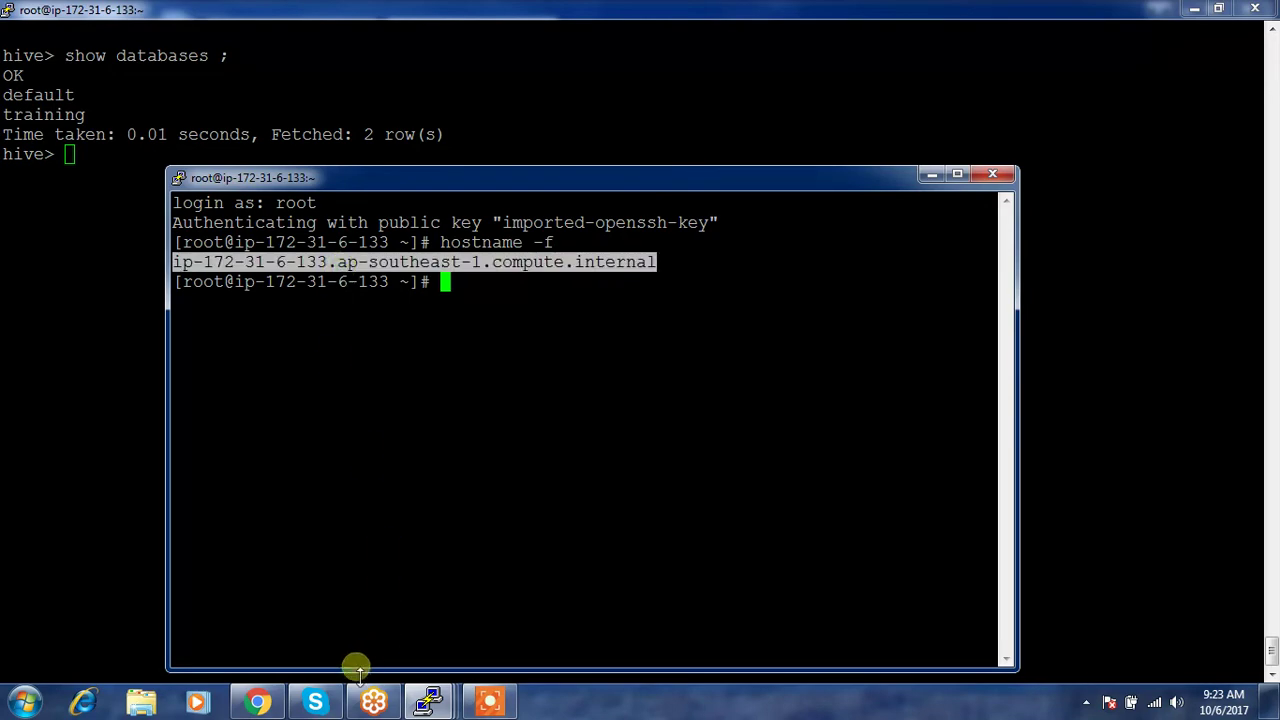
click(258, 702)
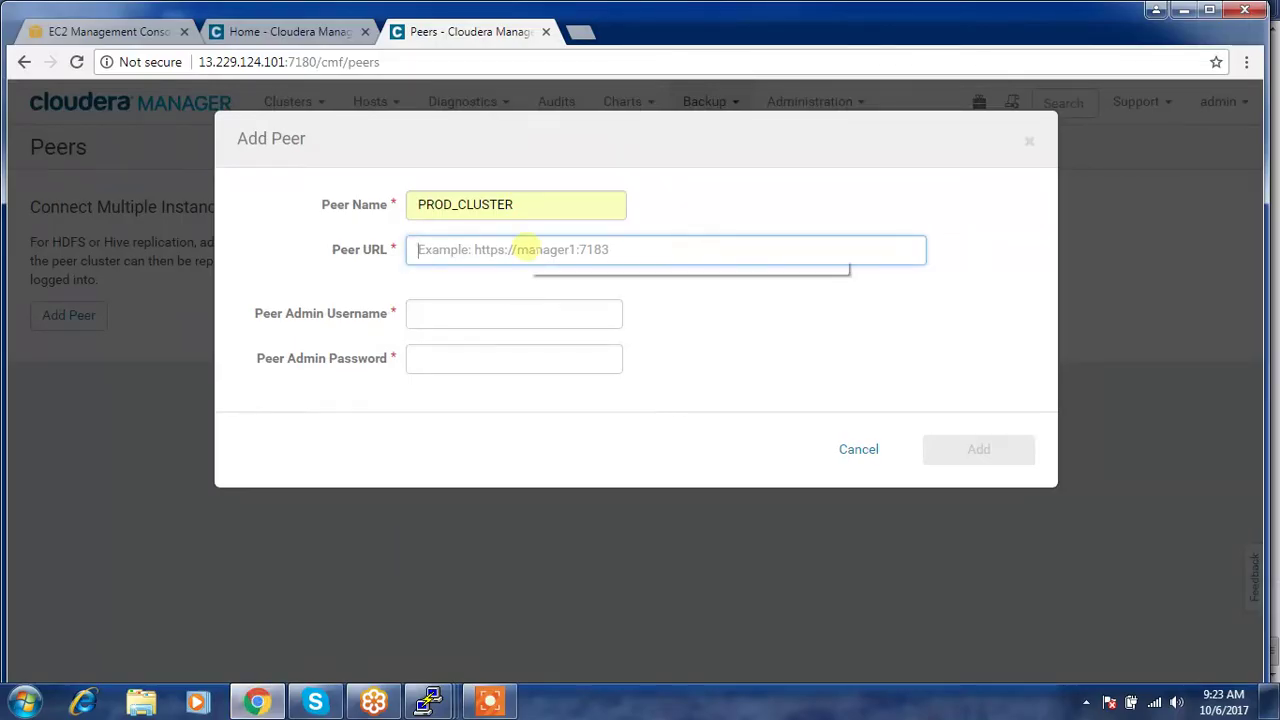
text(http://)
key(ctrl+v)
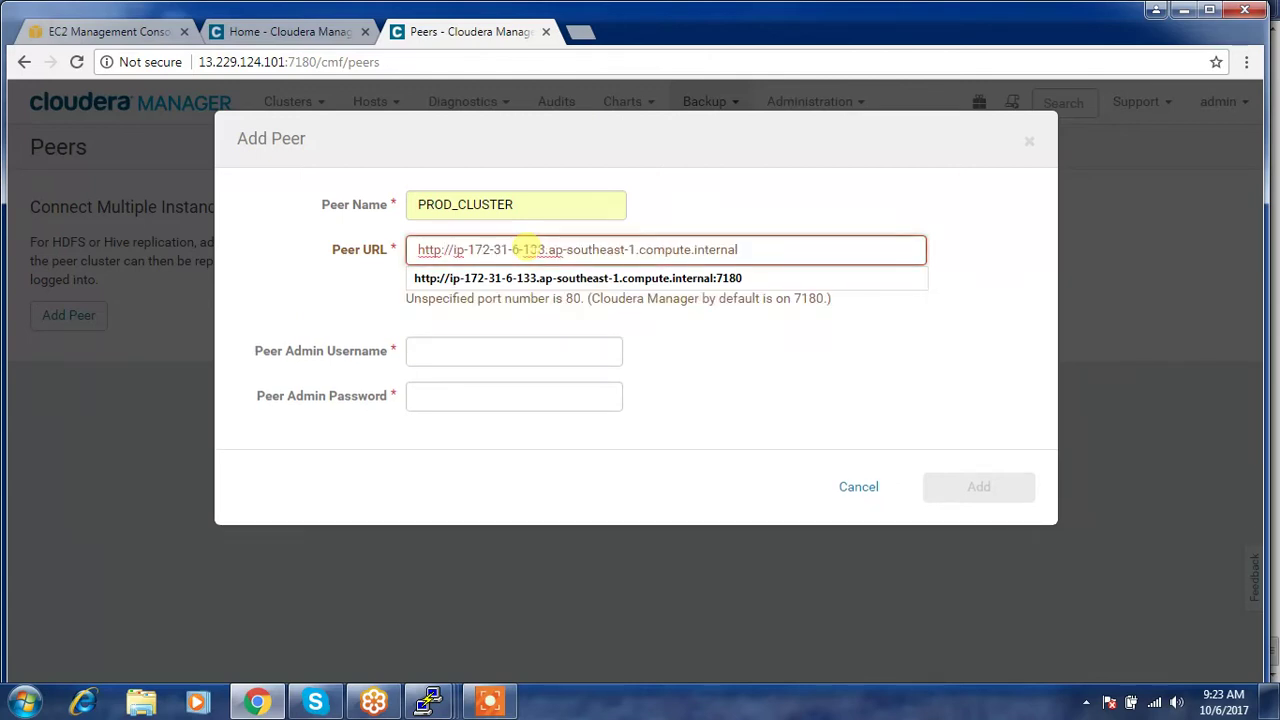
key(Down)
key(Return)
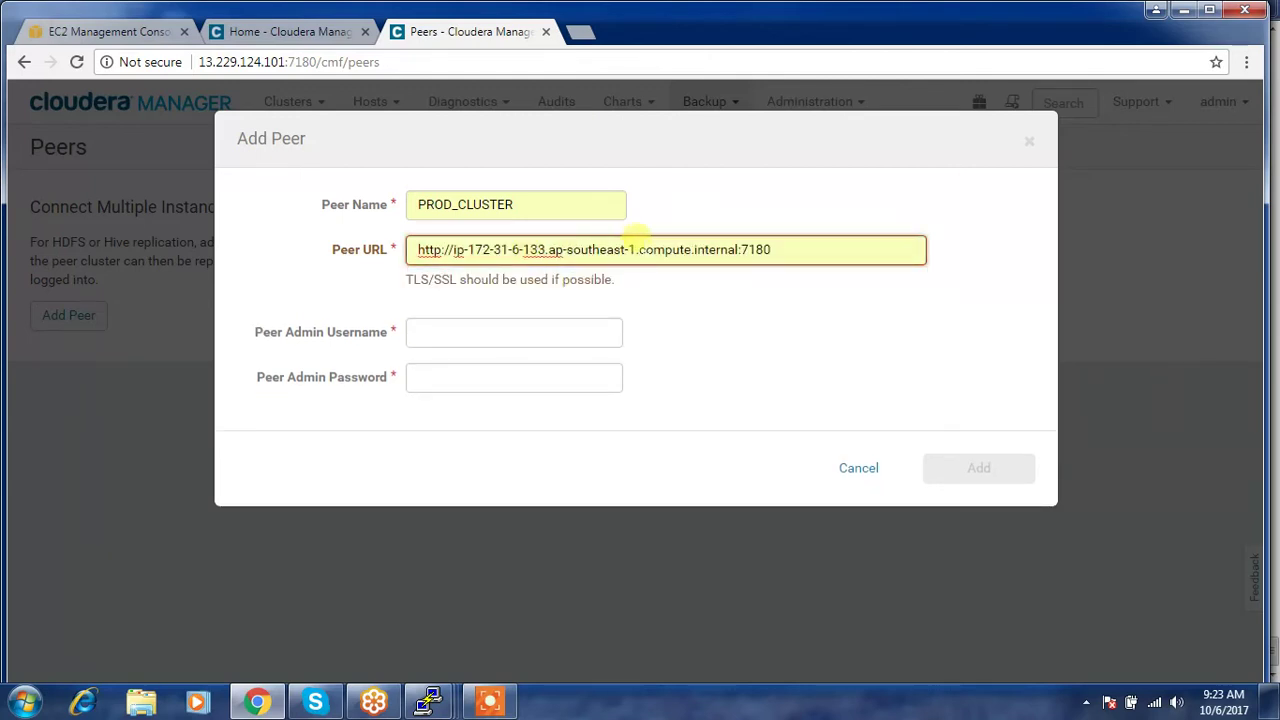
drag(785, 250, 409, 247)
click(409, 247)
- Enter the admin username and password, add the peer, and dismiss the connectivity test
click(421, 331)
click(421, 331)
text(admin)
key(Tab)
text(a)
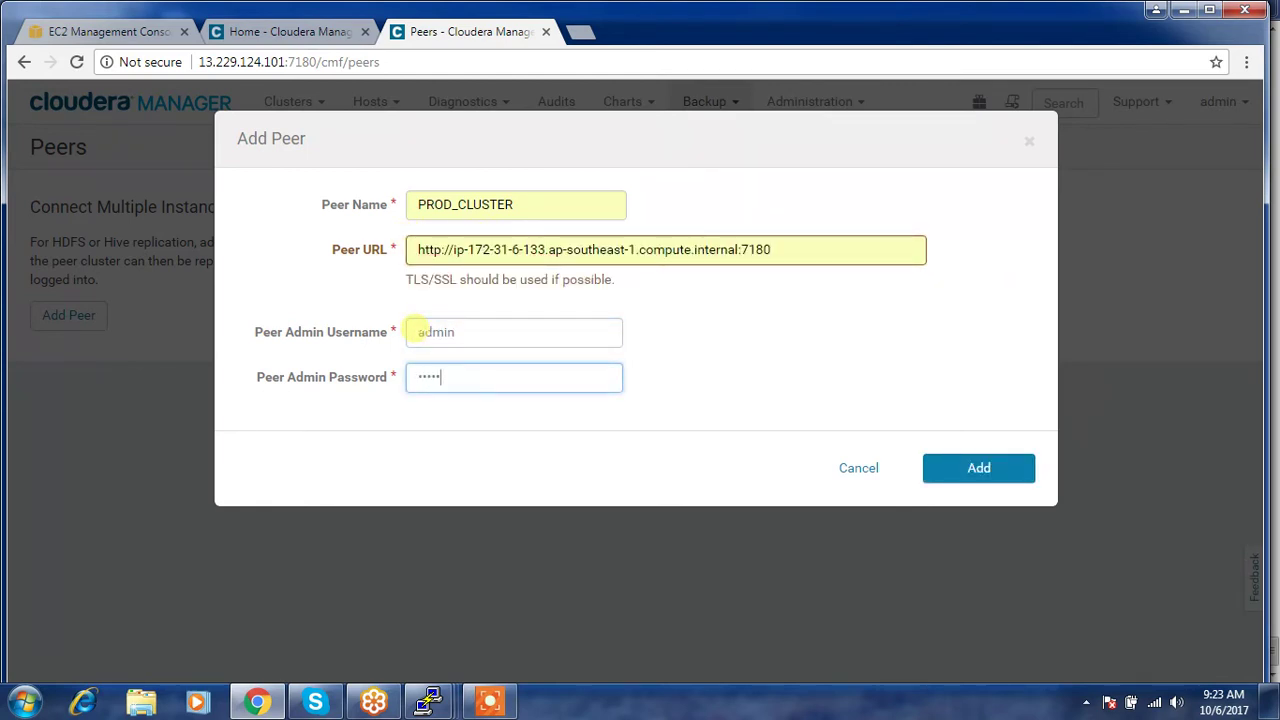
click(983, 469)
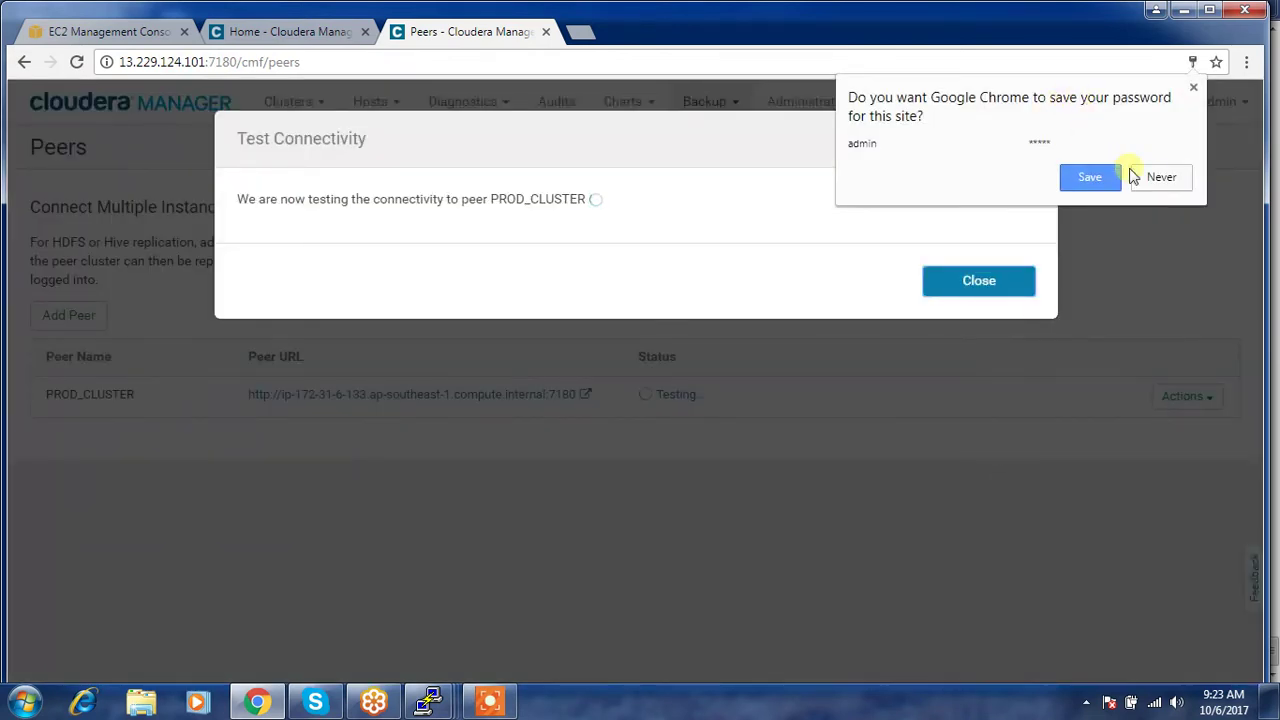
click(1145, 184)
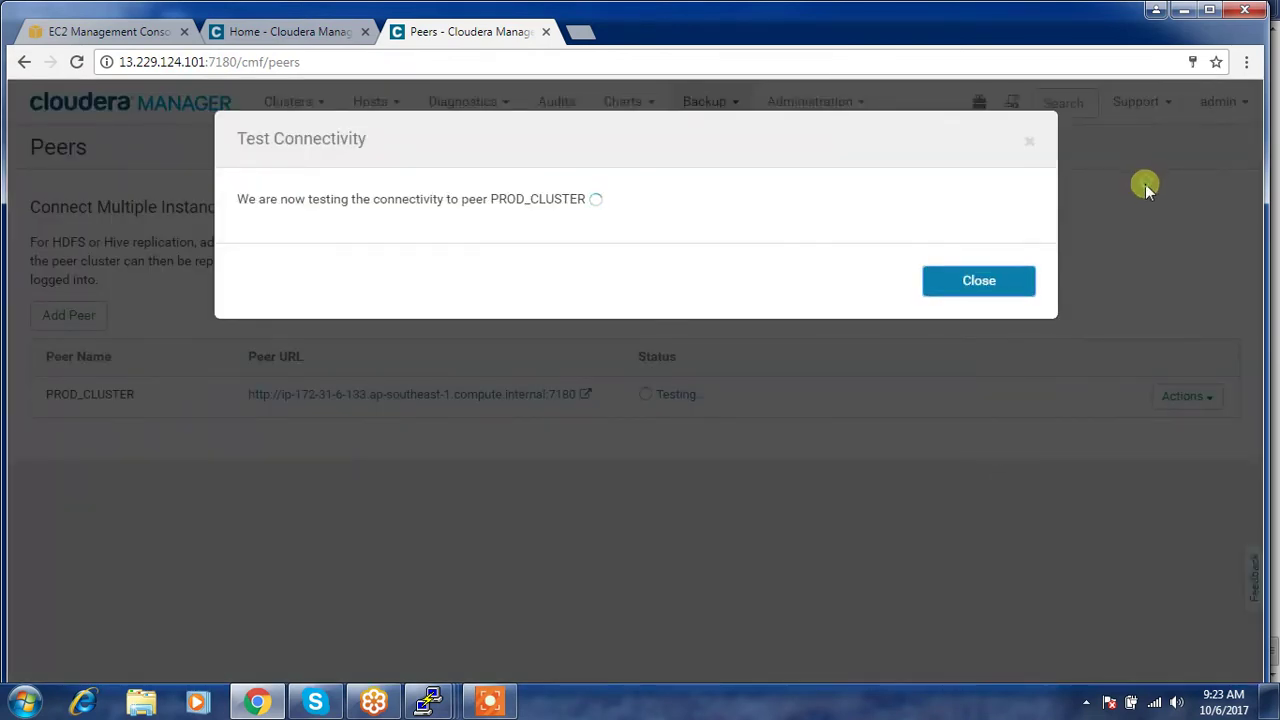
click(1014, 280)
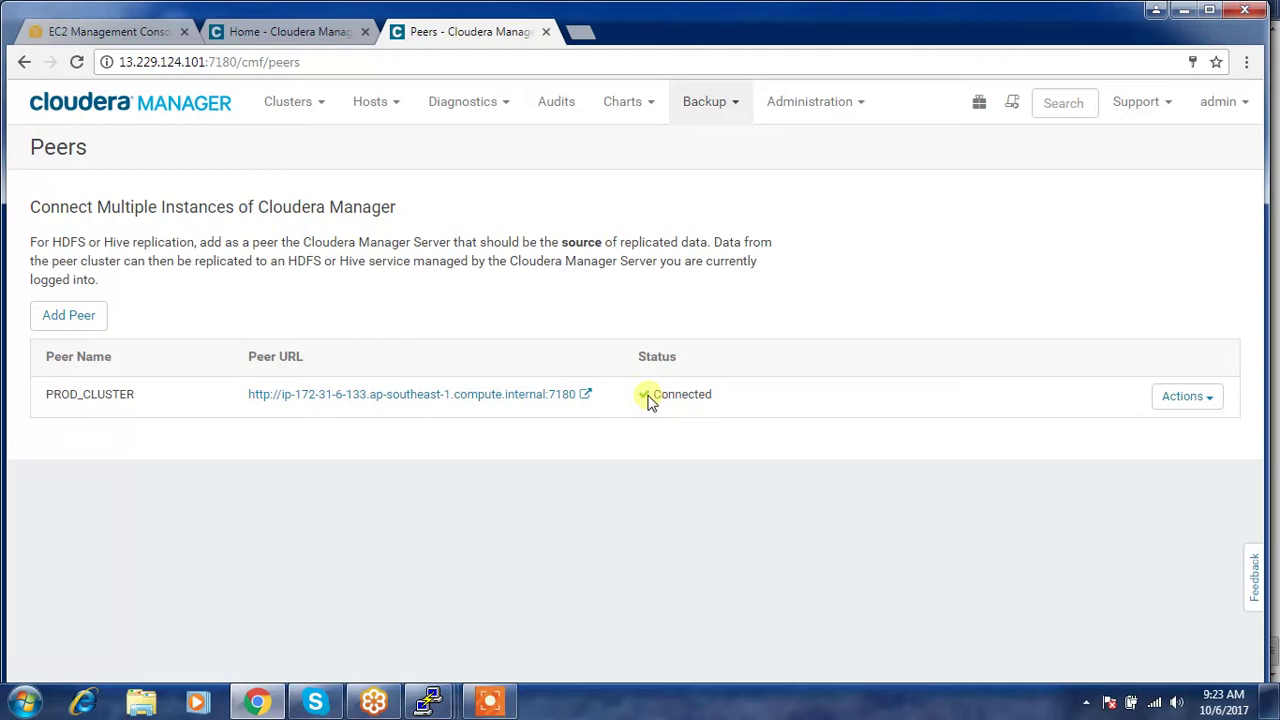
click(1208, 404)
click(1144, 467)
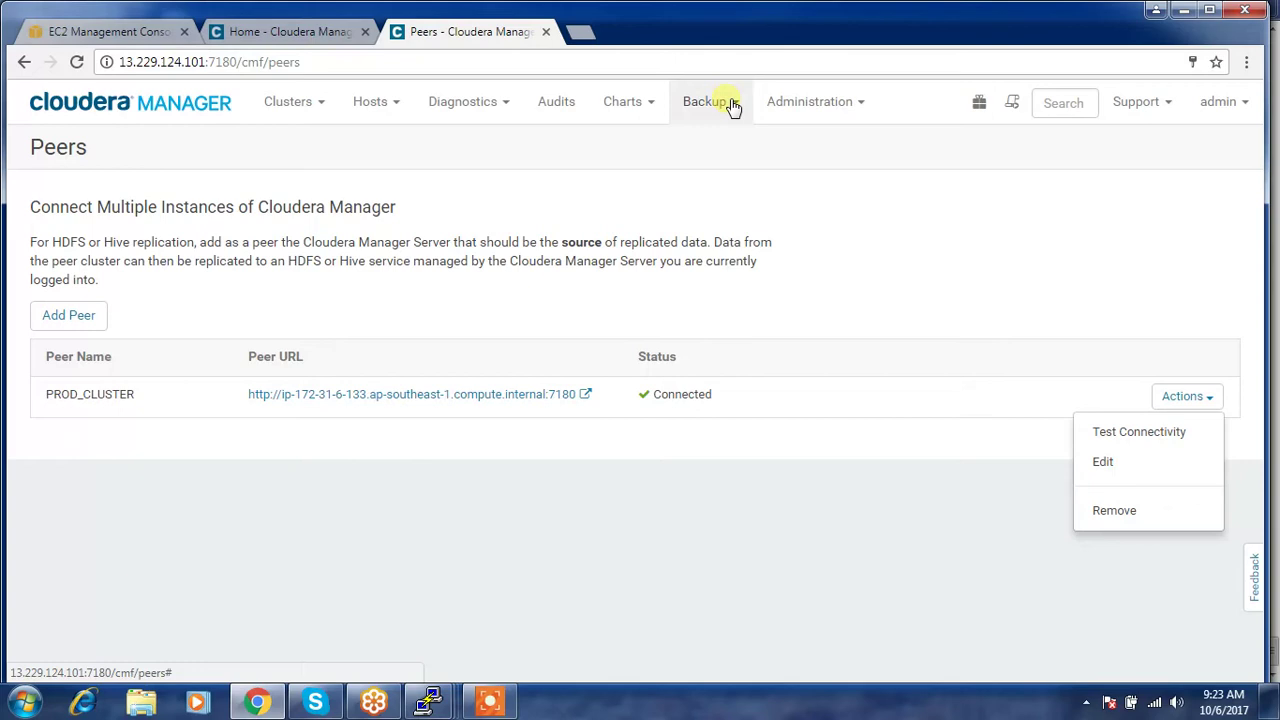
click(1155, 104)
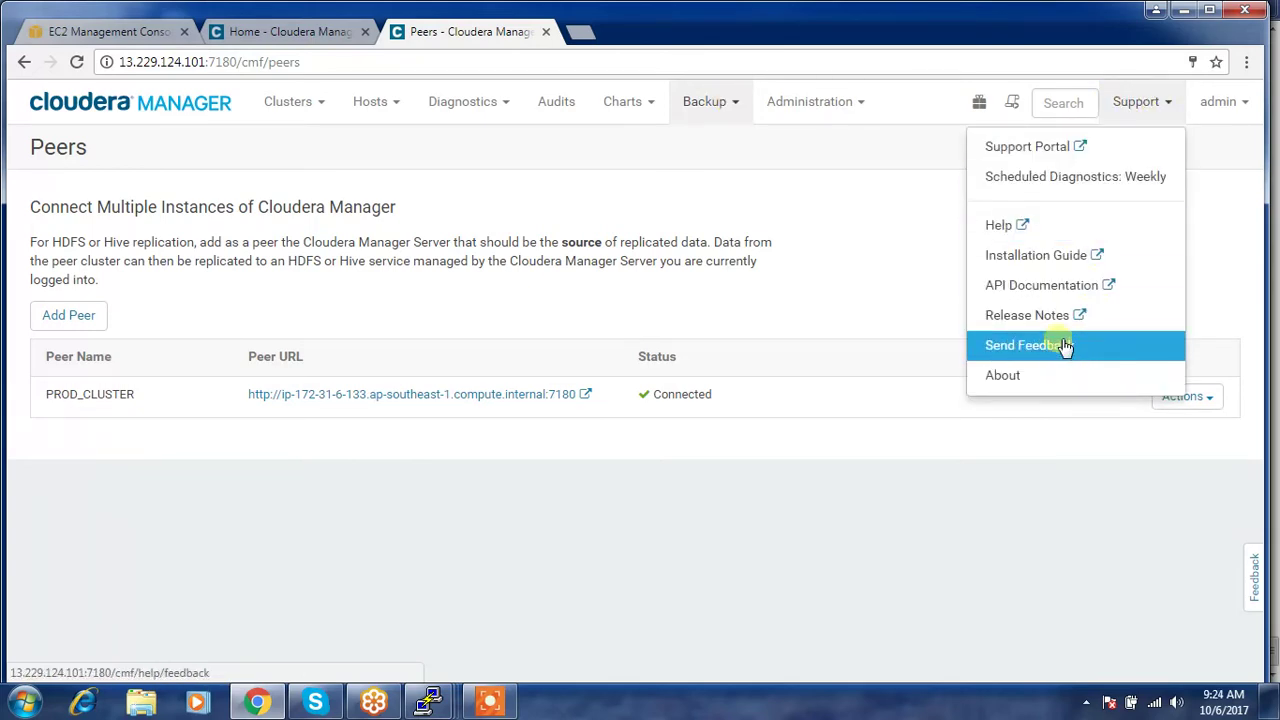
click(1040, 377)
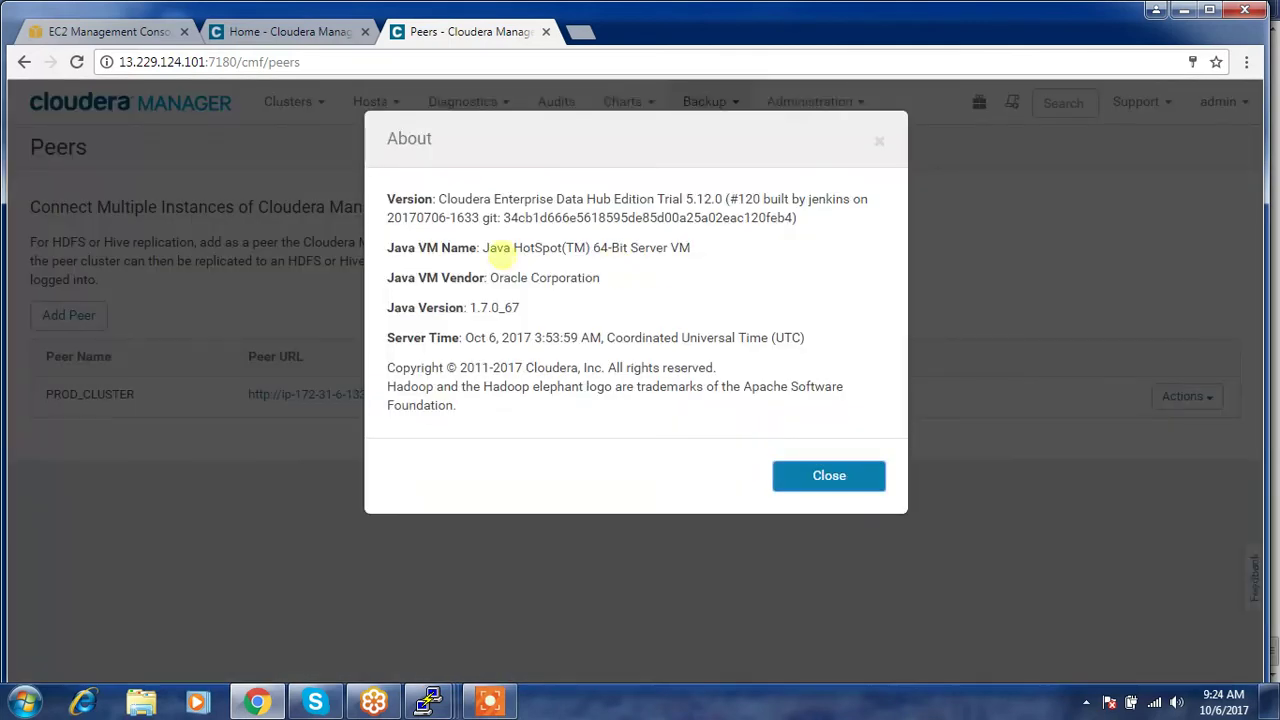
drag(438, 199, 684, 202)
click(794, 470)
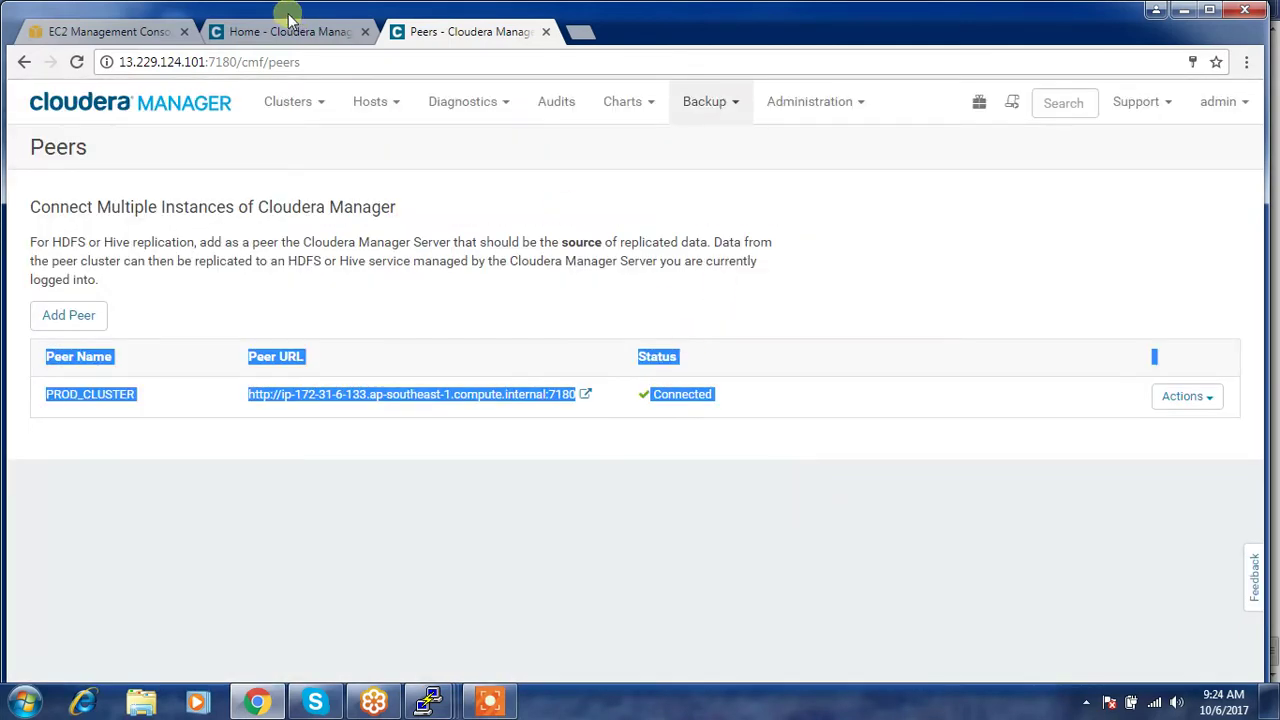
click(851, 237)
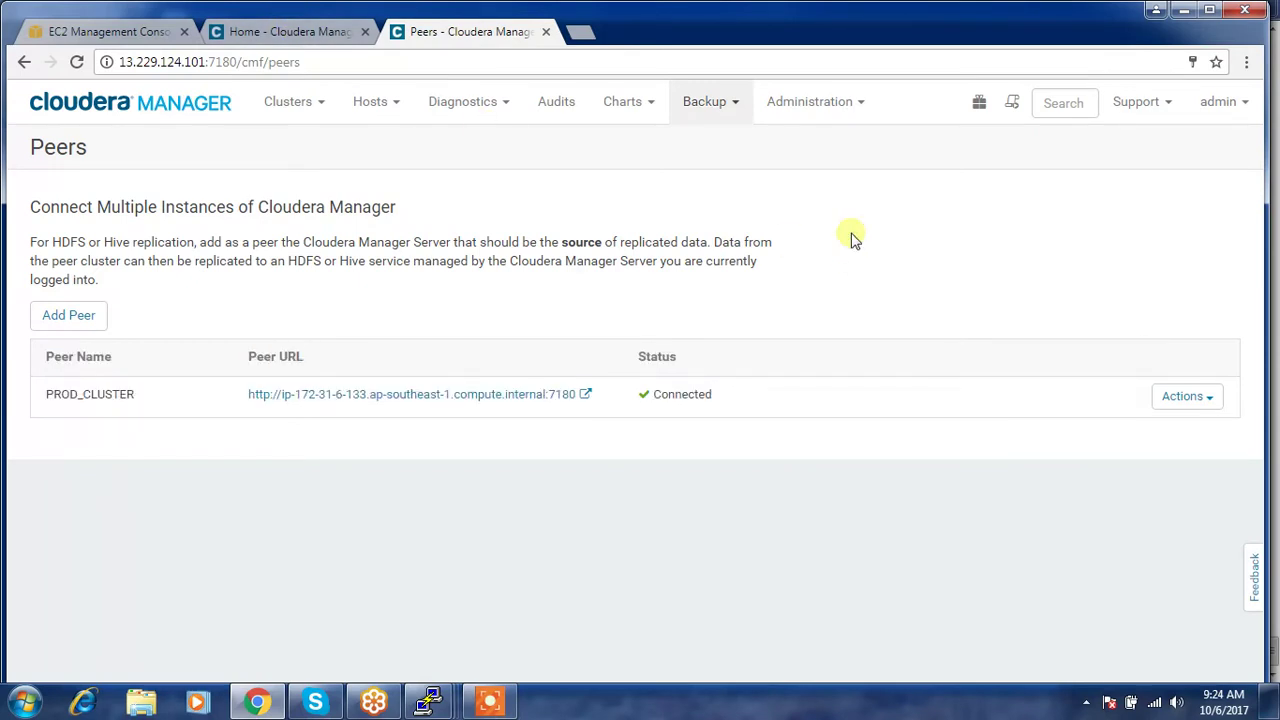
- Go to Backup > Replication Schedules and open the Create Schedule dropdown
click(737, 111)
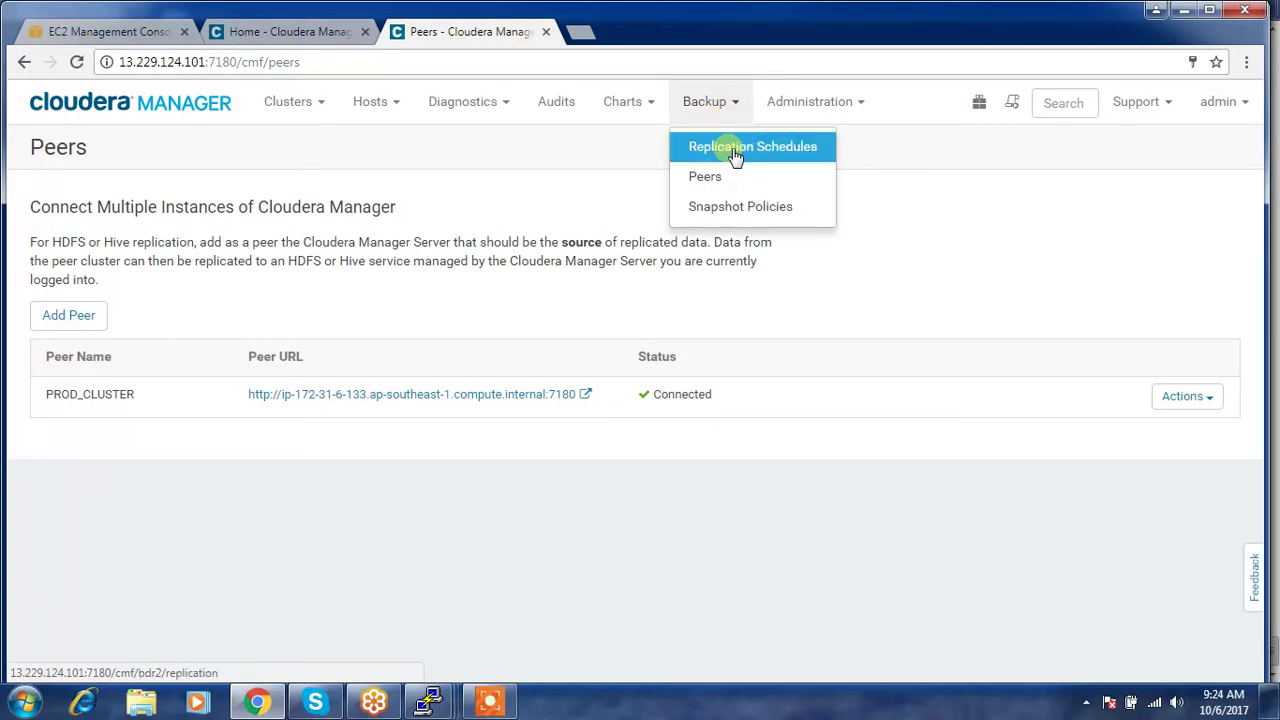
click(735, 150)
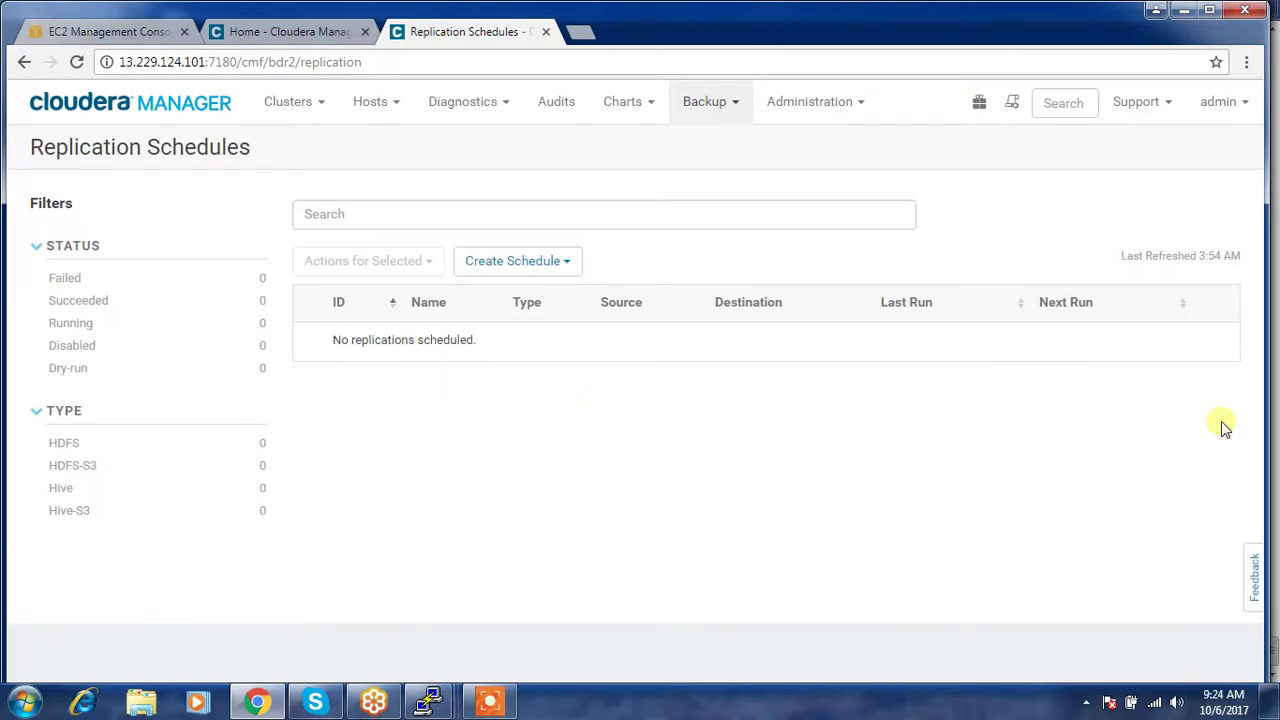
click(567, 264)
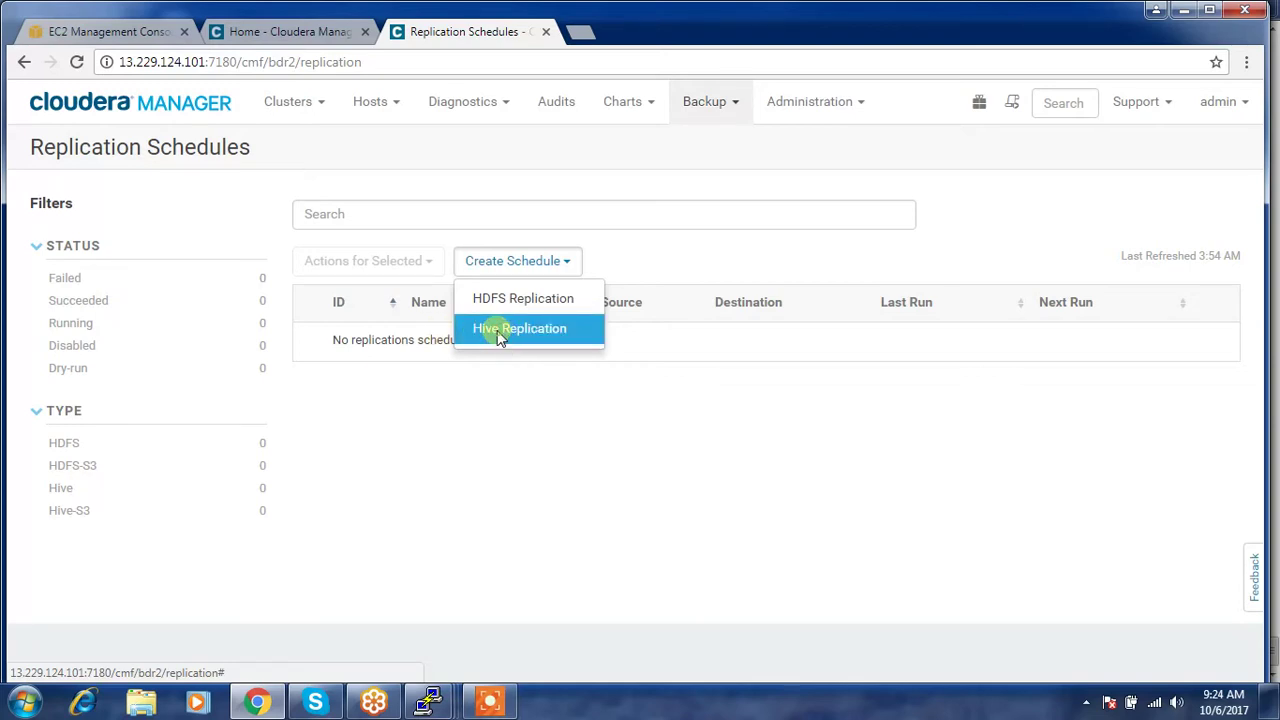
- Create a Hive replication with source Hive (PROD @ PROD_CLUSTER) and destination Hive (DR)
click(500, 330)
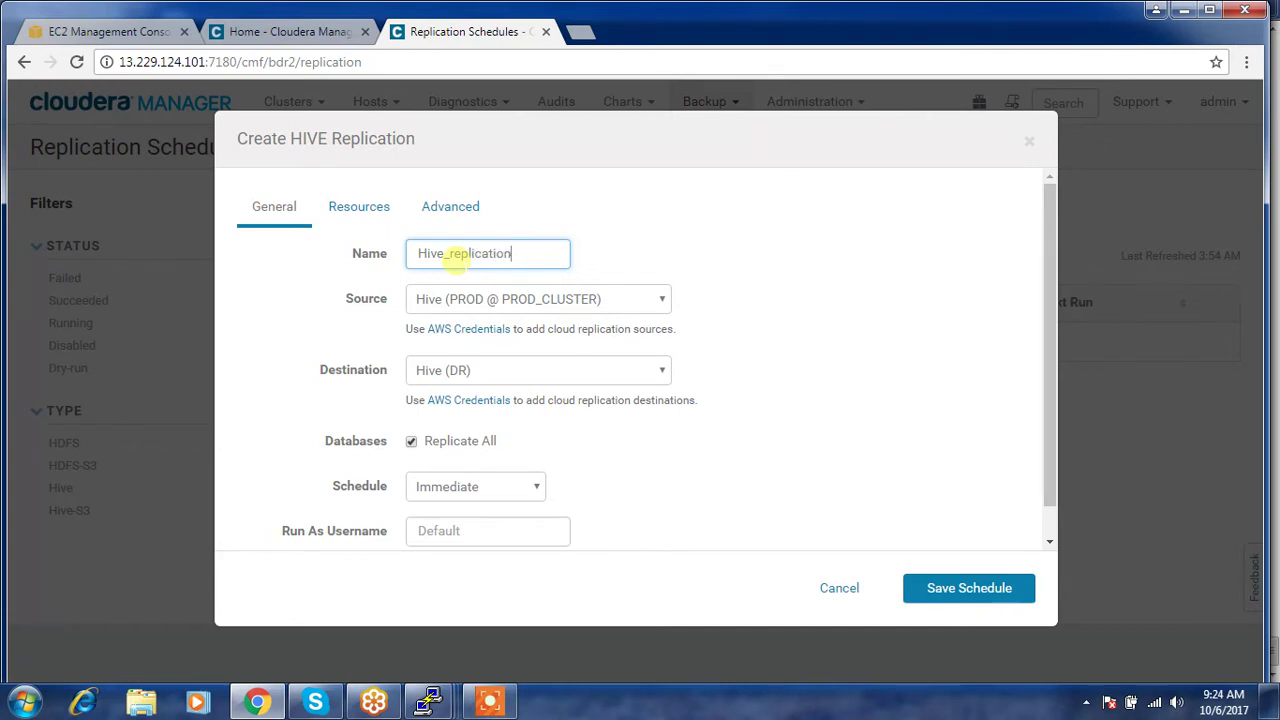
click(484, 302)
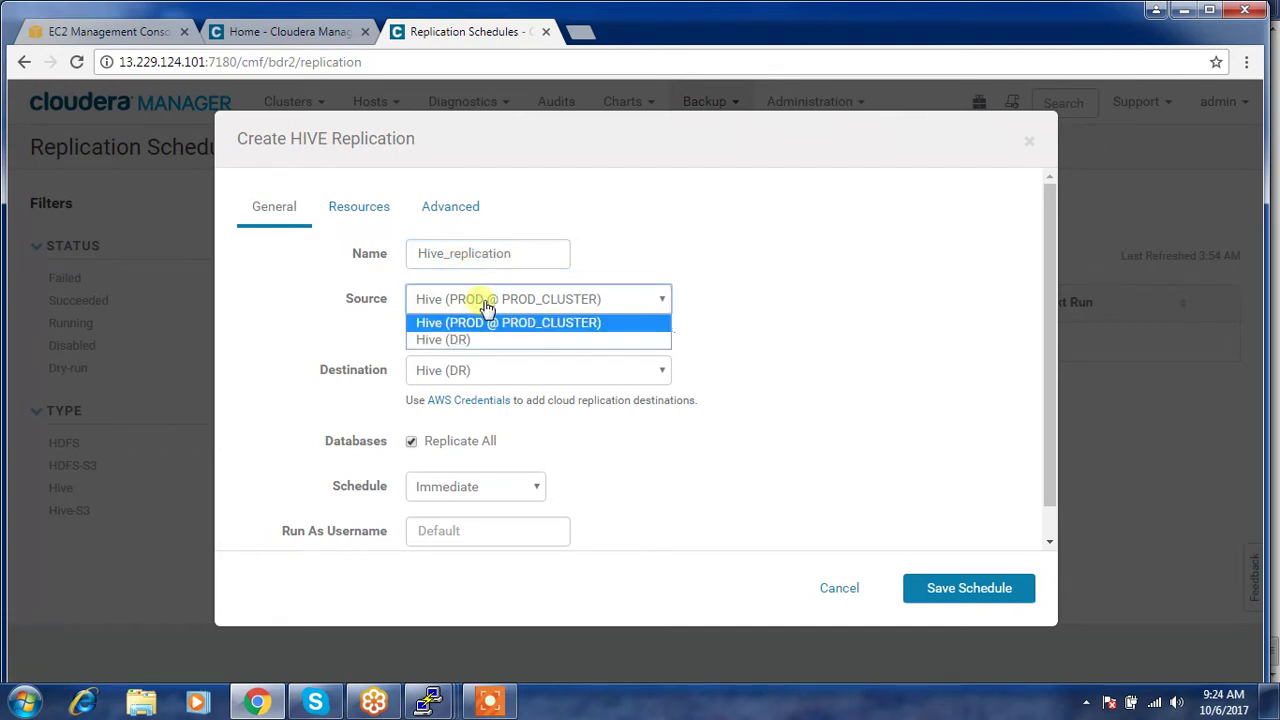
click(476, 323)
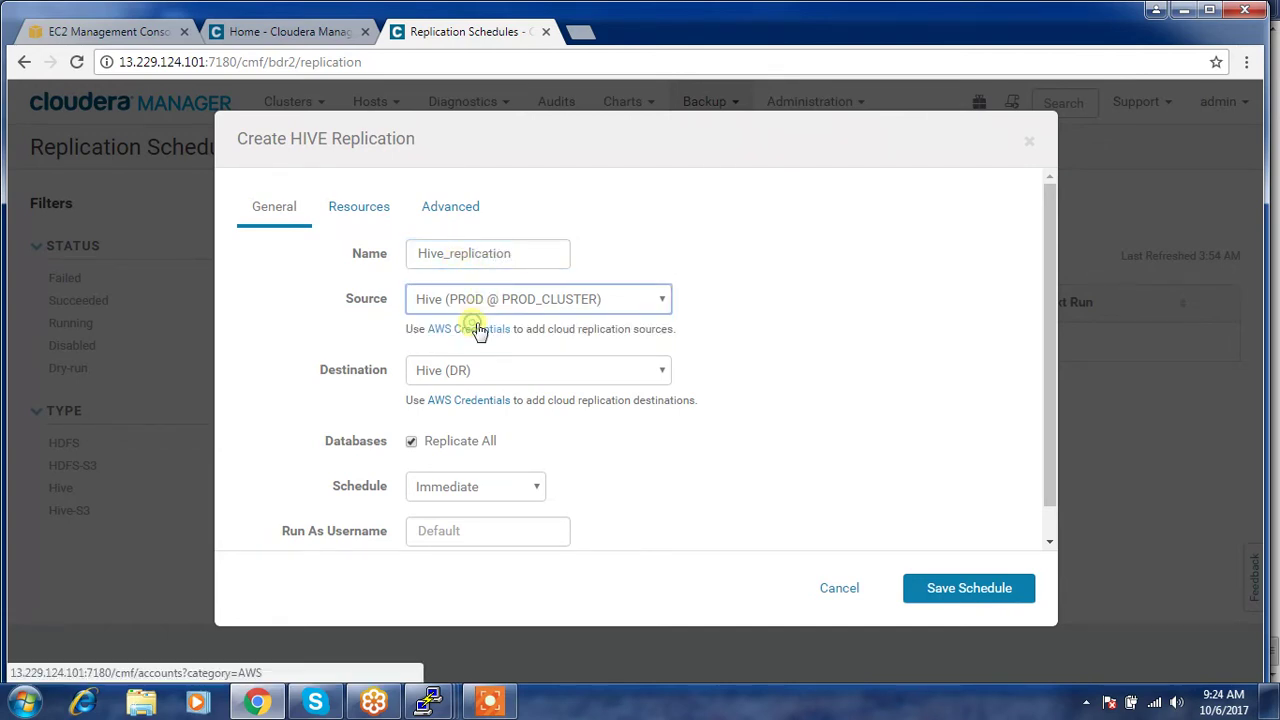
click(475, 375)
click(475, 375)
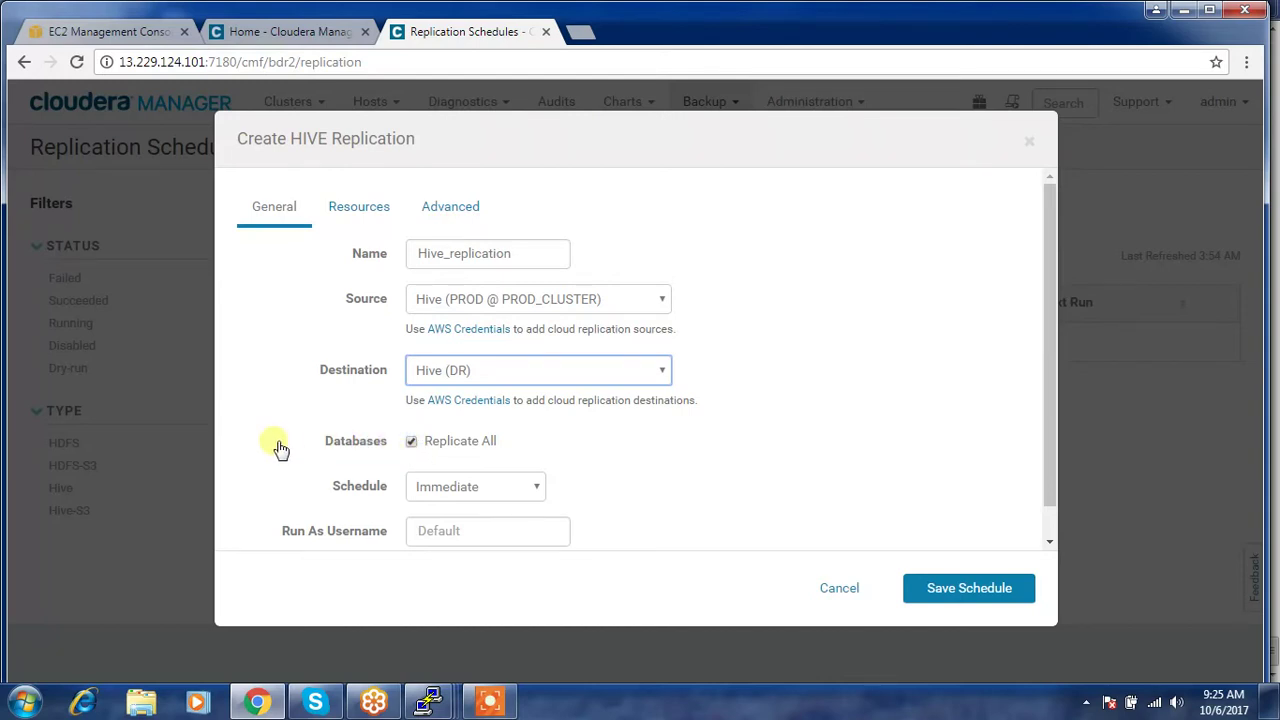
- Uncheck Replicate All so specific databases can be entered
click(411, 442)
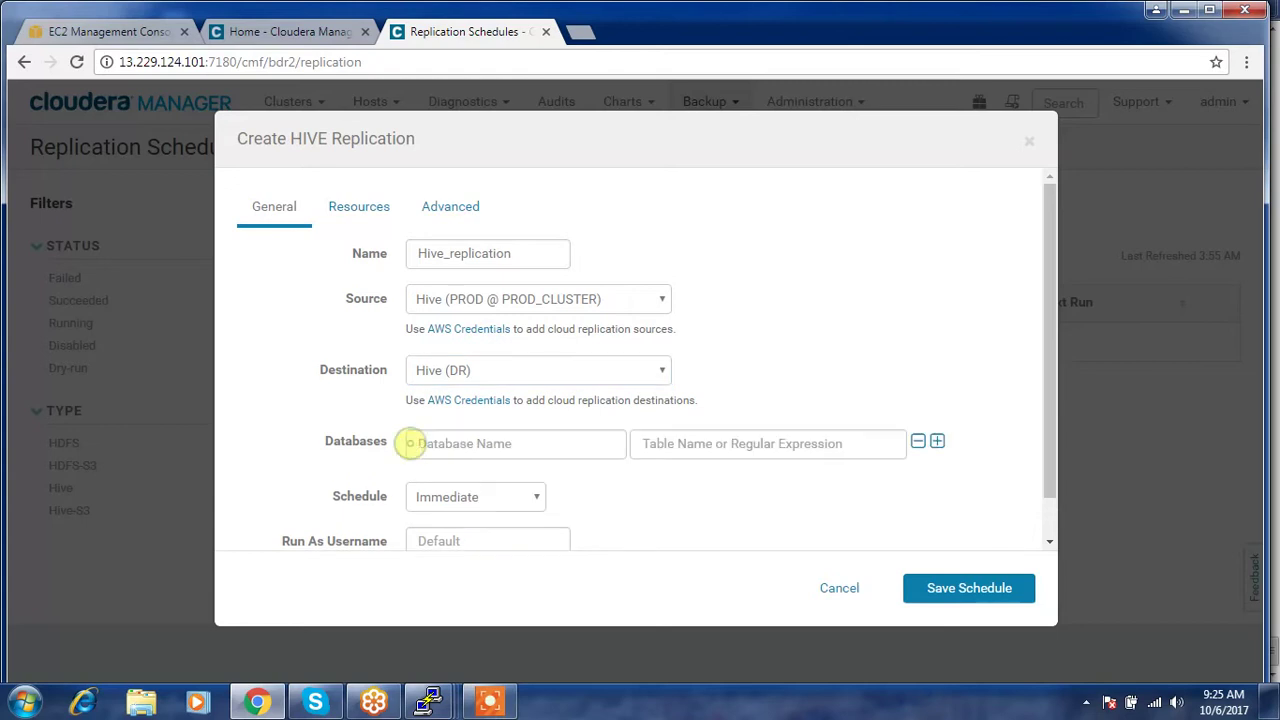
click(411, 443)
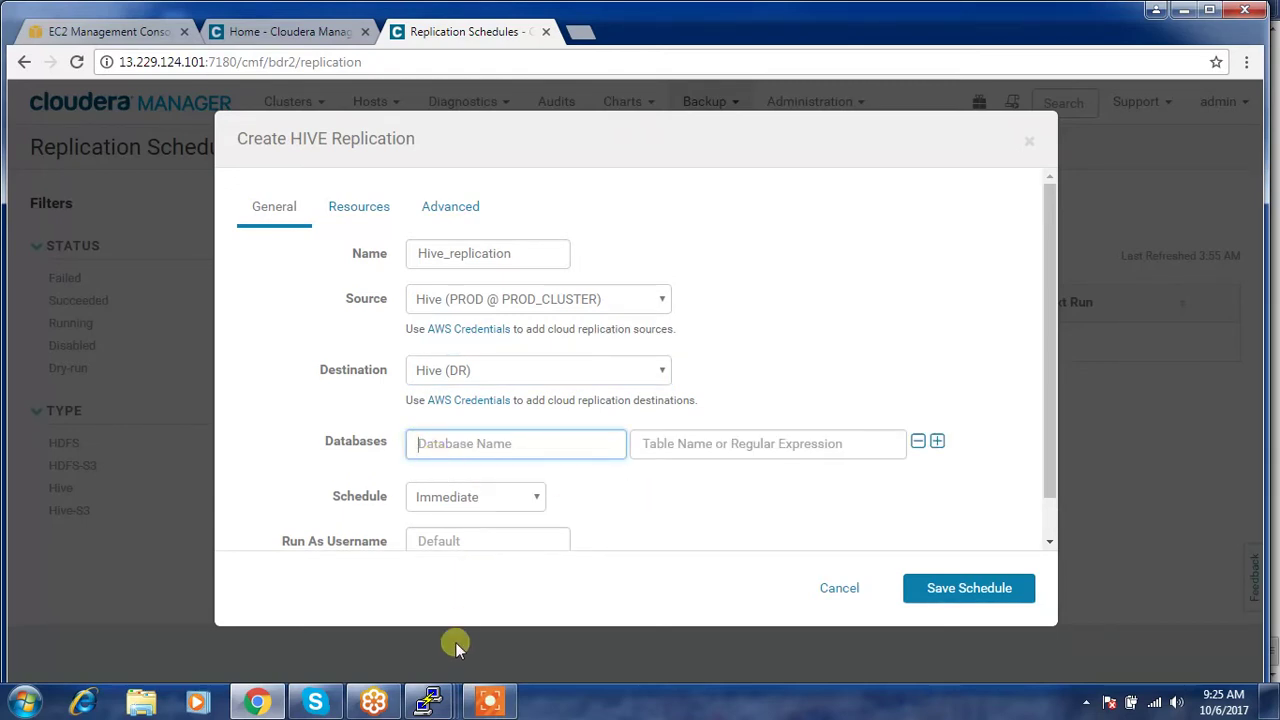
mouse_move(442, 700)
click(240, 603)
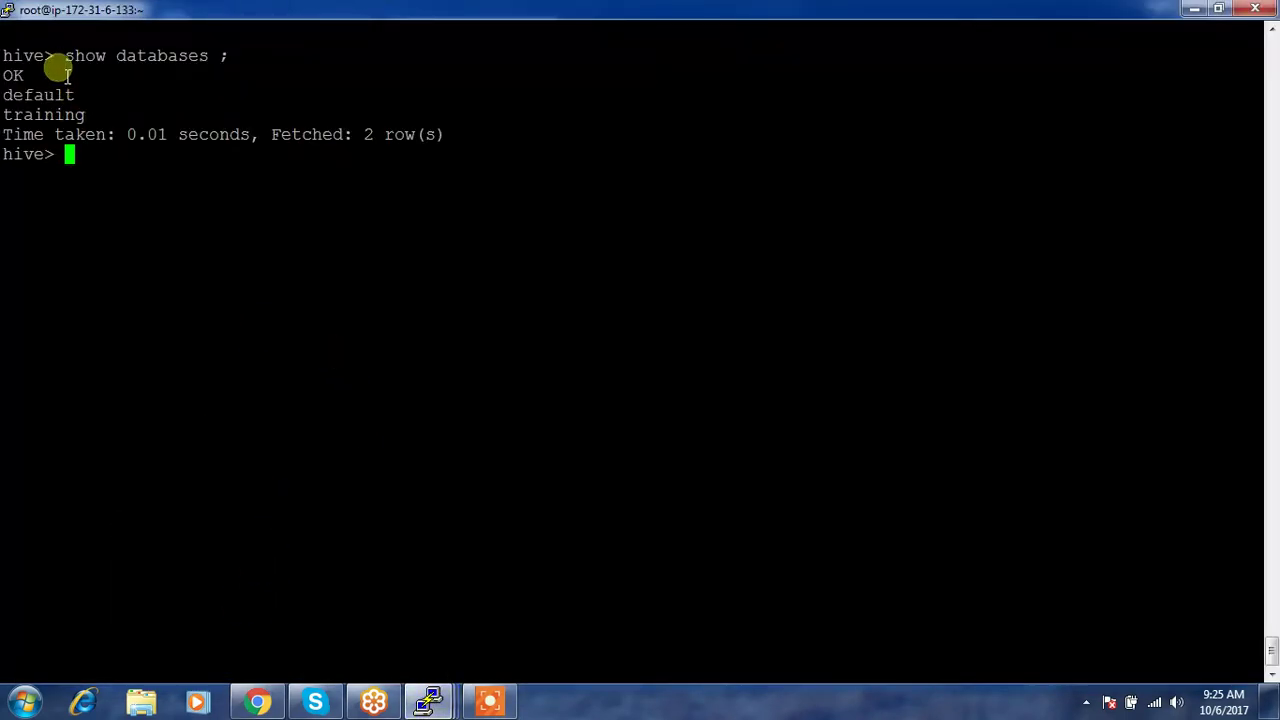
- Copy 'training' from the Hive show databases output and return to Chrome
double_click(27, 117)
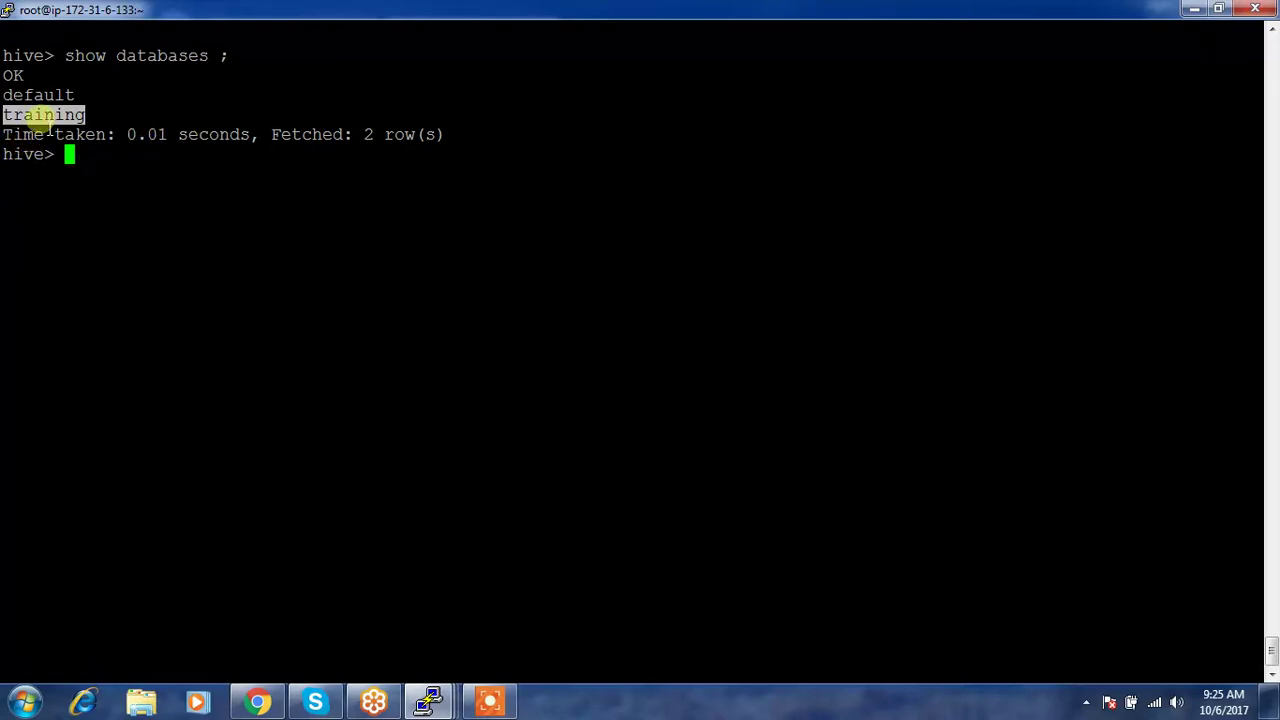
click(258, 703)
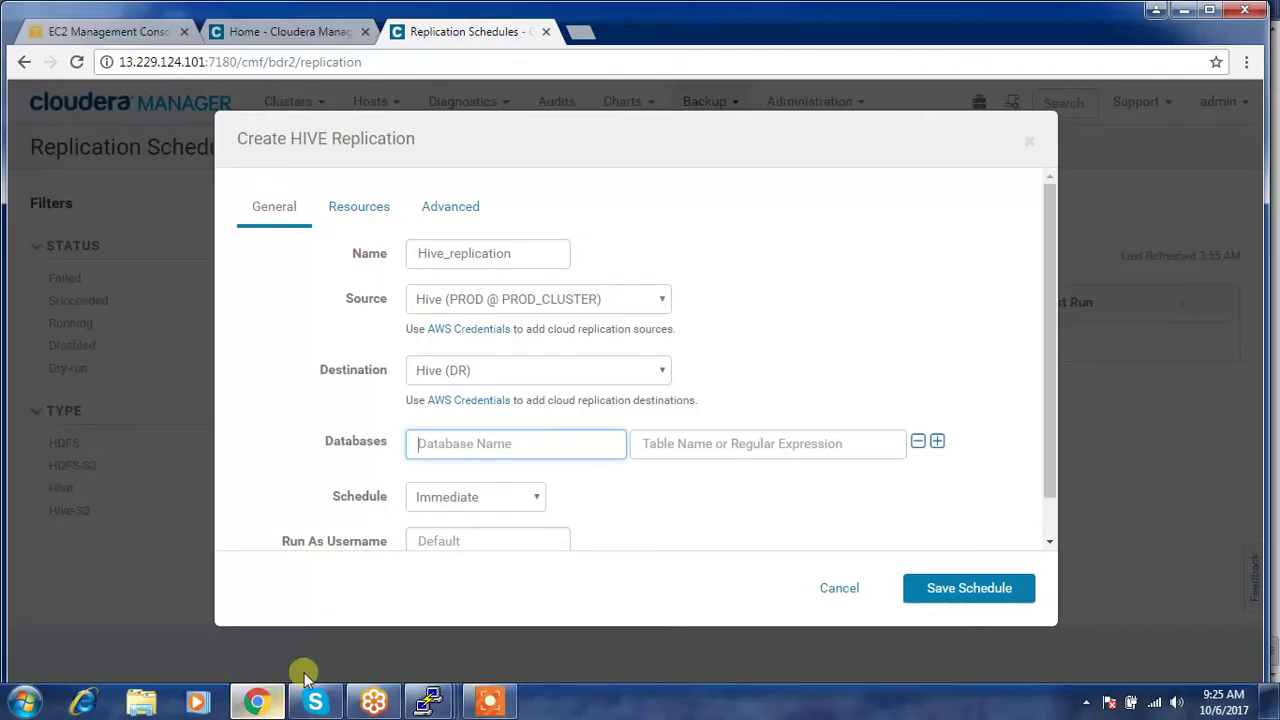
- Set Database Name to training and keep the schedule Immediate
text(training)
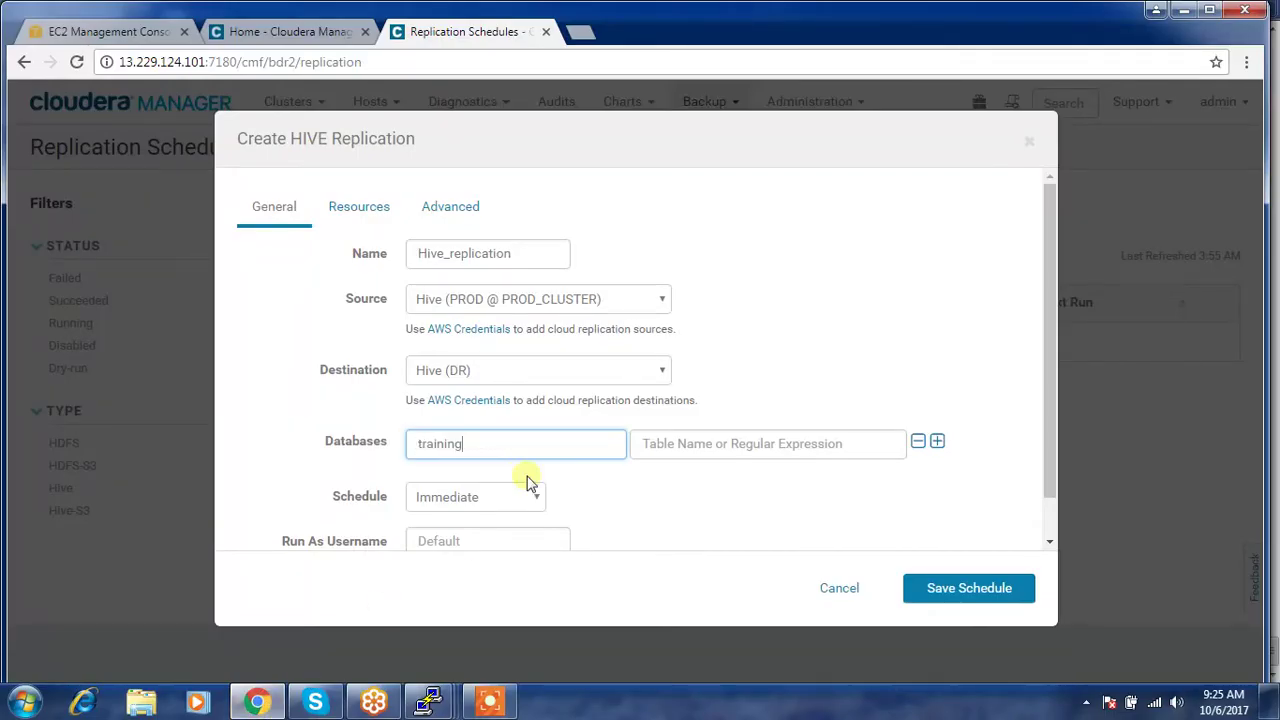
click(628, 490)
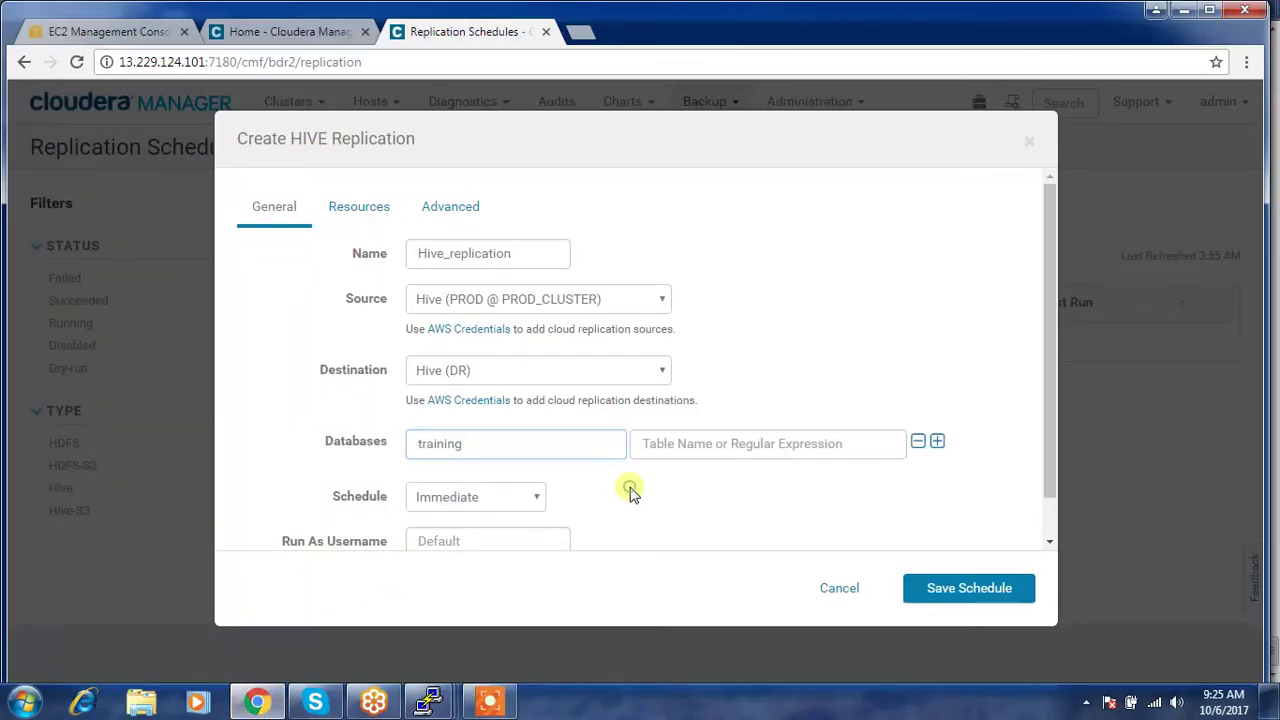
click(528, 499)
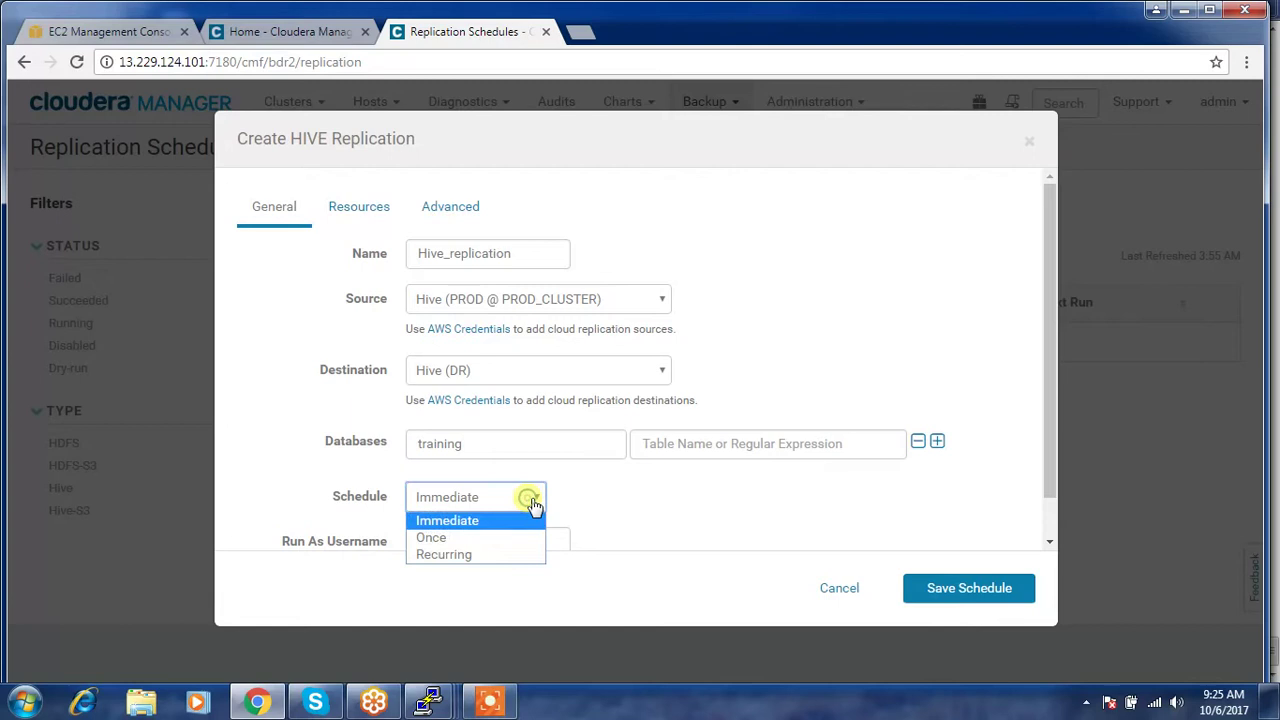
click(470, 530)
click(670, 505)
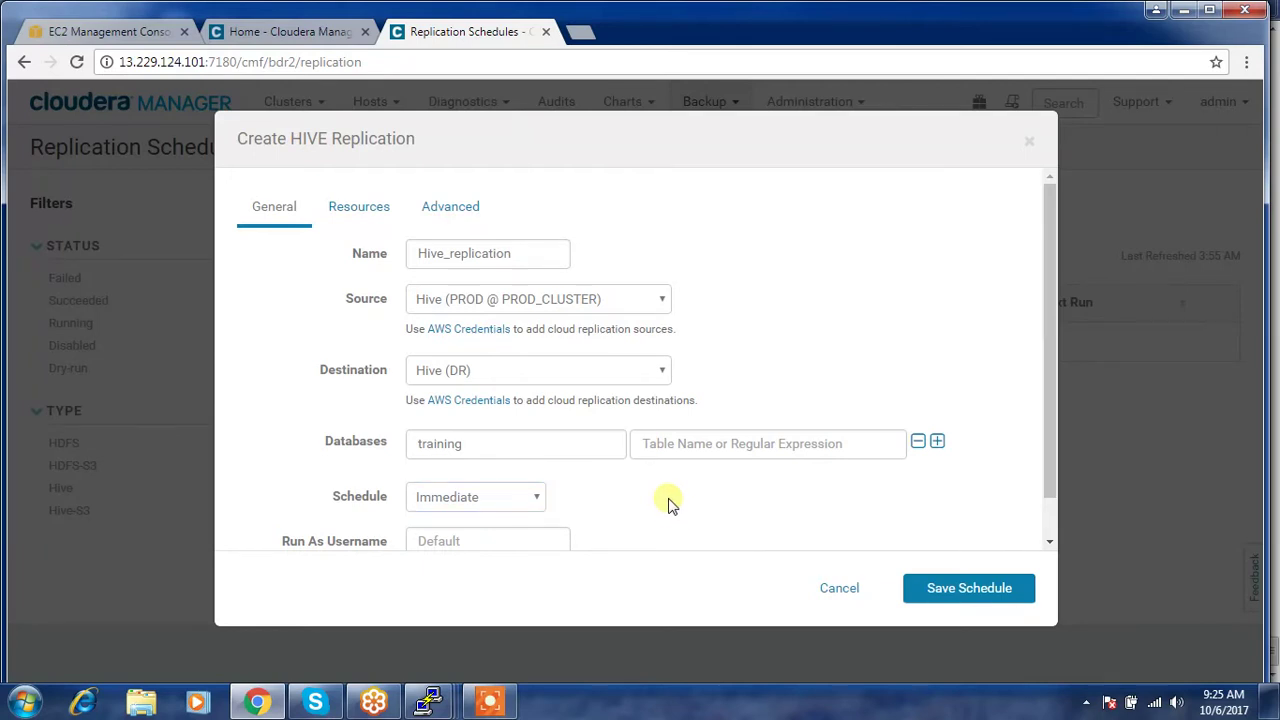
- Review the Resources and Advanced tabs of the replication settings
scroll(685, 503, down, 2)
scroll(690, 470, up, 2)
click(363, 222)
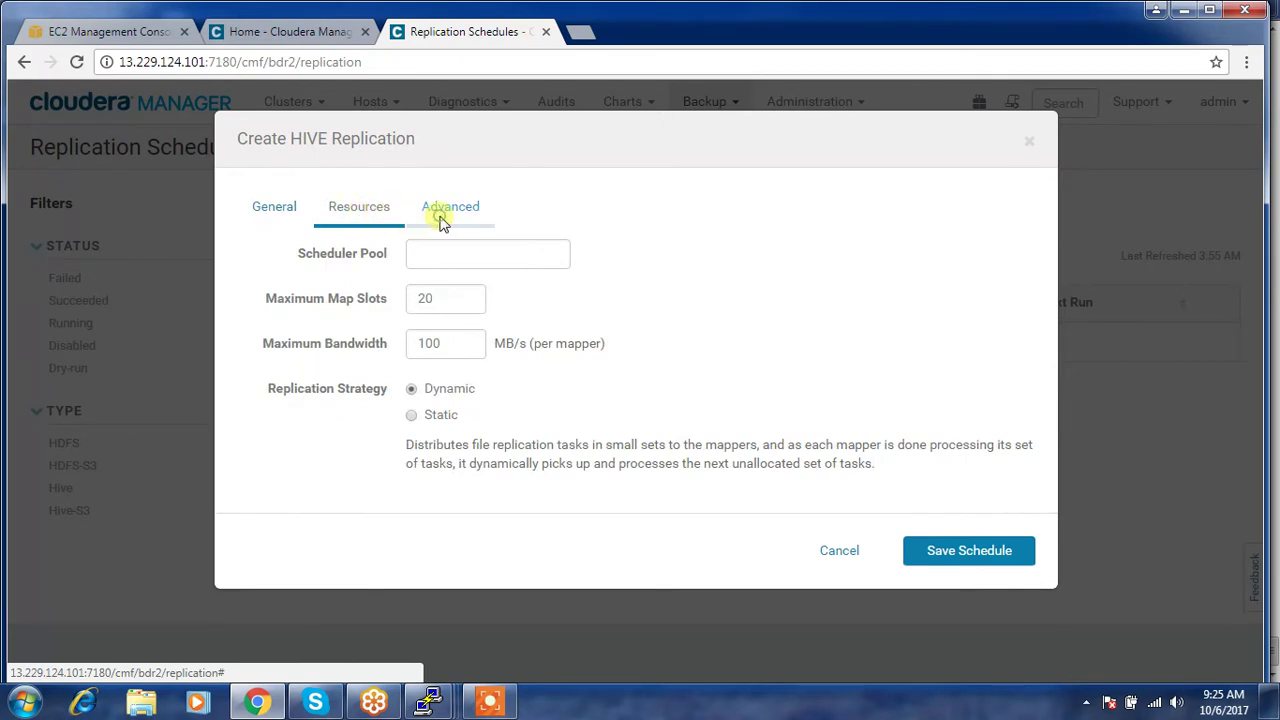
click(442, 222)
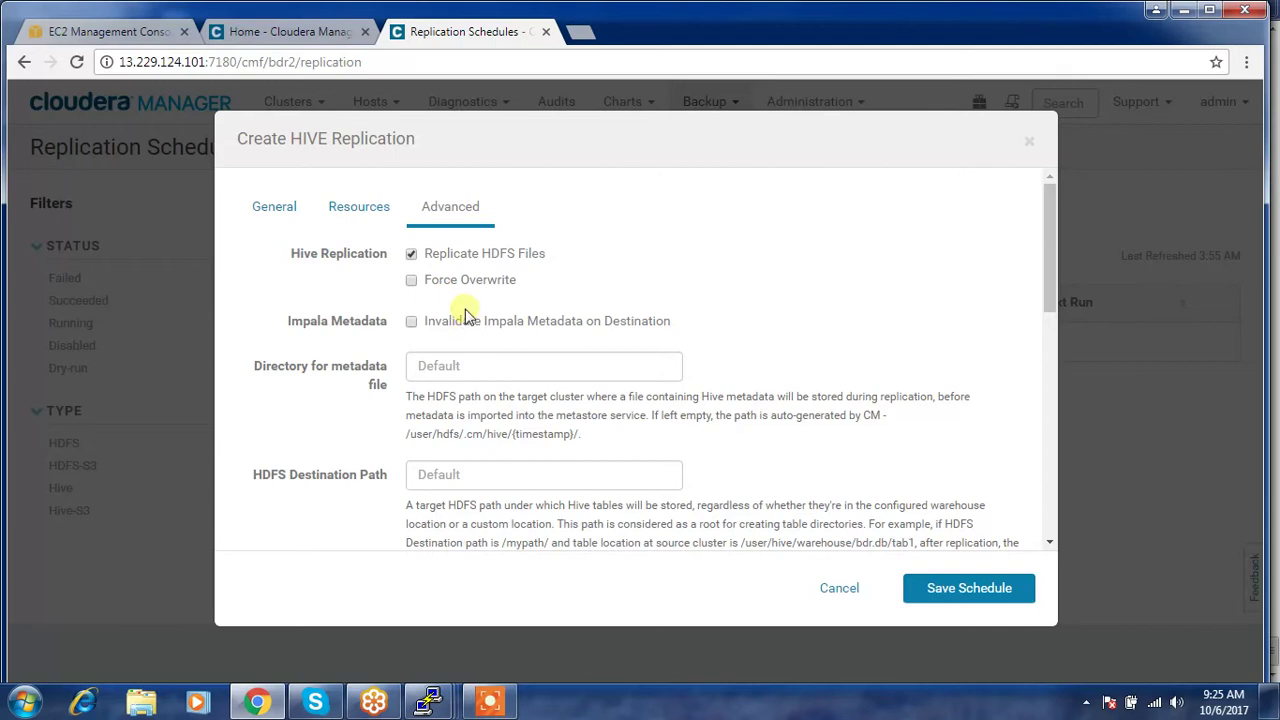
- Save the Hive_replication schedule and highlight the HDFS snapshots recommendation in the warning
scroll(475, 325, down, 4)
scroll(488, 395, up, 3)
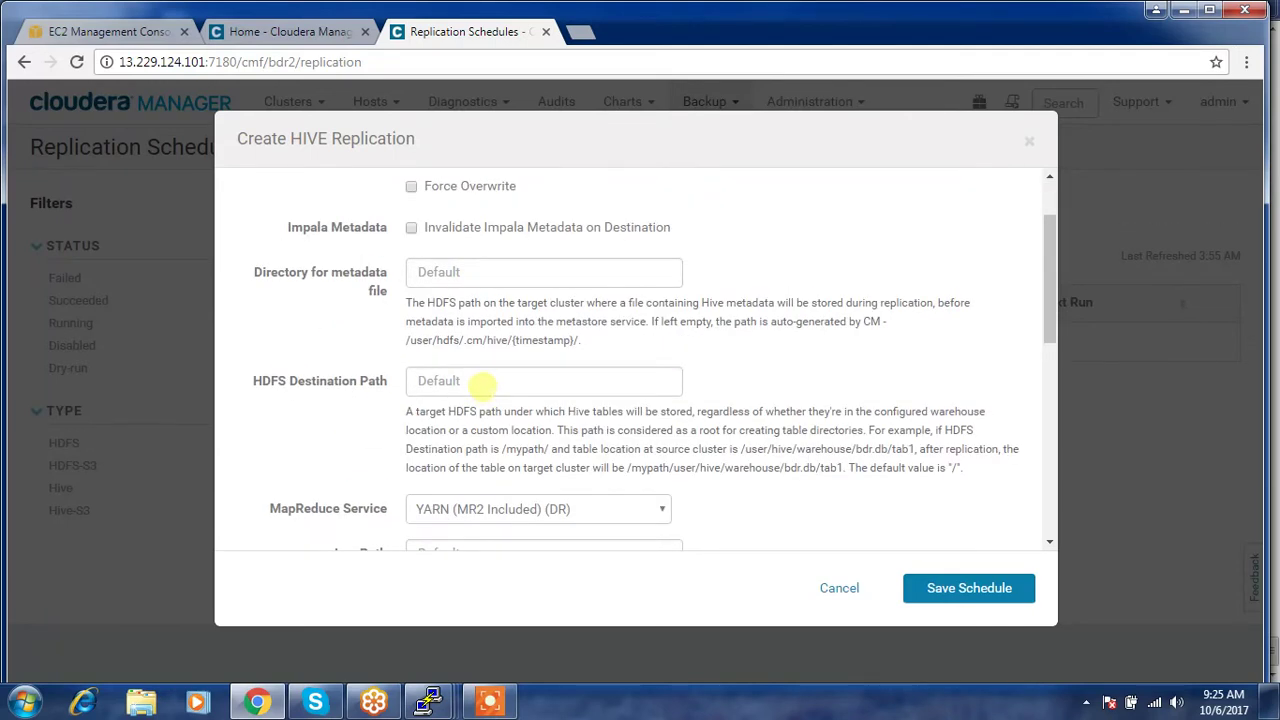
click(958, 587)
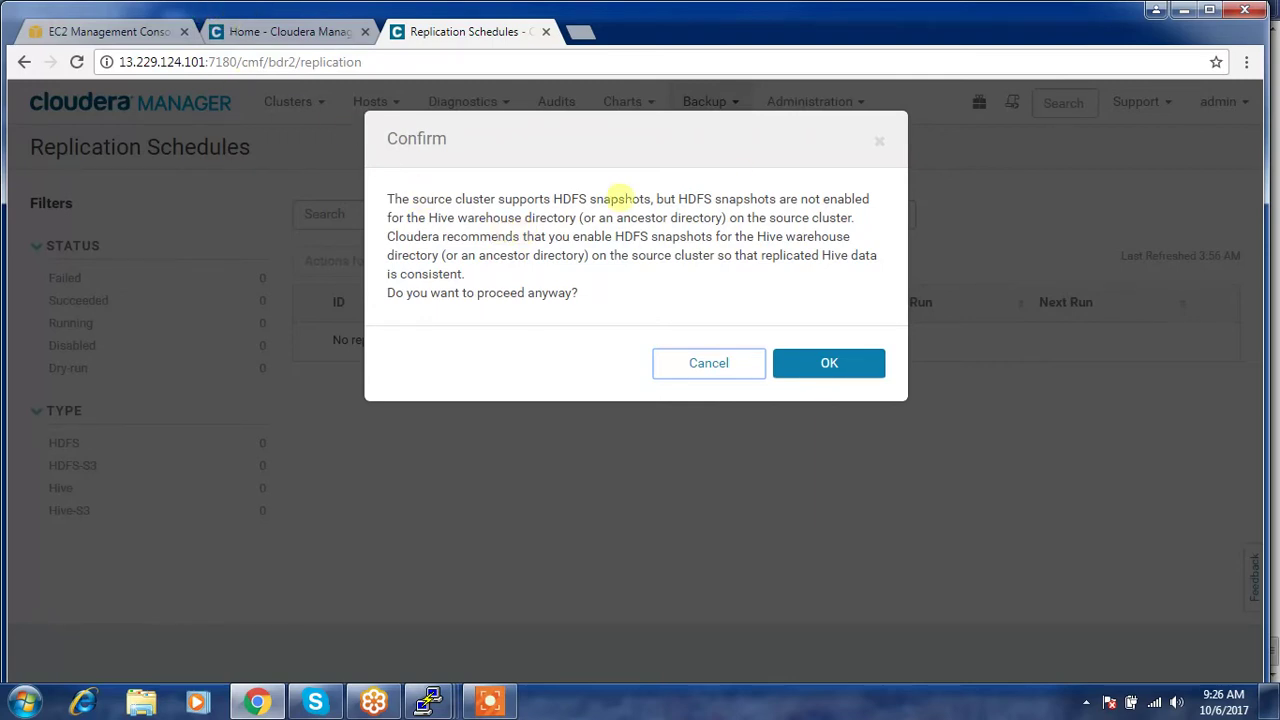
drag(572, 236, 820, 272)
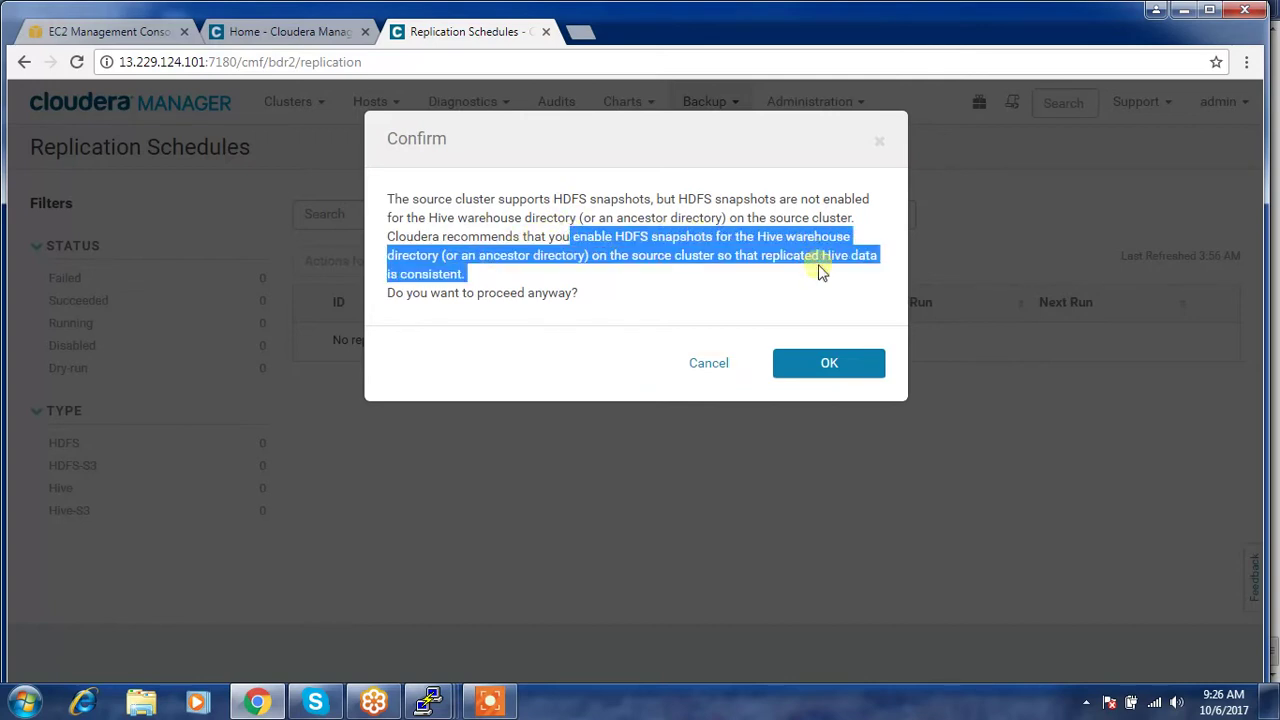
click(252, 31)
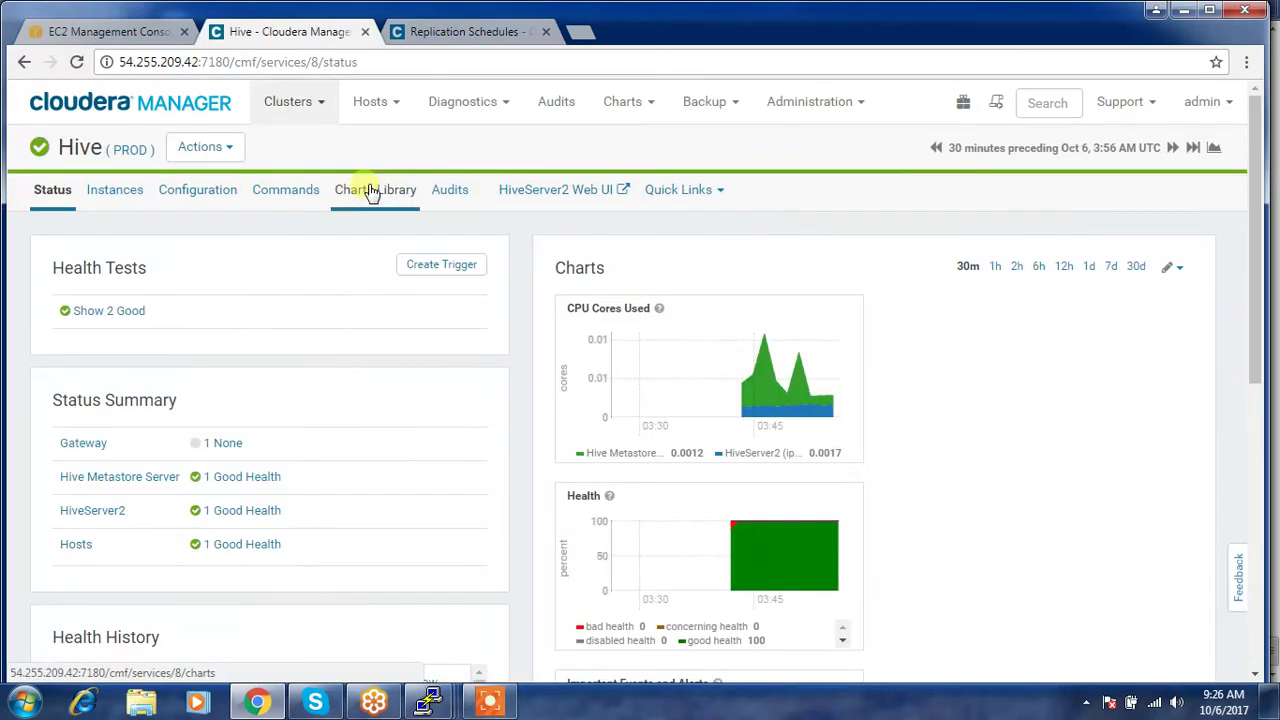
- Search the PROD Hive configuration for 'warehouse' and select the /user/hive/warehouse directory value
click(197, 197)
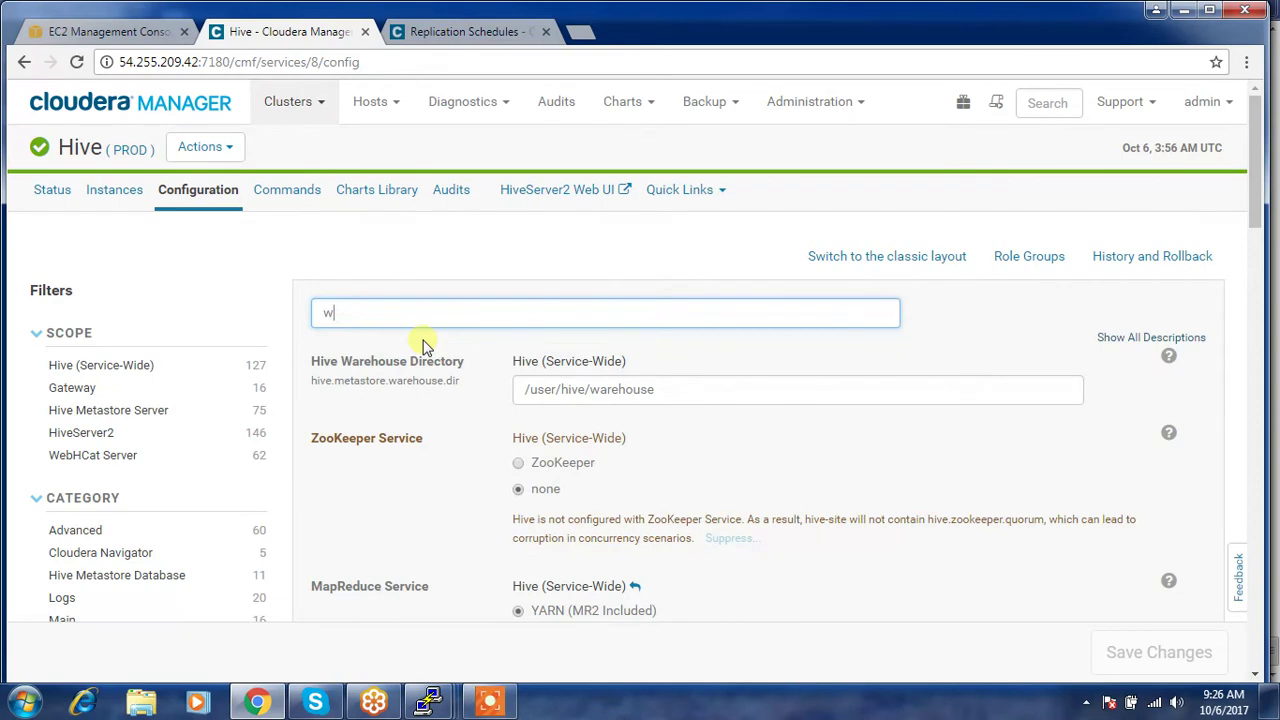
text(o)
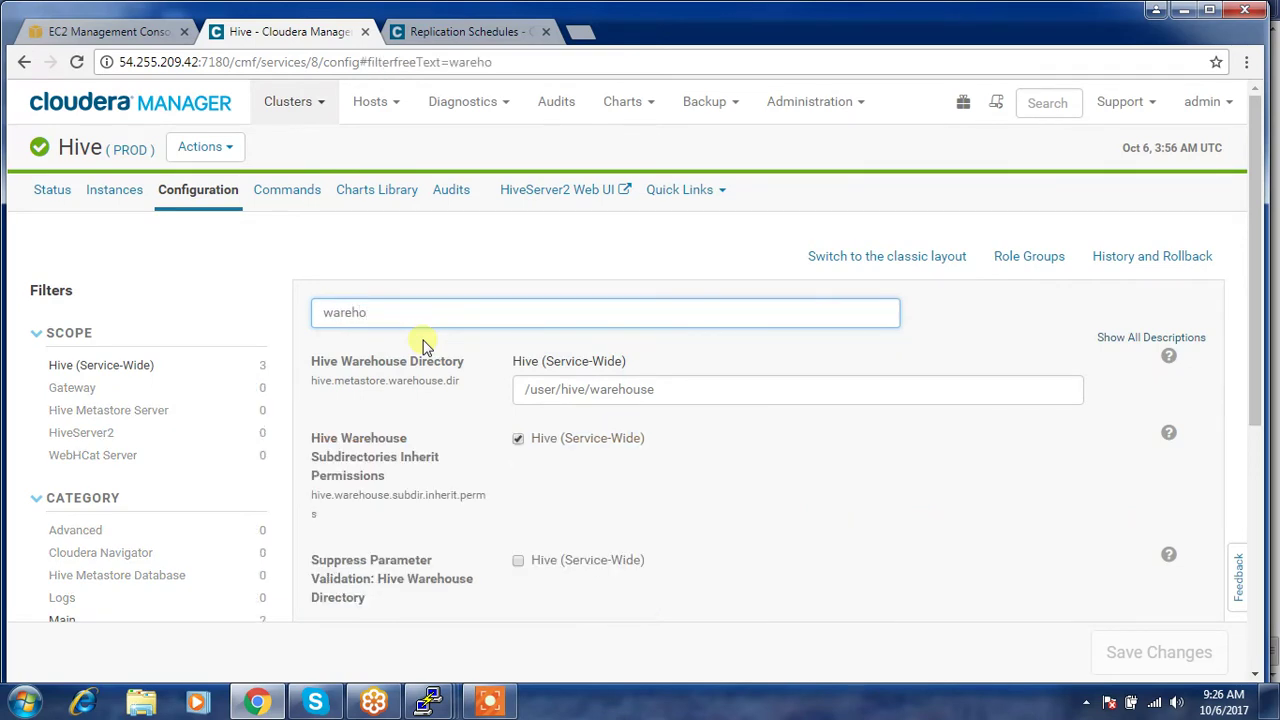
triple_click(663, 389)
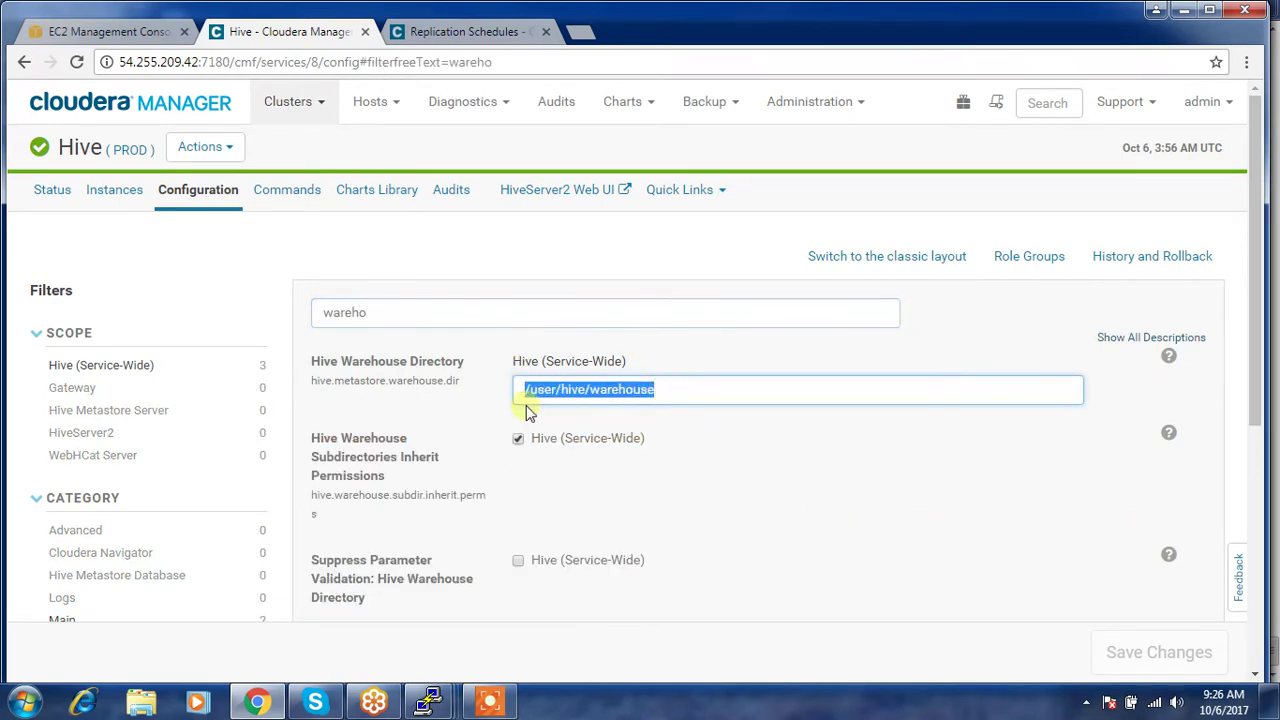
click(133, 107)
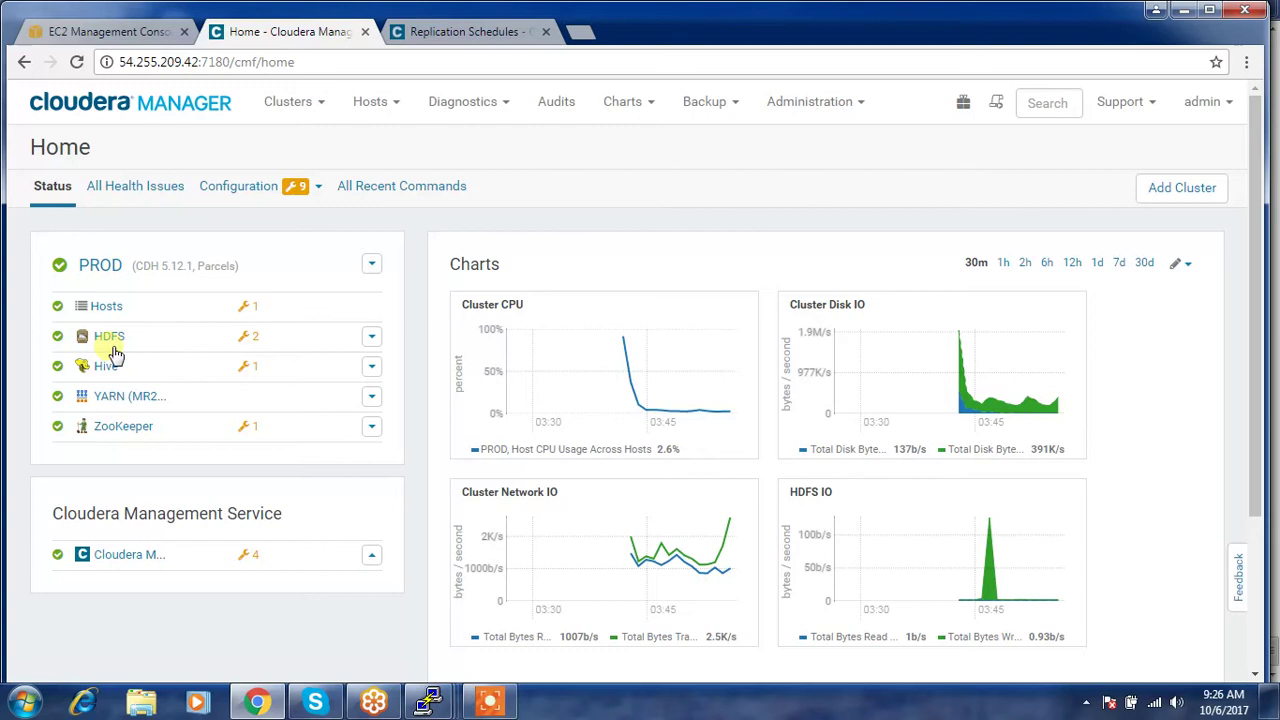
- Browse the PROD HDFS file browser to /user/hive/warehouse
click(109, 338)
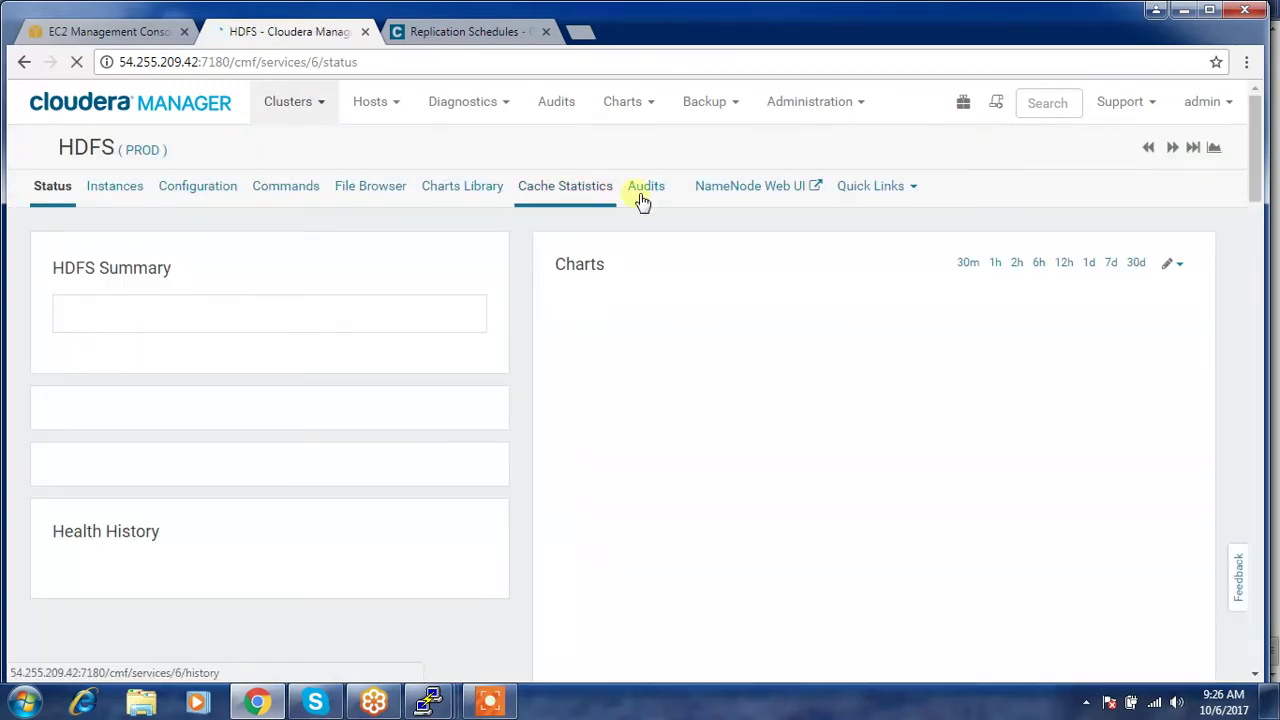
click(368, 190)
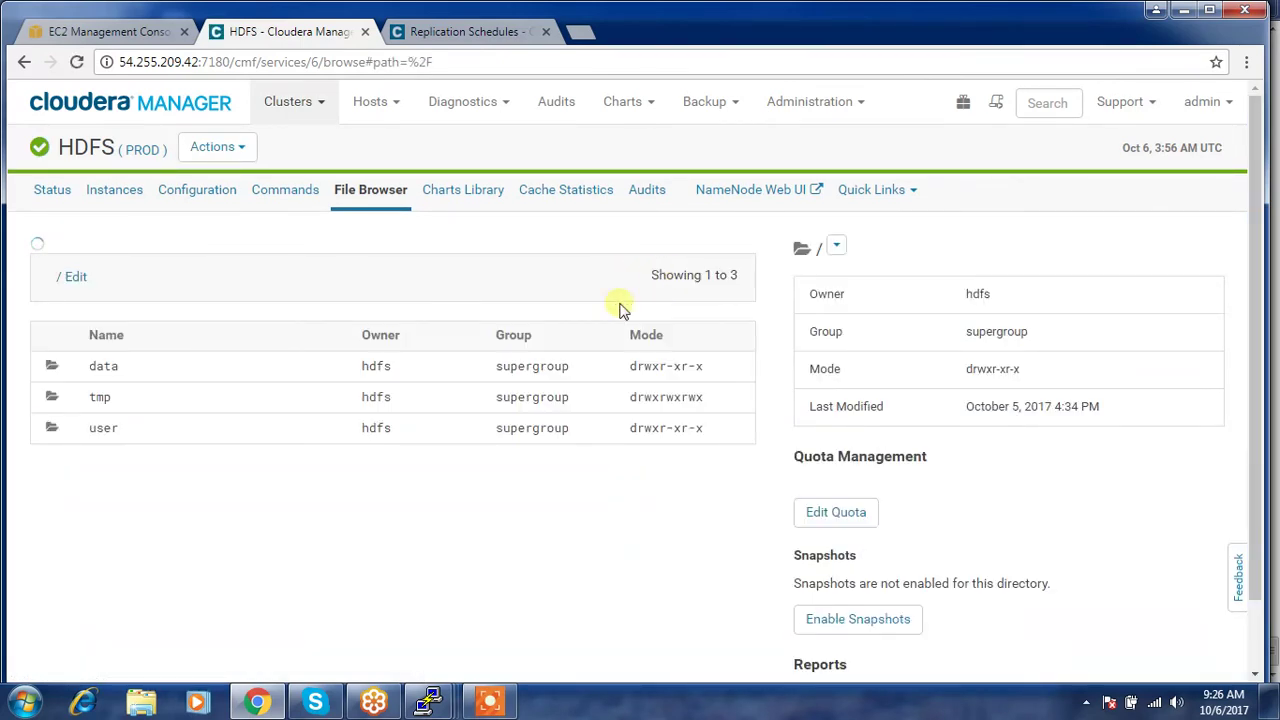
click(103, 410)
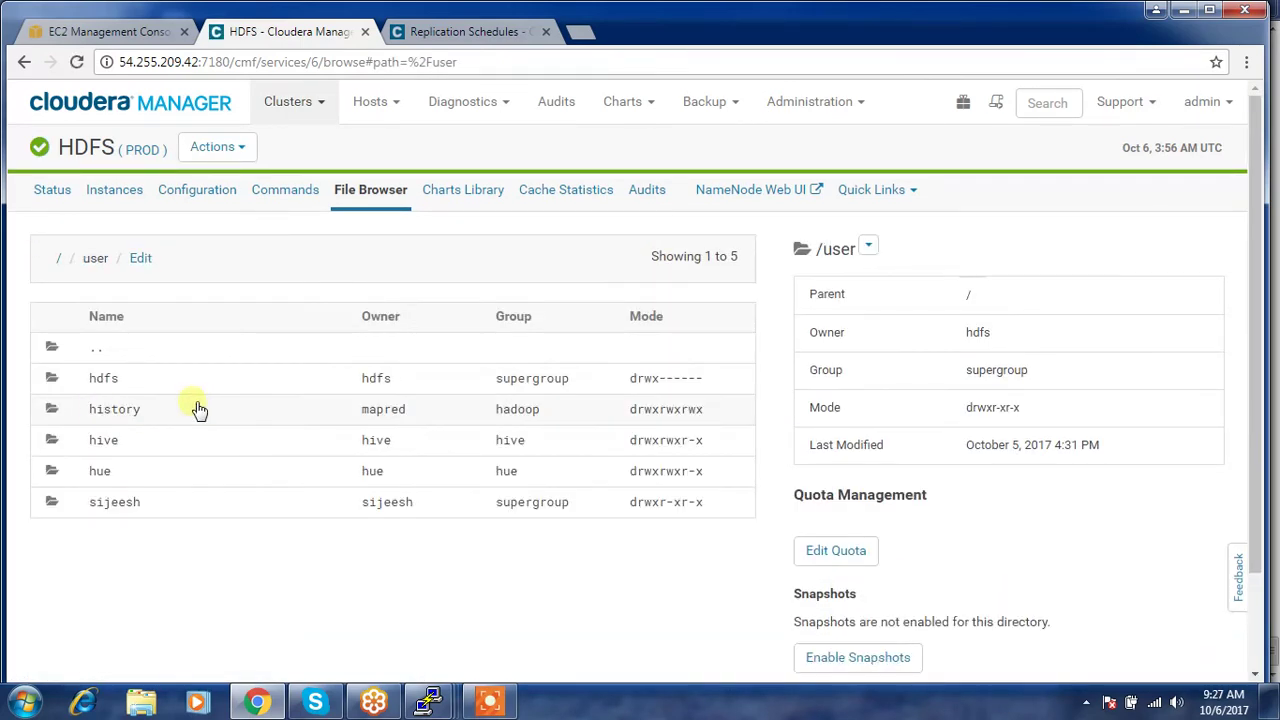
click(100, 441)
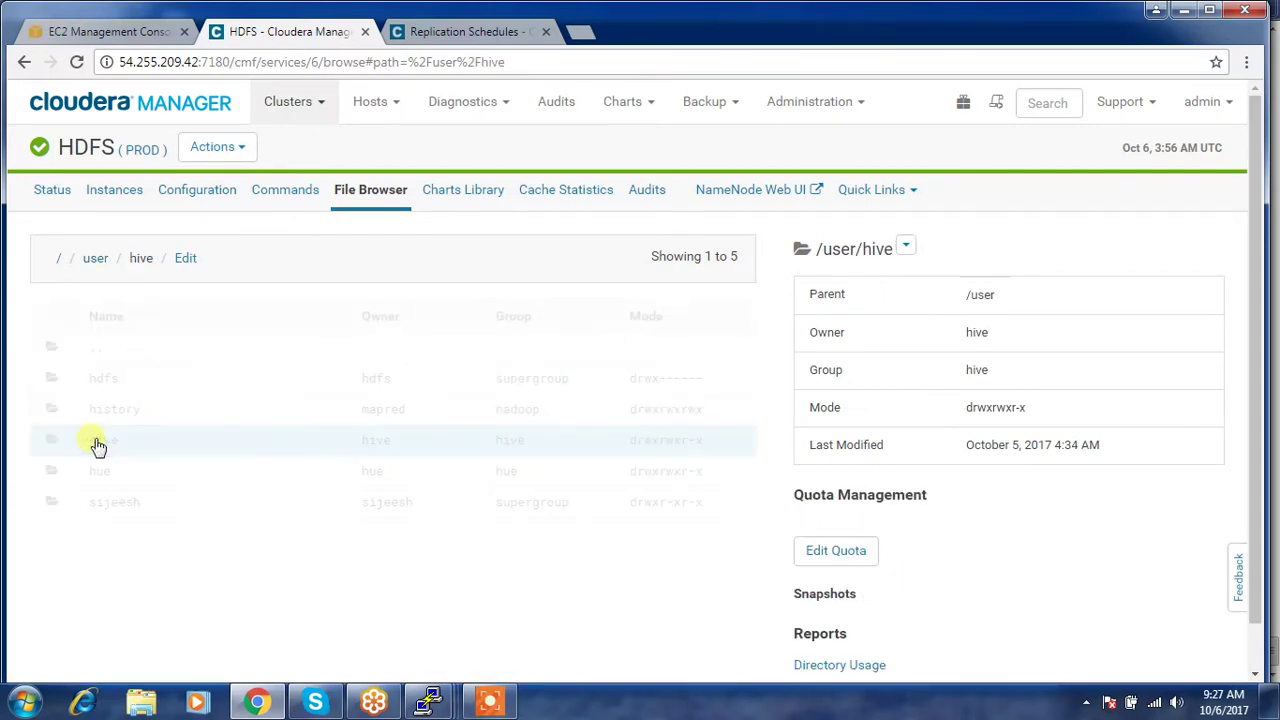
click(122, 382)
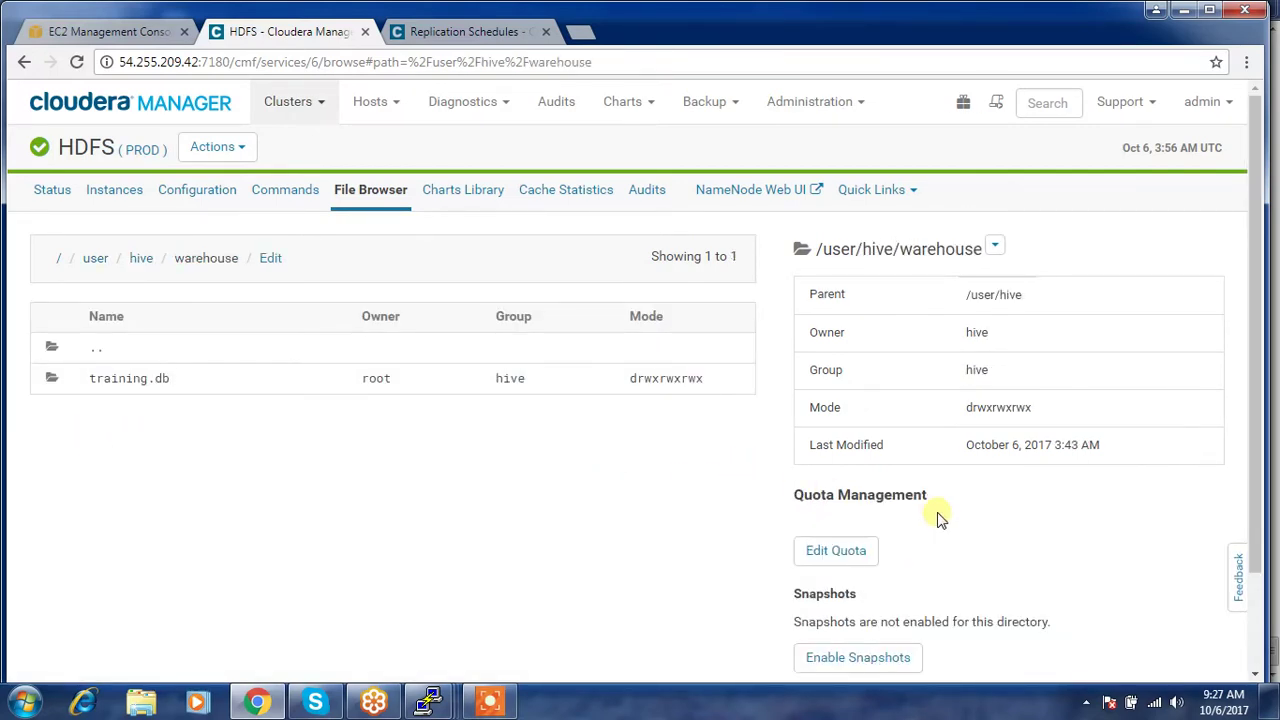
scroll(937, 516, down, 1)
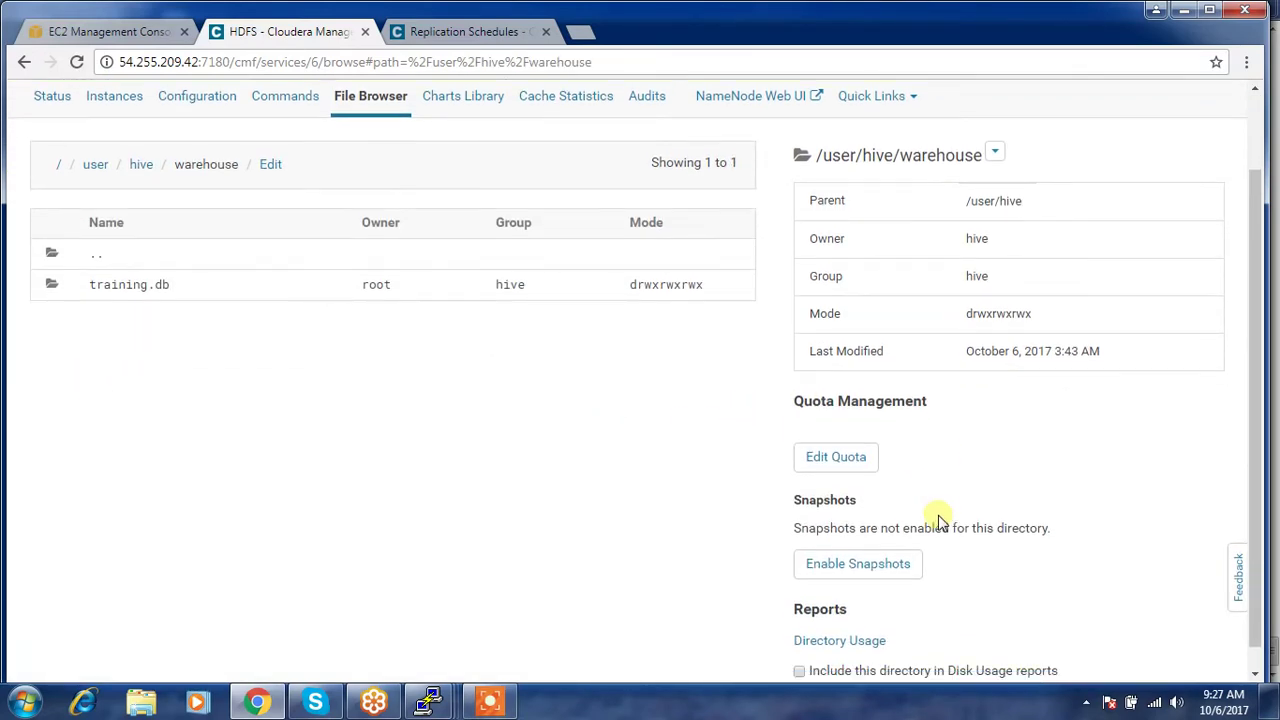
- Enable snapshots on /user/hive/warehouse and close the command report
click(862, 576)
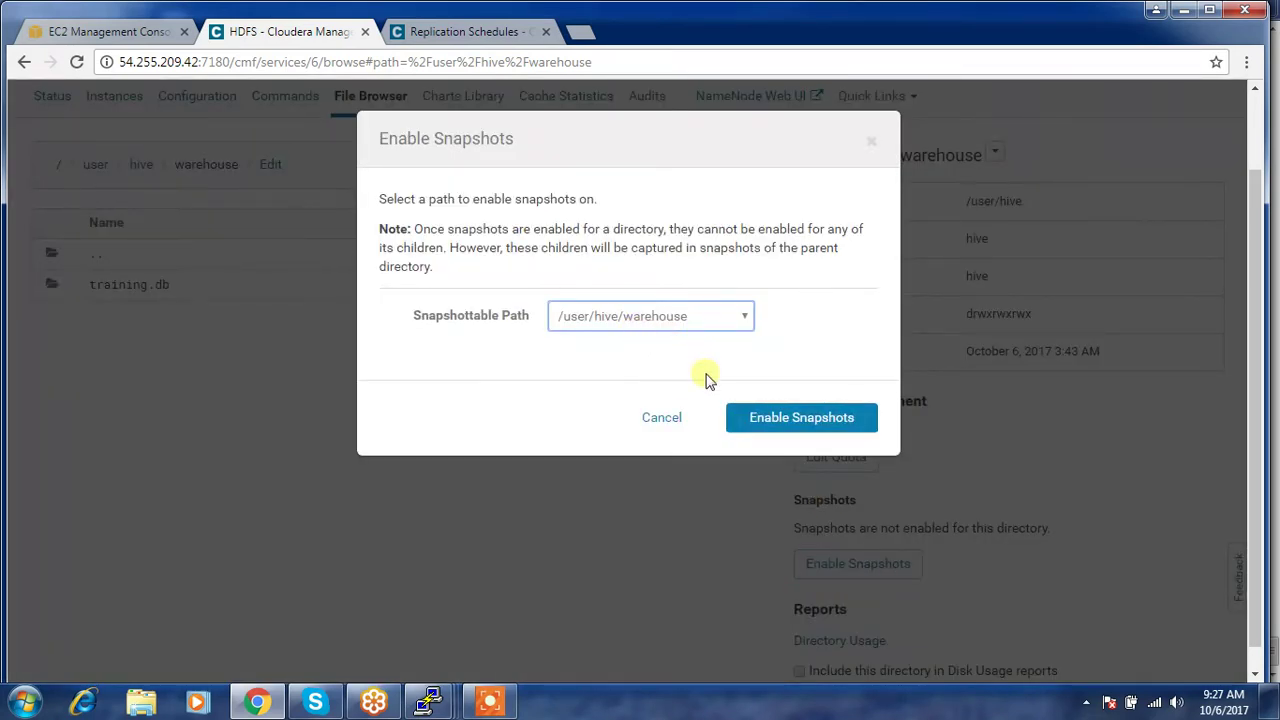
click(783, 419)
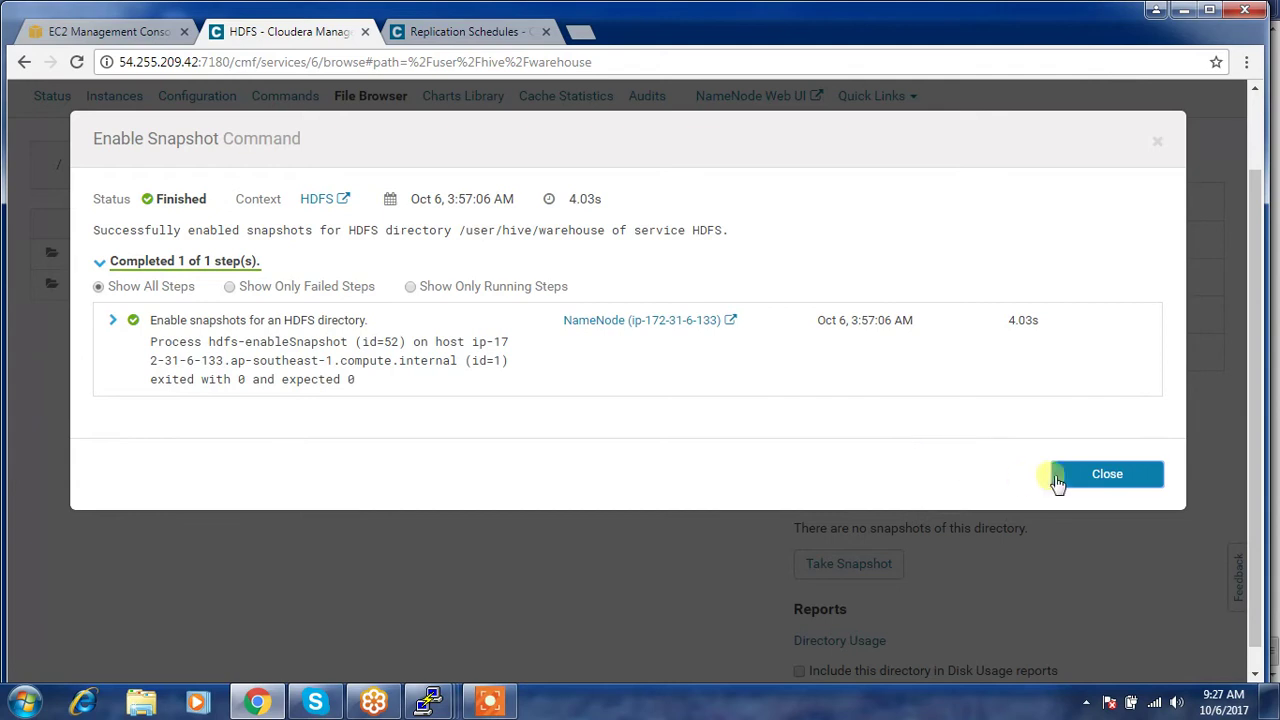
click(1056, 477)
scroll(978, 592, down, 1)
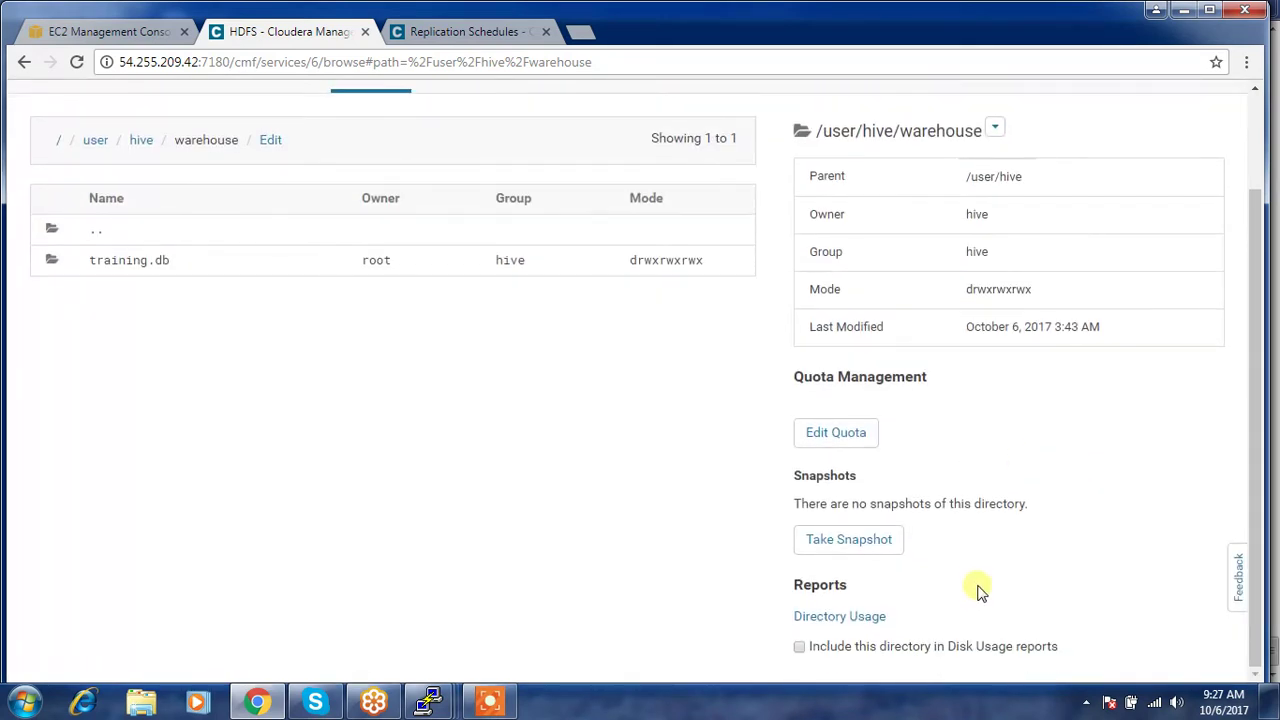
- Snapshot /user/hive/warehouse as first_snapshot and close the finished command report
click(871, 541)
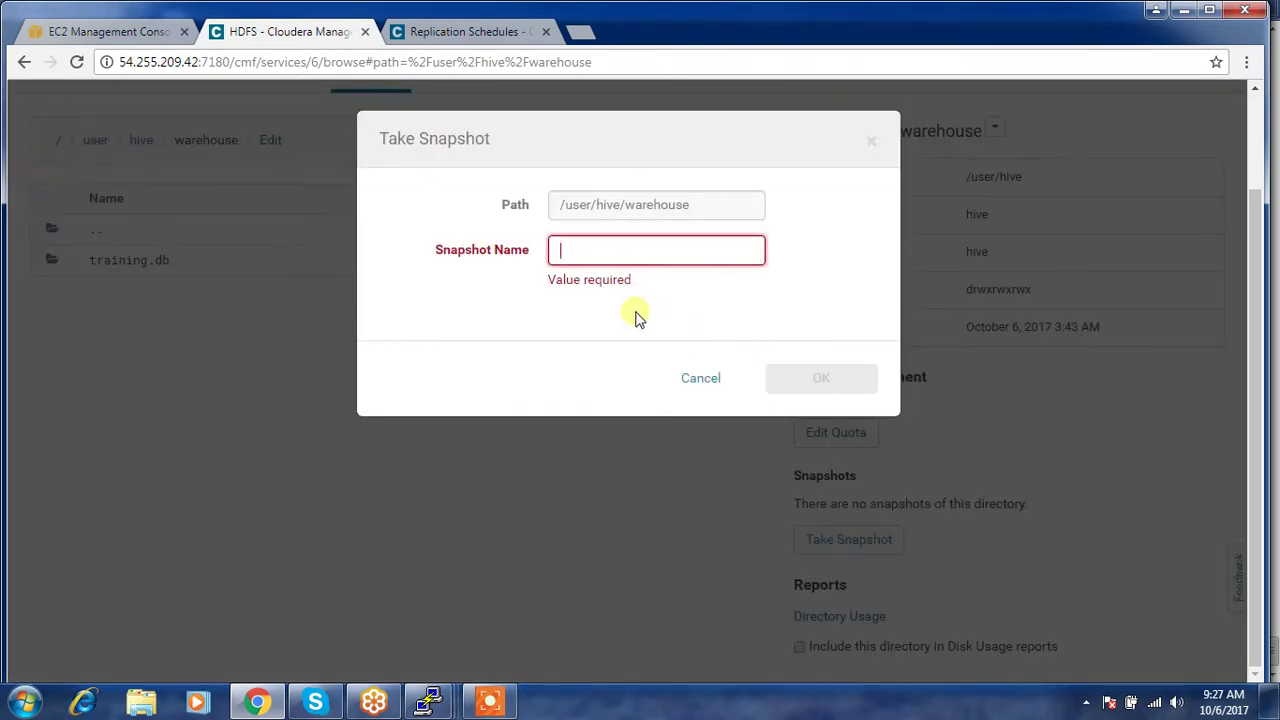
text(first_snapshot)
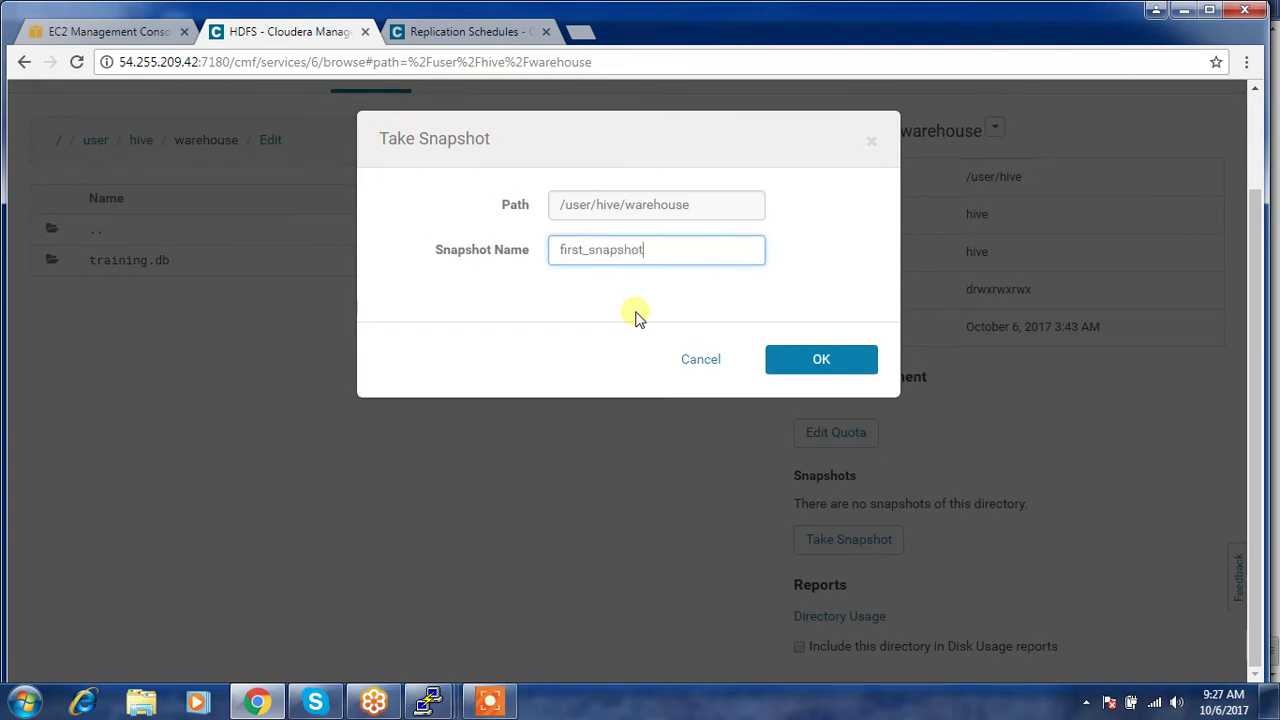
click(807, 362)
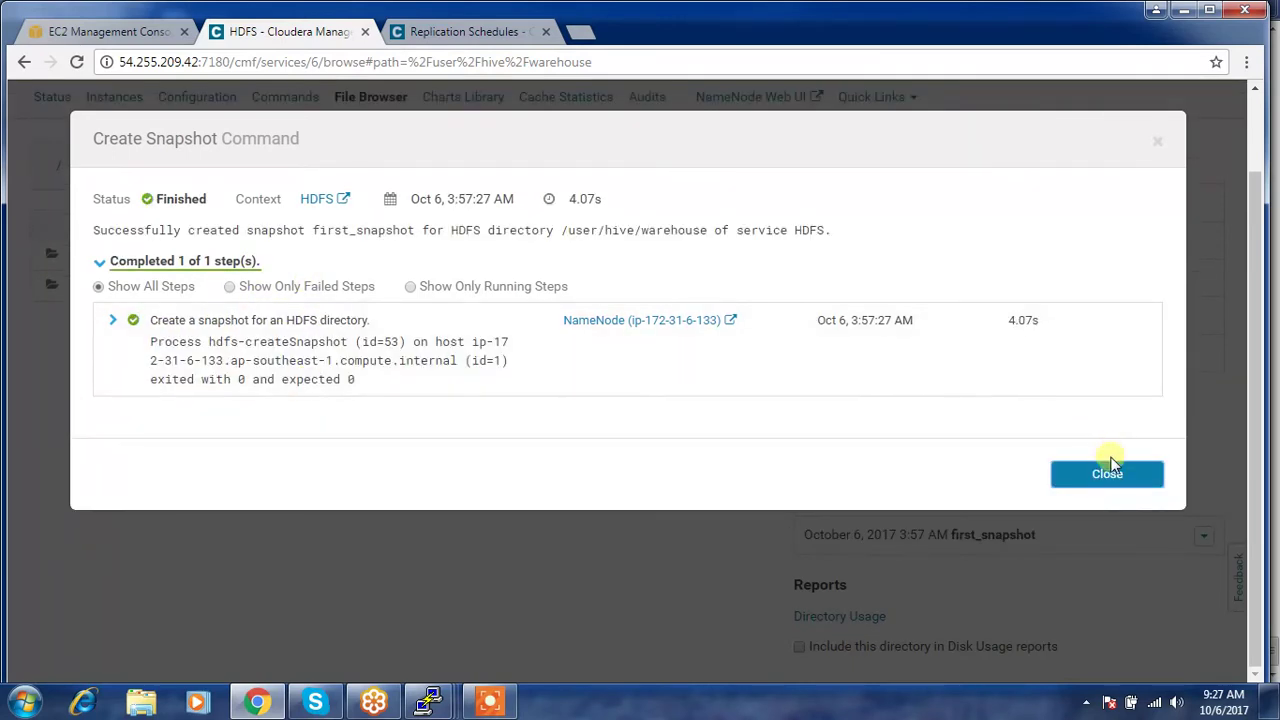
click(1105, 474)
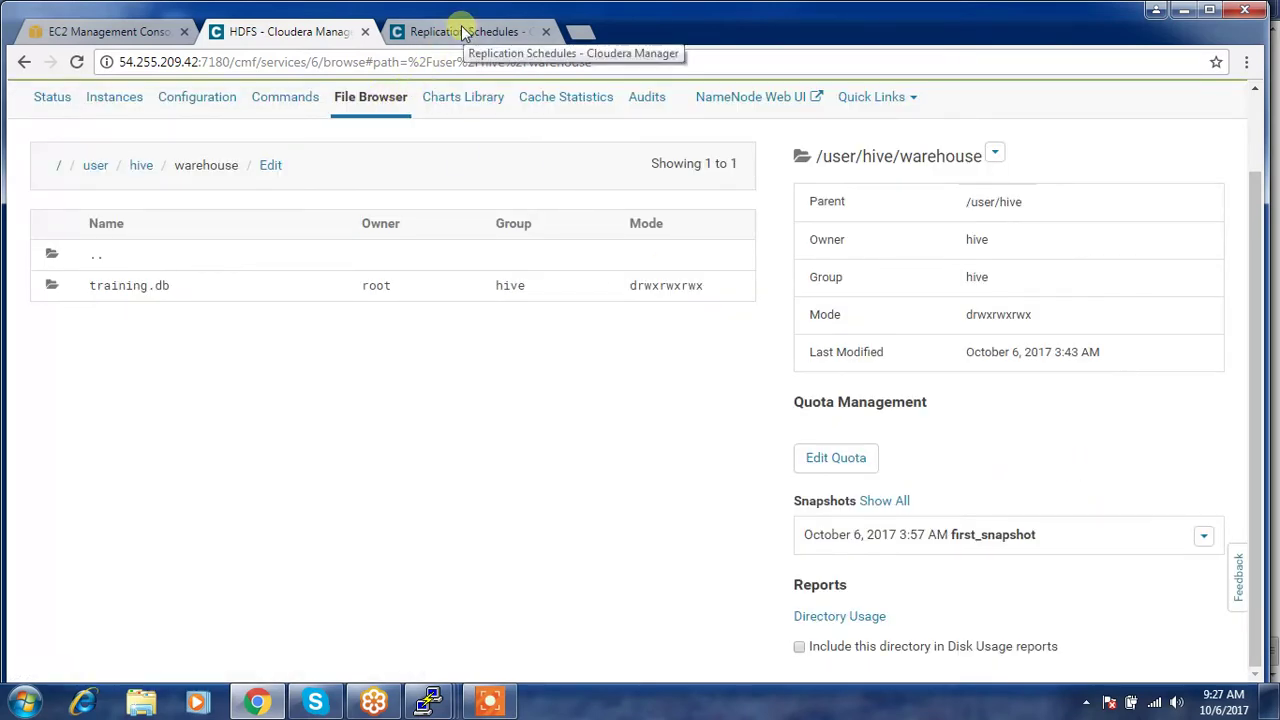
scroll(210, 148, up, 2)
- Go to the Replication Schedules page and accept the snapshot warning
click(115, 105)
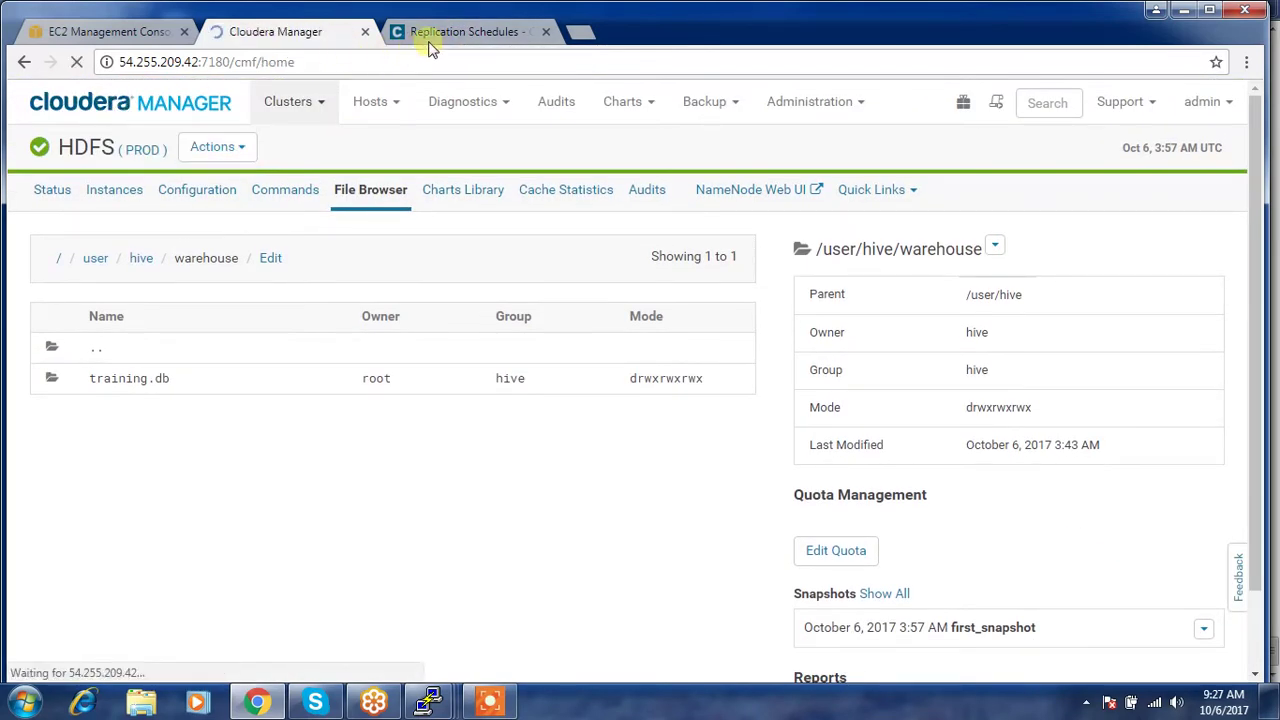
click(424, 33)
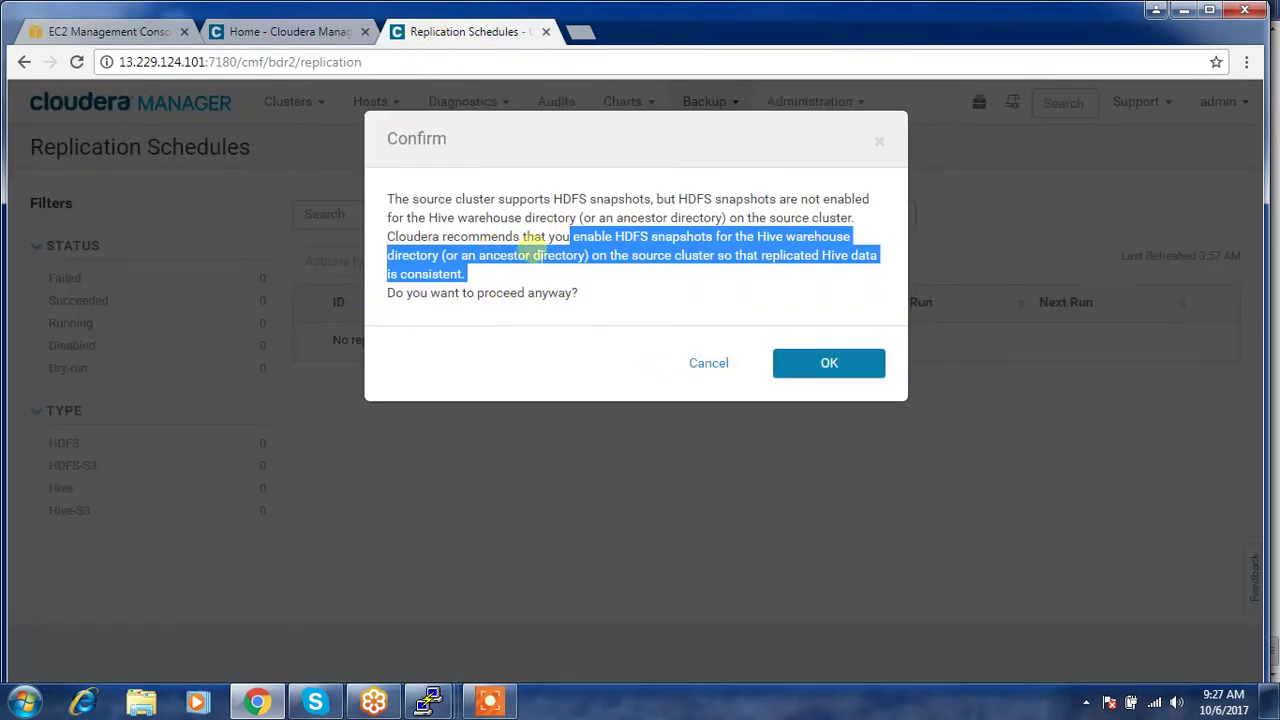
click(803, 368)
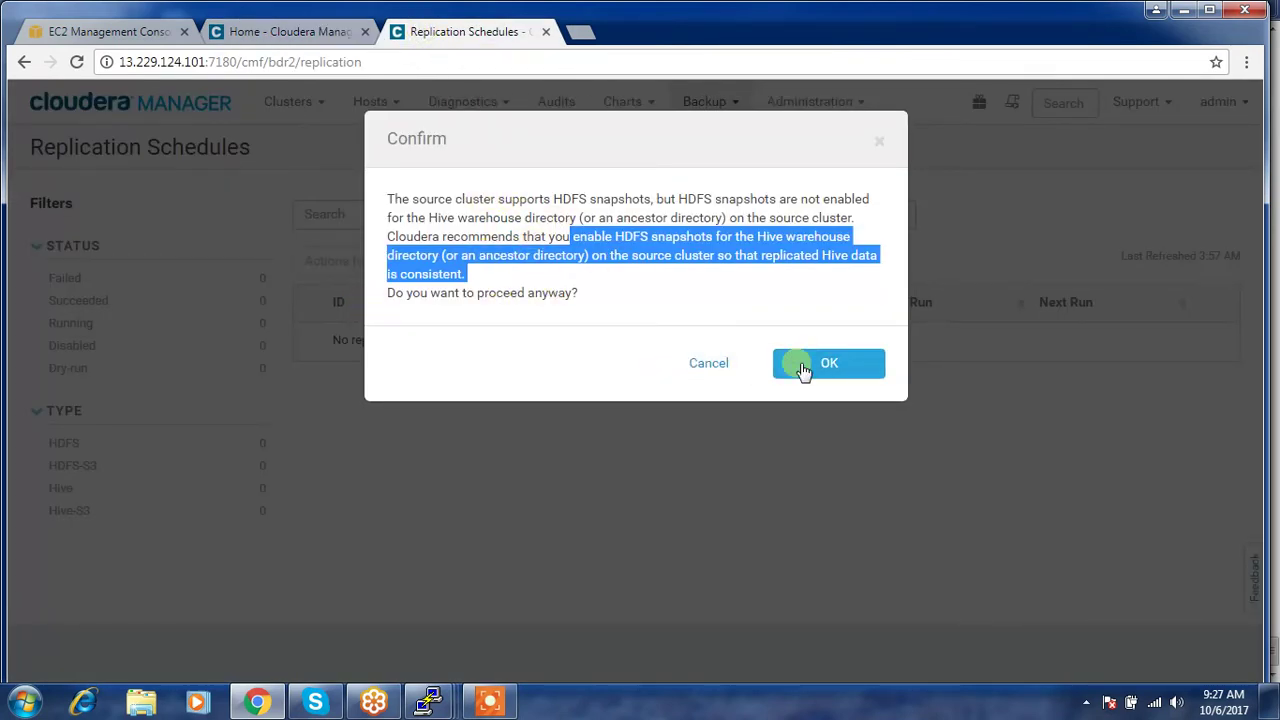
- Retry saving the erroring Hive replication schedule, then cancel it
click(971, 591)
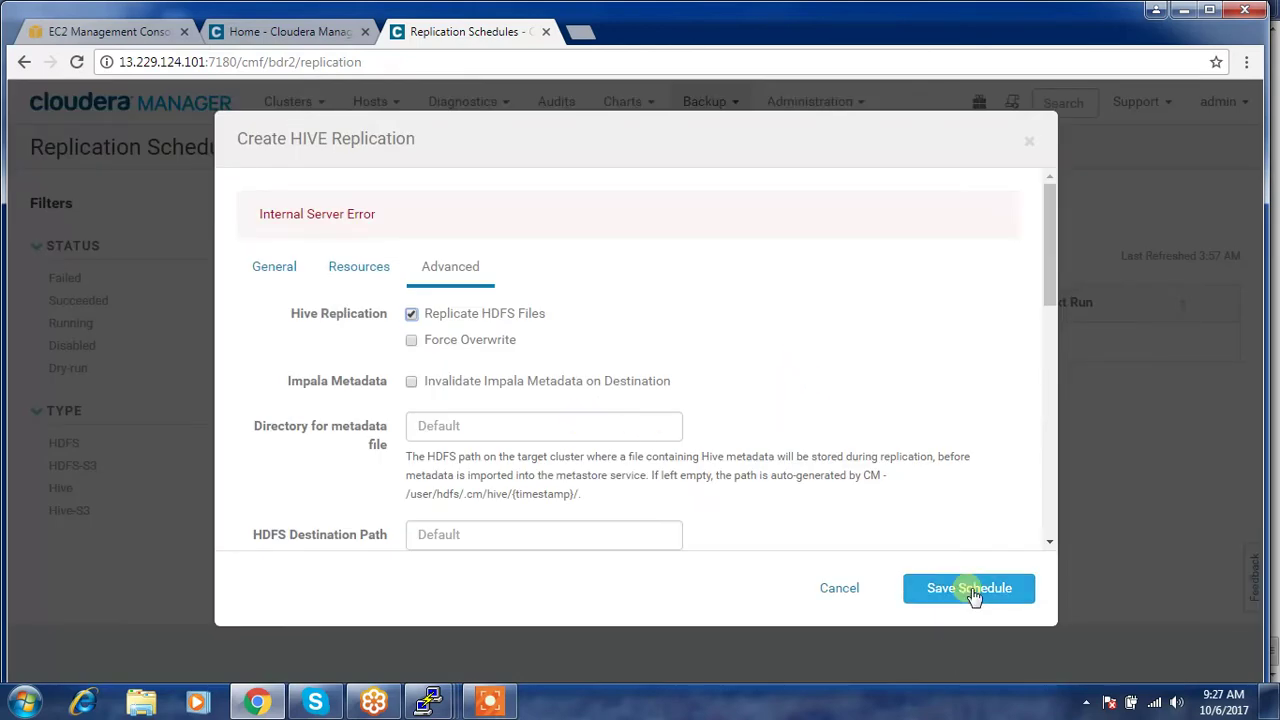
click(274, 275)
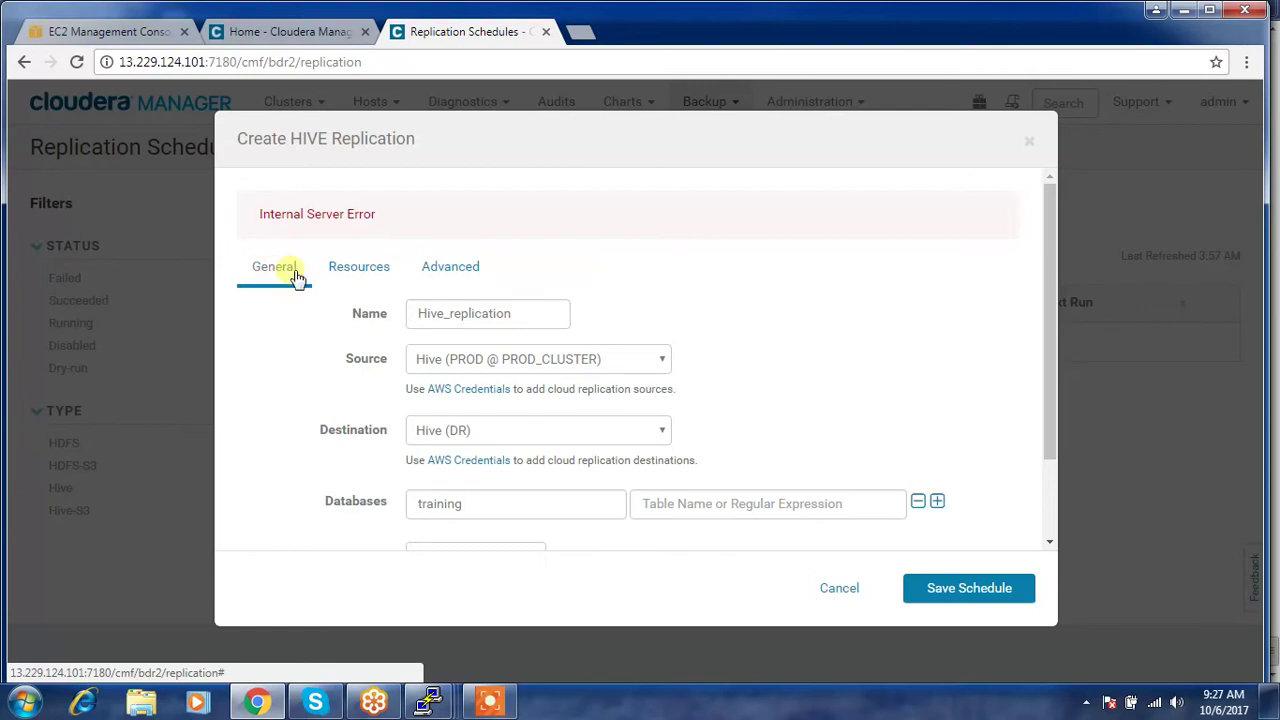
scroll(543, 371, down, 2)
click(914, 587)
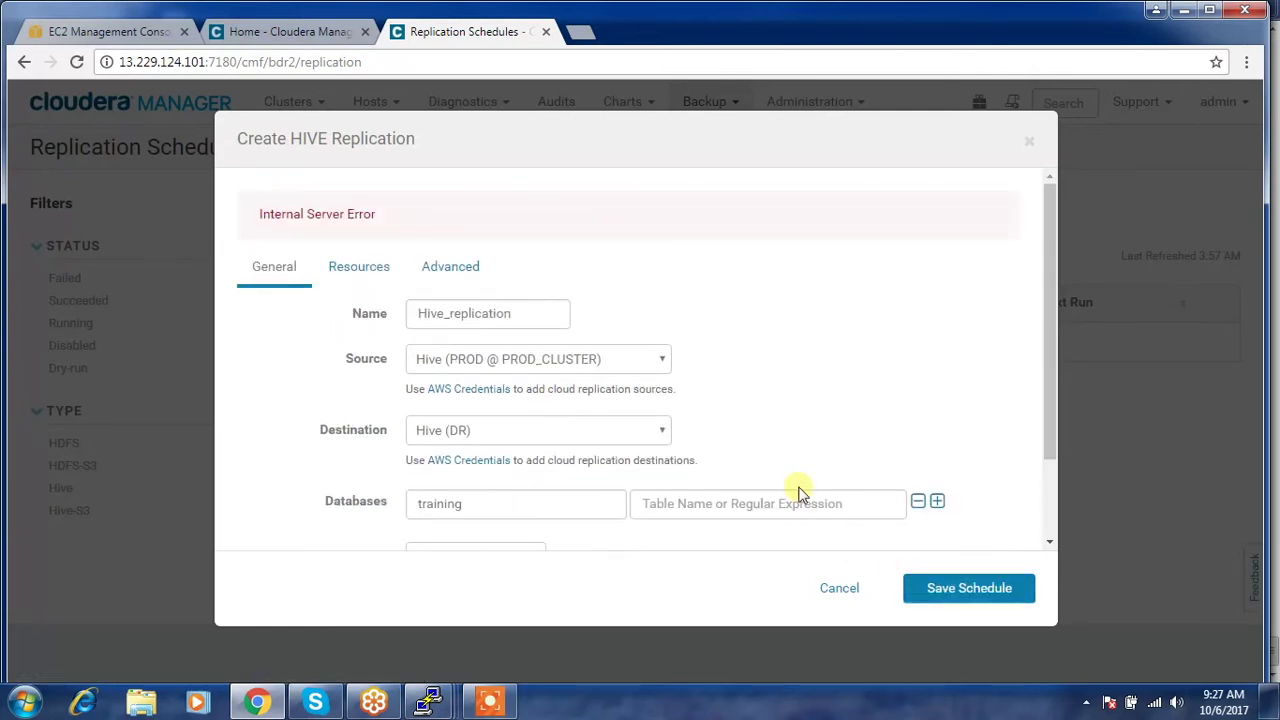
click(840, 590)
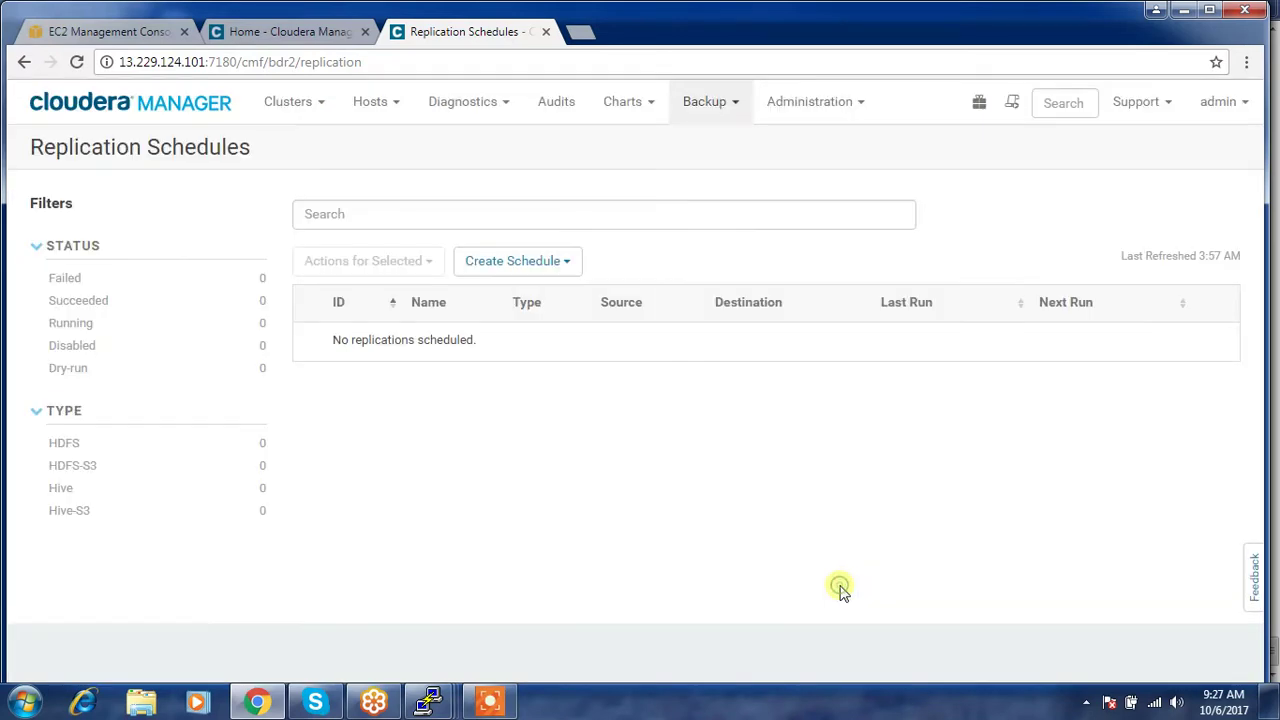
click(505, 262)
- Create a Hive replication with Replicate All unchecked and 'training' copied from PuTTY as Database Name
click(517, 327)
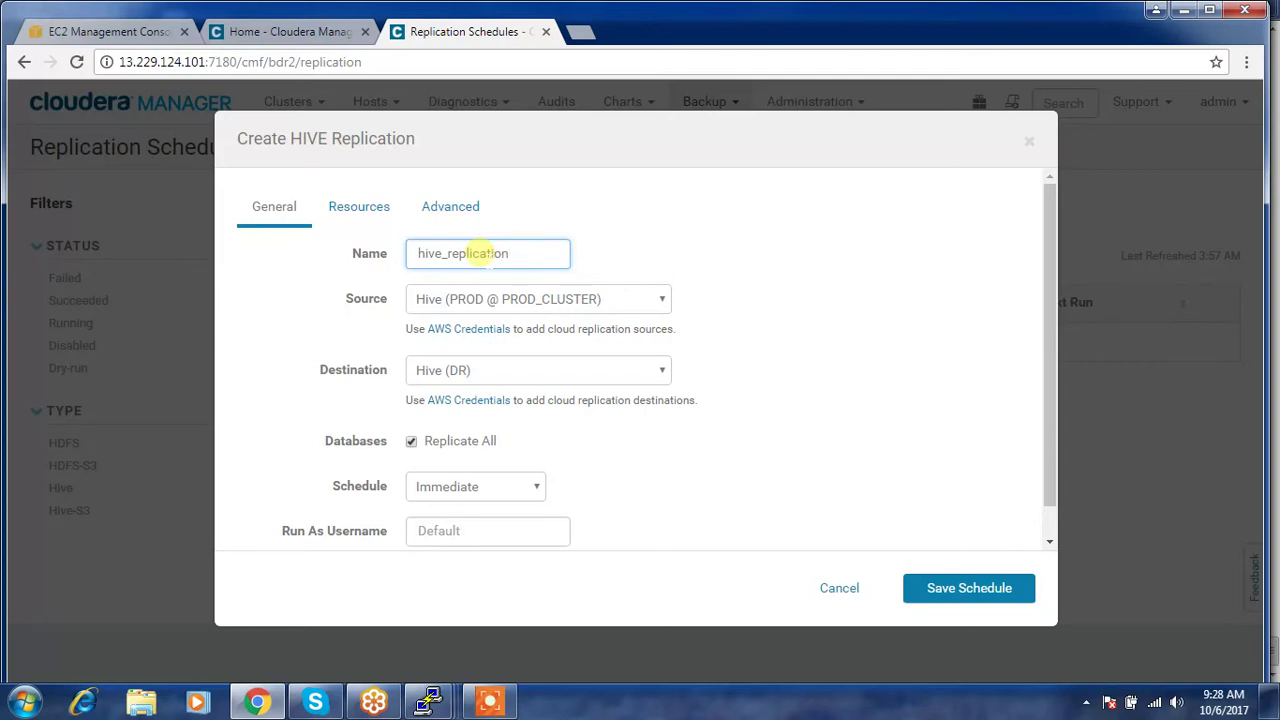
click(411, 441)
click(413, 443)
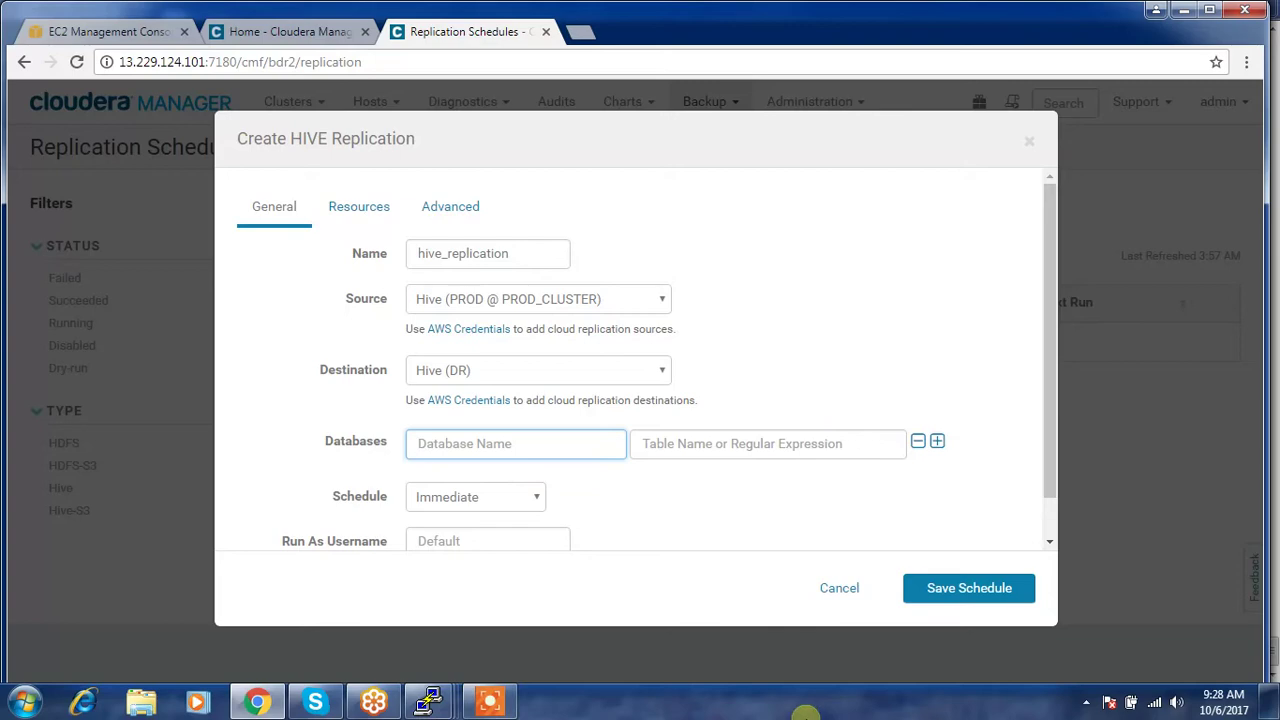
click(430, 700)
click(325, 625)
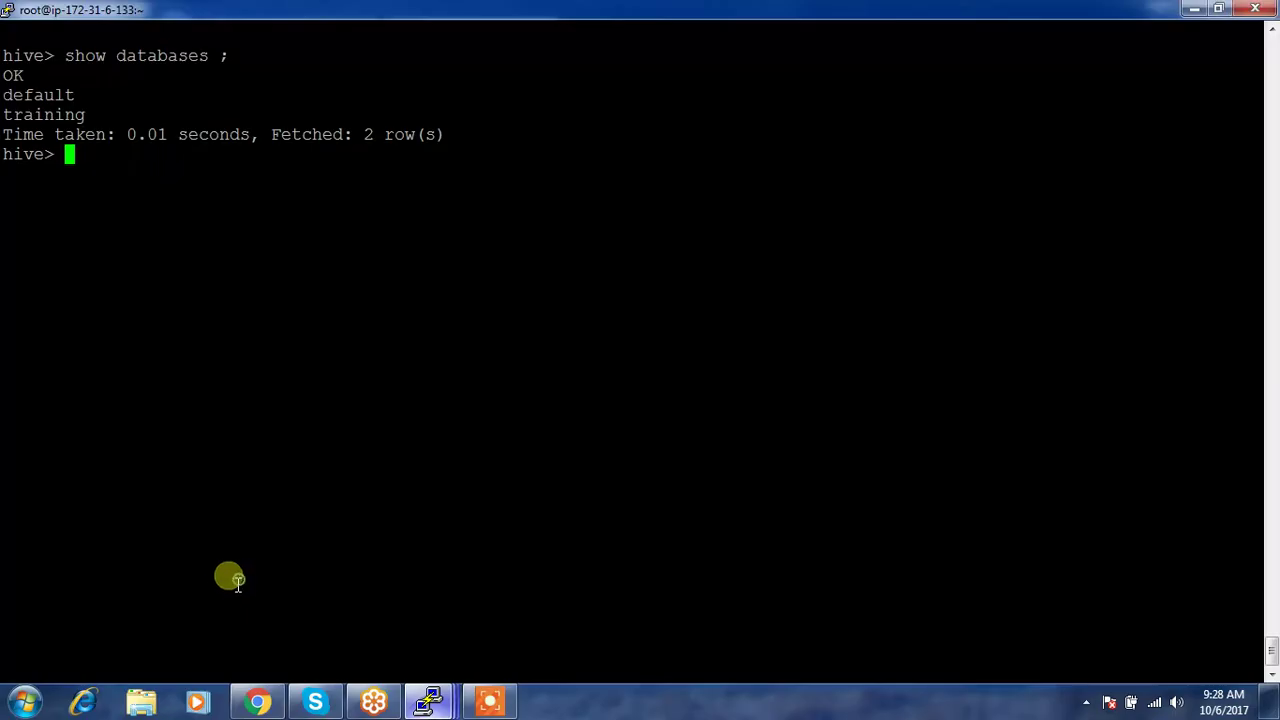
double_click(43, 114)
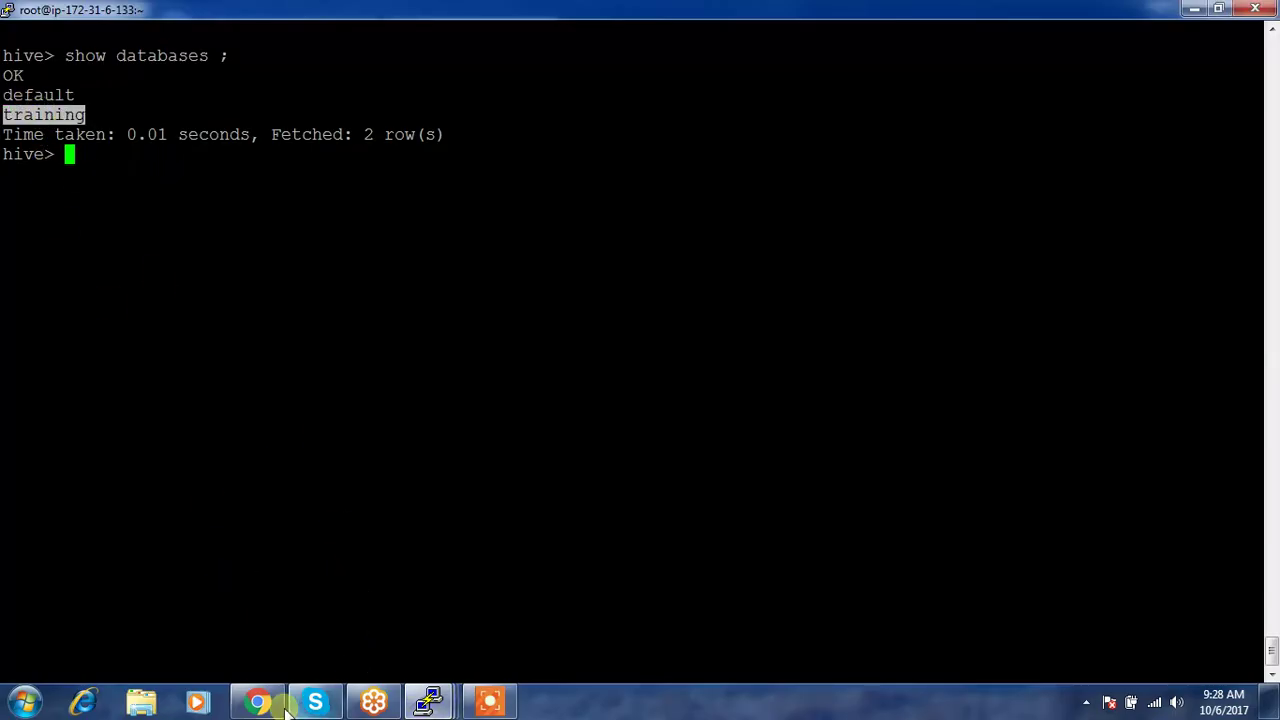
click(258, 702)
text(training)
click(745, 444)
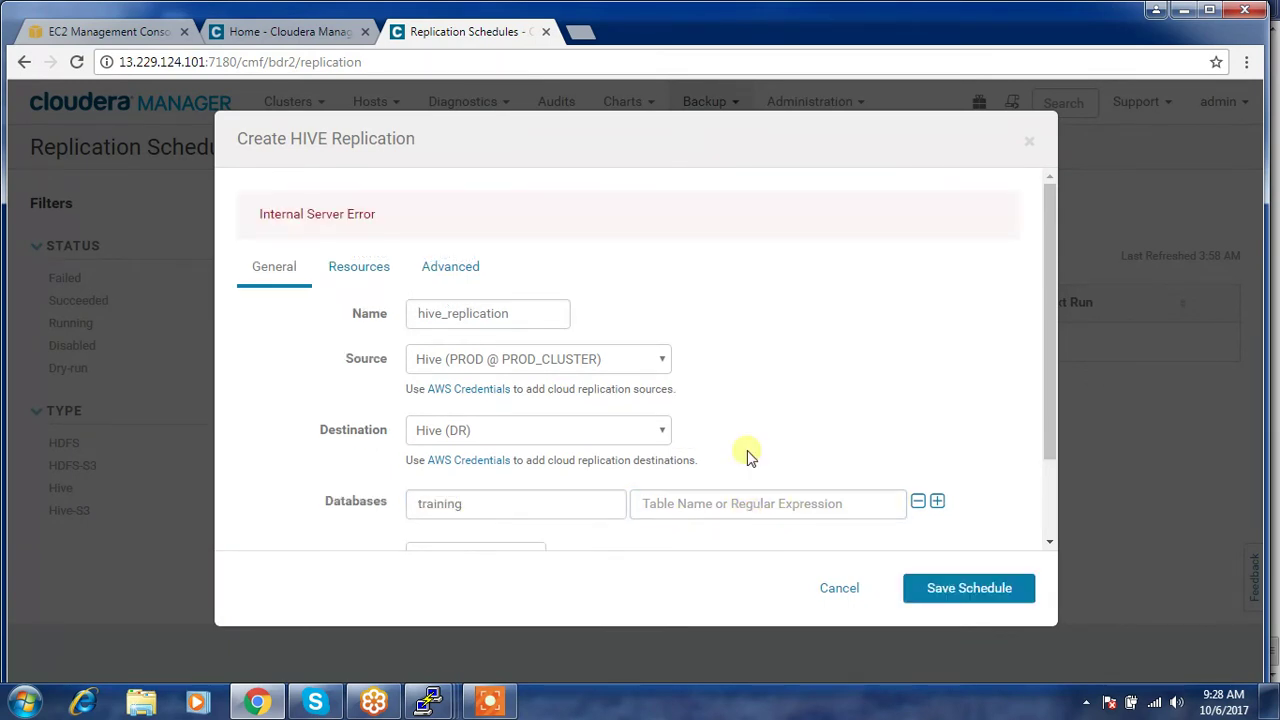
- Try '*' as the table name, then clear it after the regex error and save
click(700, 508)
text(*)
click(785, 449)
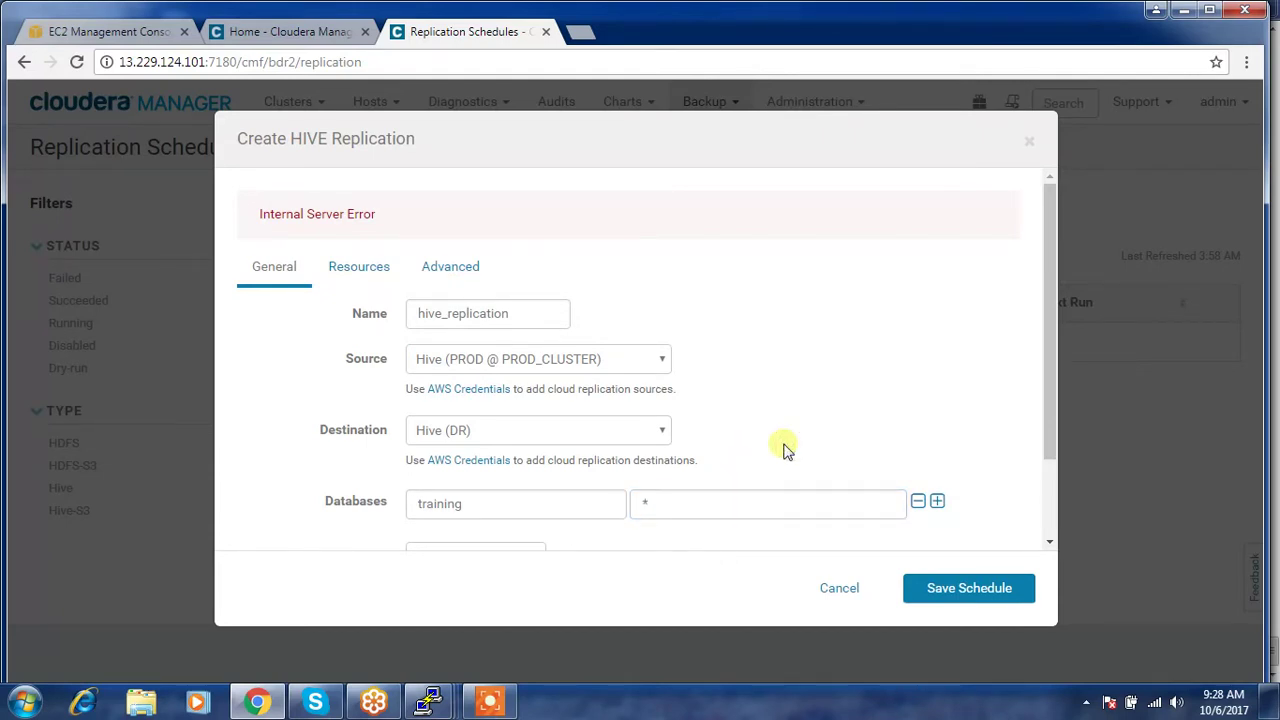
scroll(783, 447, down, 2)
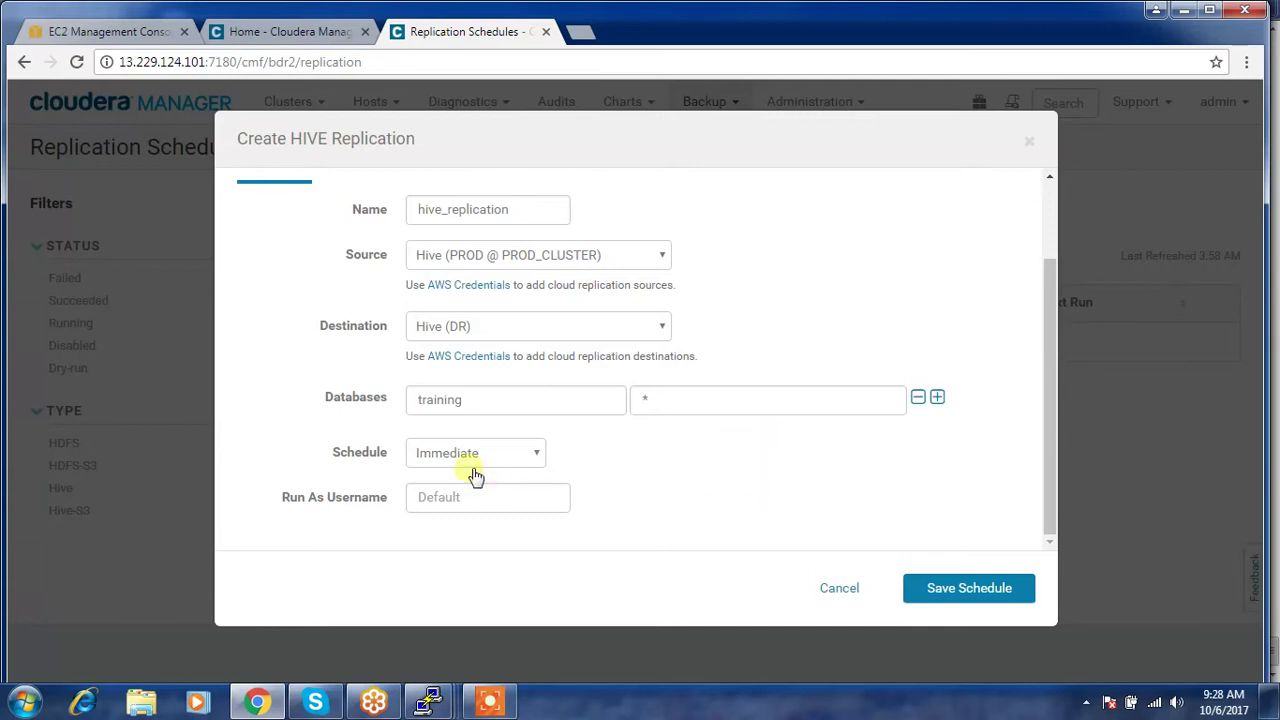
click(1004, 591)
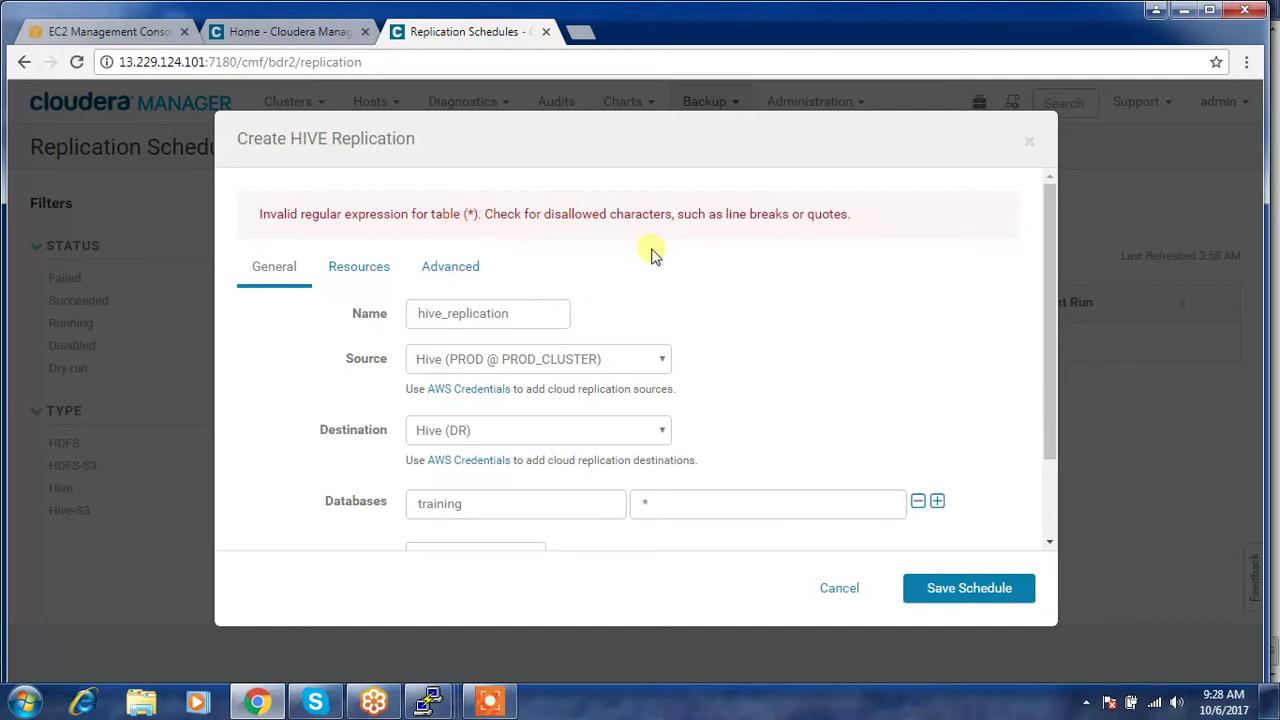
scroll(665, 397, down, 2)
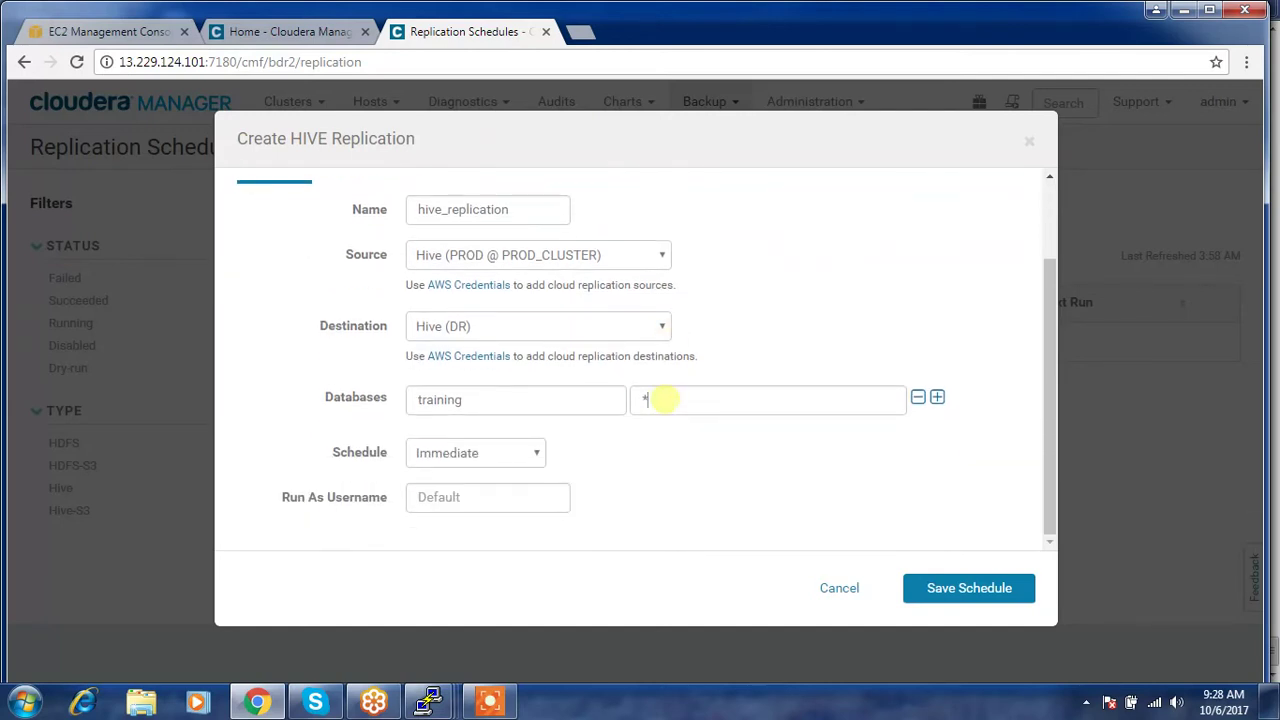
key(BackSpace)
click(959, 590)
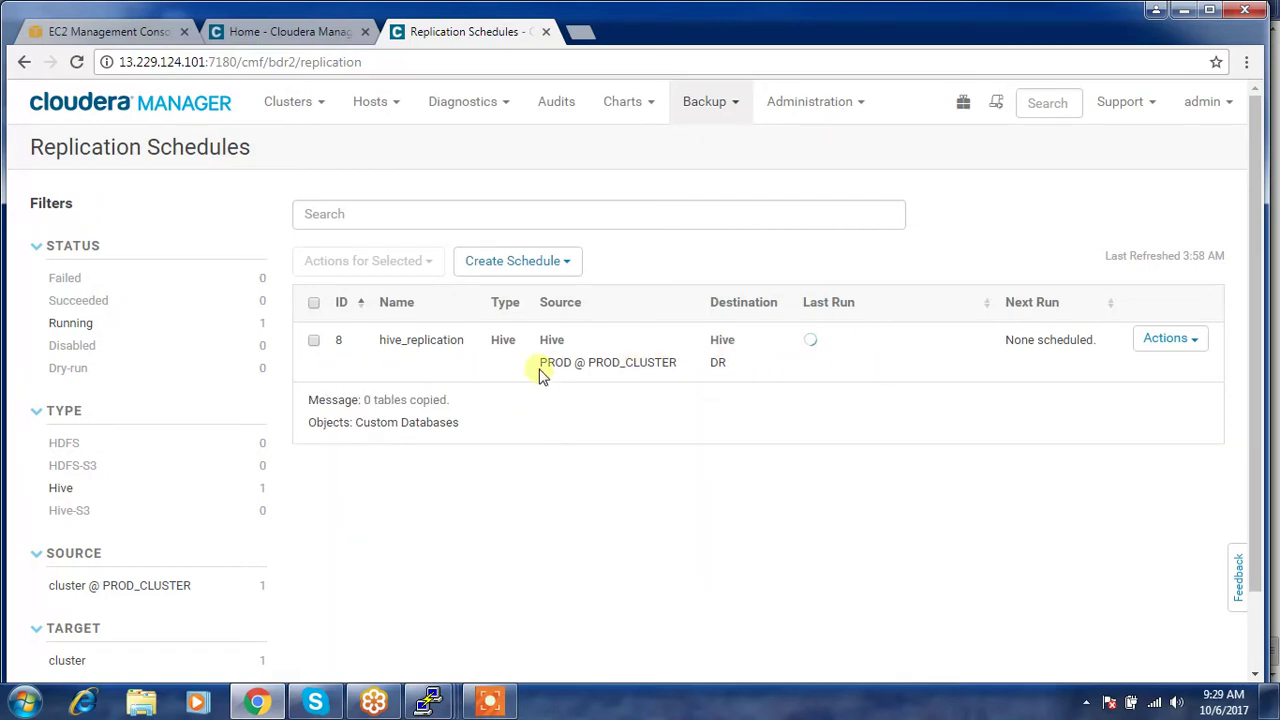
- Show hive_replication's history and expand the 3:58 AM run details (0 tables copied)
click(1190, 341)
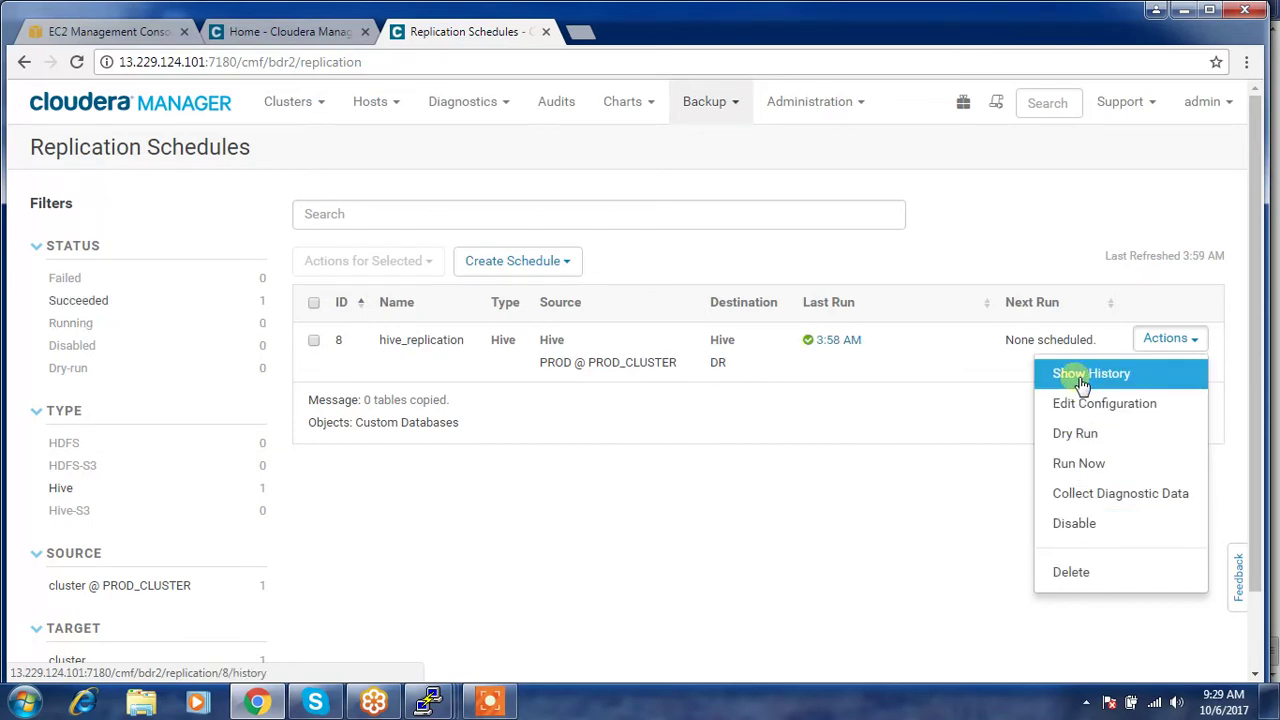
click(1081, 385)
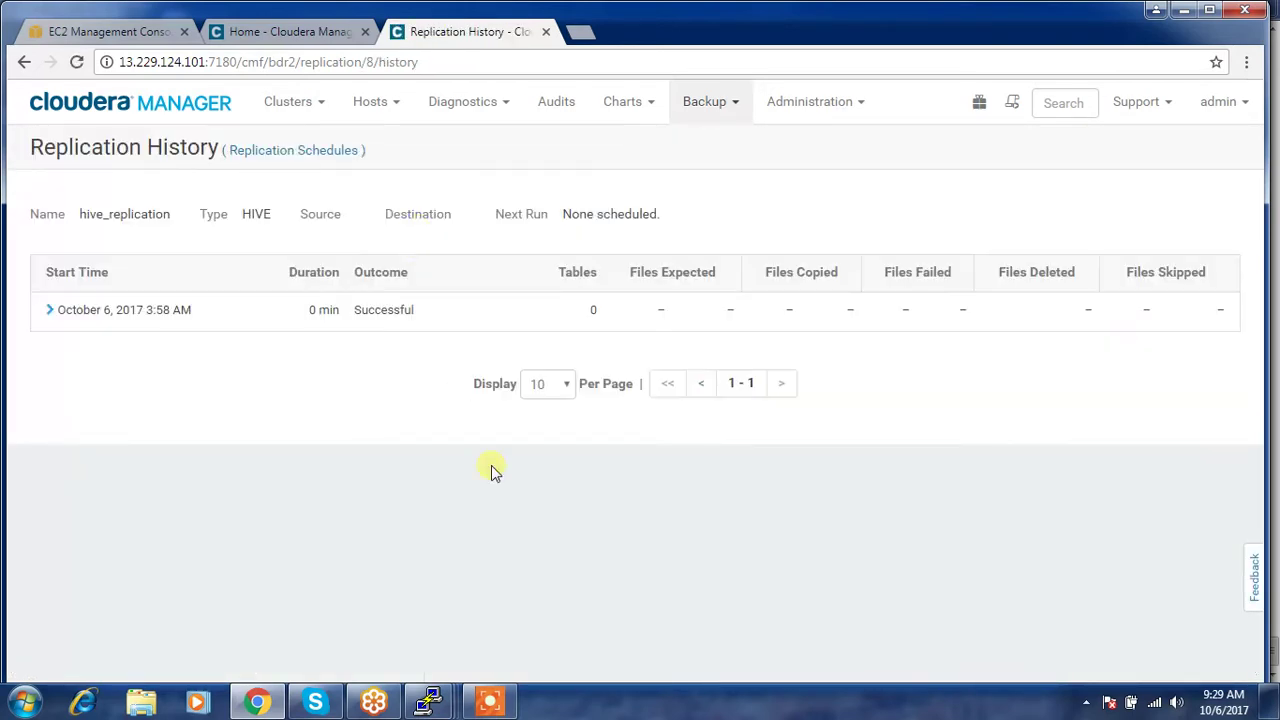
click(50, 310)
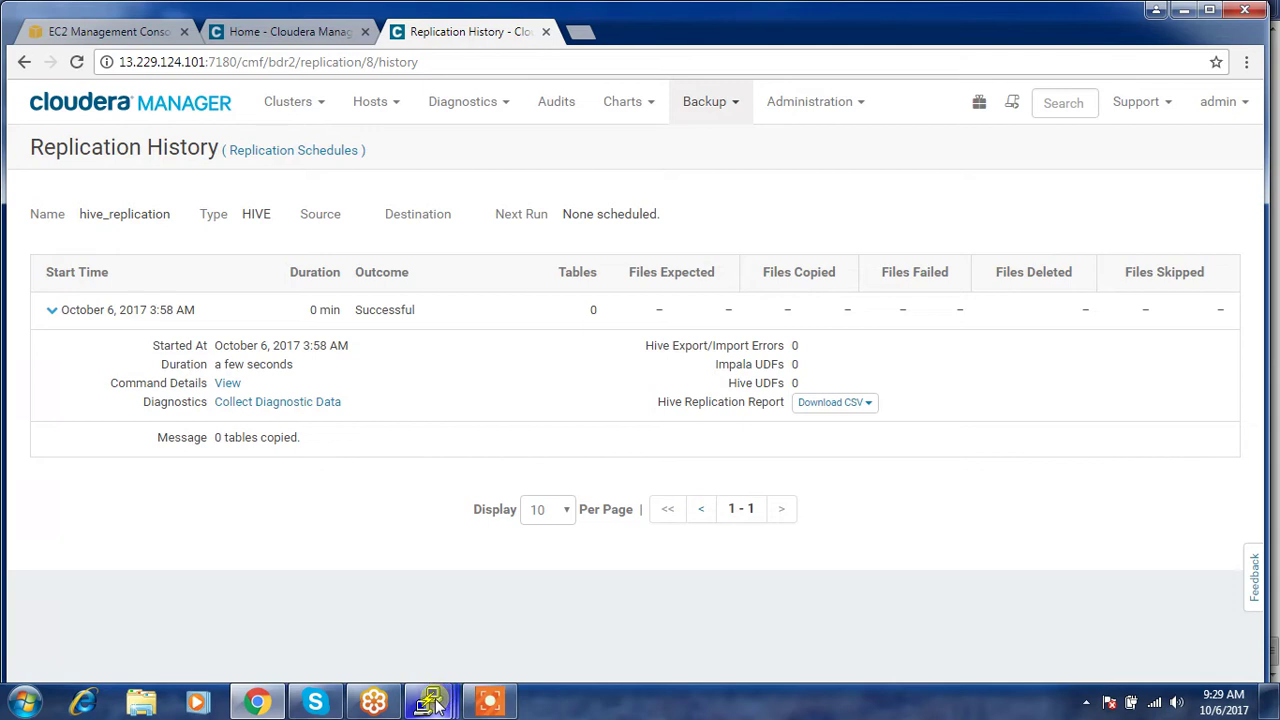
mouse_move(430, 695)
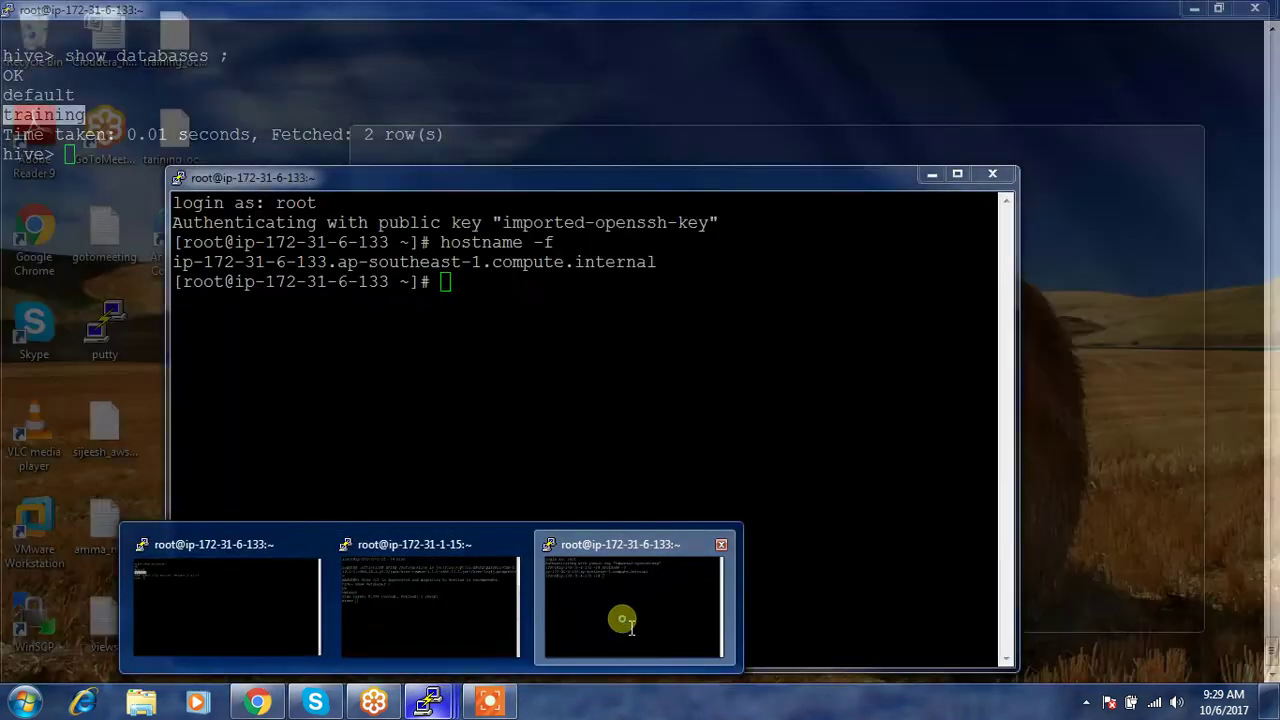
click(622, 620)
- Dismiss the fatal error, restart the ip-172-31-1-15 PuTTY session, and run show databases
mouse_move(430, 700)
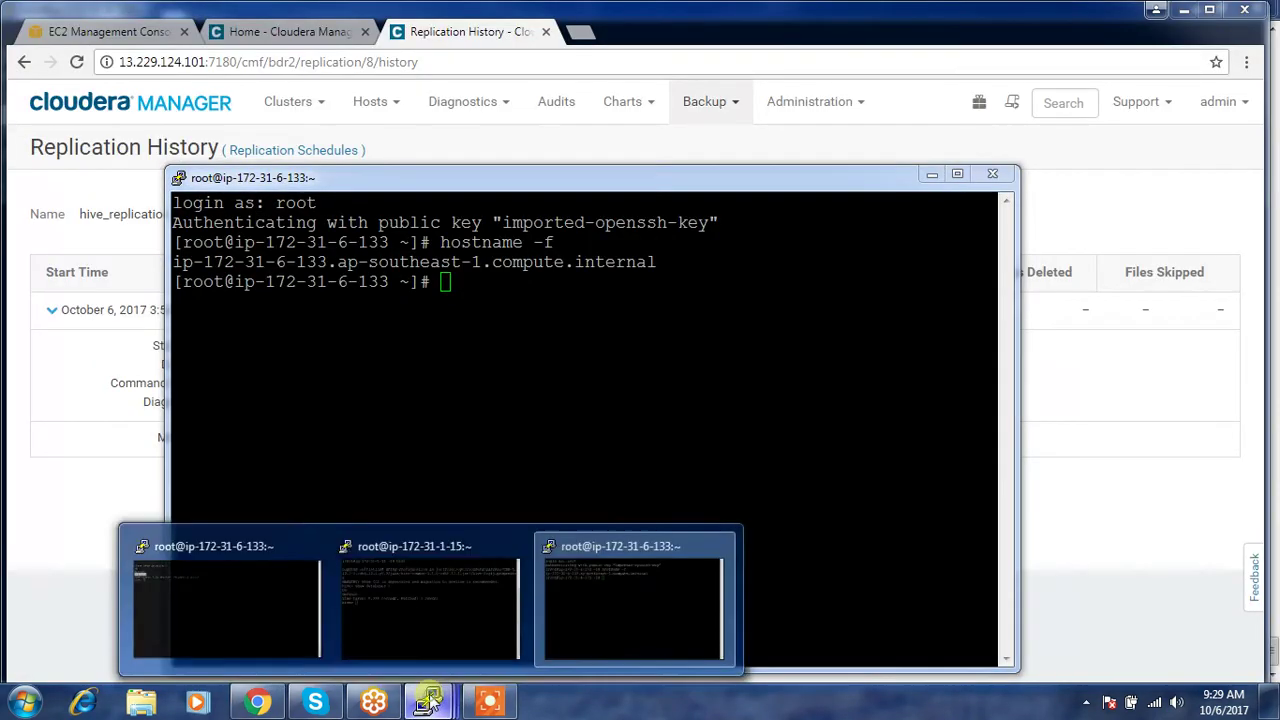
click(416, 629)
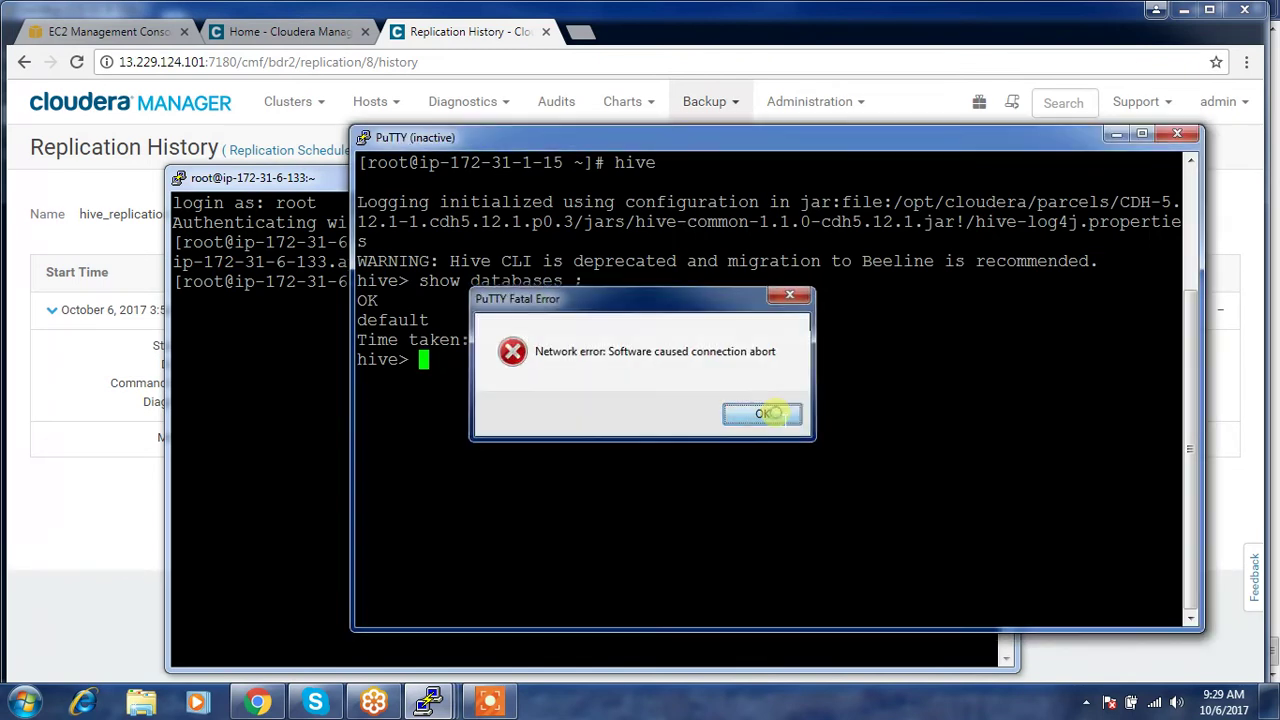
click(763, 414)
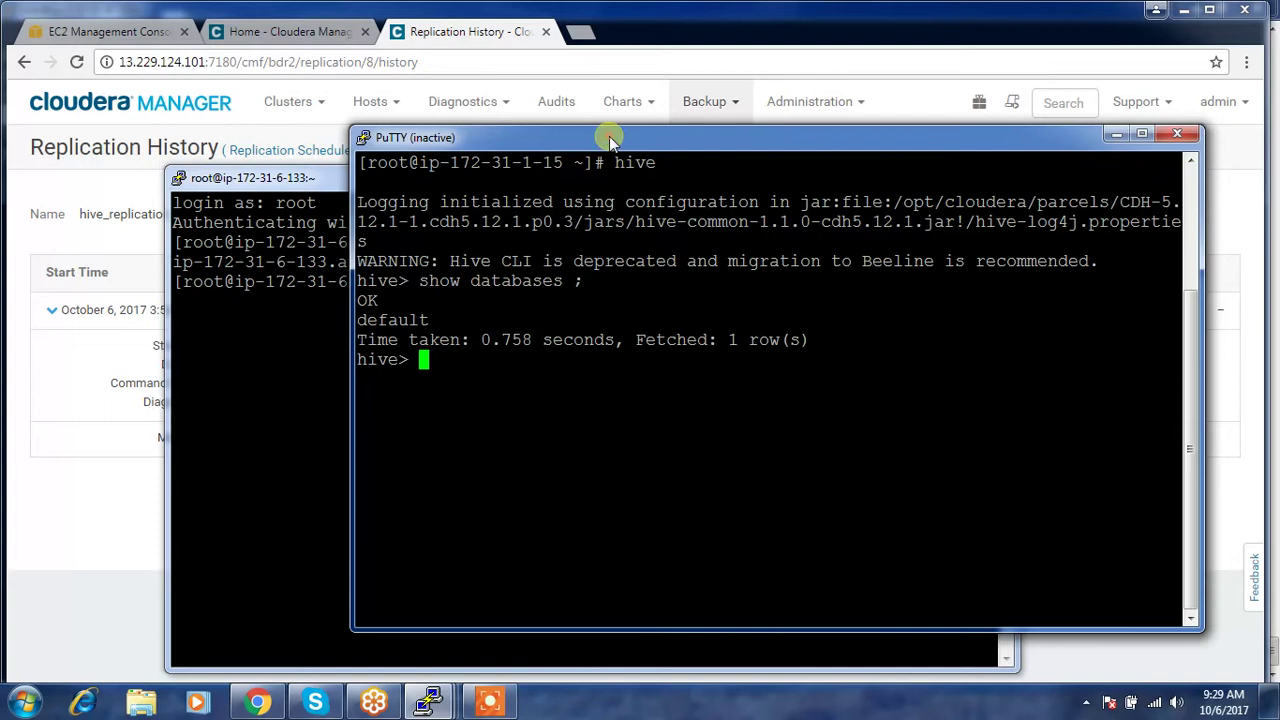
right_click(608, 137)
click(678, 340)
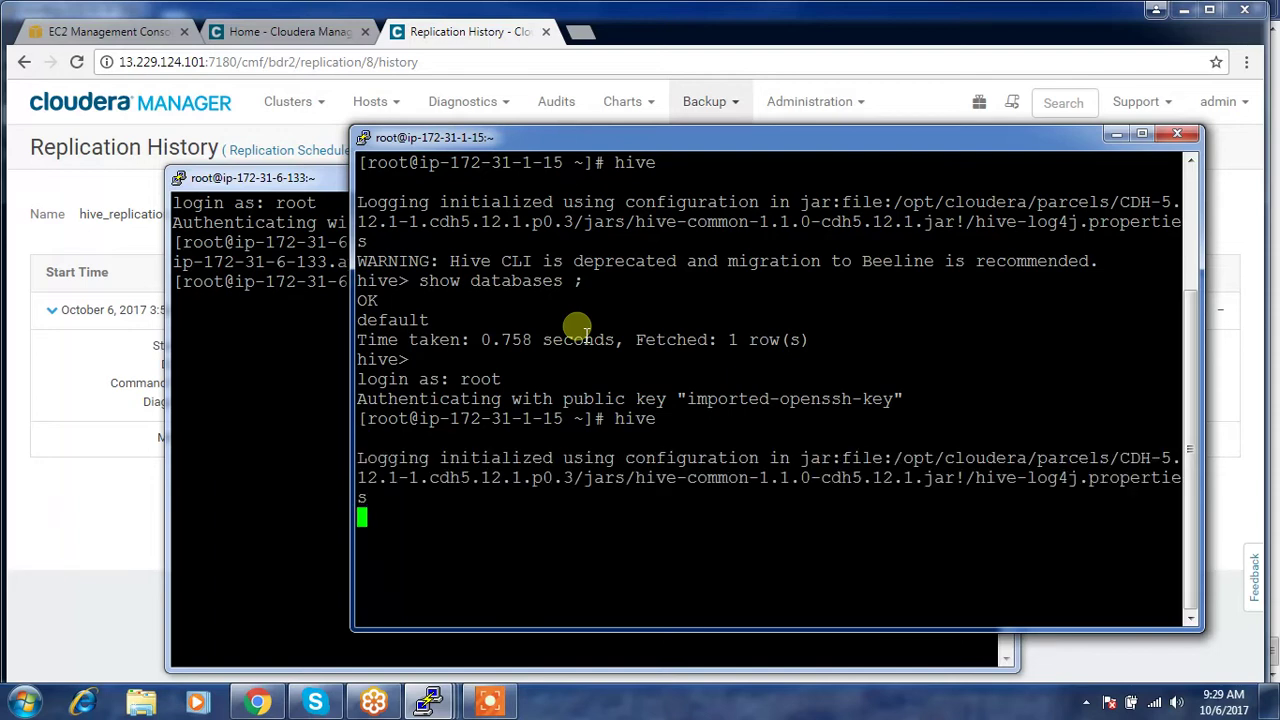
text(ow data)
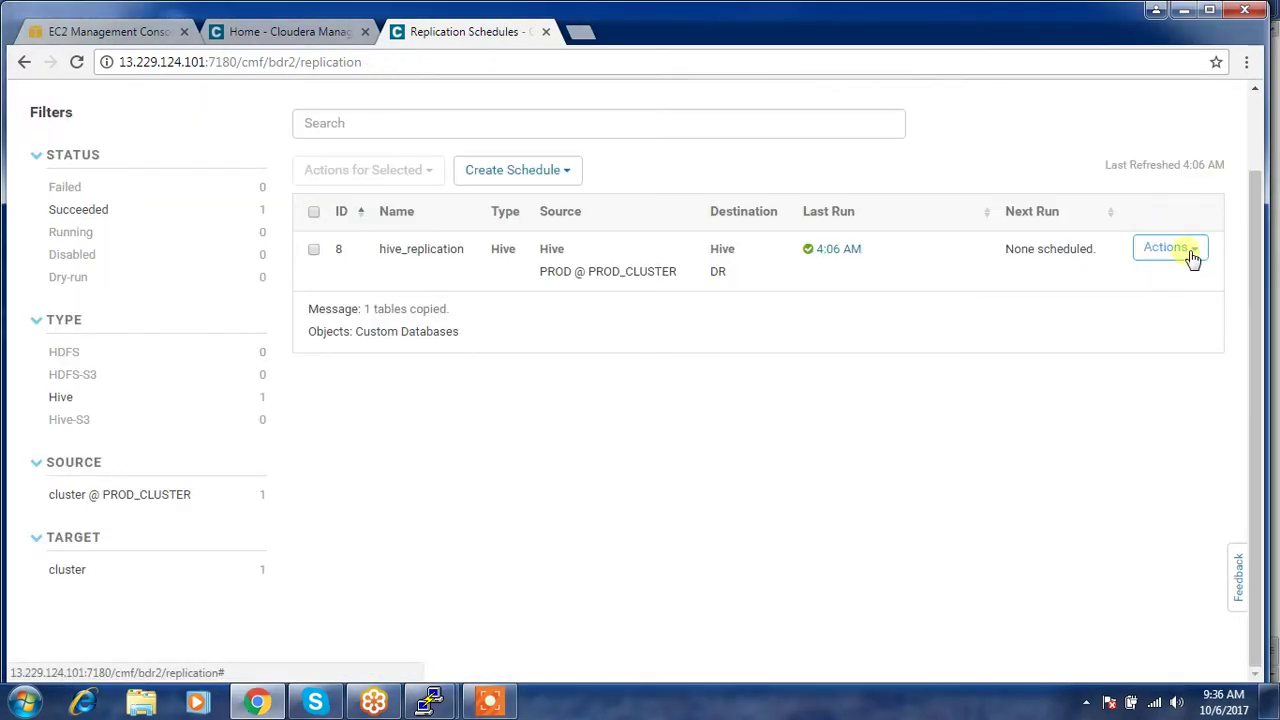
- Open hive_replication's Edit Configuration and select the fruits table name field
click(1189, 252)
click(1074, 312)
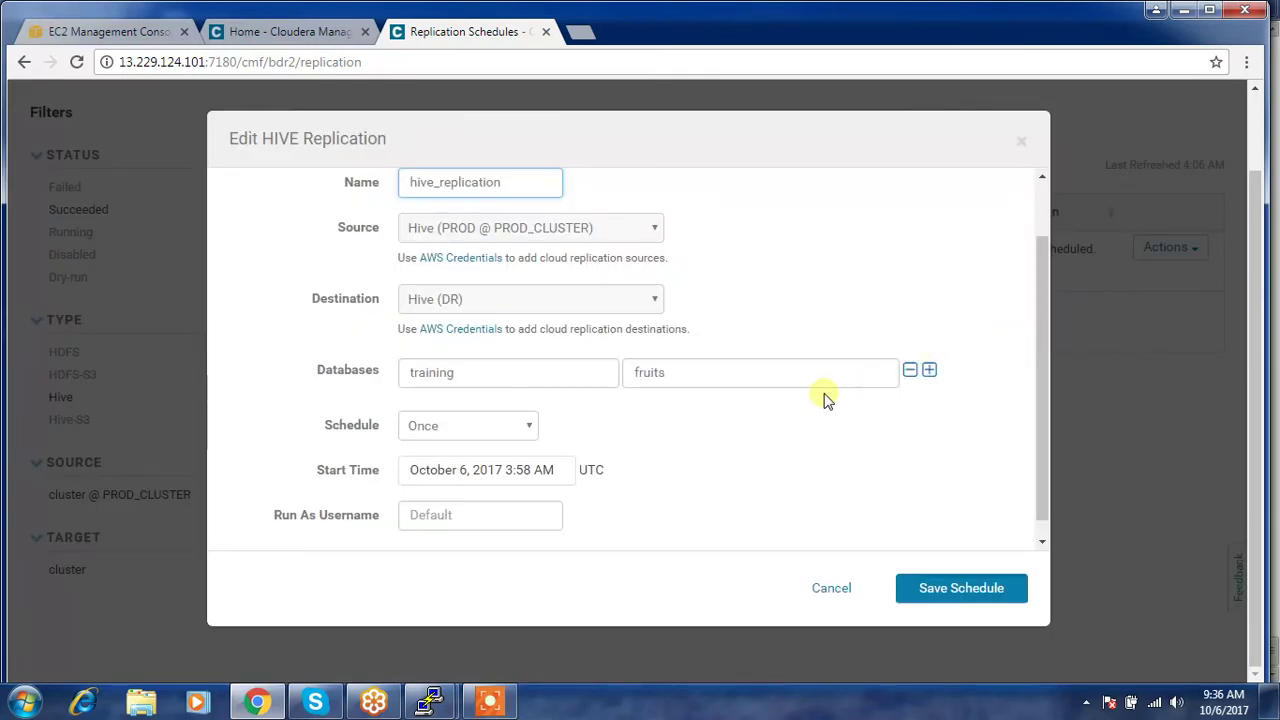
double_click(677, 375)
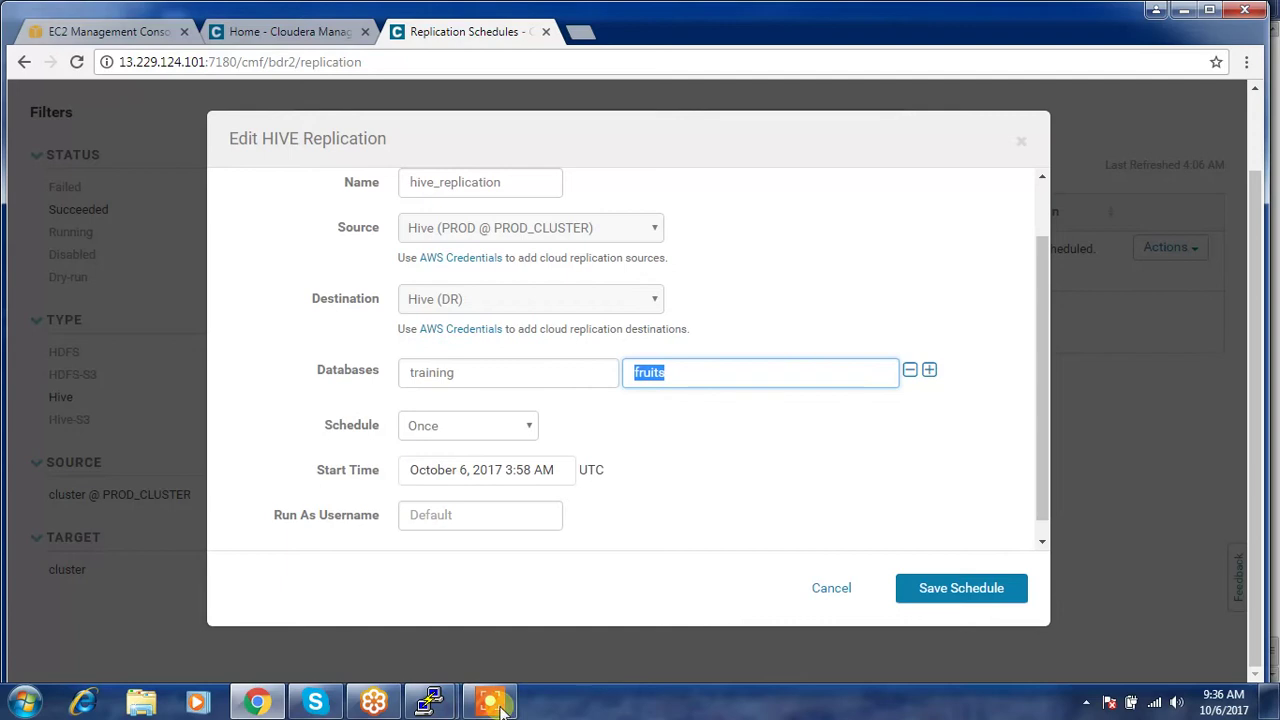
mouse_move(430, 703)
click(540, 650)
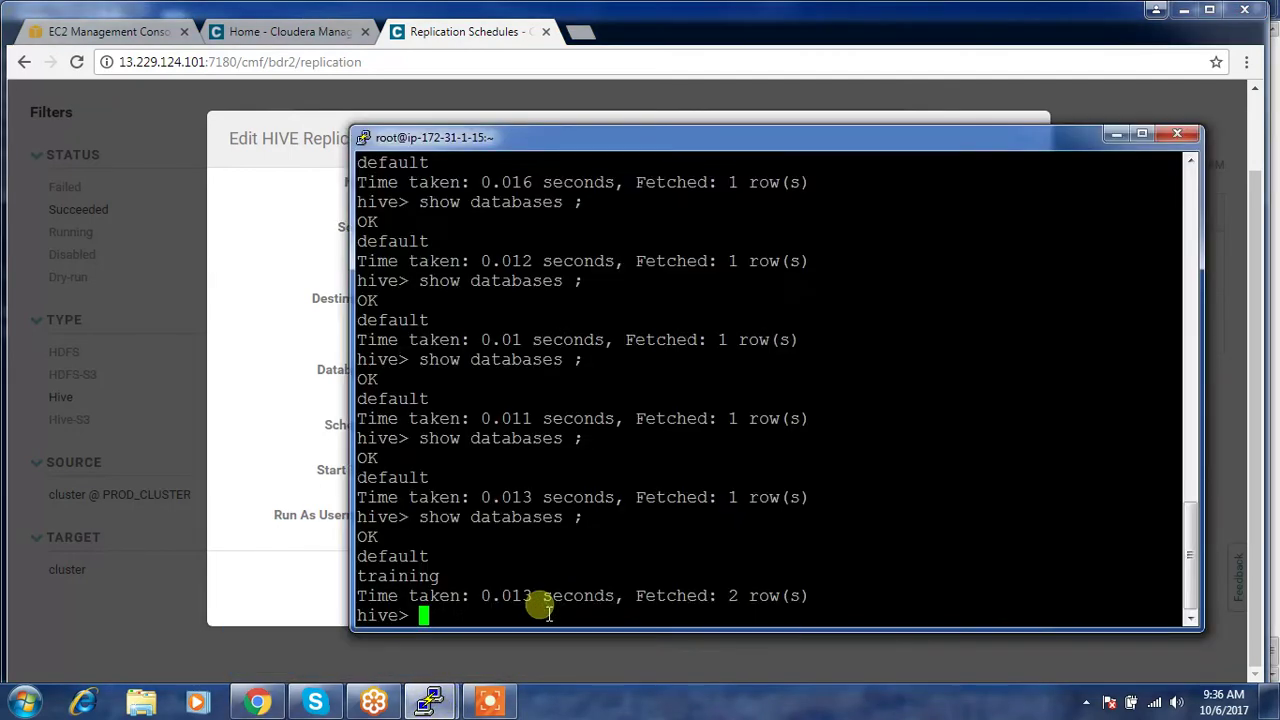
- On the 1-15 host, rerun show databases, then use training and show tables
key(Up)
key(Return)
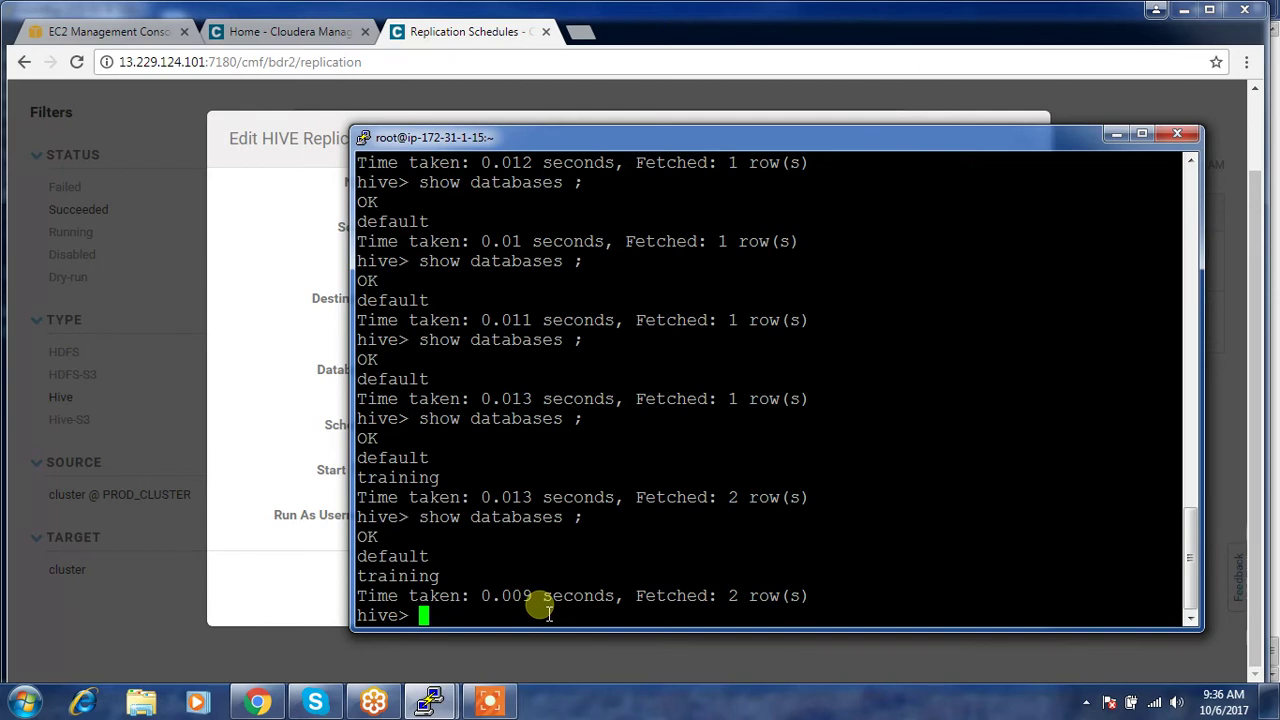
double_click(412, 577)
key(ctrl+c)
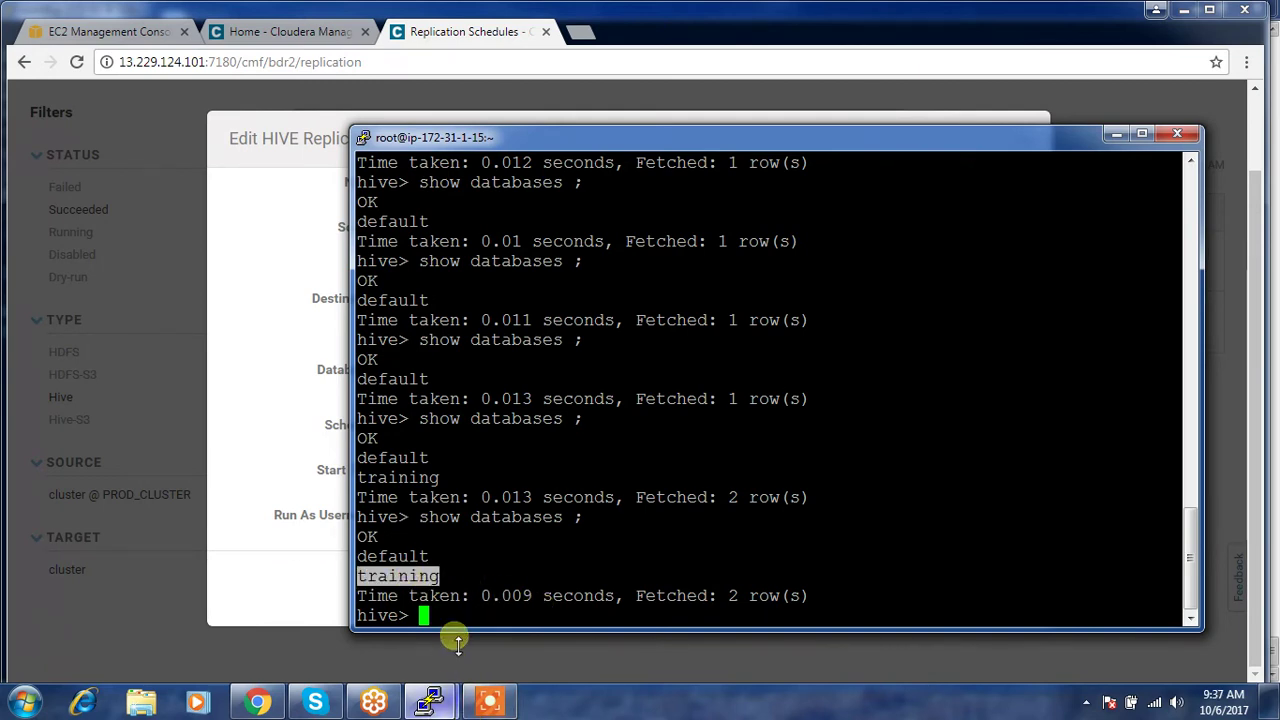
text(use)
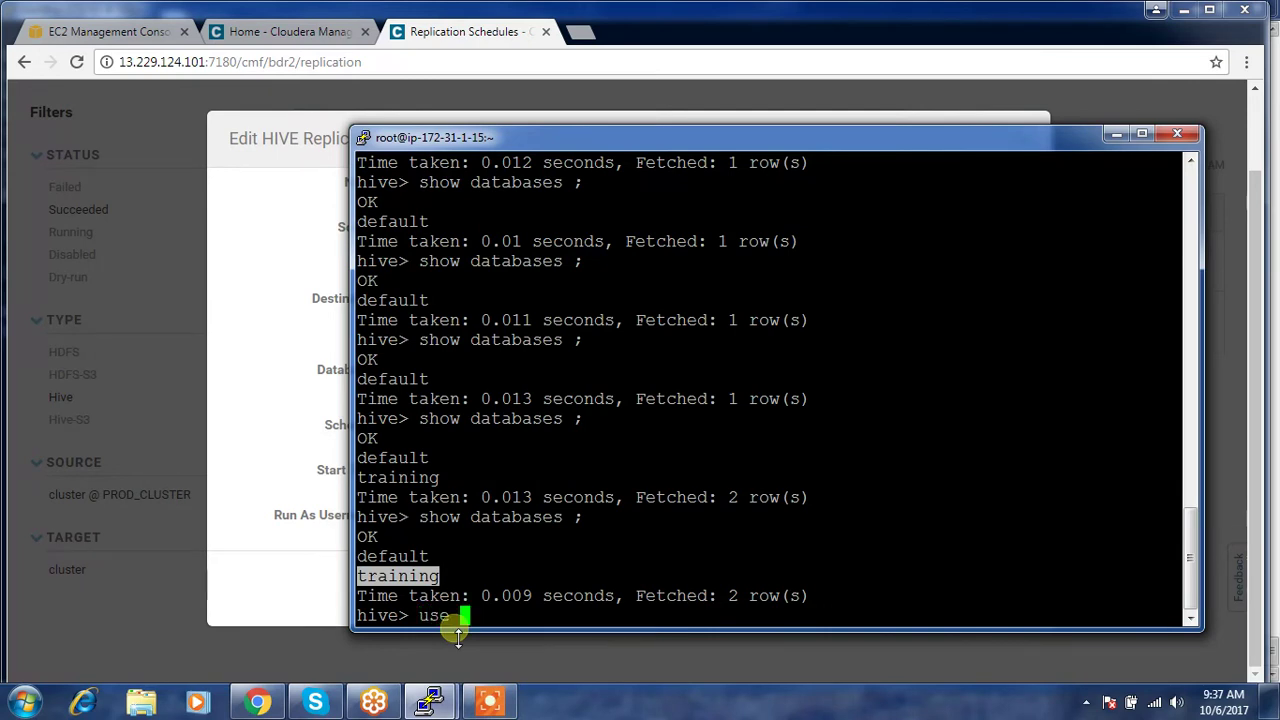
right_click(494, 566)
text(;)
key(Return)
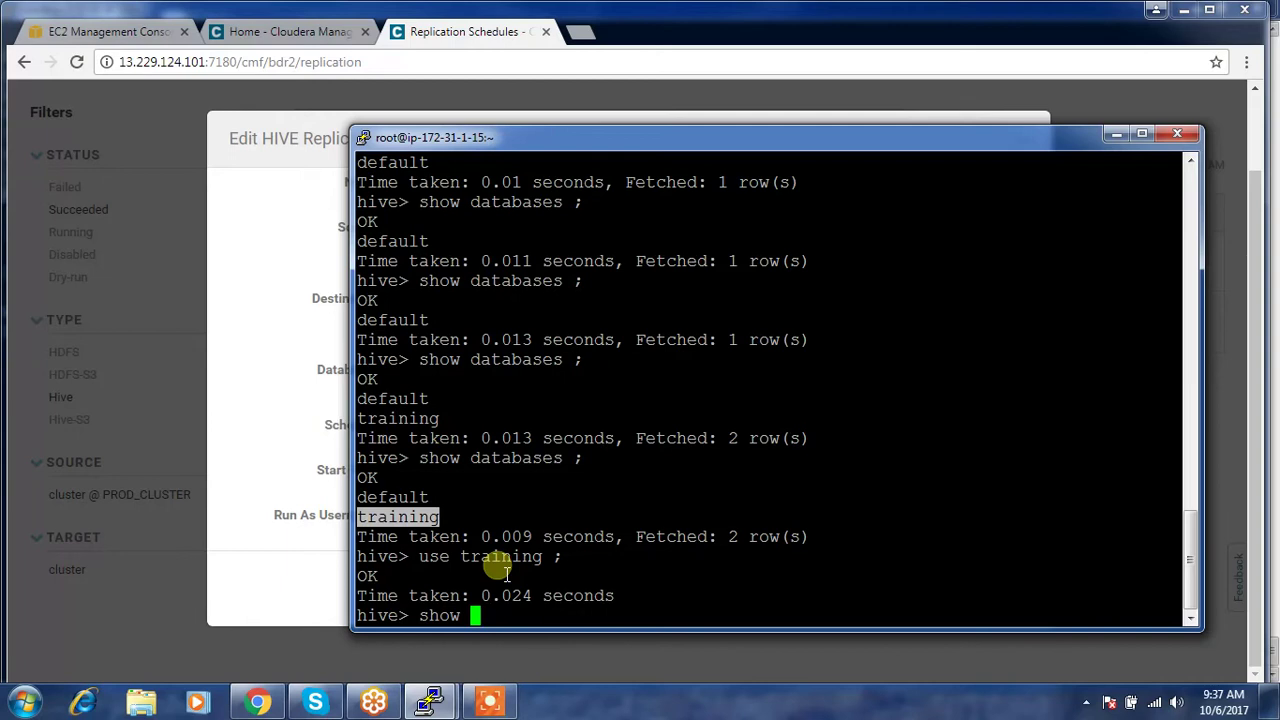
text(show tables ;)
key(Return)
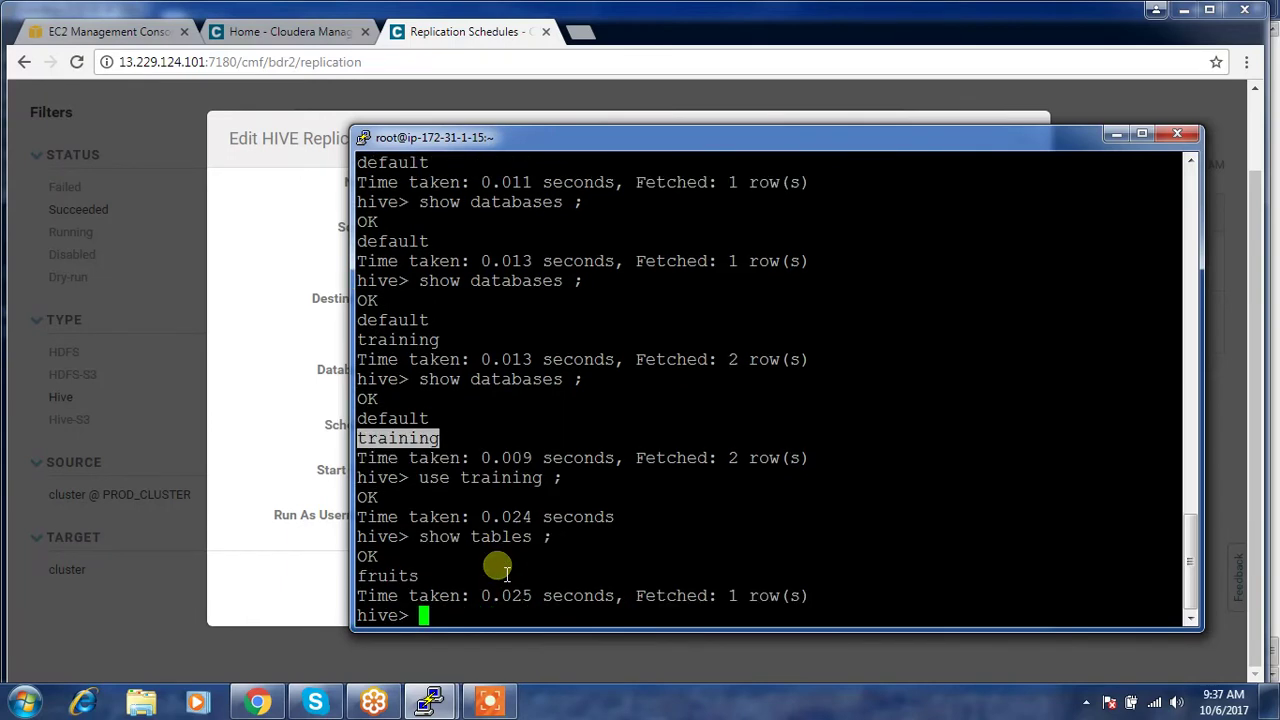
- Check the fruits entry in the form, then run select * from fruits in Hive
click(291, 577)
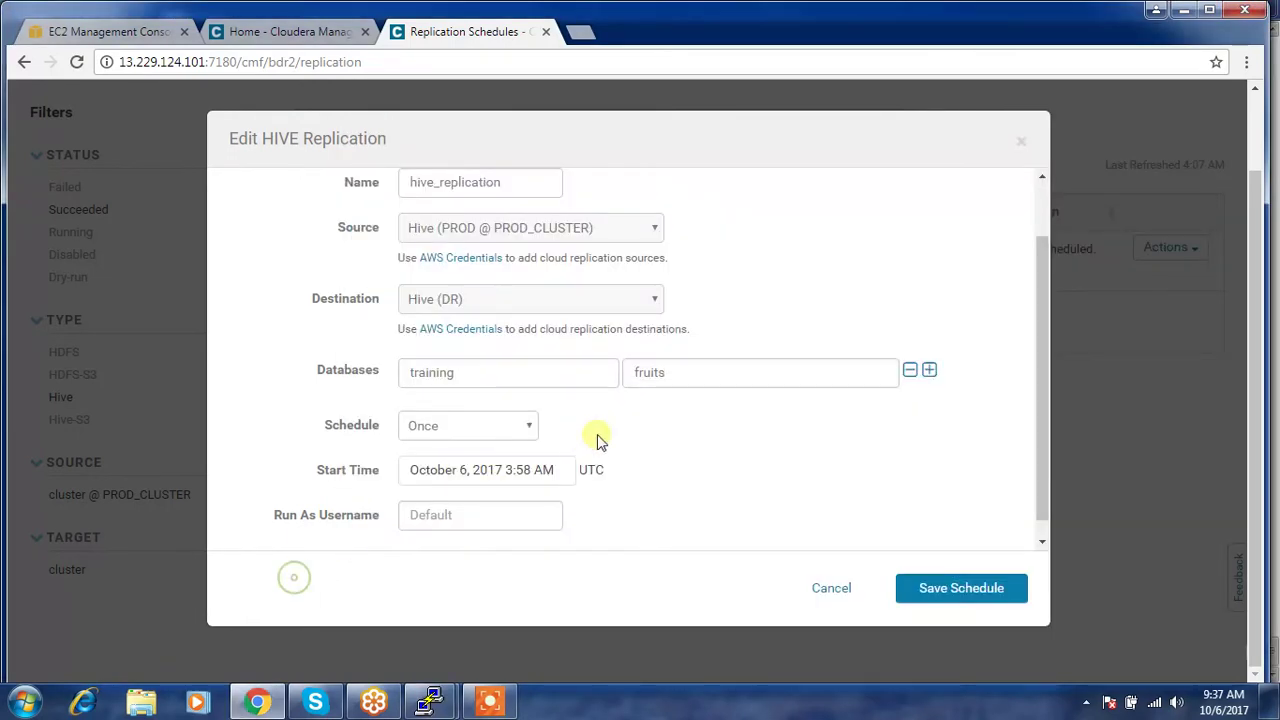
double_click(686, 372)
click(666, 372)
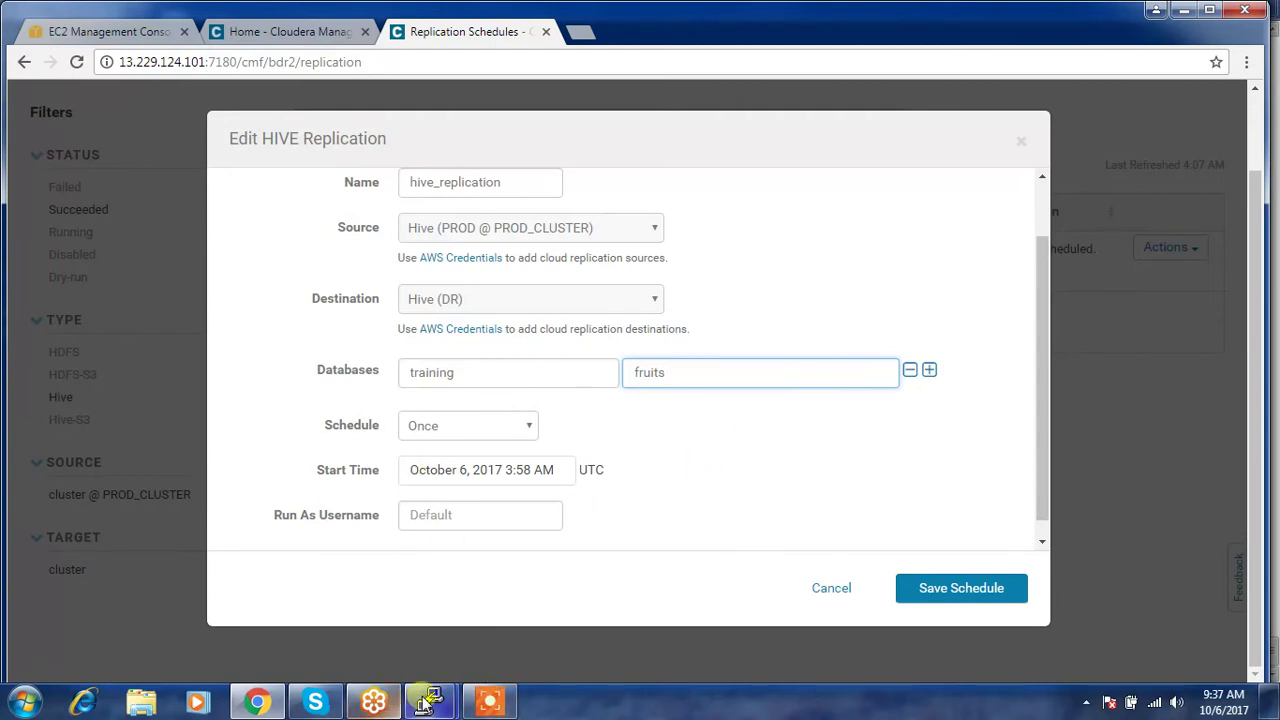
mouse_move(425, 703)
click(495, 570)
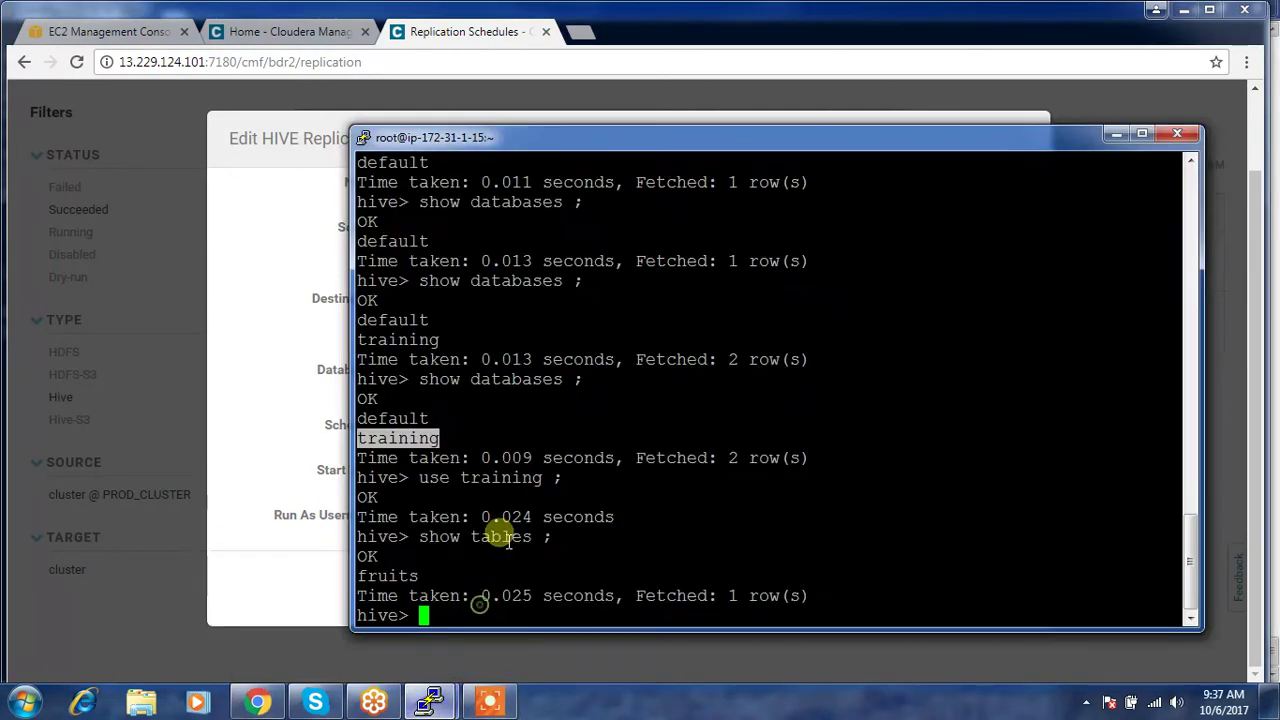
double_click(370, 578)
text(select * fro)
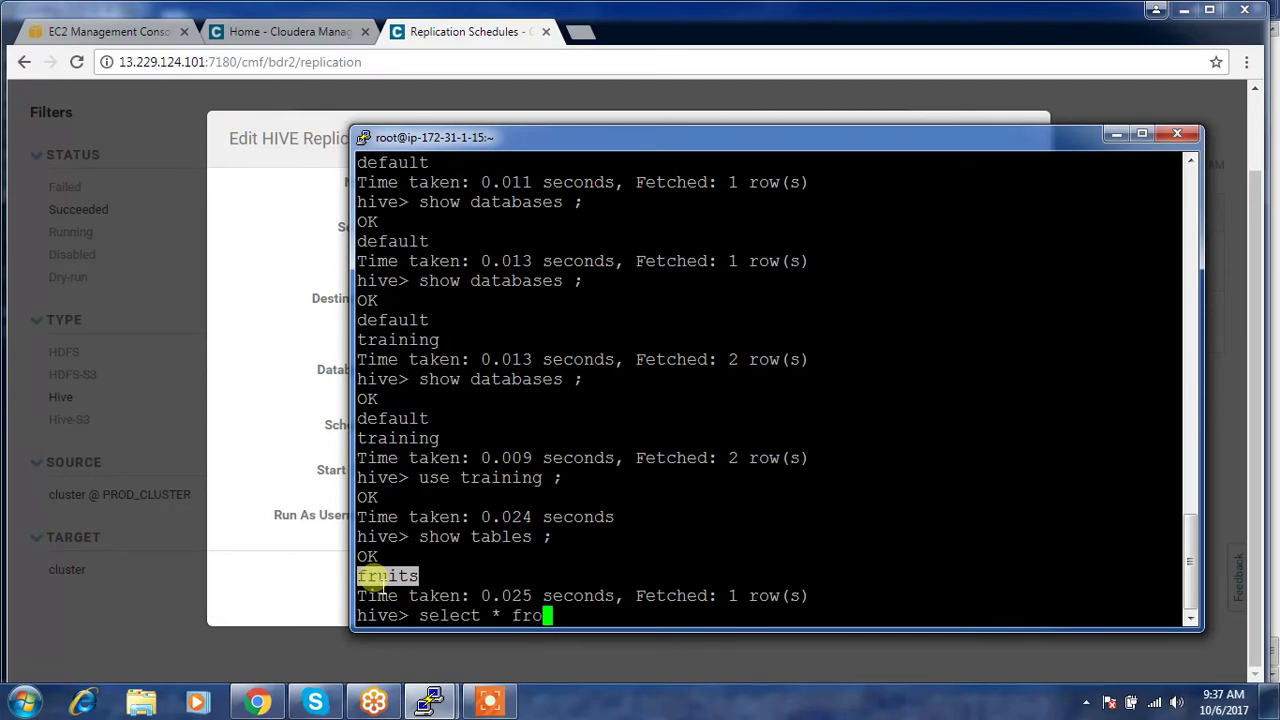
text(m)
right_click(403, 589)
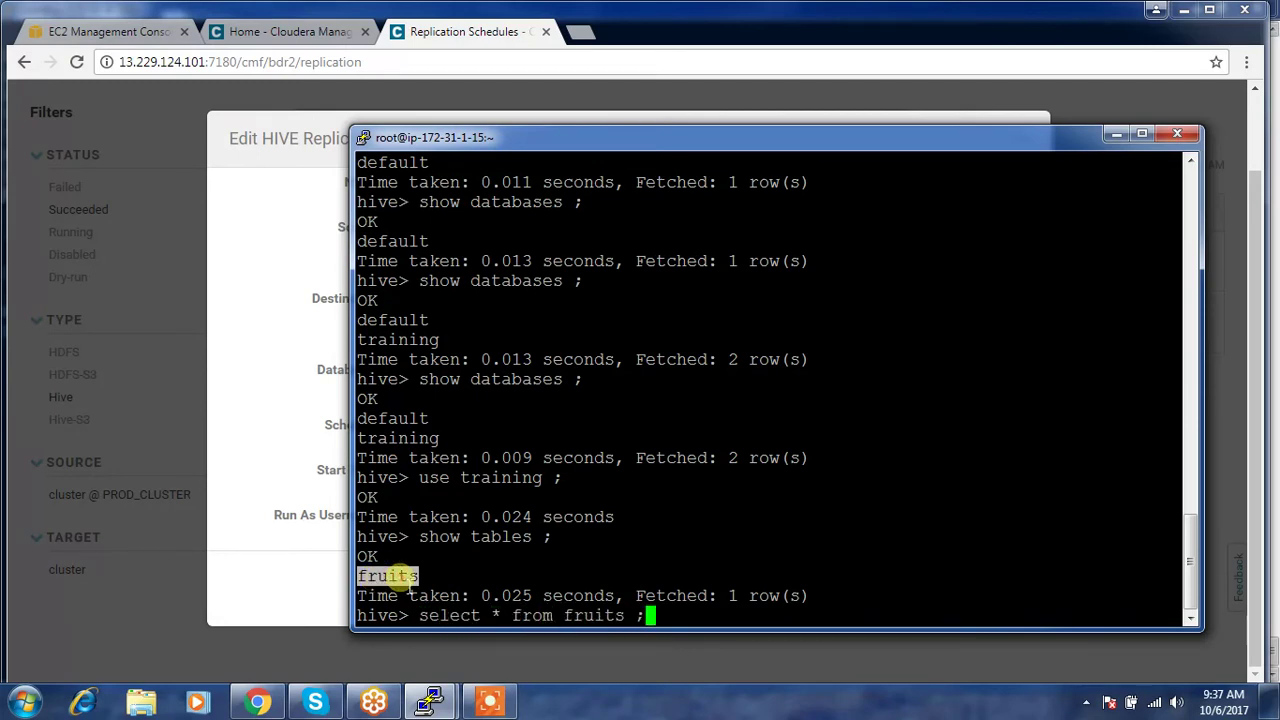
text(;)
key(Return)
- Run show tables on the 6-133 host and copy the emloyee table name
click(428, 703)
click(290, 598)
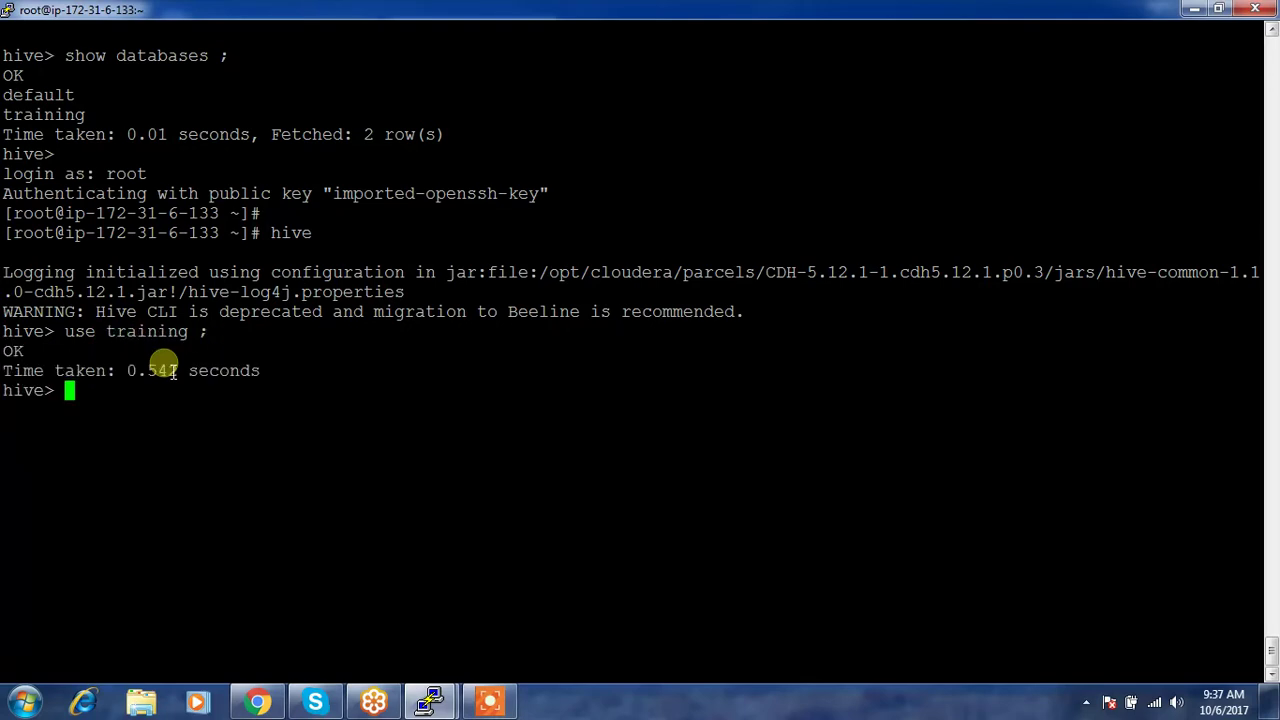
text(show tables ;)
key(Return)
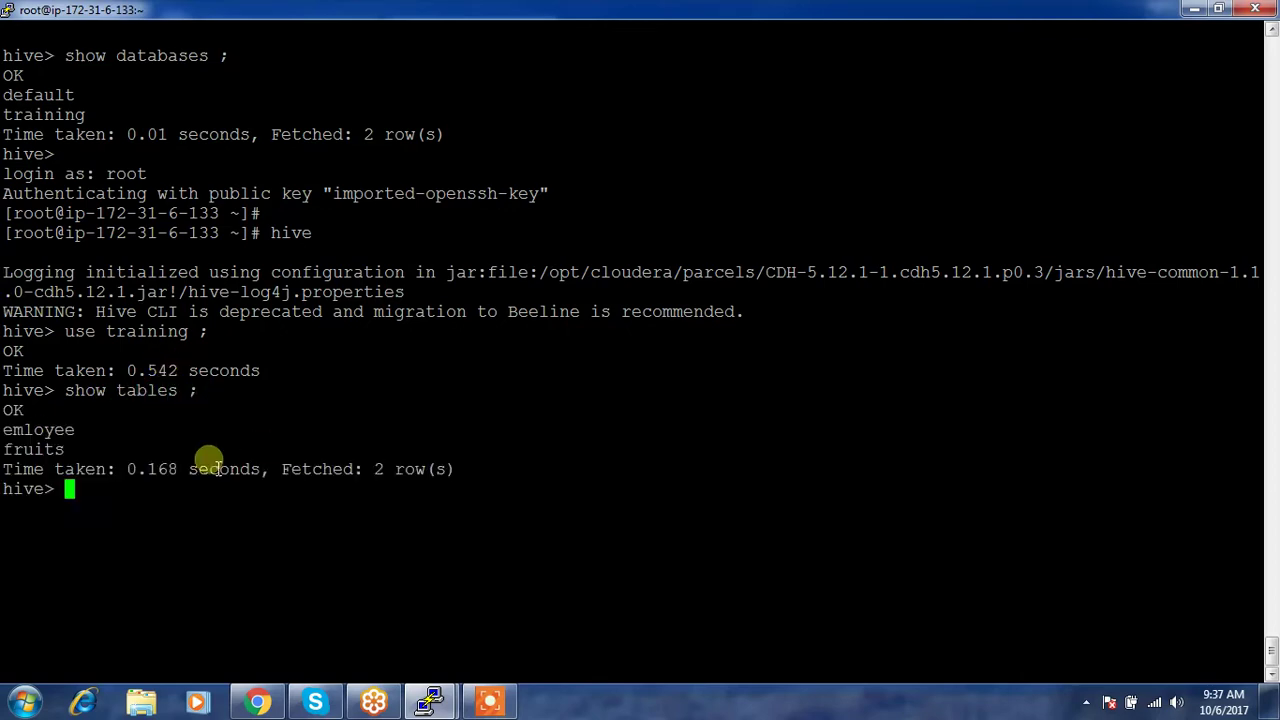
double_click(46, 436)
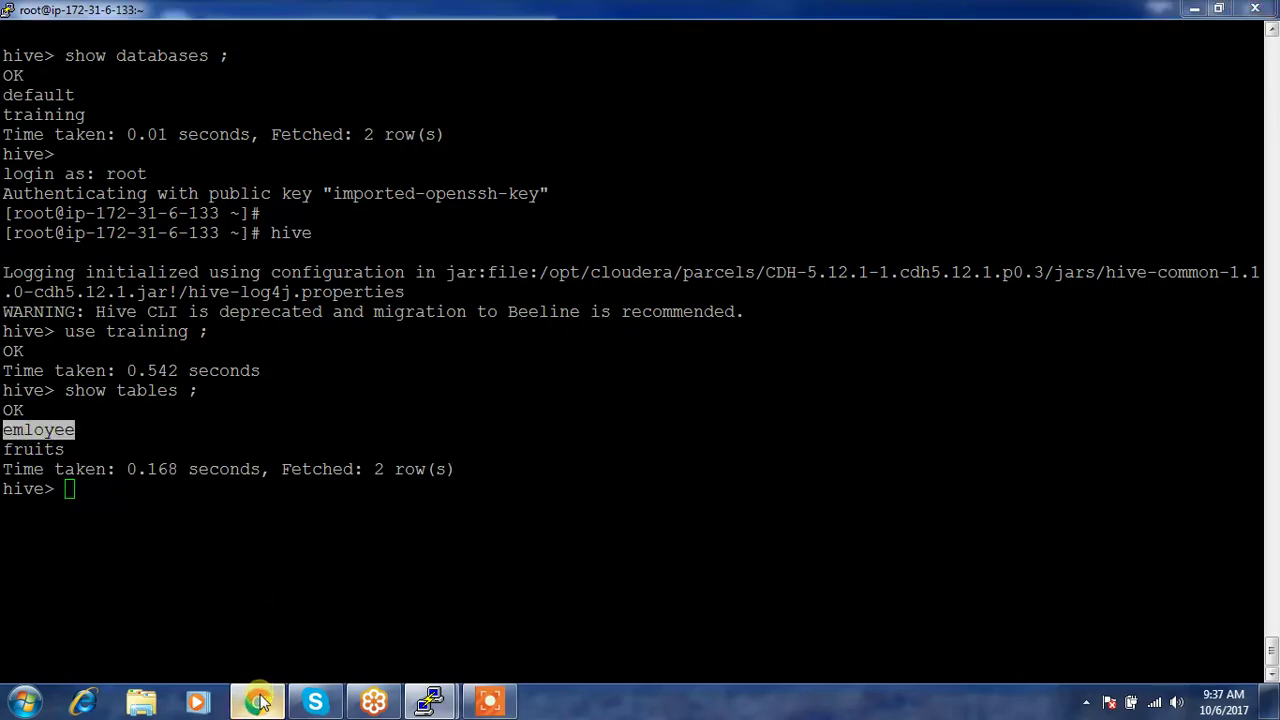
click(257, 702)
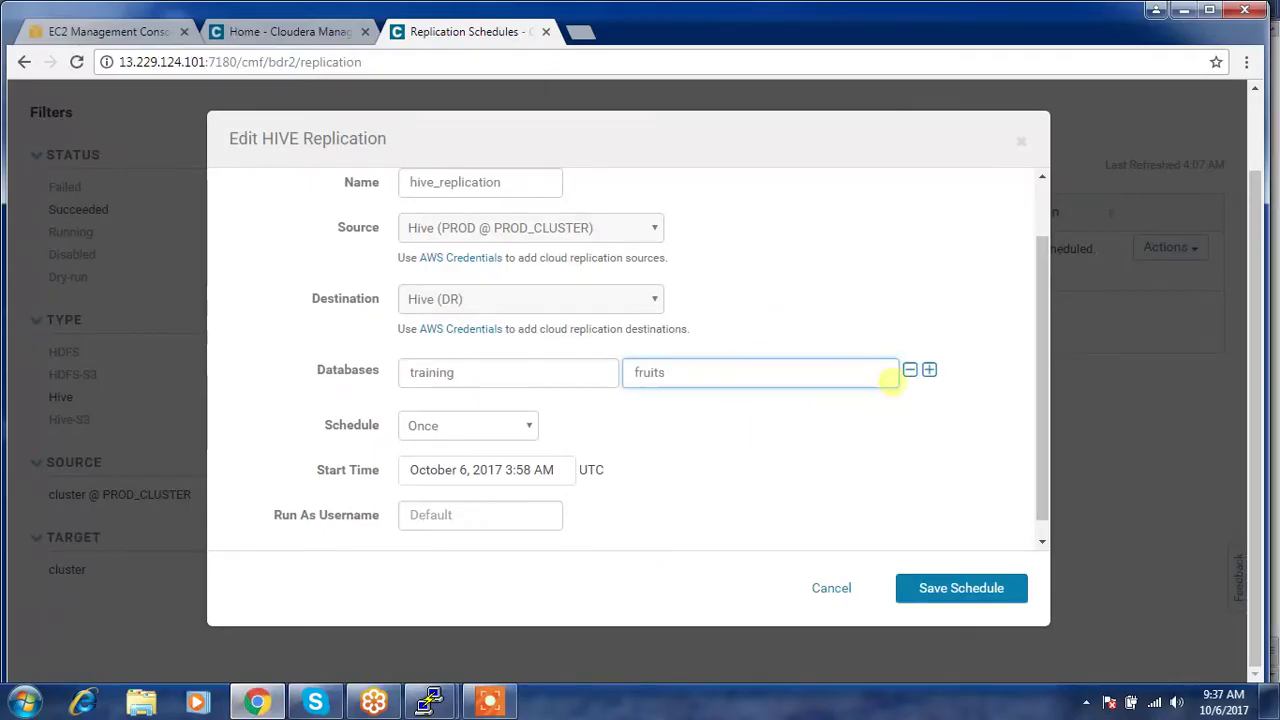
- Add a training / emloyee database-table row to hive_replication and save the schedule
click(930, 371)
click(481, 413)
text(training)
key(Tab)
text(emloyee)
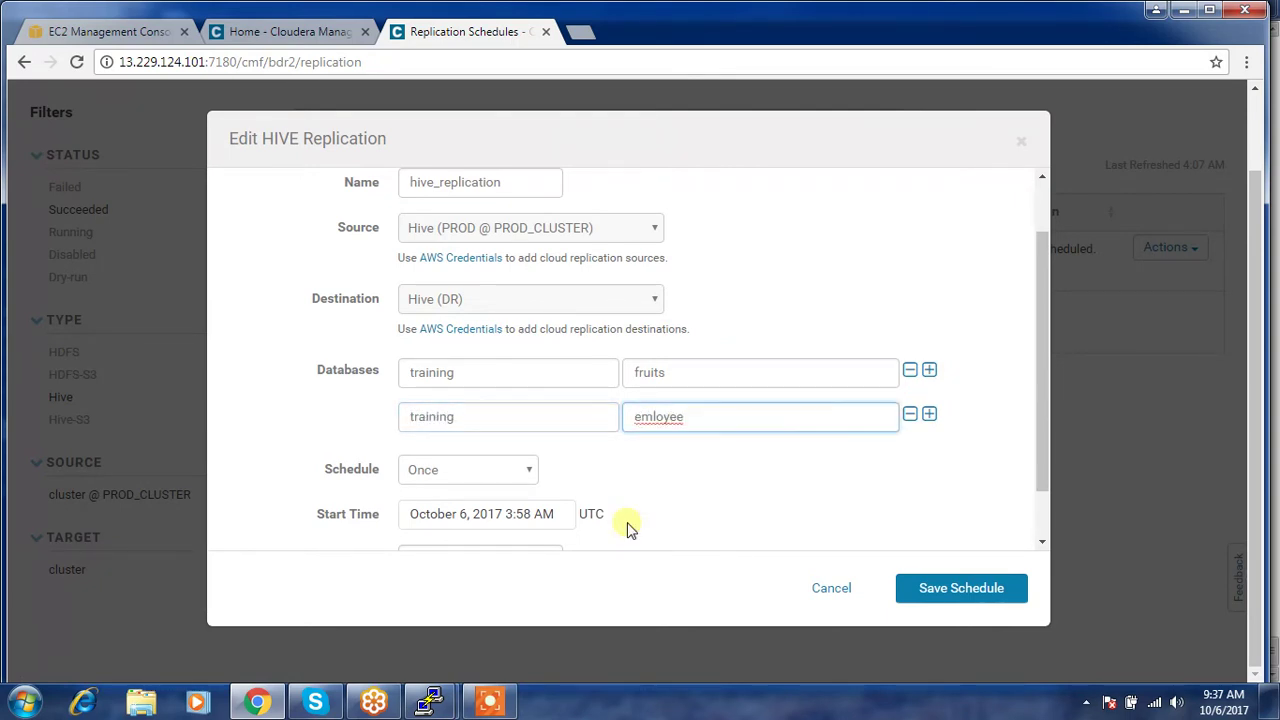
click(948, 592)
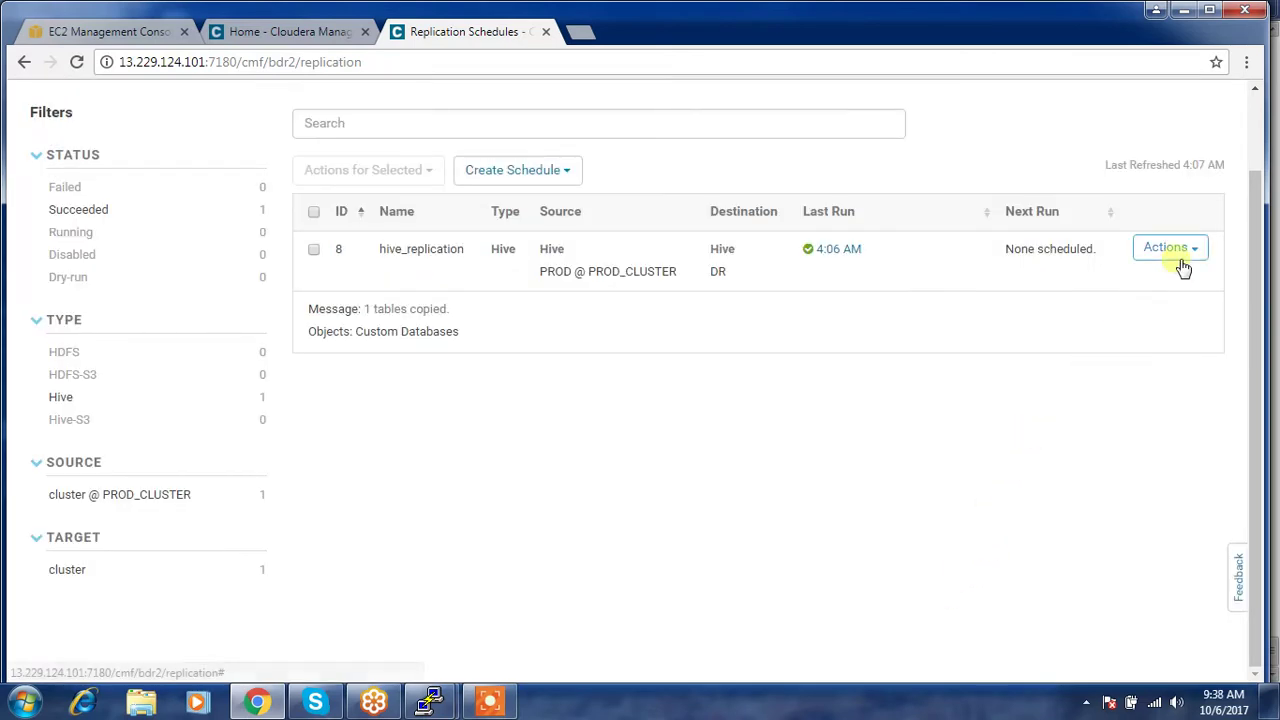
- Dry-run hive_replication and review the command details showing 2 tables available
click(1183, 263)
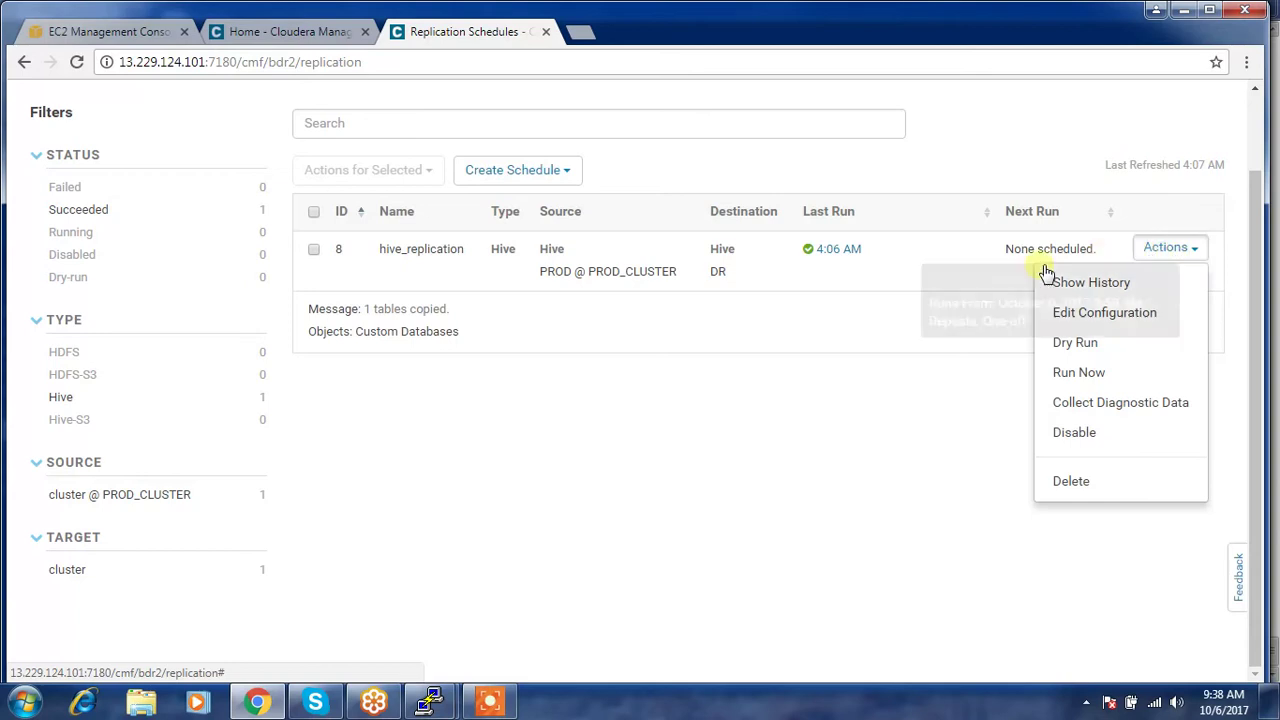
click(1063, 344)
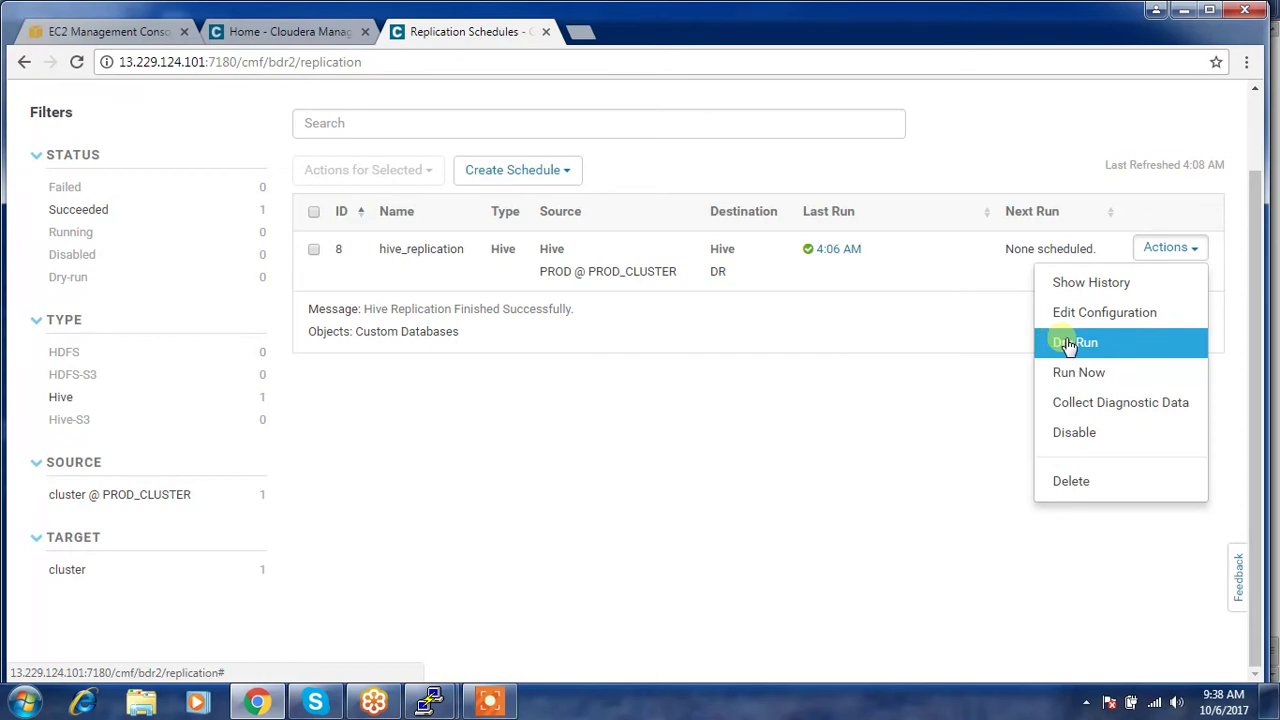
click(1068, 344)
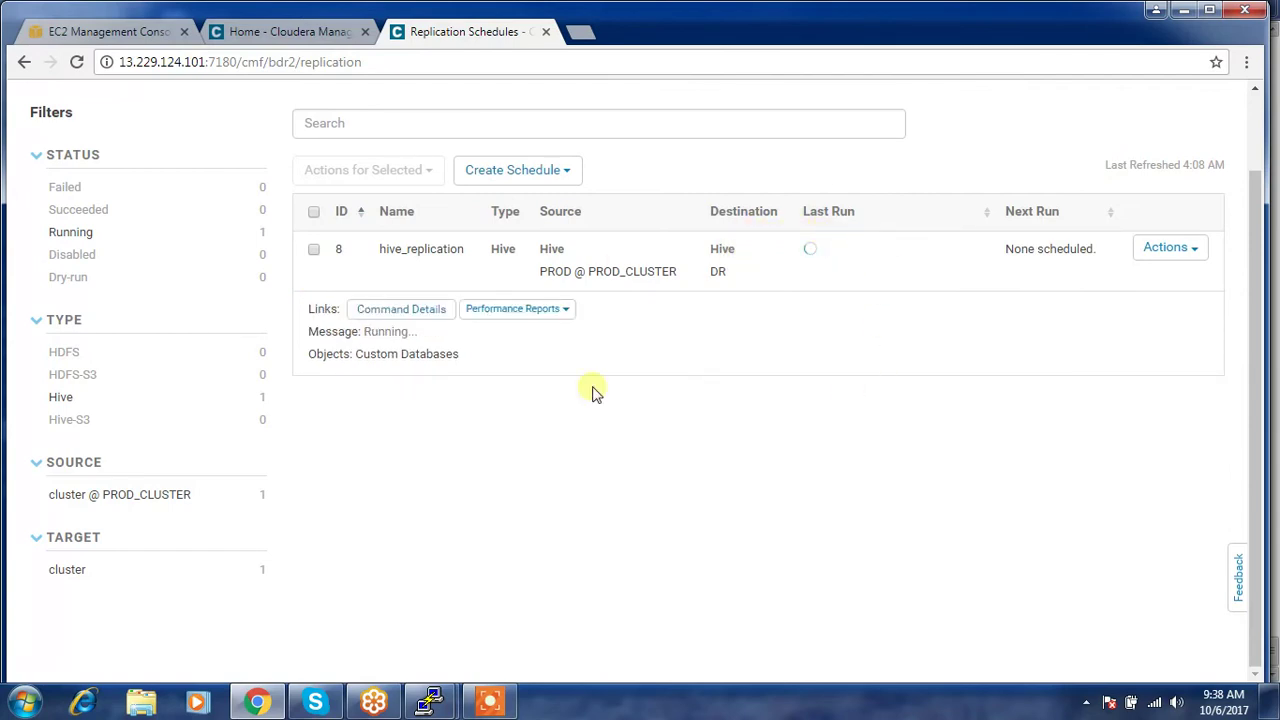
click(431, 313)
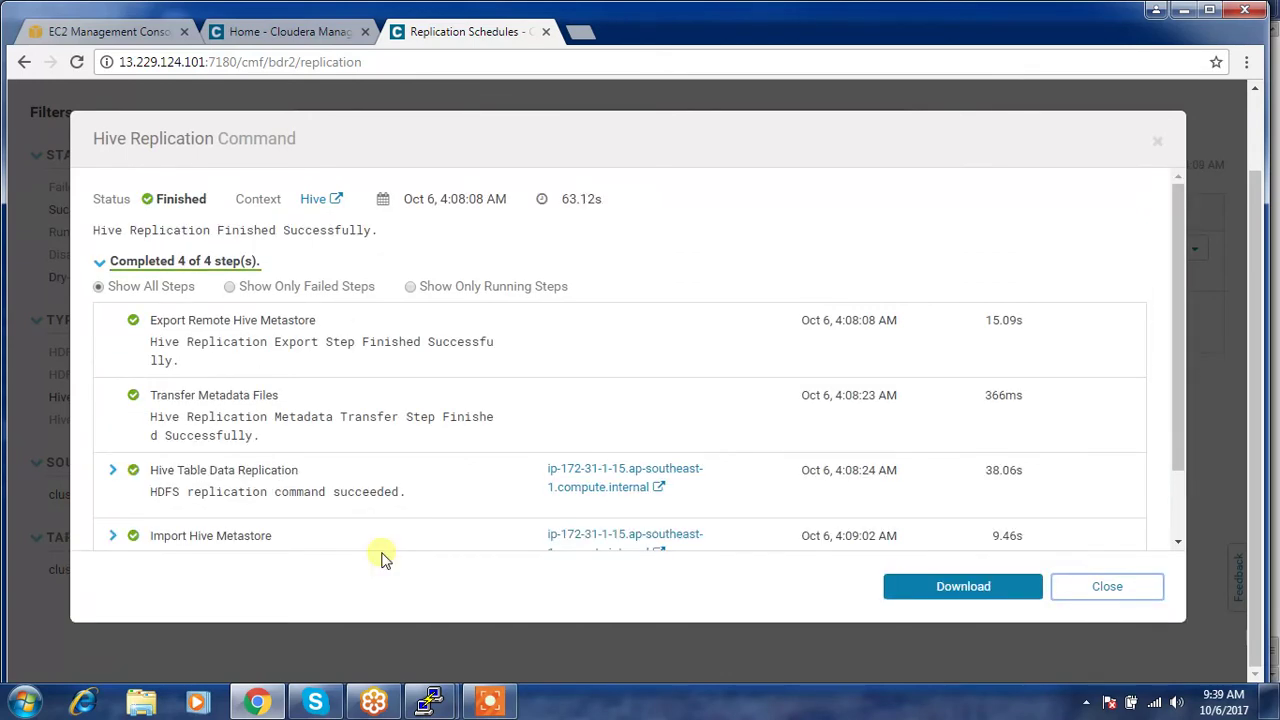
drag(951, 594, 1134, 600)
click(1108, 586)
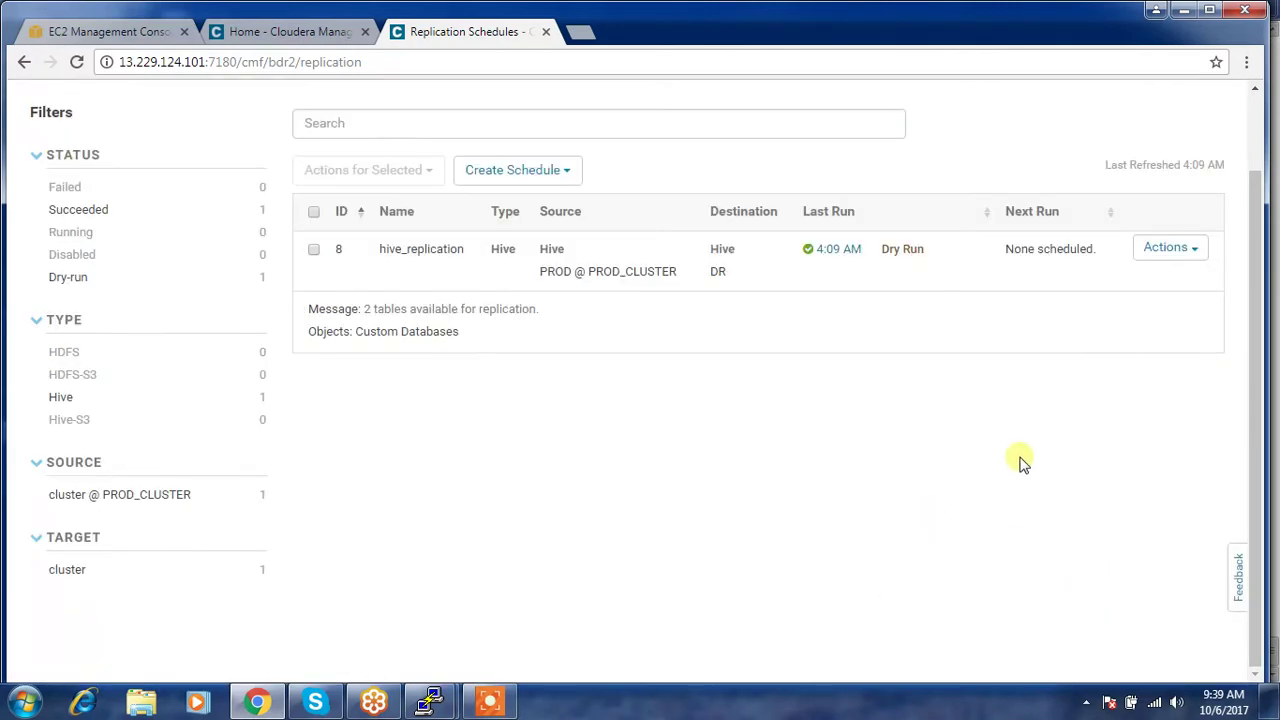
- Run hive_replication now and list the training database's tables in the Hive shell
click(1152, 247)
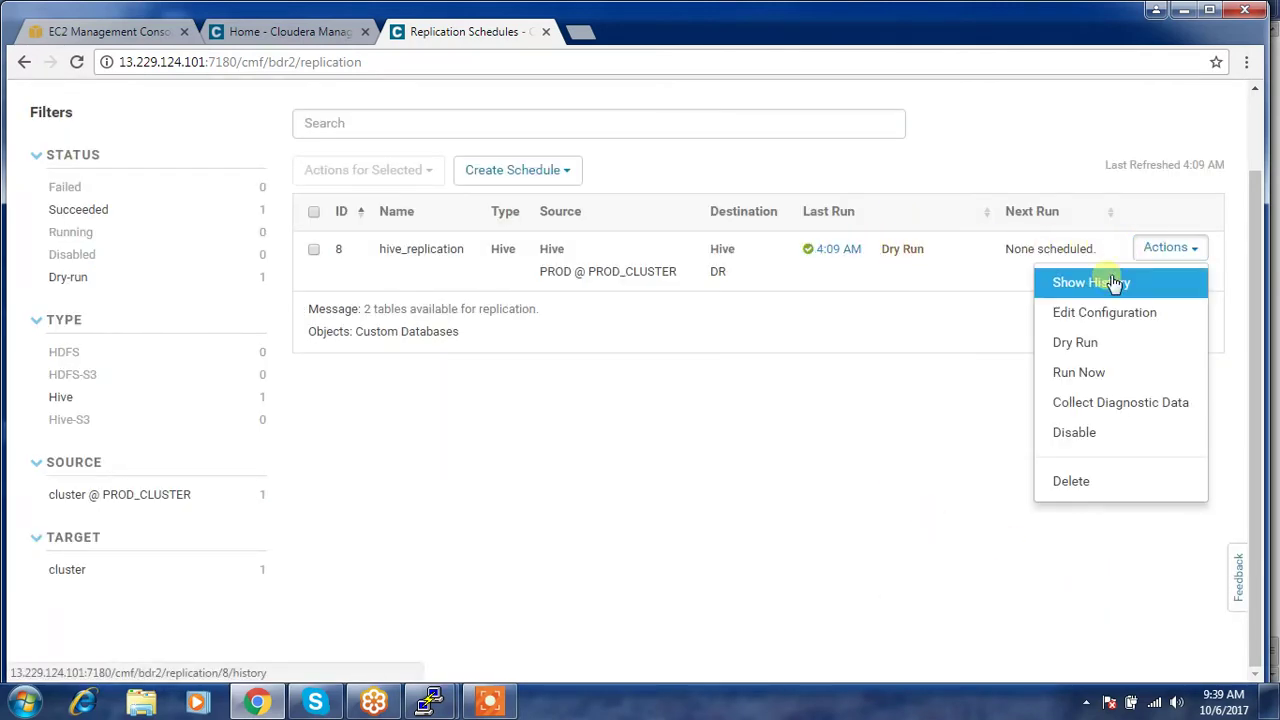
click(1092, 374)
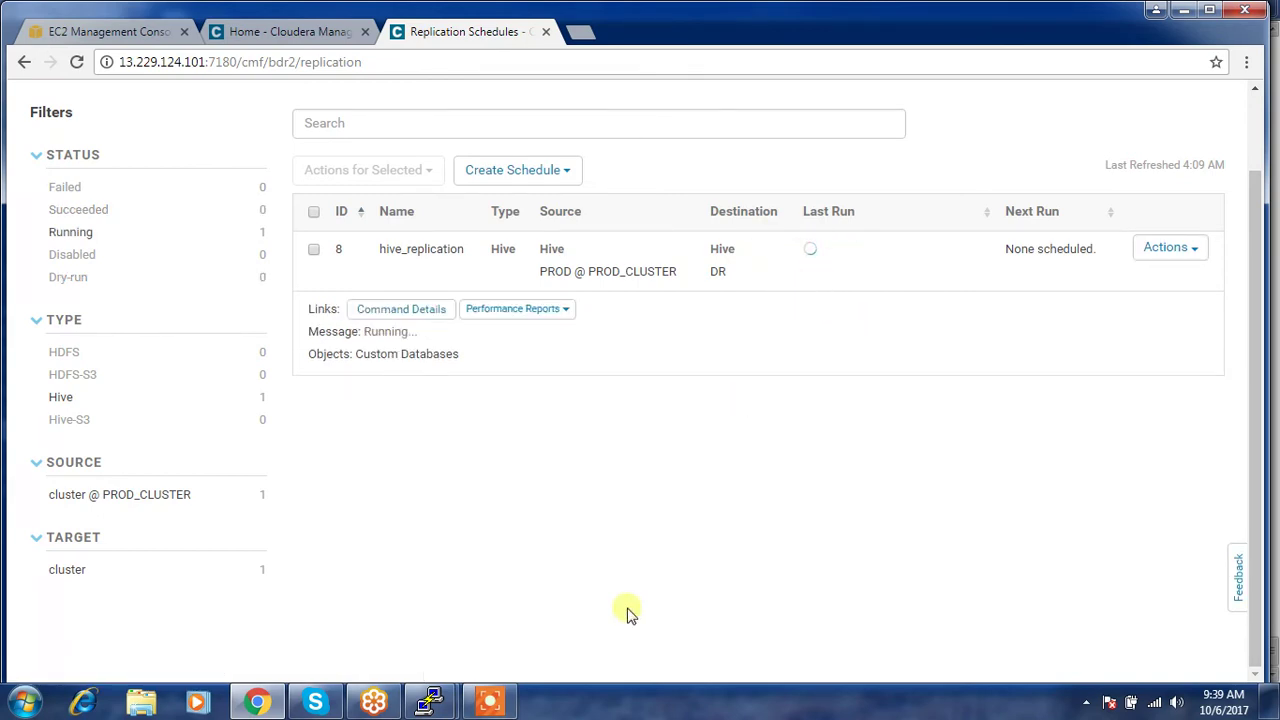
mouse_move(445, 690)
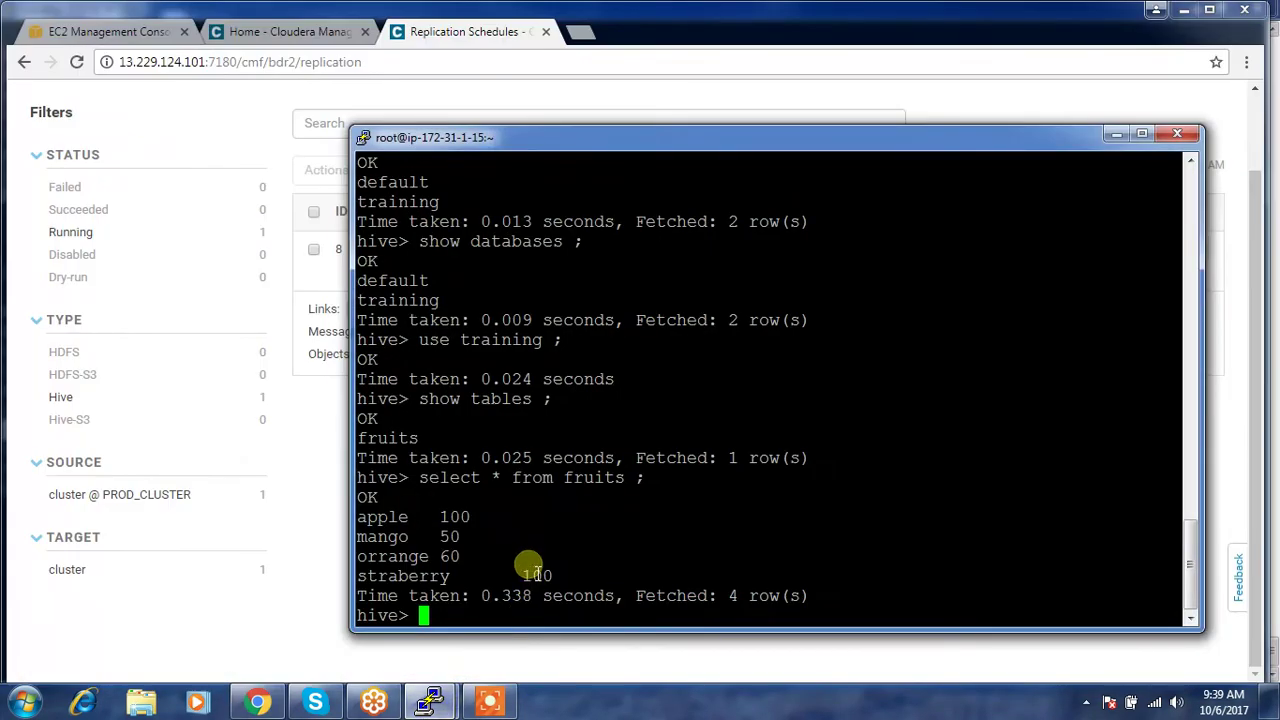
text(show tables ;)
key(Return)
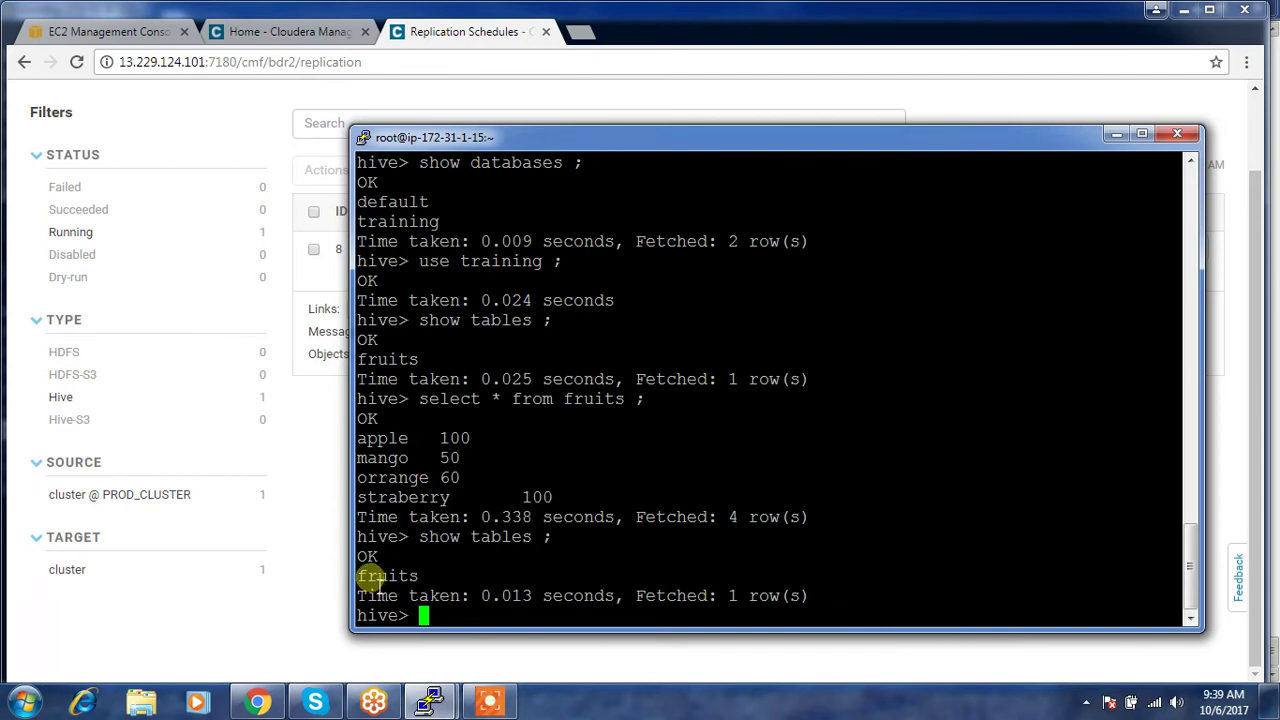
- Watch the 4:10 AM hive_replication run succeed with 2 tables copied, then return to PuTTY
click(277, 586)
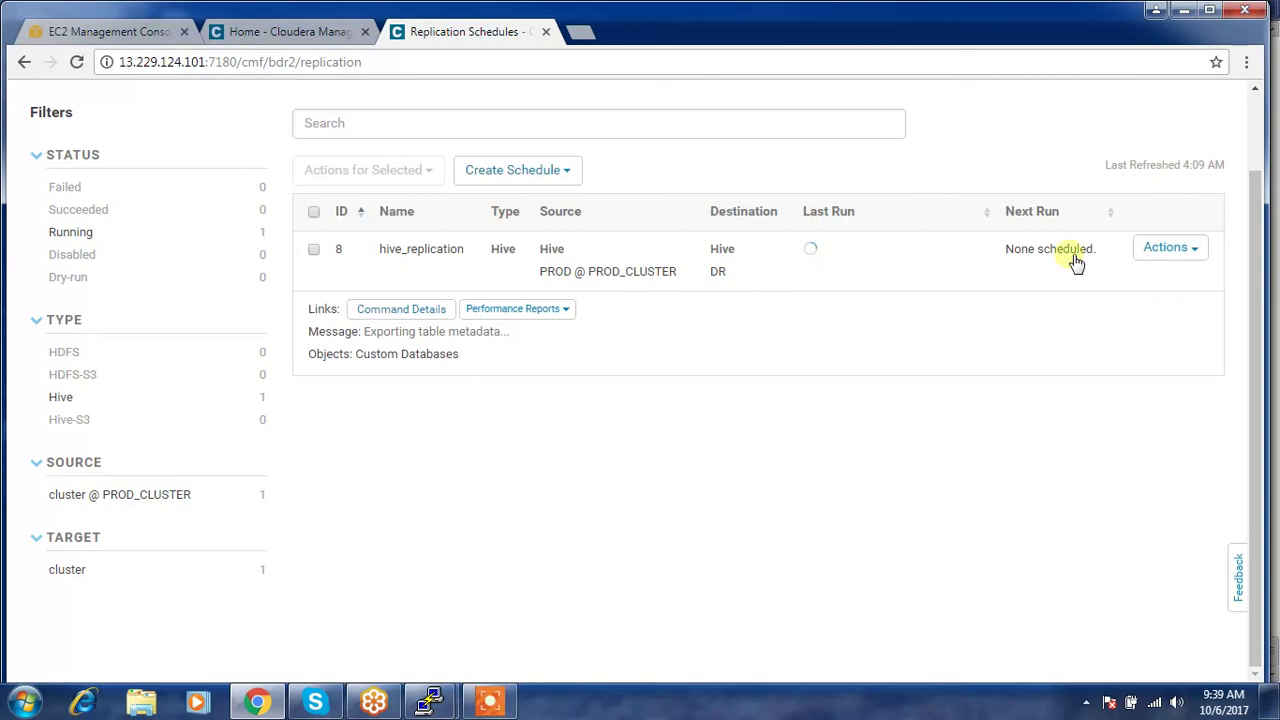
click(1172, 252)
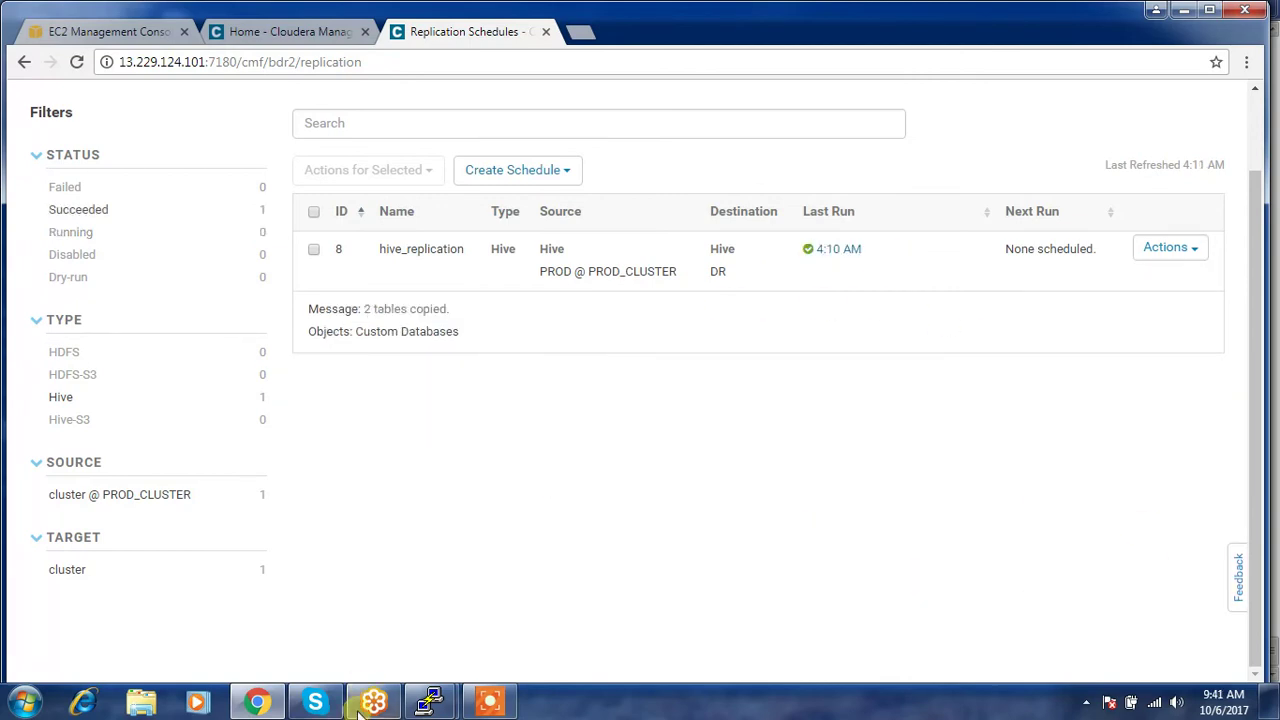
click(430, 700)
click(535, 632)
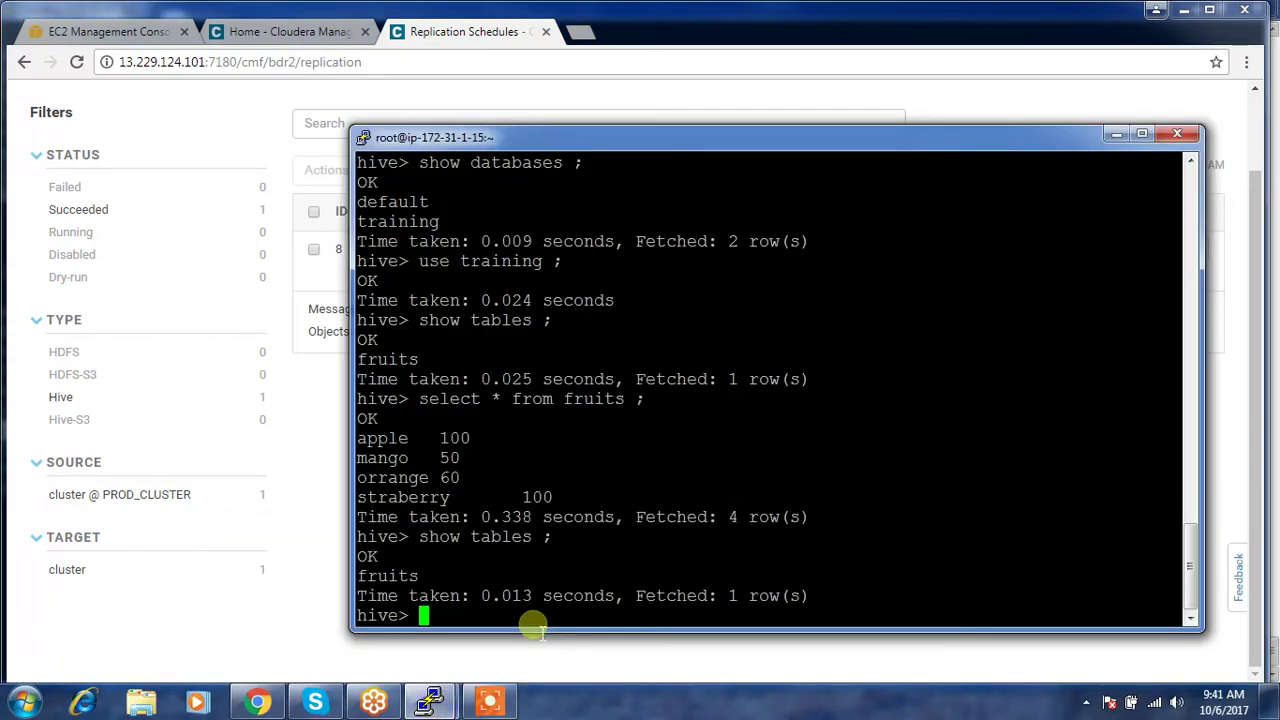
- Rerun 'show tables;' to confirm emloyee is listed with fruits, then return to Replication Schedules
key(Up)
key(Return)
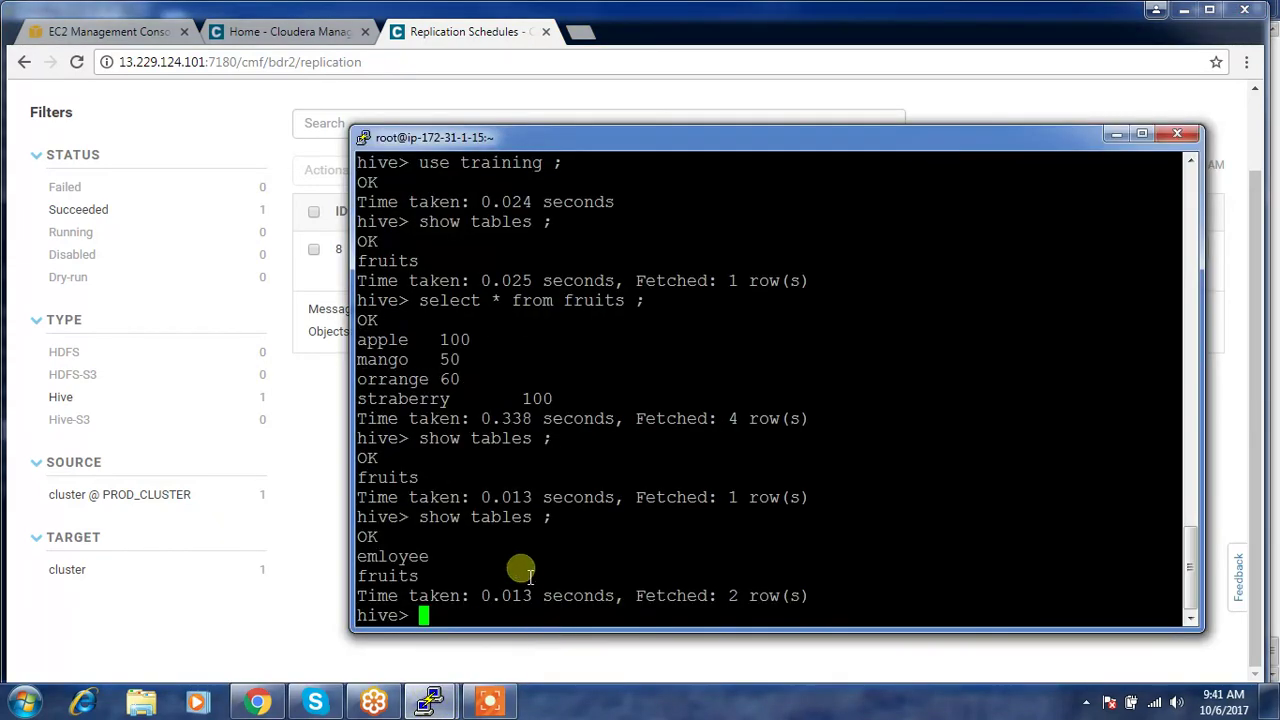
double_click(412, 558)
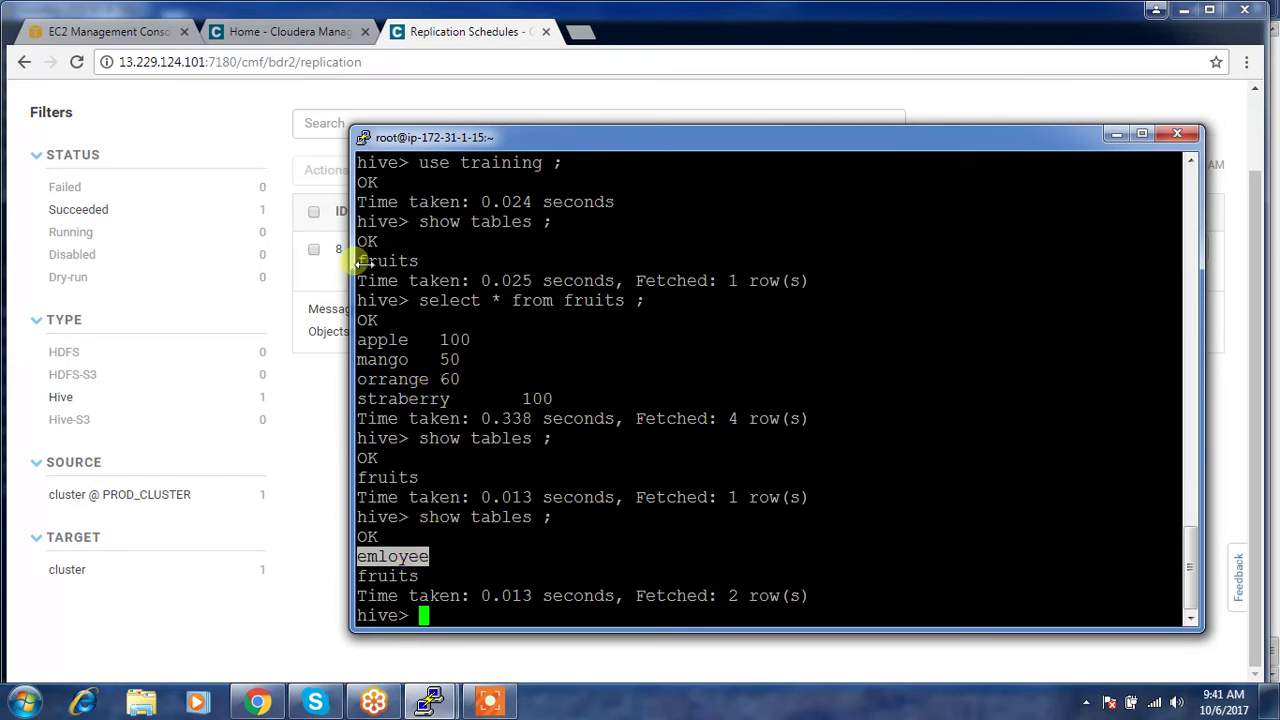
click(543, 86)
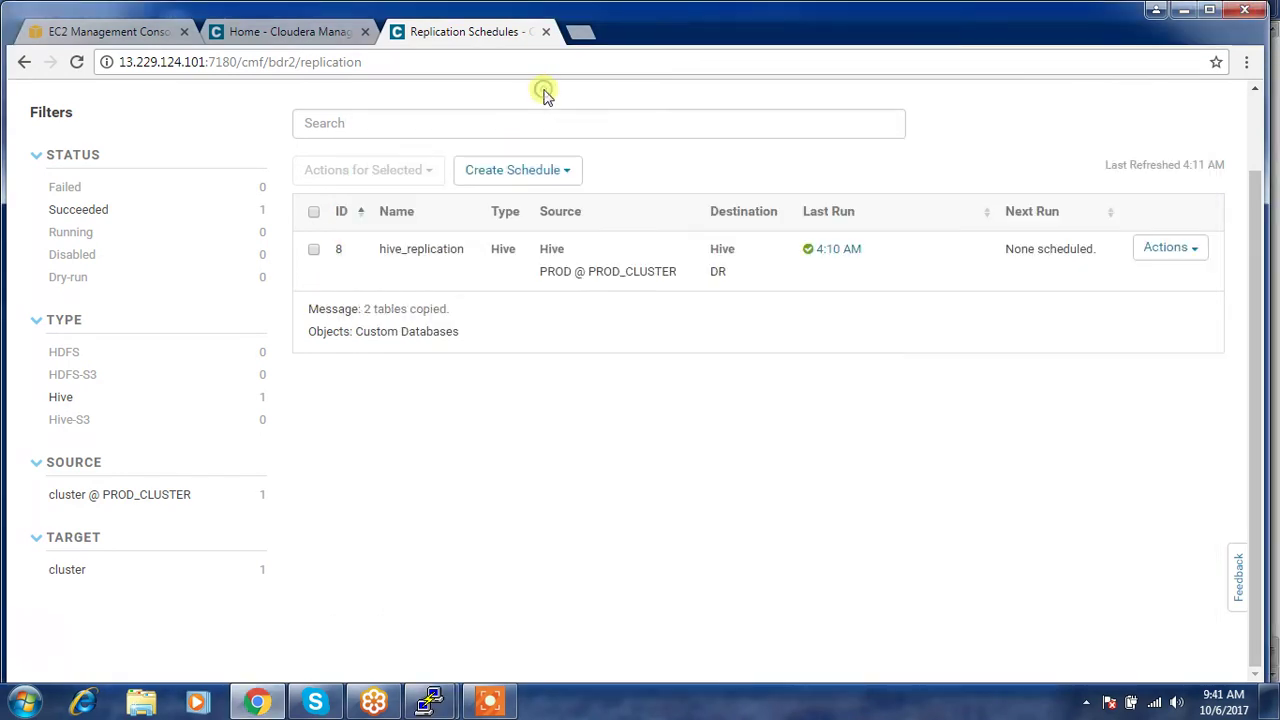
scroll(545, 95, up, 1)
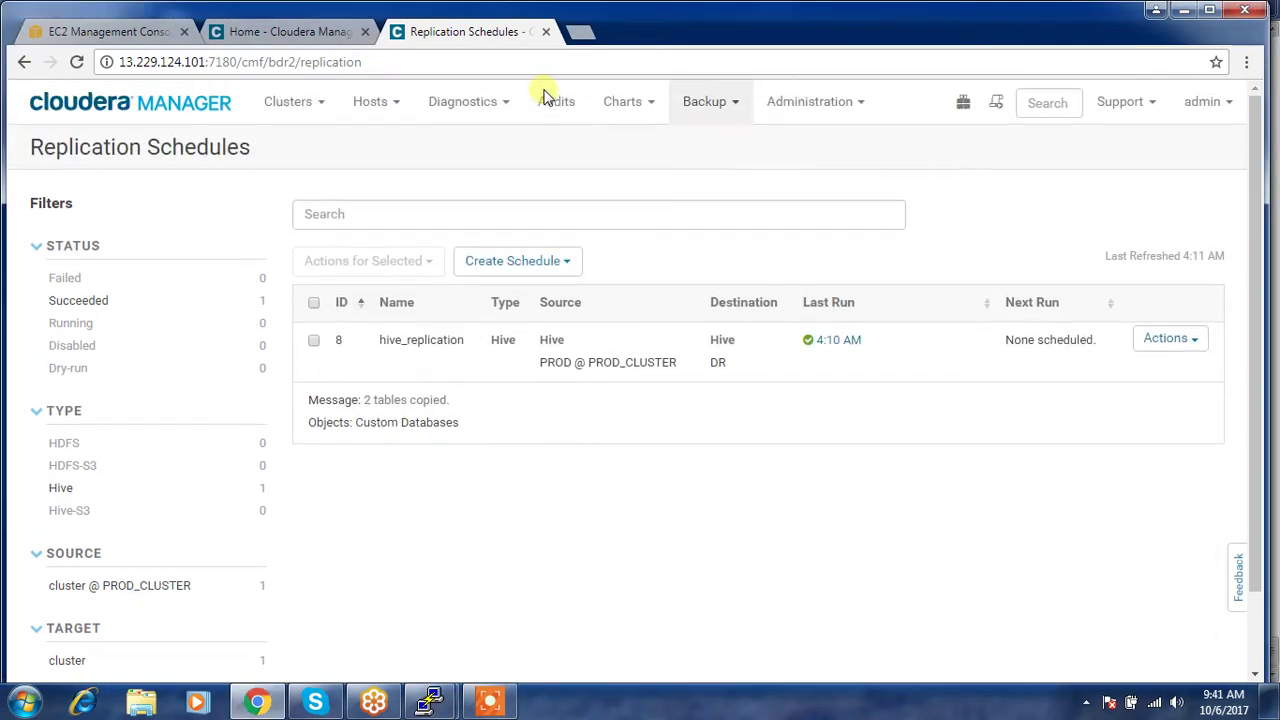
- Check the PROD cluster's Home page, then go to Backup > Peers from Replication Schedules
click(706, 112)
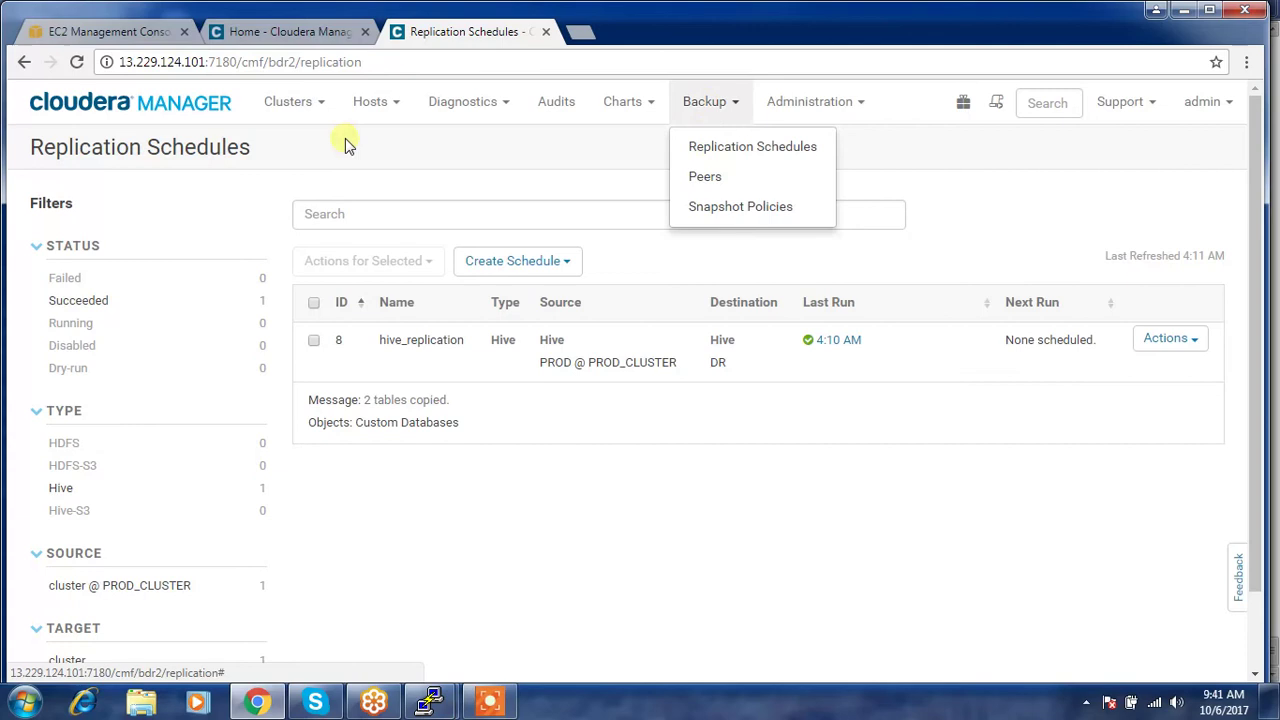
click(298, 34)
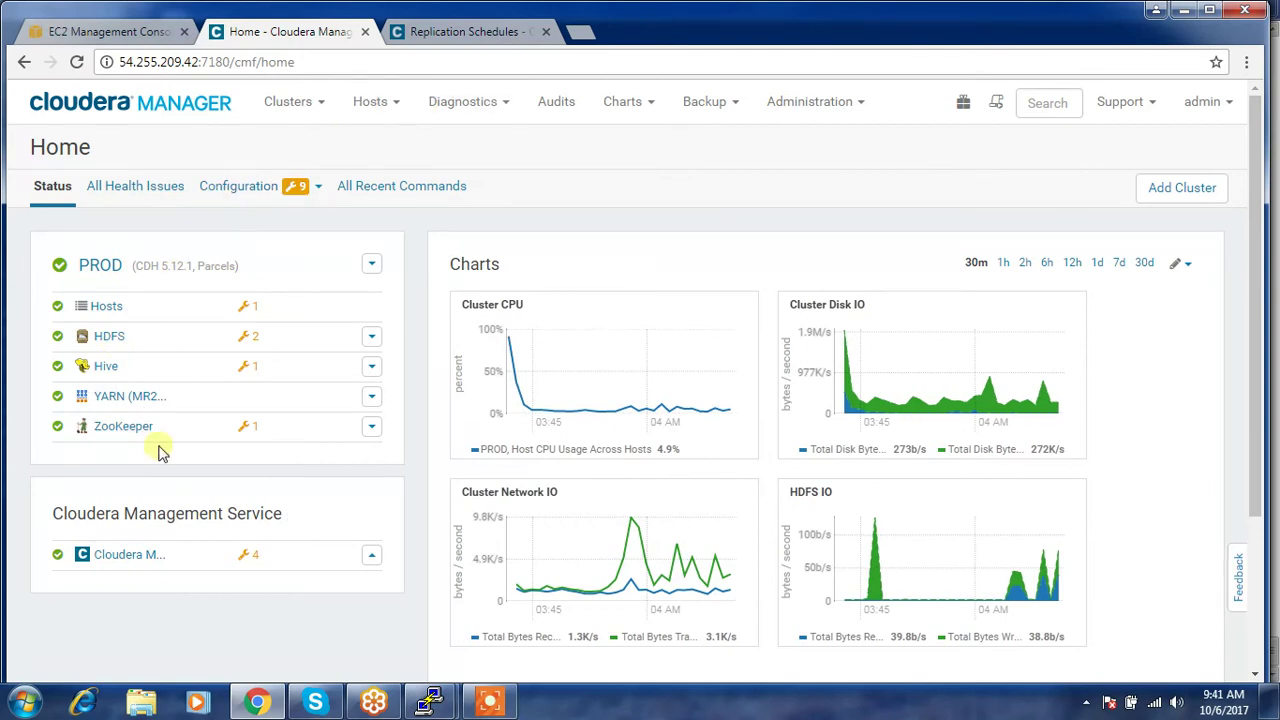
click(486, 36)
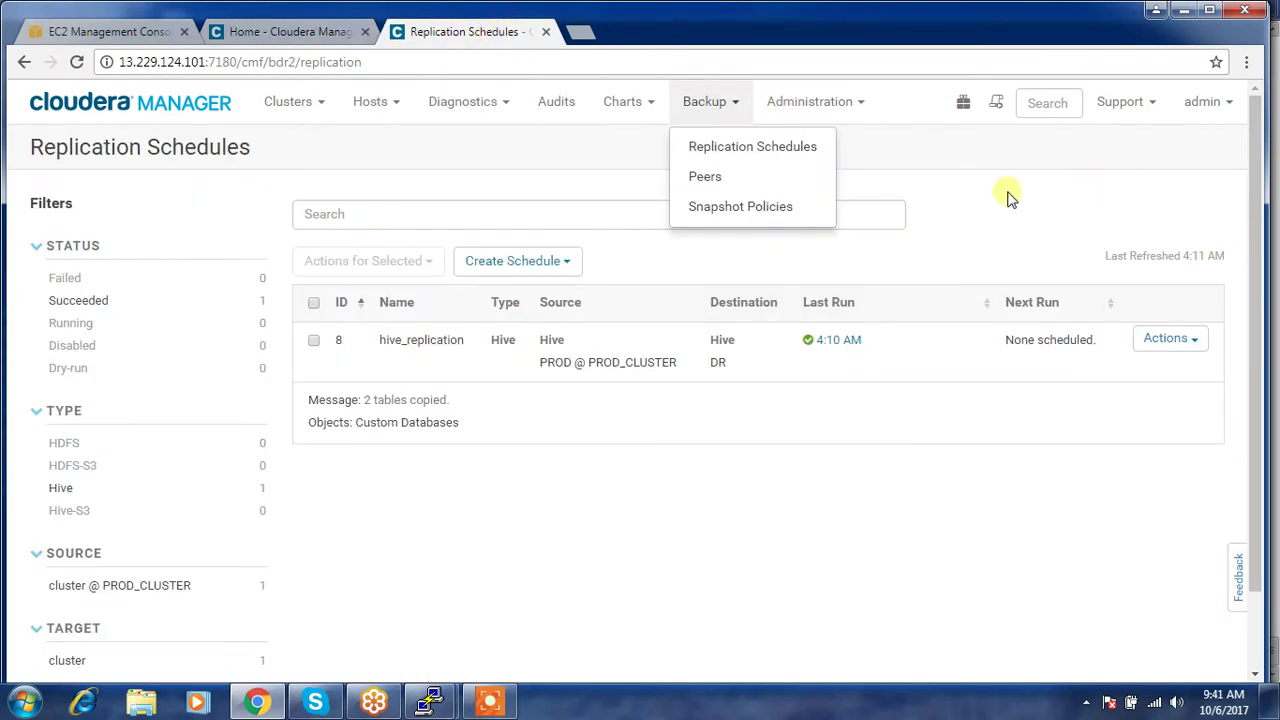
click(711, 180)
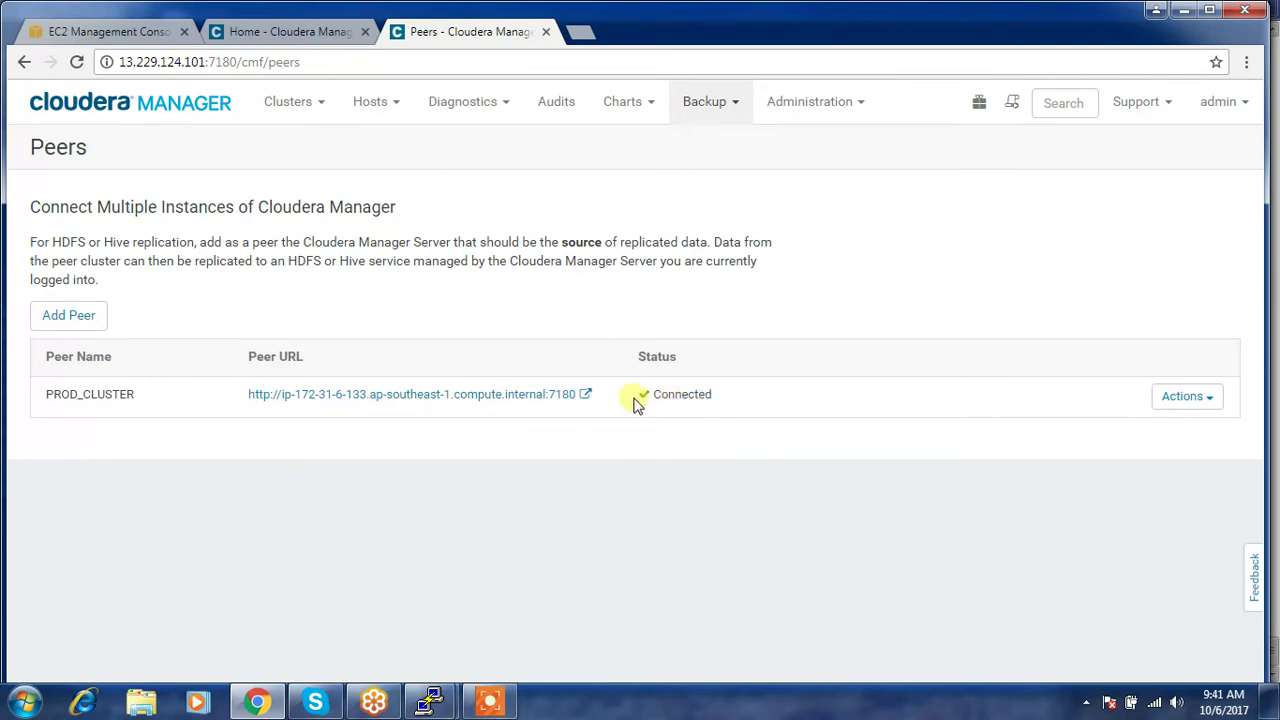
- Start a new Hive Replication schedule from the Replication Schedules list
click(716, 125)
click(716, 140)
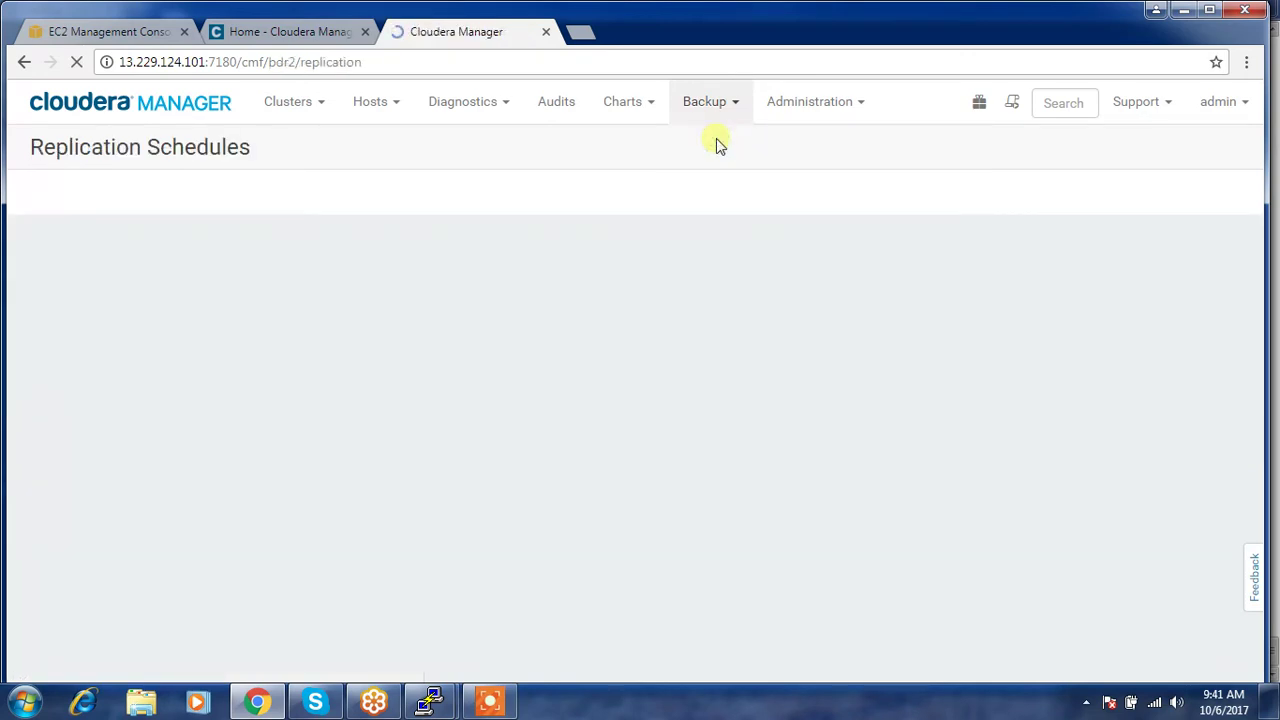
click(550, 262)
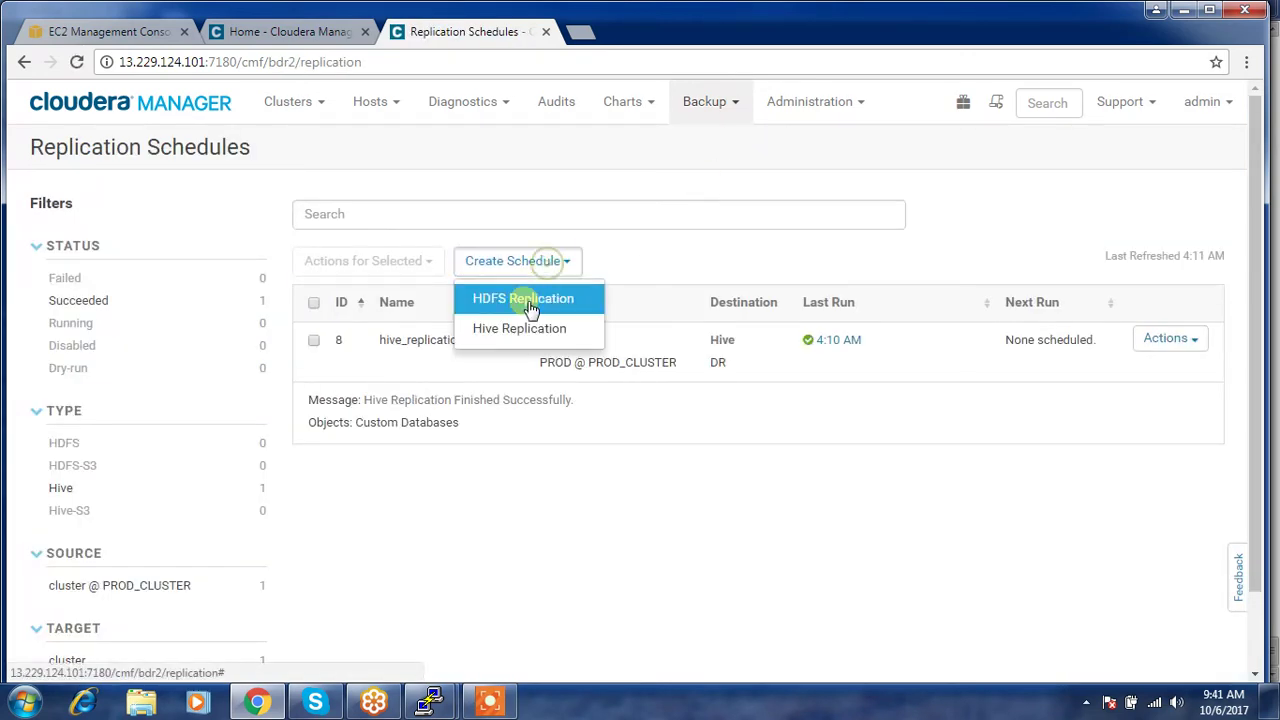
click(512, 328)
- Uncheck Replicate All so only chosen databases and tables are replicated
click(446, 253)
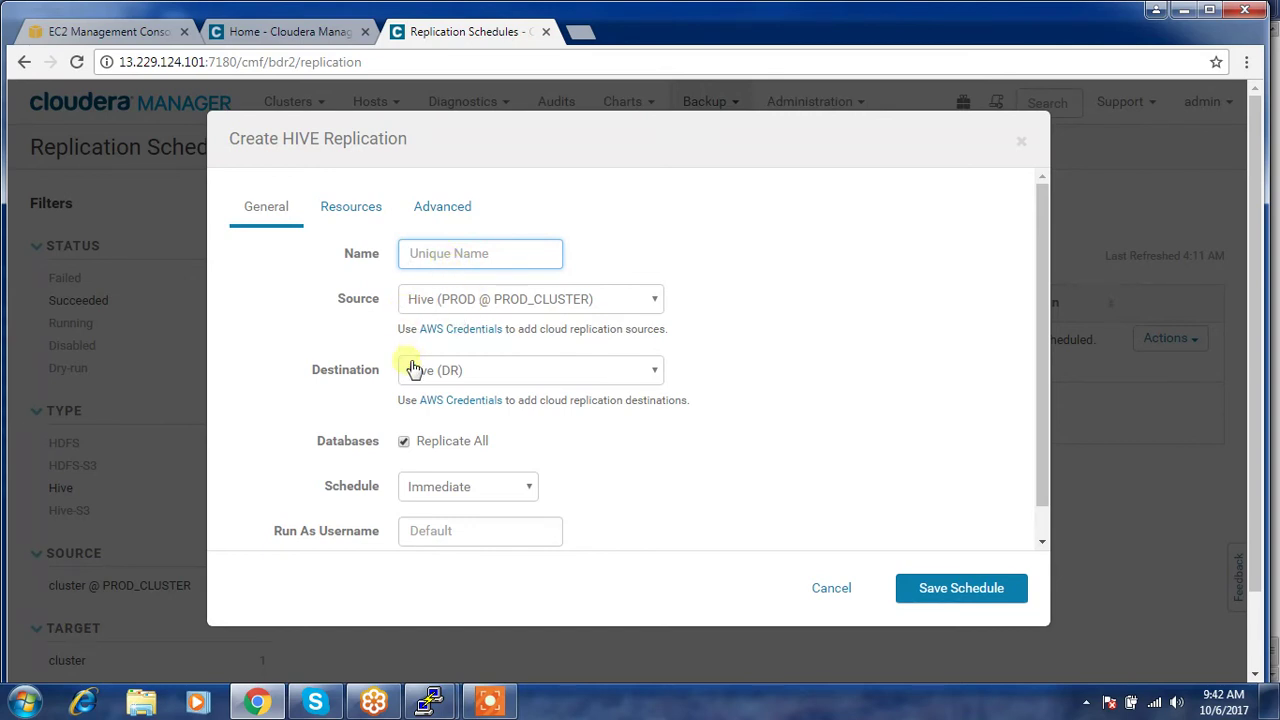
scroll(417, 432, down, 1)
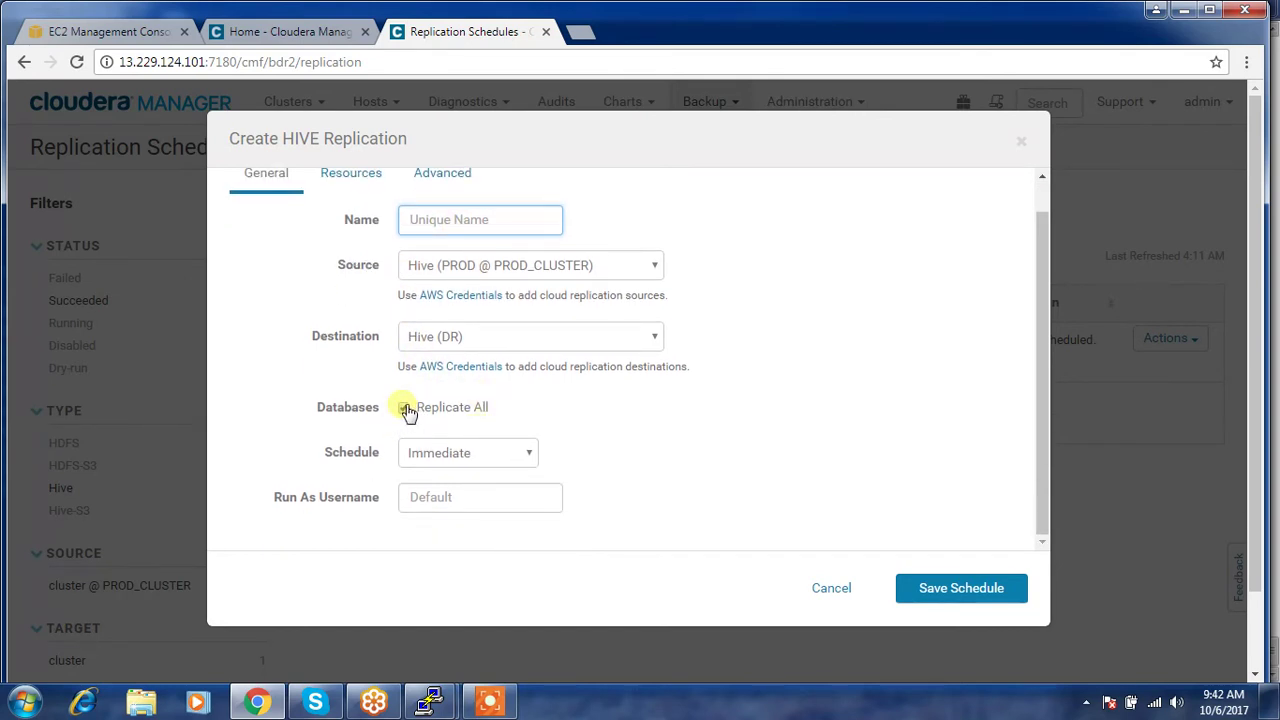
click(405, 408)
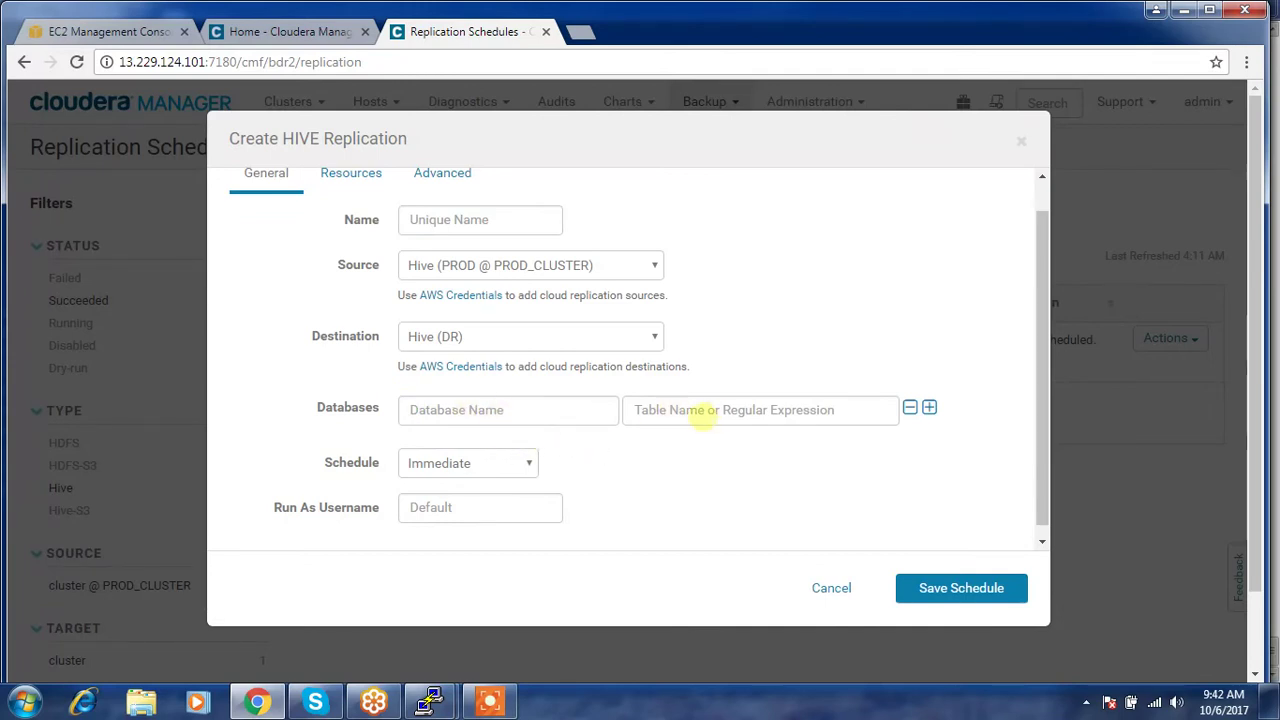
click(668, 412)
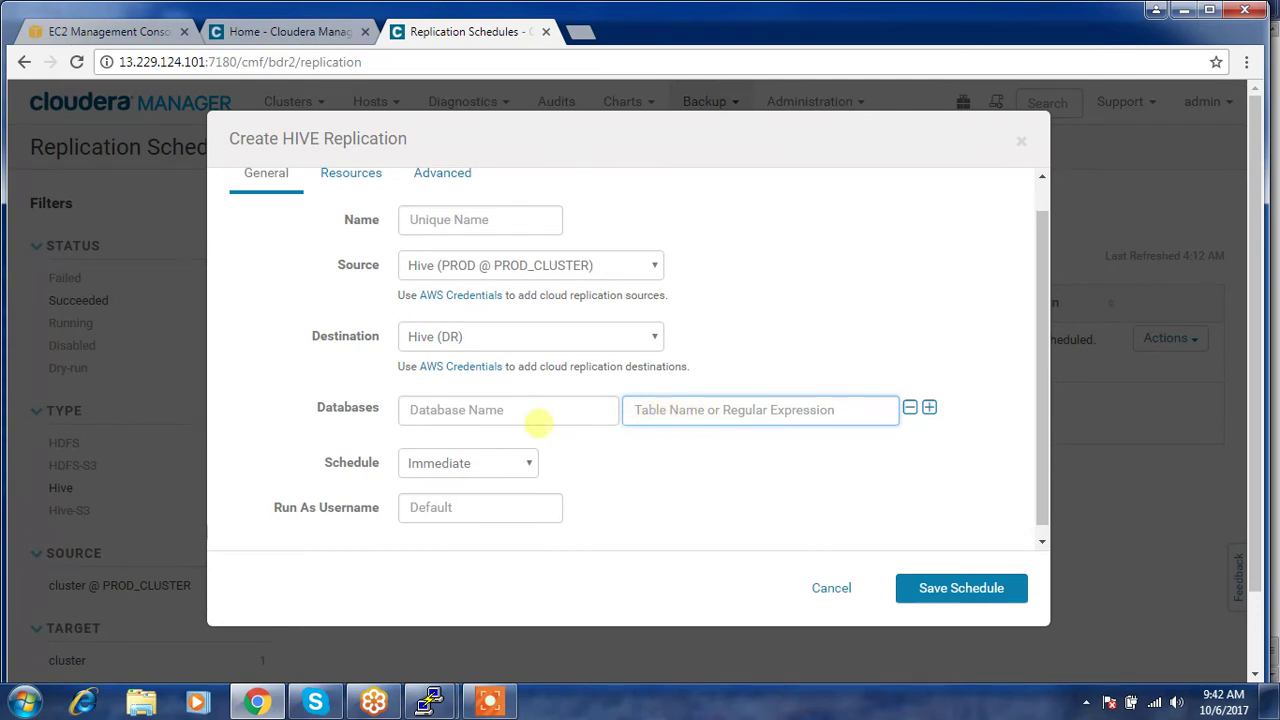
scroll(530, 473, down, 1)
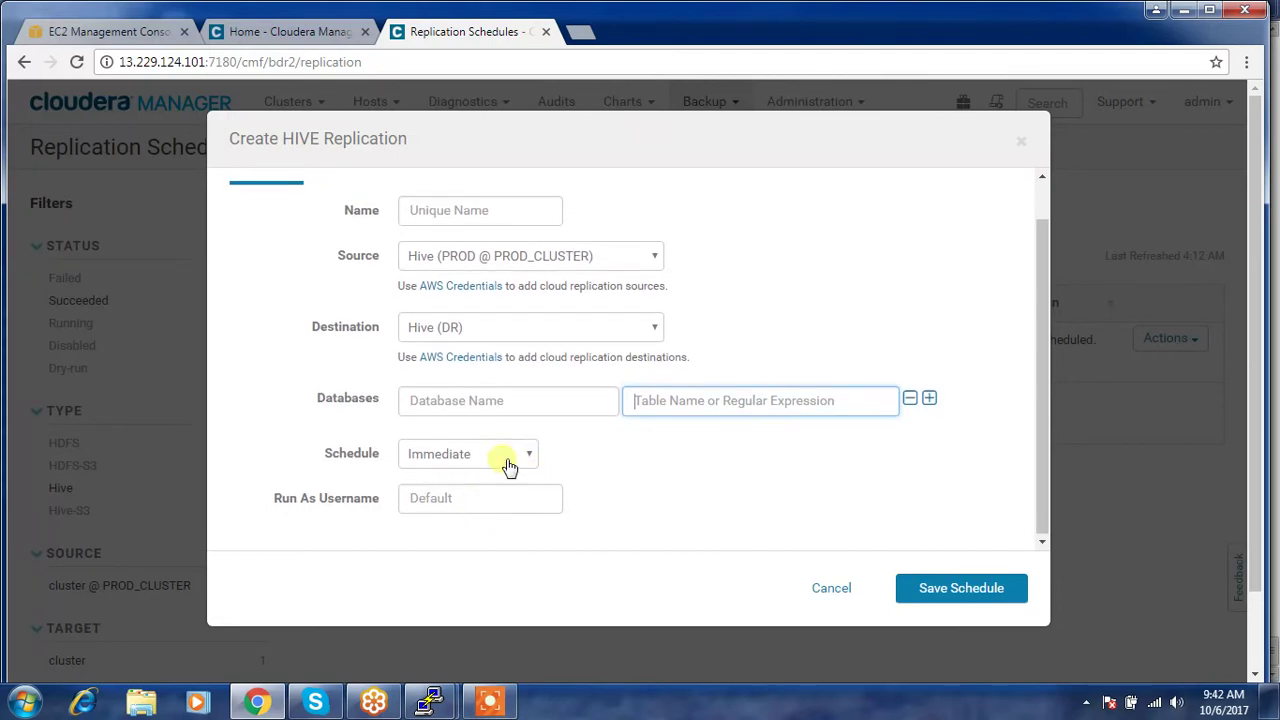
scroll(508, 466, up, 1)
- Switch the schedule from Recurring to Immediate
click(493, 496)
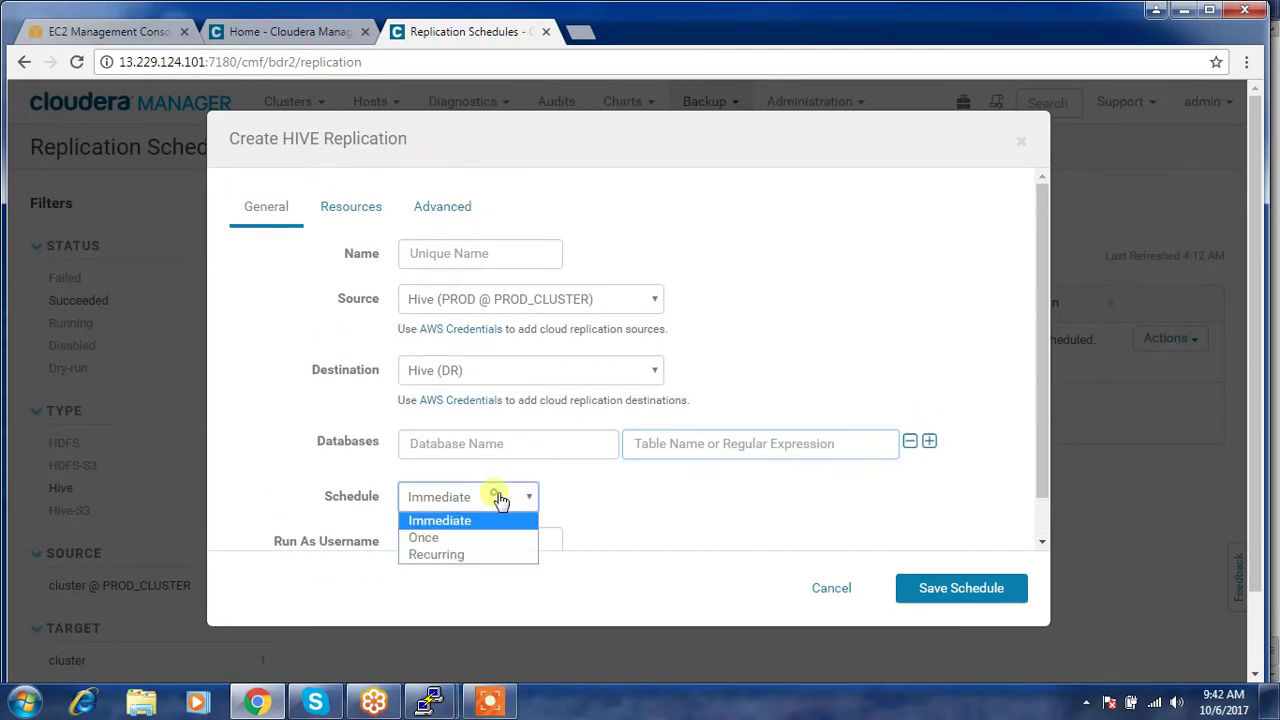
click(466, 554)
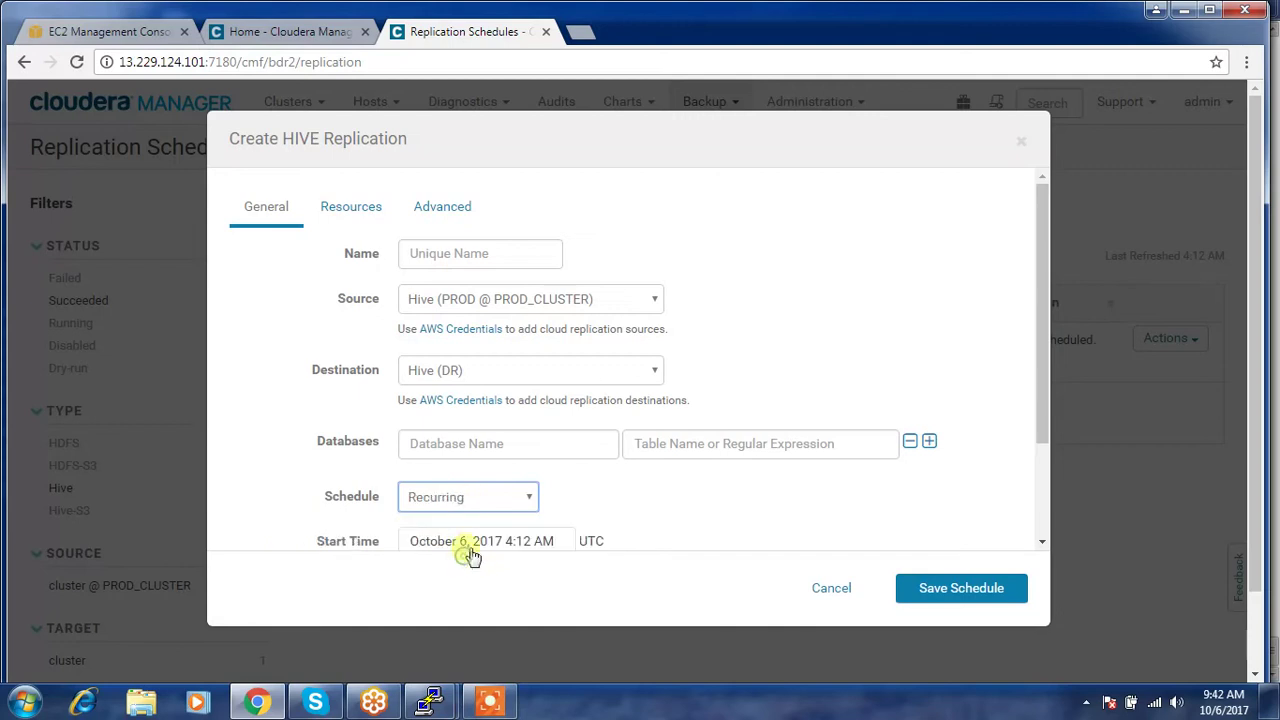
scroll(620, 470, down, 3)
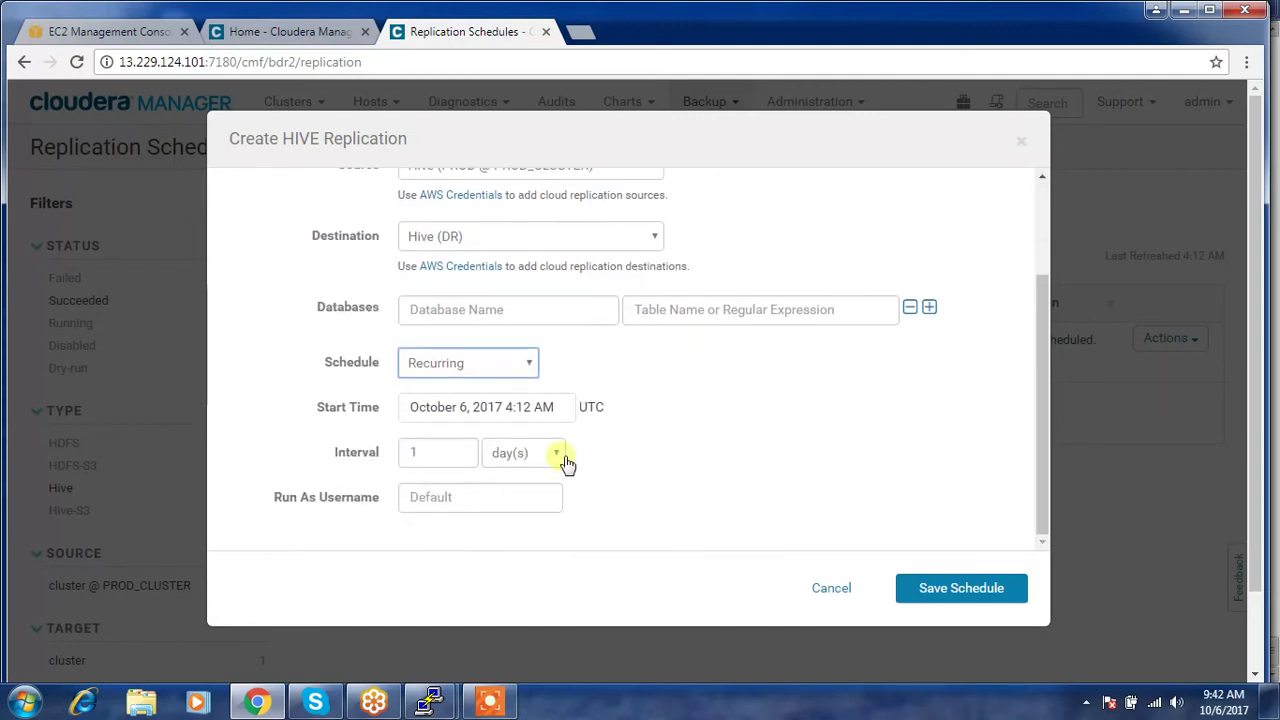
click(465, 455)
click(510, 453)
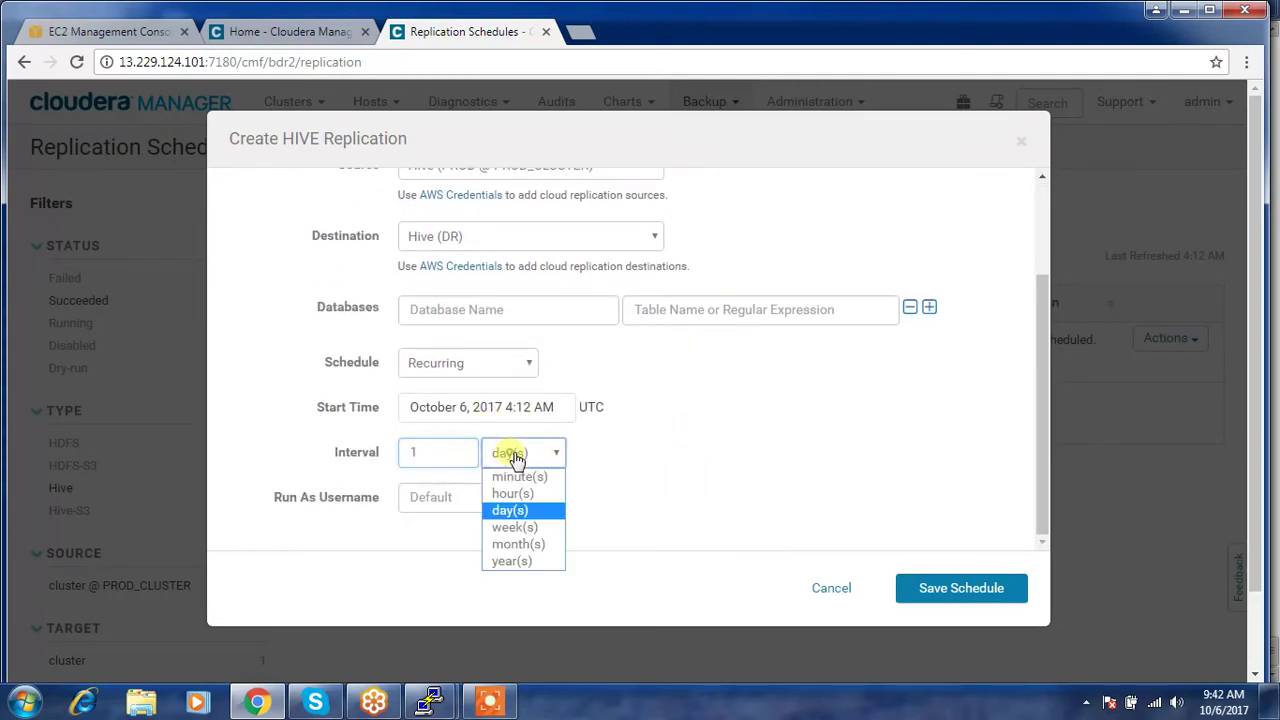
click(714, 418)
click(512, 366)
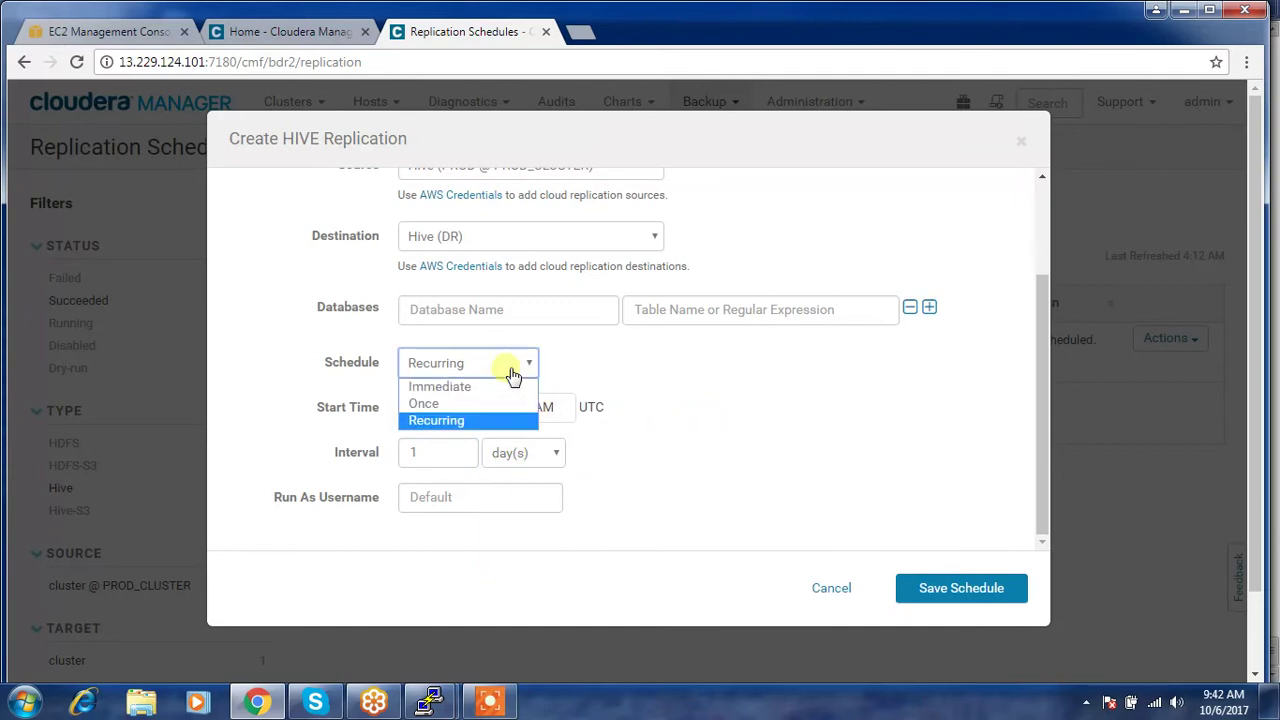
click(452, 392)
scroll(566, 440, down, 1)
scroll(520, 400, up, 1)
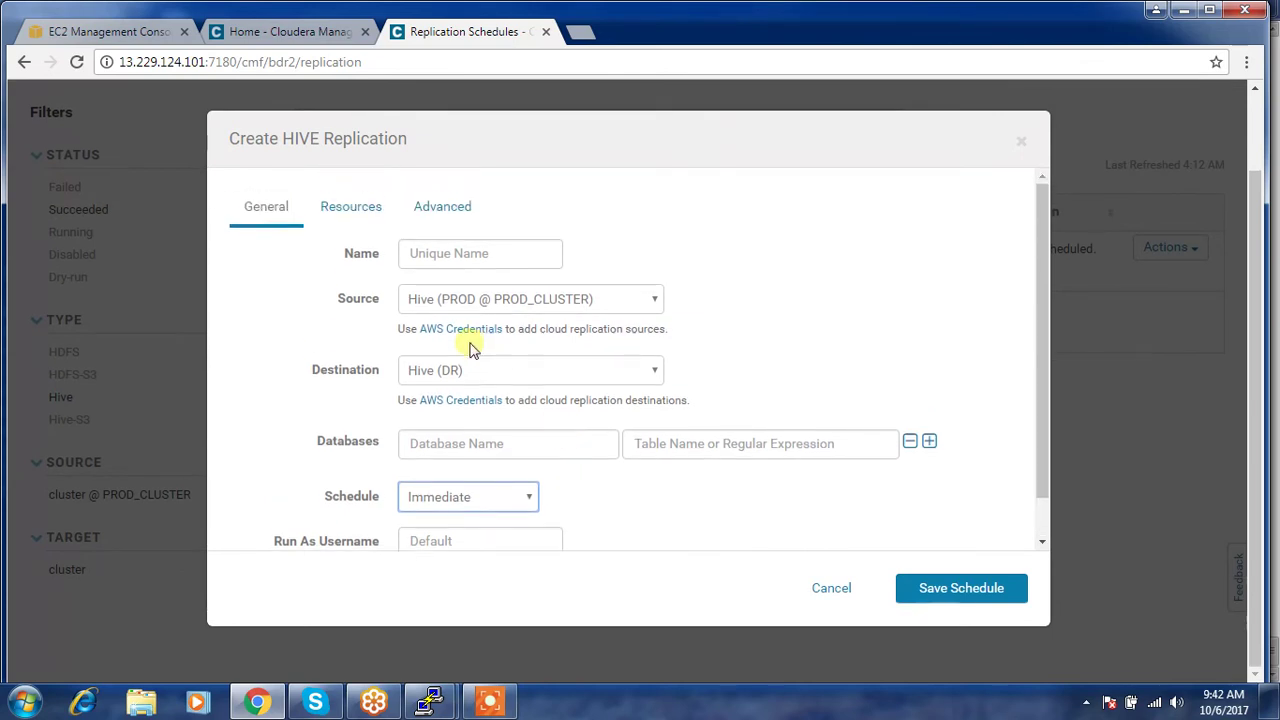
scroll(473, 345, up, 1)
scroll(500, 340, down, 1)
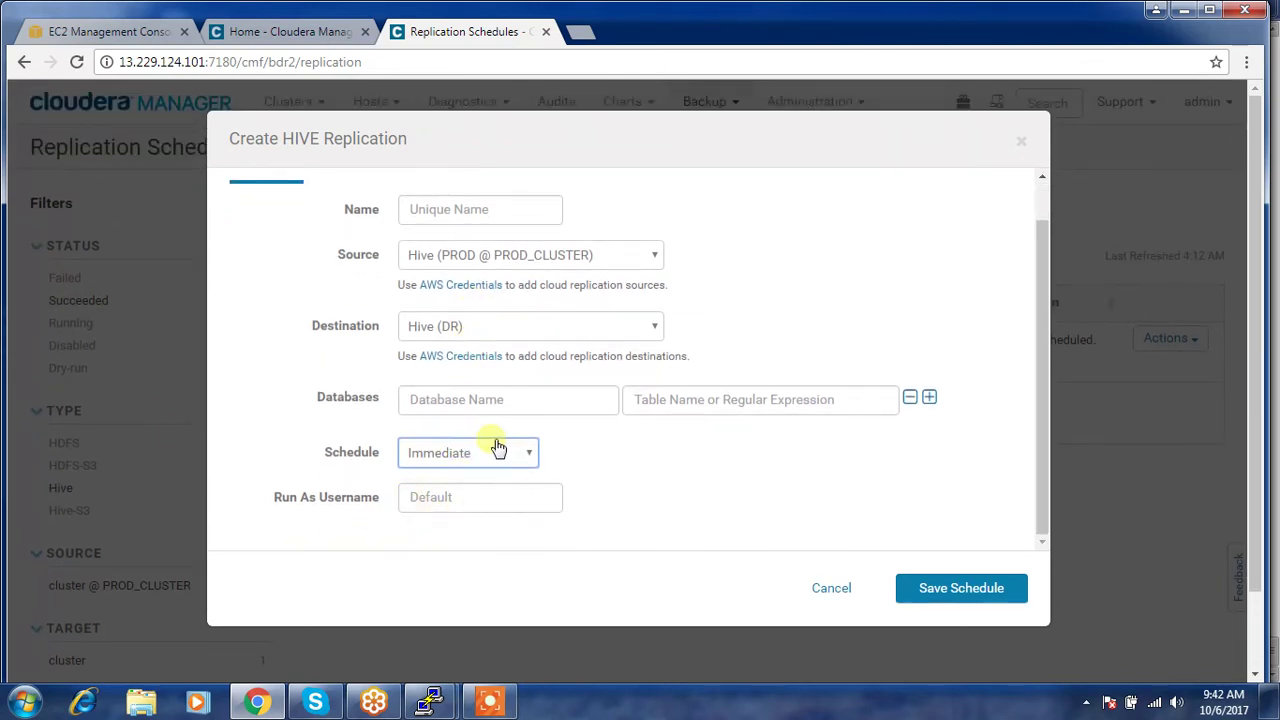
scroll(498, 449, up, 1)
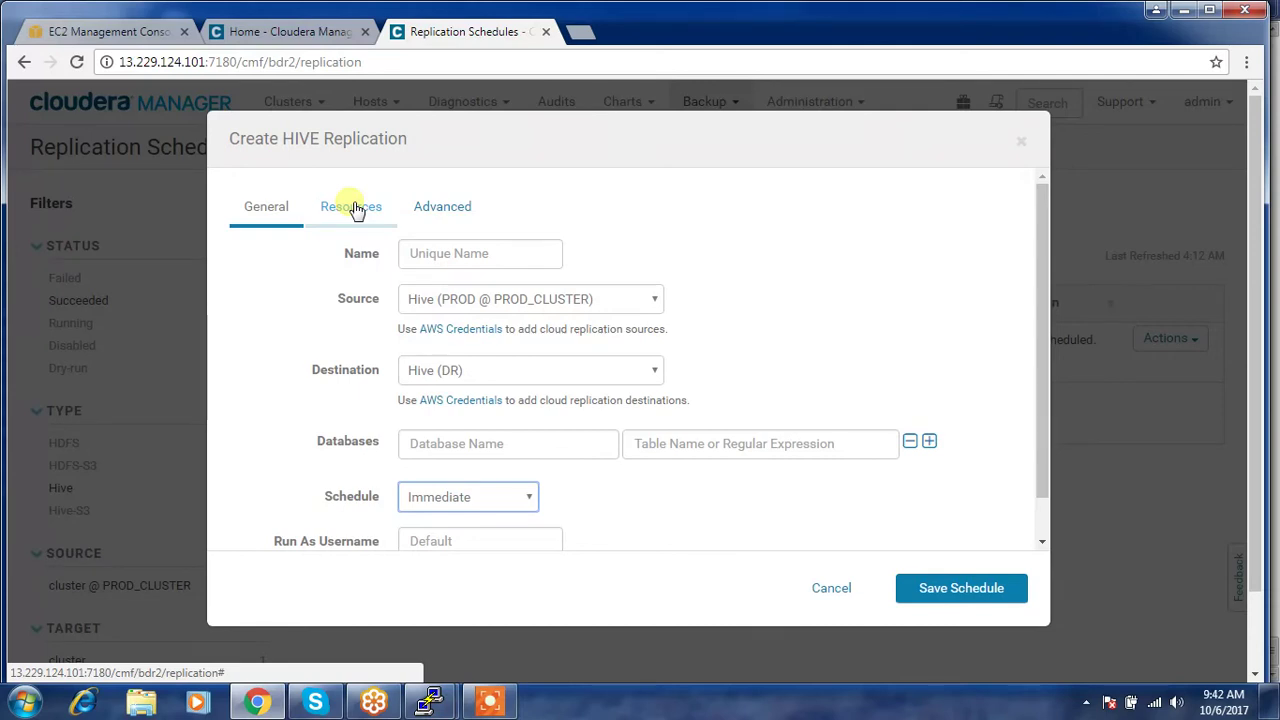
- Review the Resources and Advanced replication settings, then cancel the Create HIVE Replication form
click(353, 208)
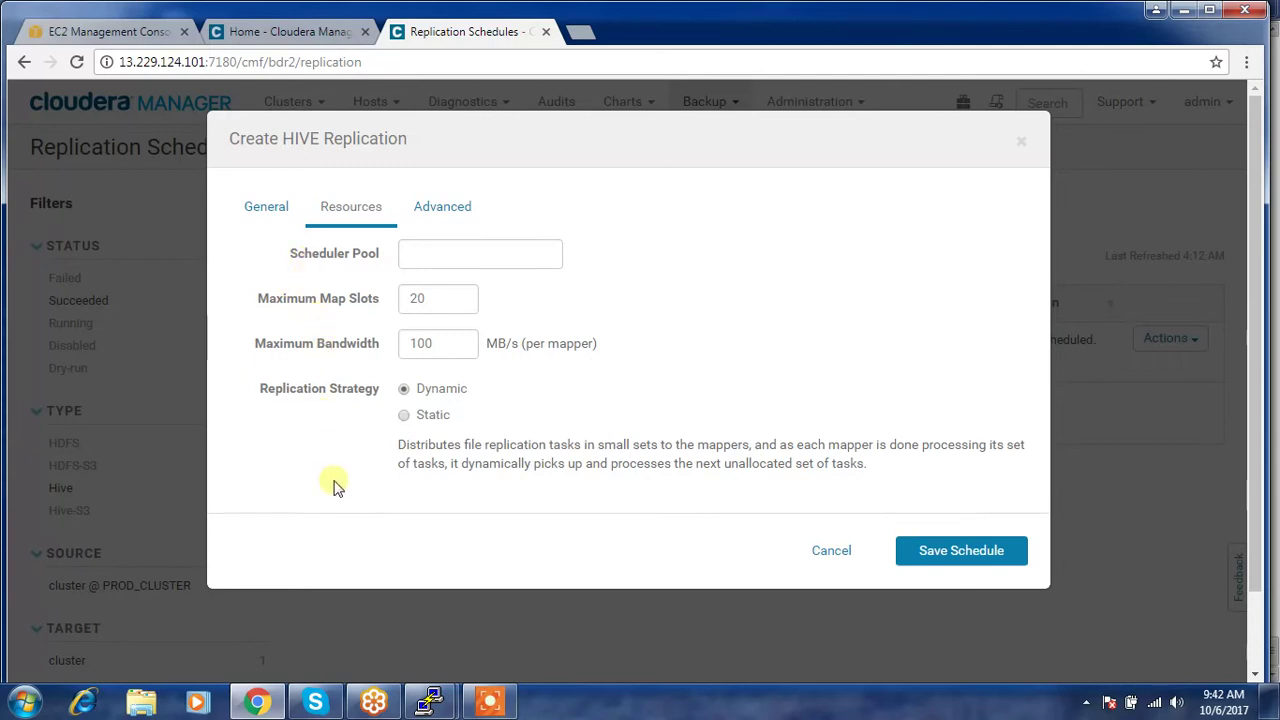
click(433, 213)
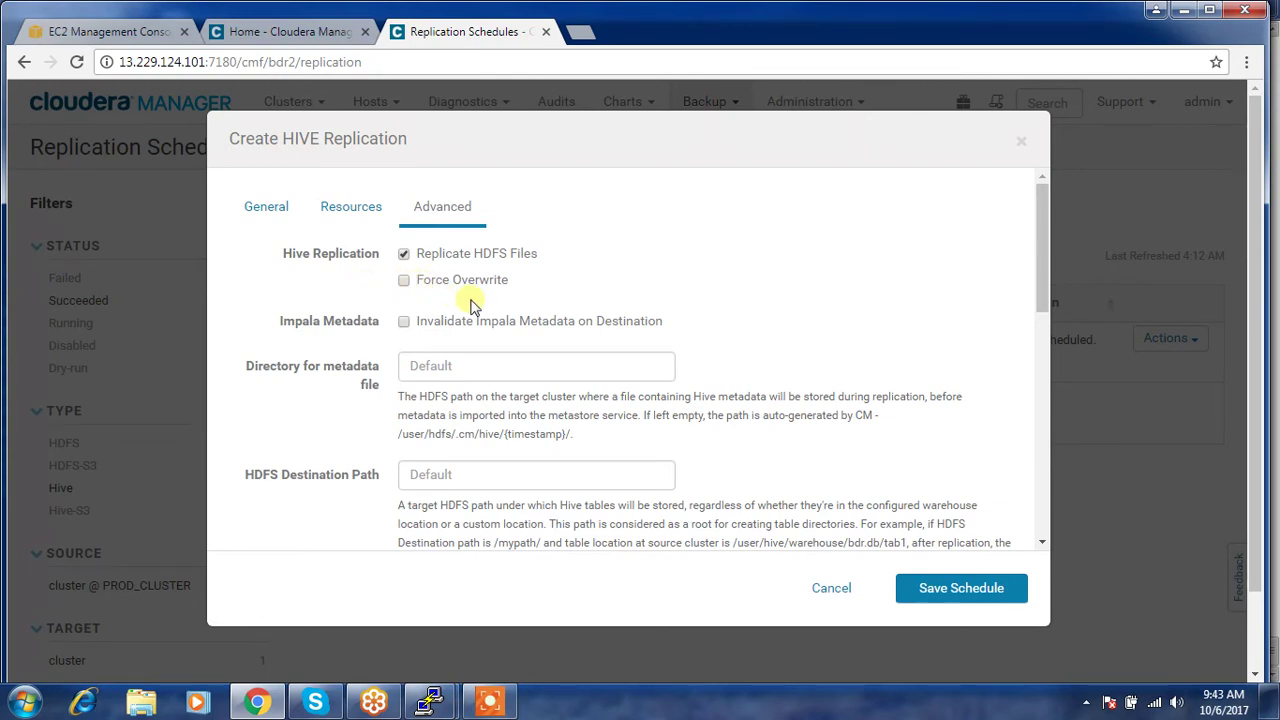
scroll(474, 305, down, 2)
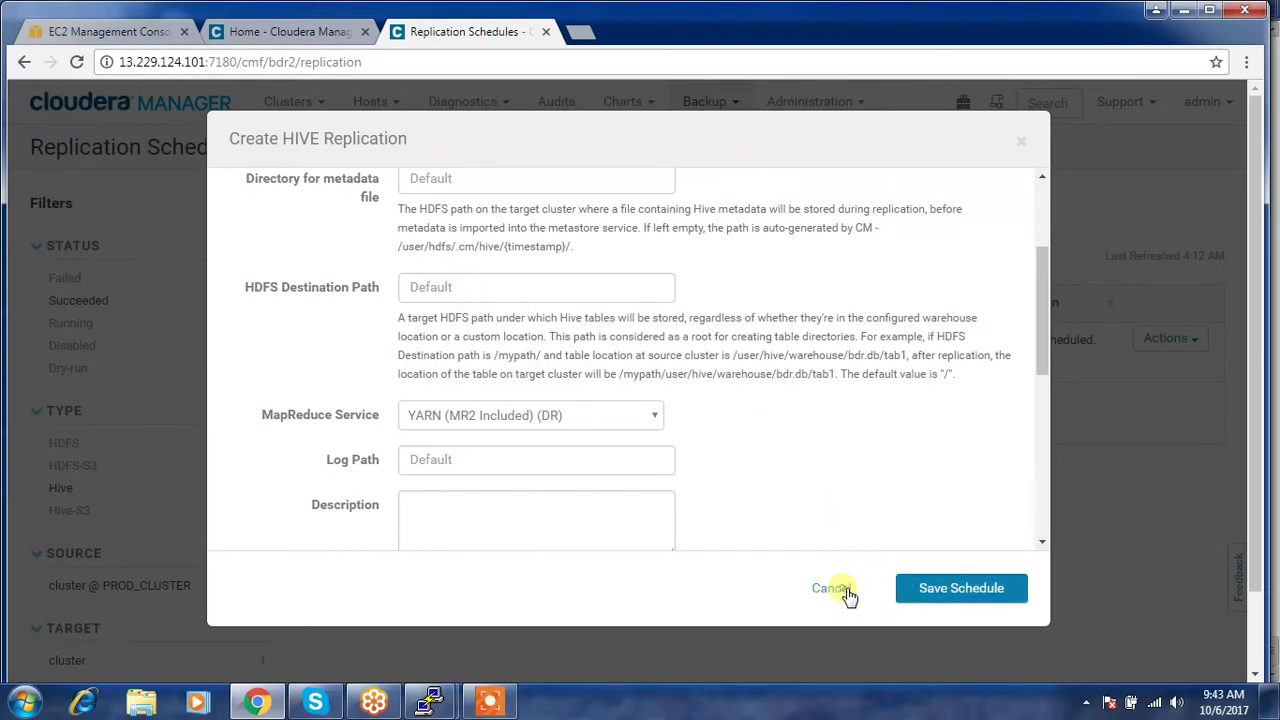
click(831, 589)
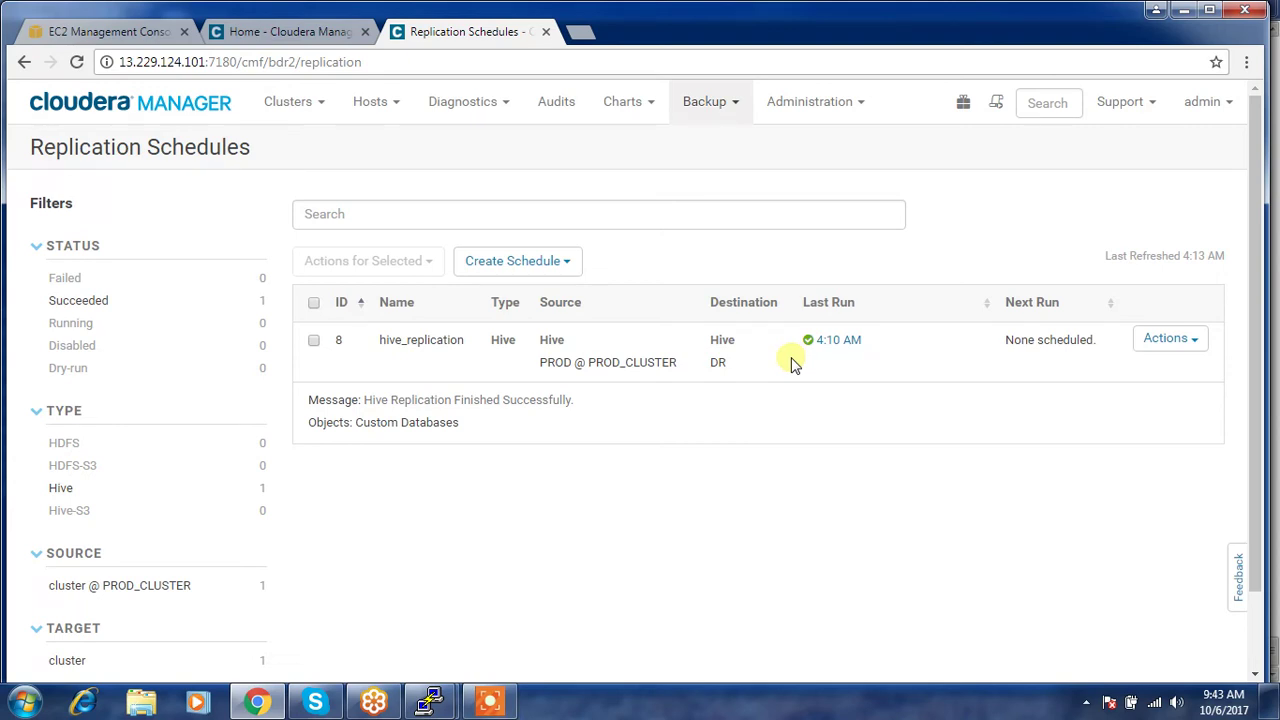
- Glance at the PROD Home page and the Hive terminal, then return to Replication Schedules
click(322, 31)
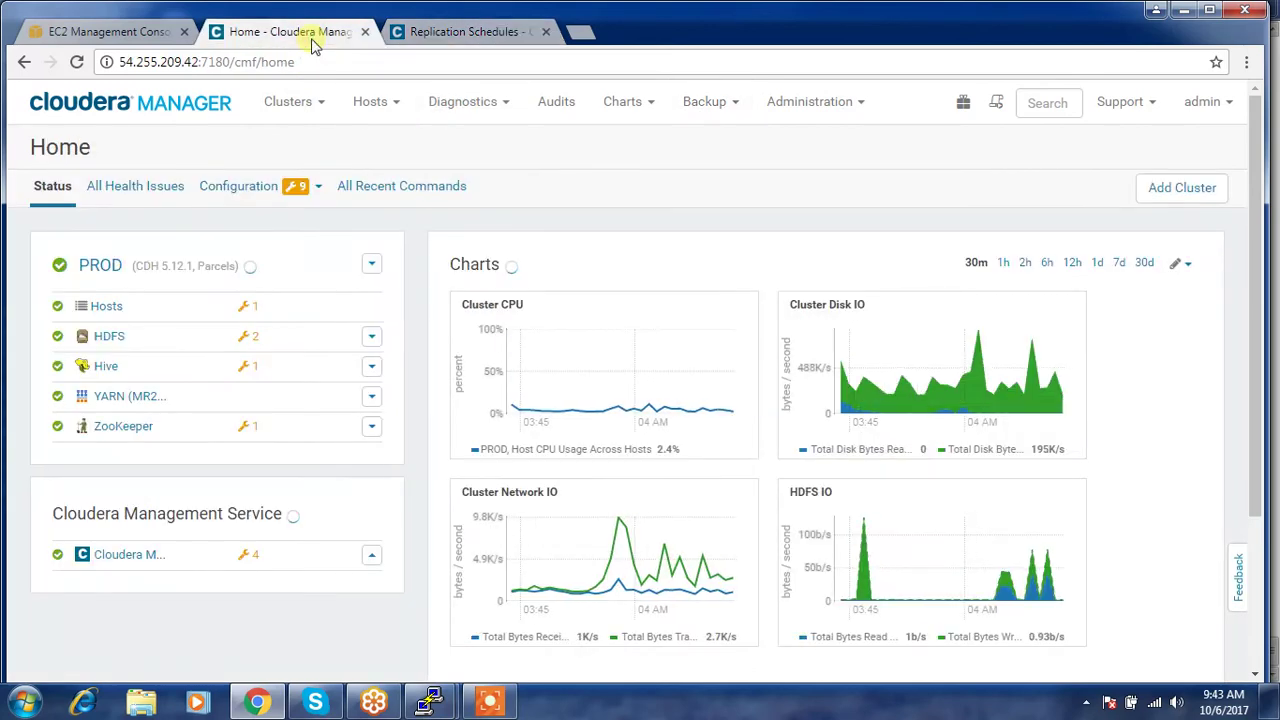
click(448, 32)
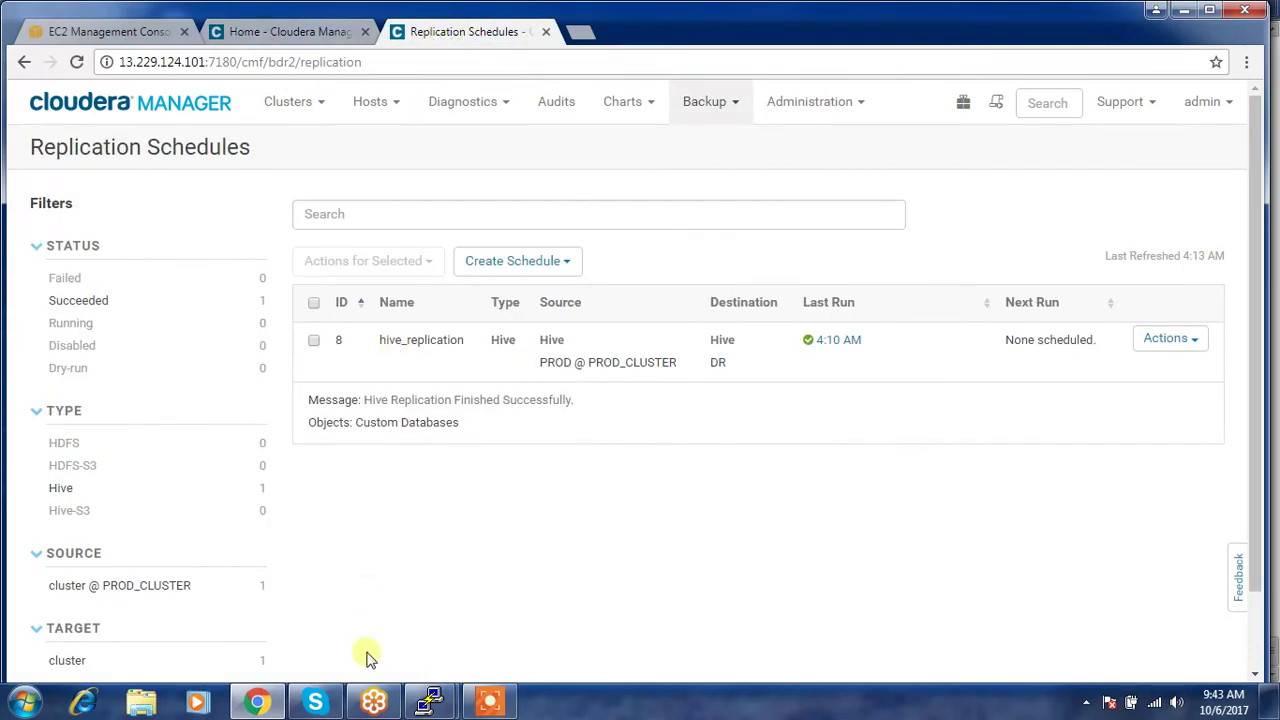
mouse_move(432, 702)
click(371, 598)
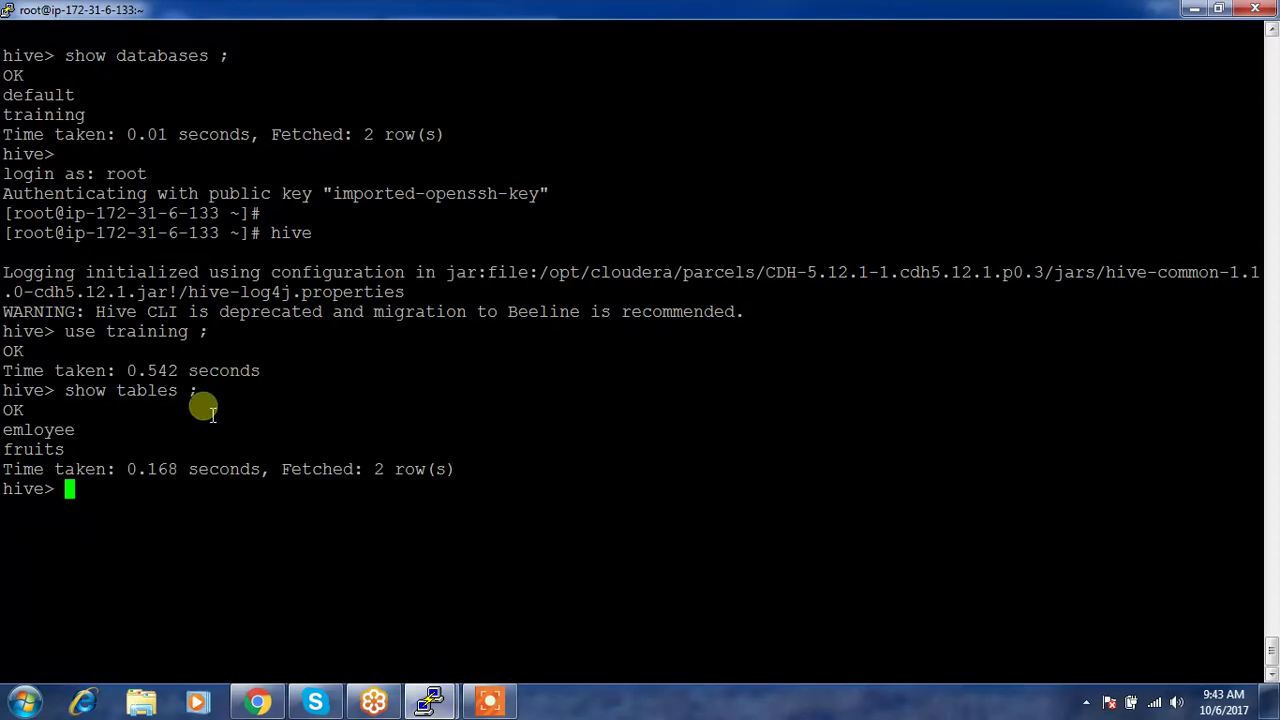
click(257, 703)
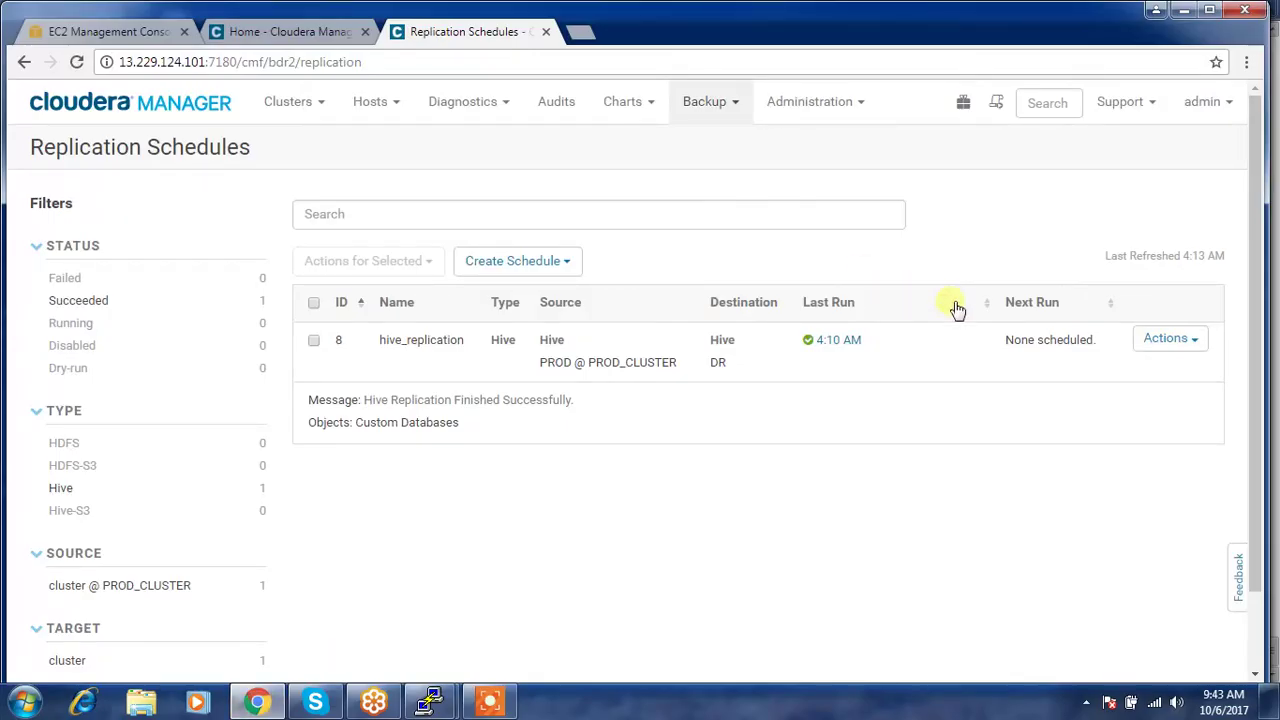
- Disable the hive_replication schedule from its Actions menu
click(1166, 338)
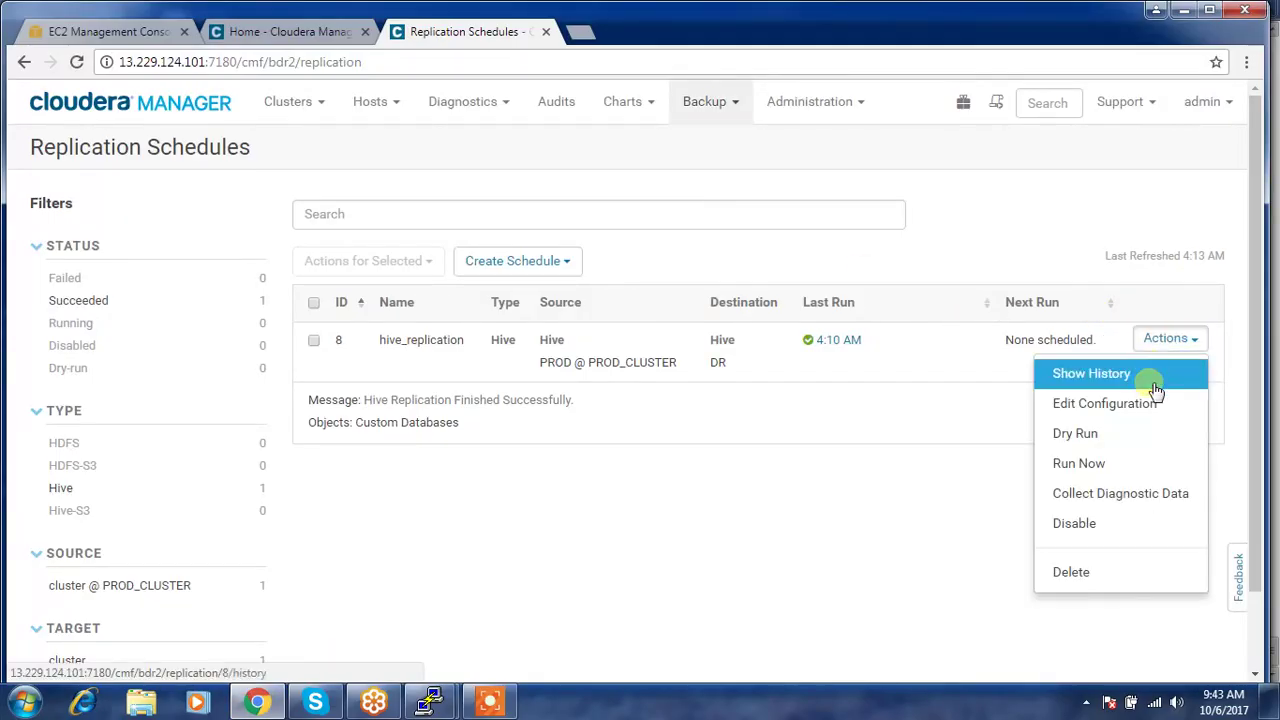
click(1076, 523)
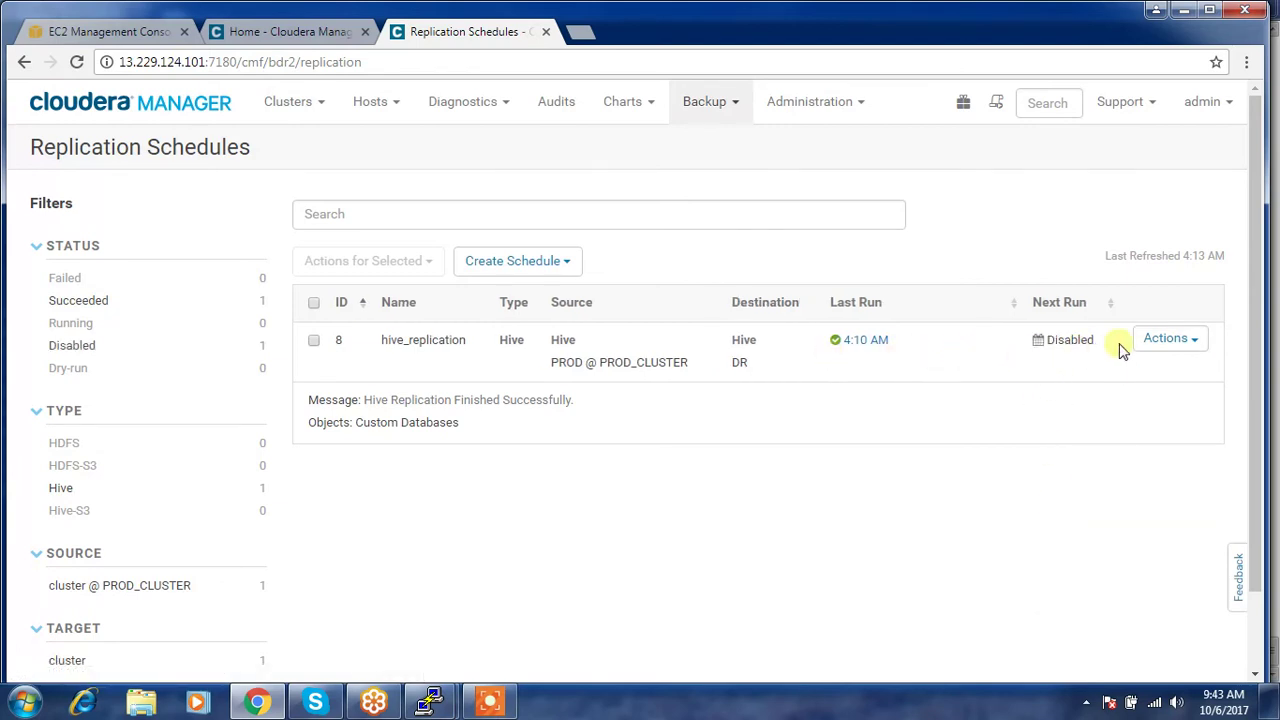
click(1155, 342)
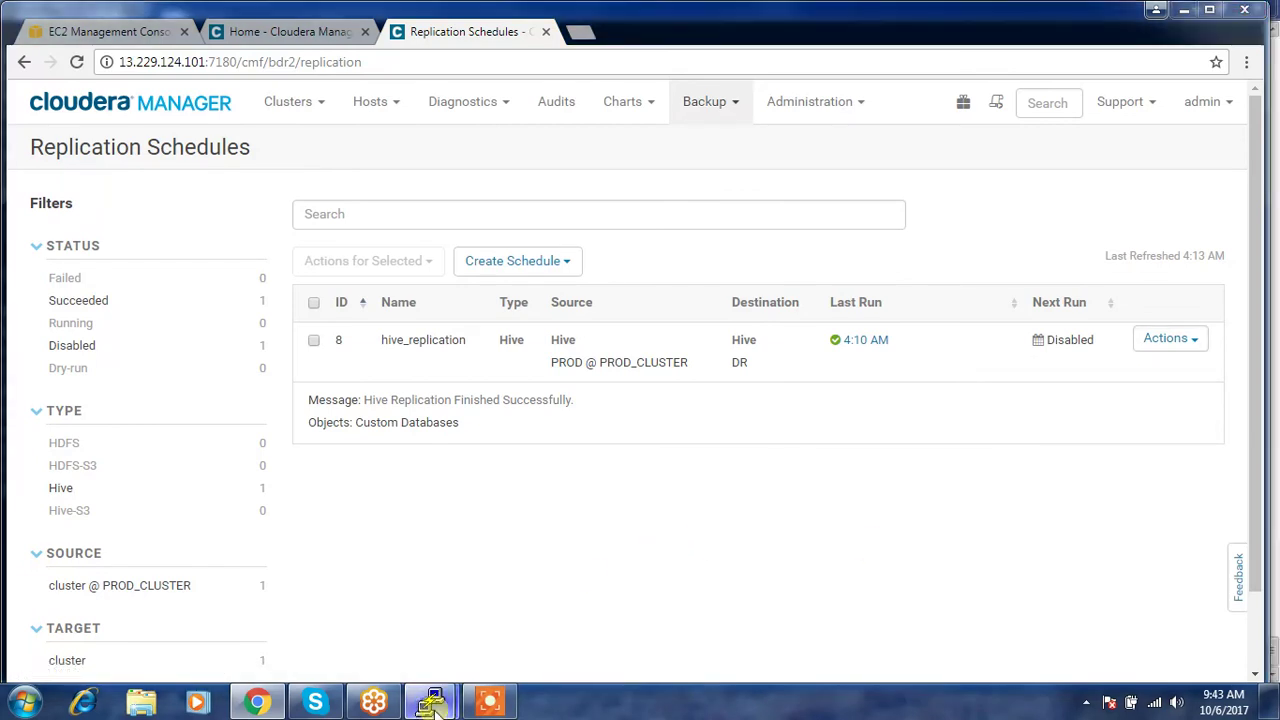
mouse_move(430, 702)
click(322, 591)
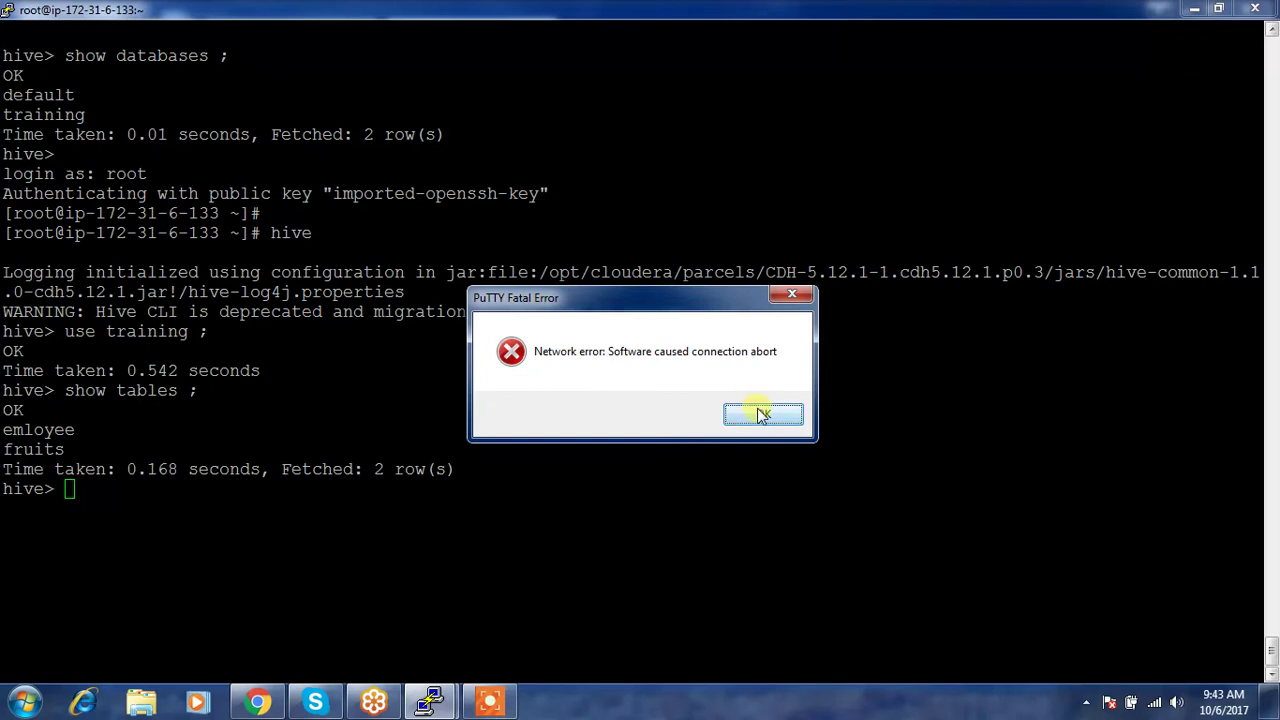
- Dismiss the network error and restart the dropped PuTTY session
click(763, 414)
right_click(405, 10)
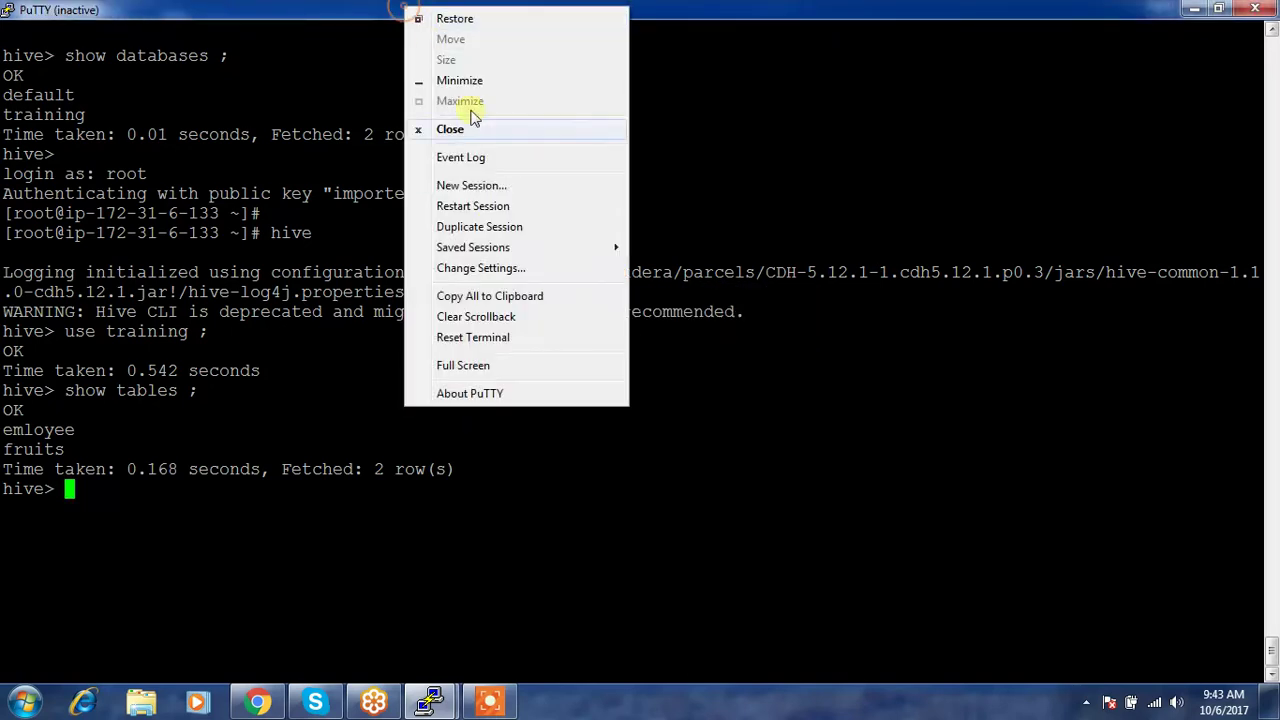
click(492, 210)
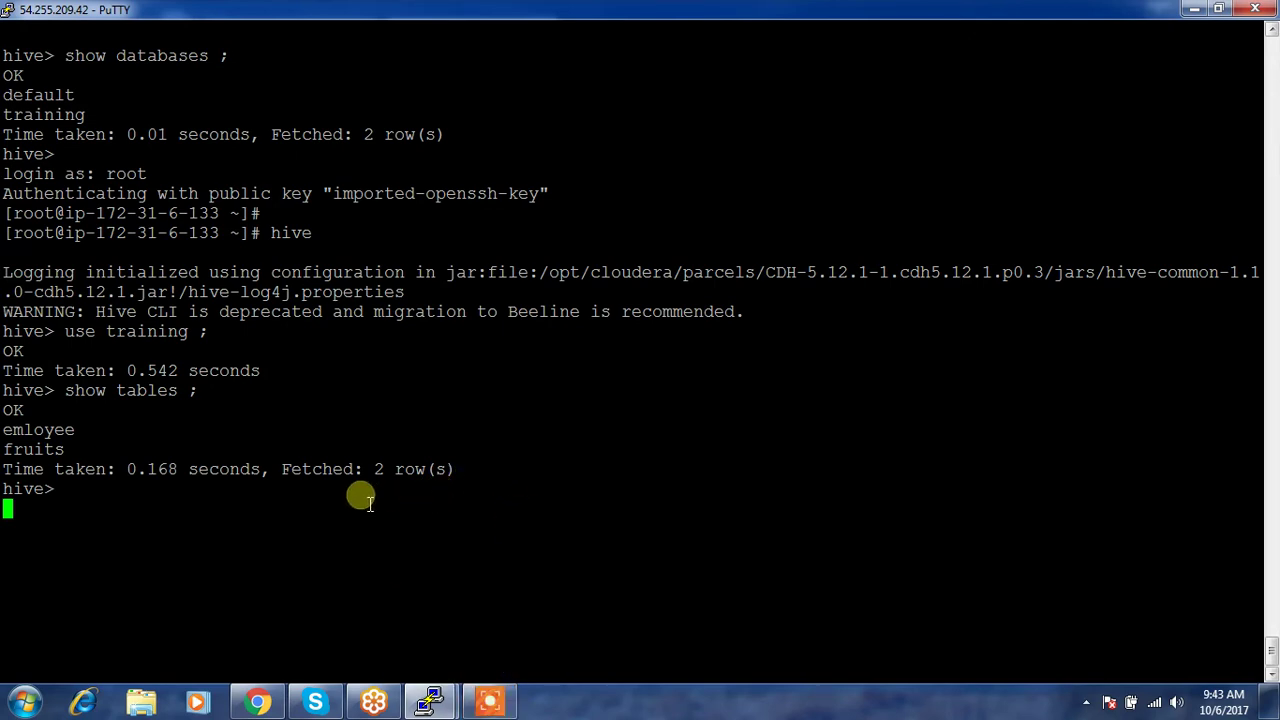
- Log in as root, launch hive, and list the default and training databases
text(root)
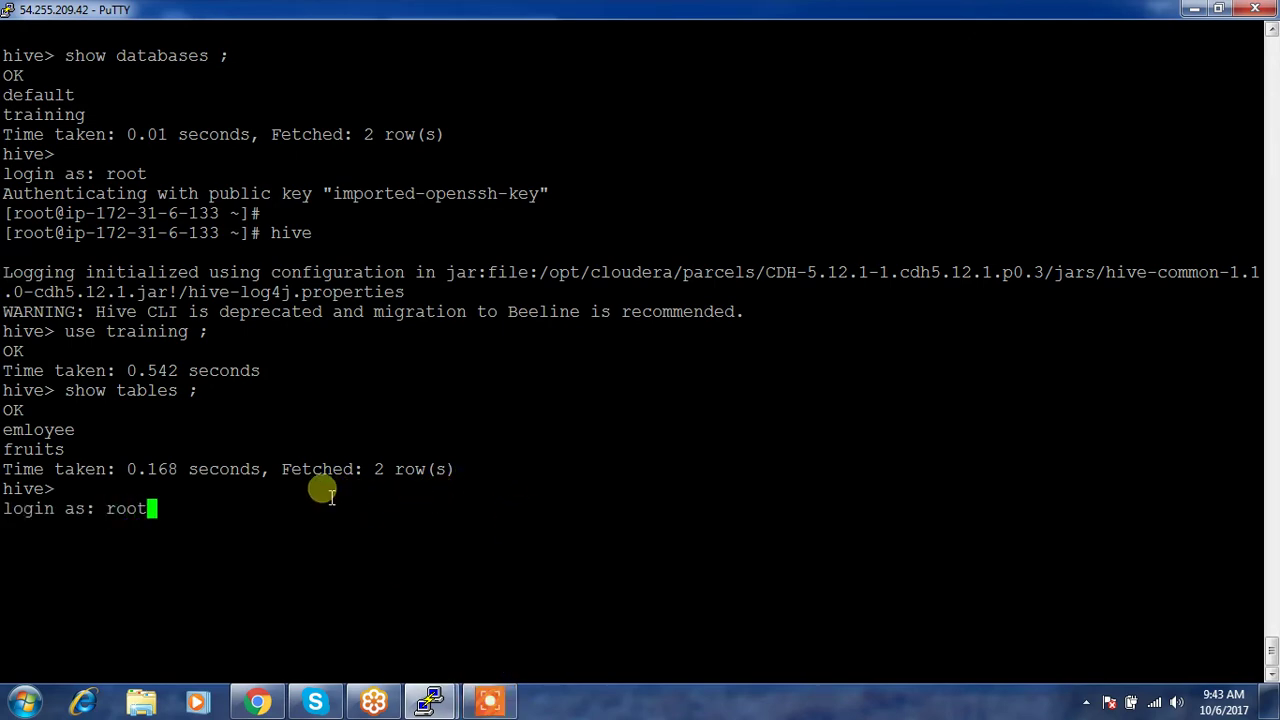
key(Return)
text(hive)
key(Return)
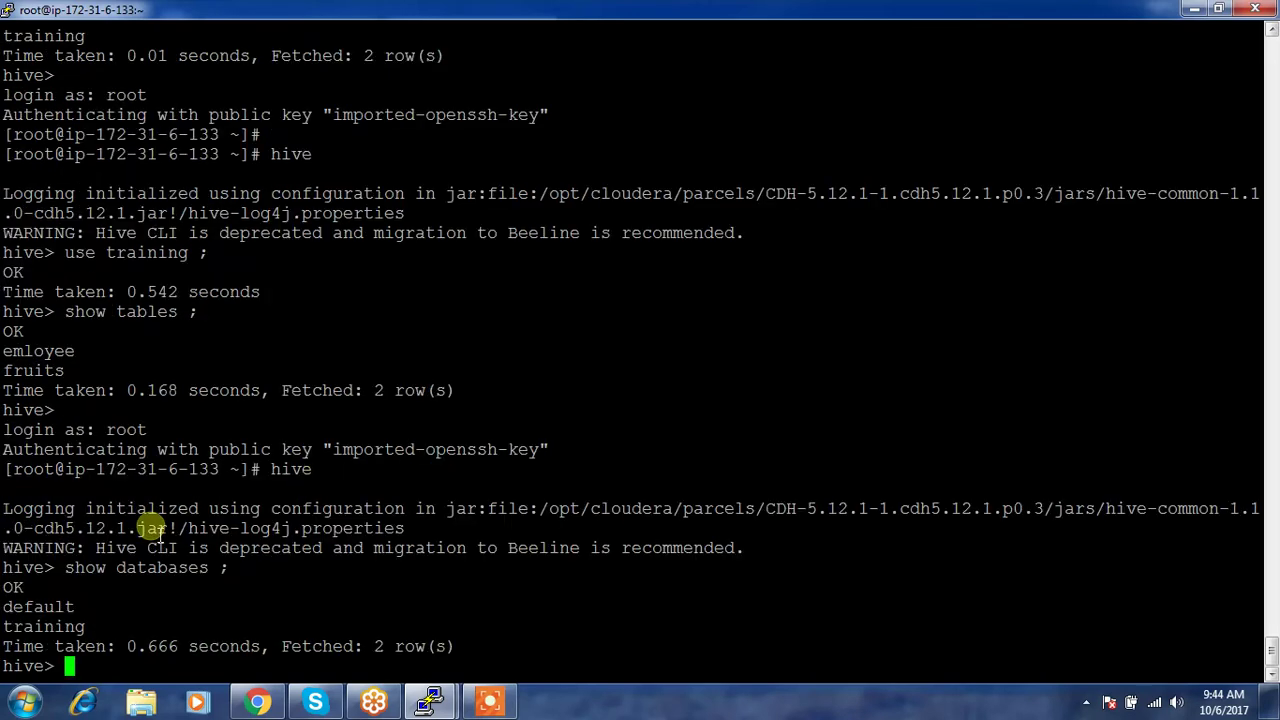
double_click(72, 627)
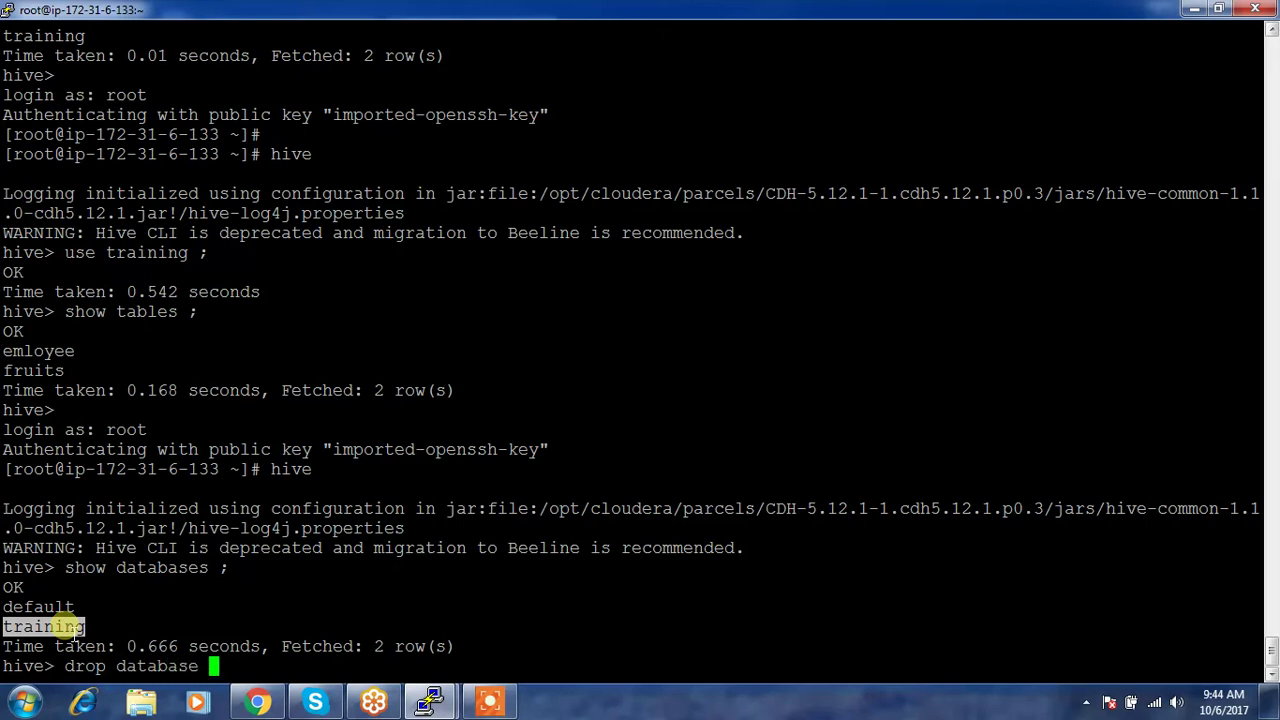
- Drop training with 'drop database training cascade;' after the plain drop fails, then list databases
right_click(72, 627)
key(Return)
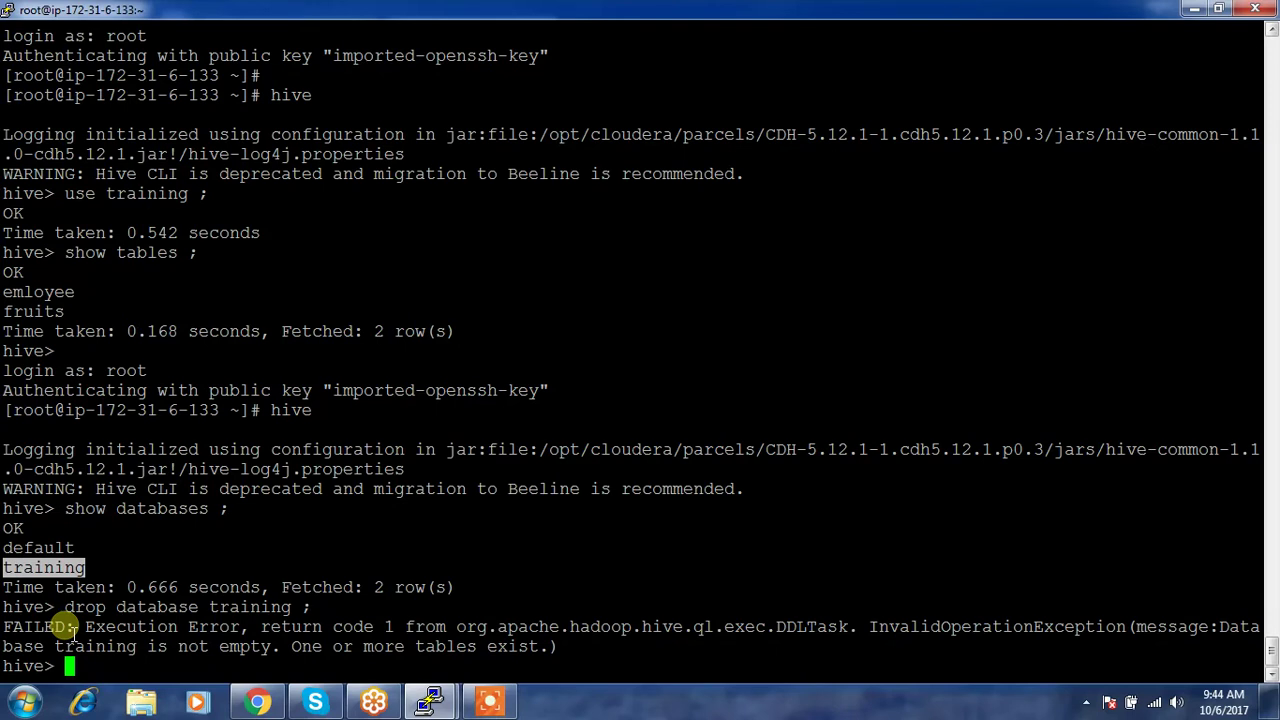
key(Up)
key(Left)
key(Left)
text(cascade)
key(Return)
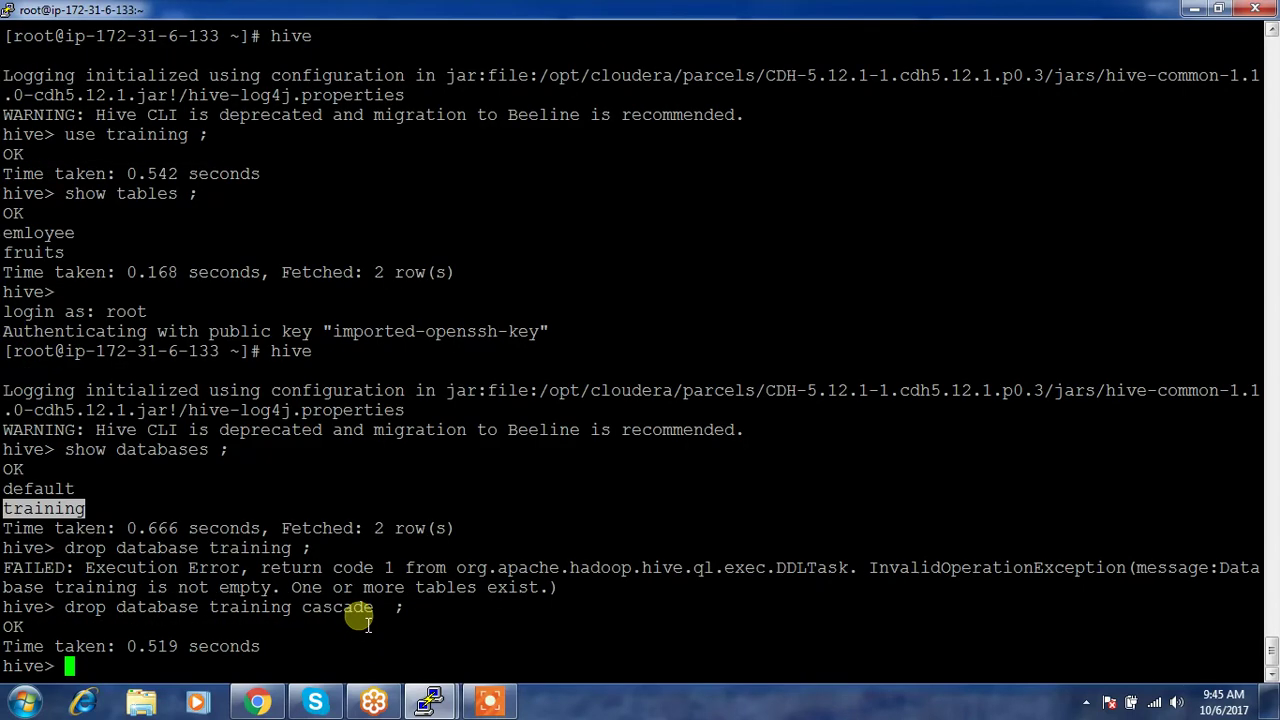
double_click(343, 615)
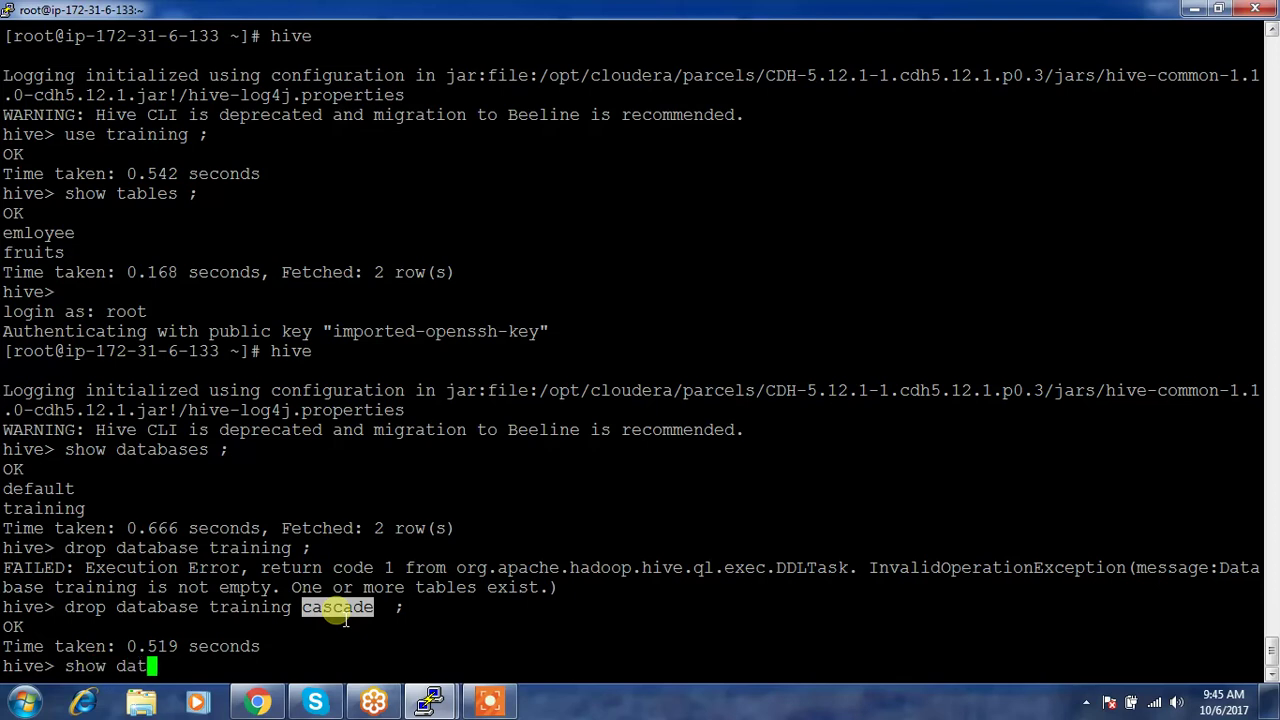
key(Return)
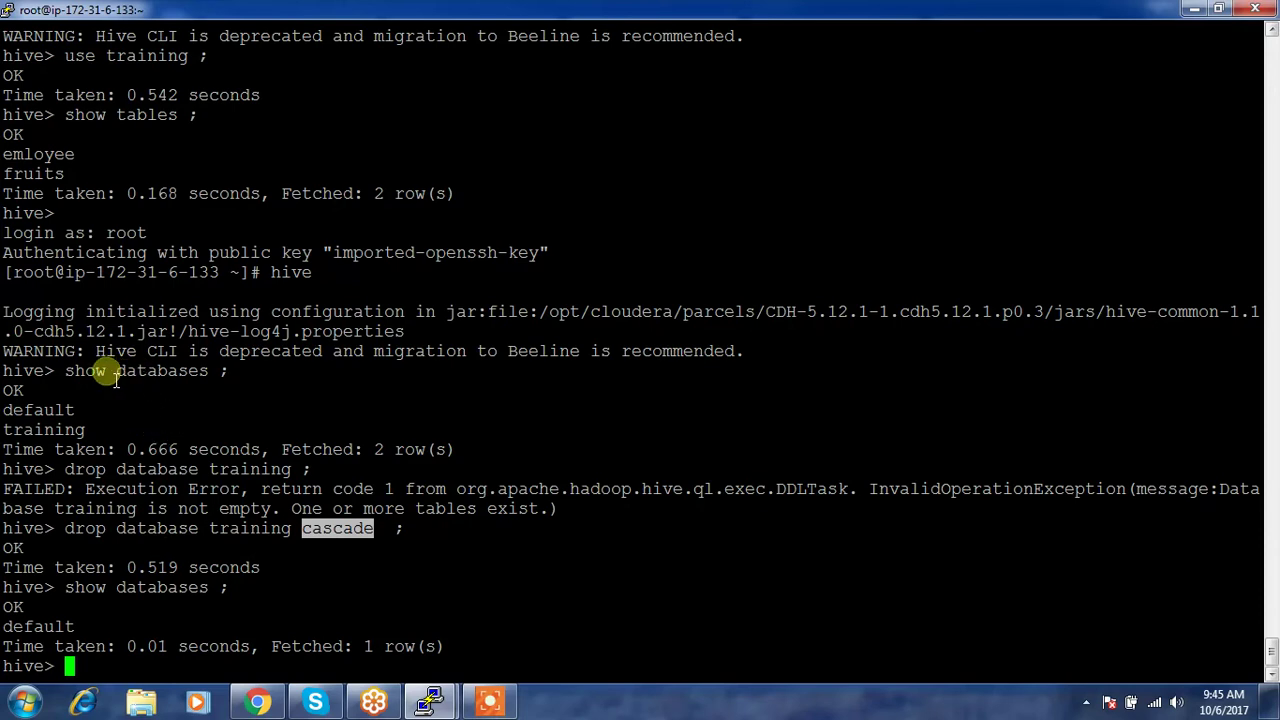
- Highlight the earlier database list, the failed drop error, and the successful cascade drop
drag(108, 372, 199, 372)
click(44, 411)
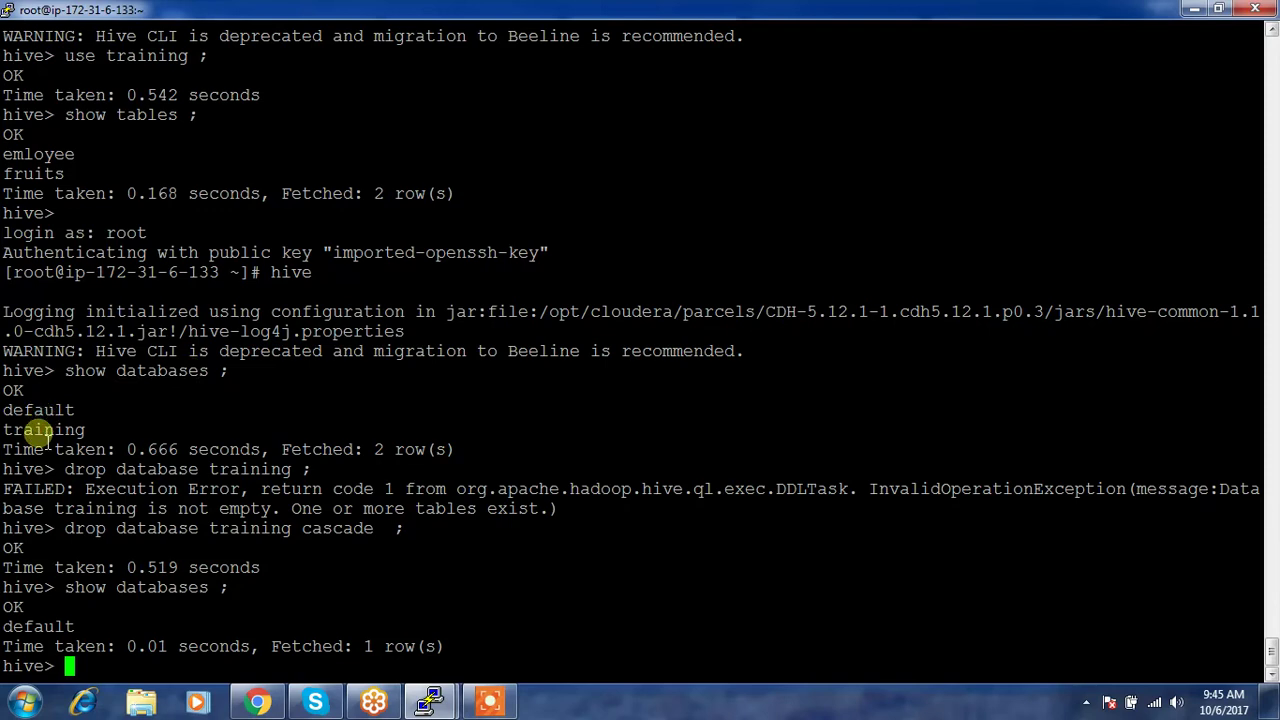
double_click(40, 430)
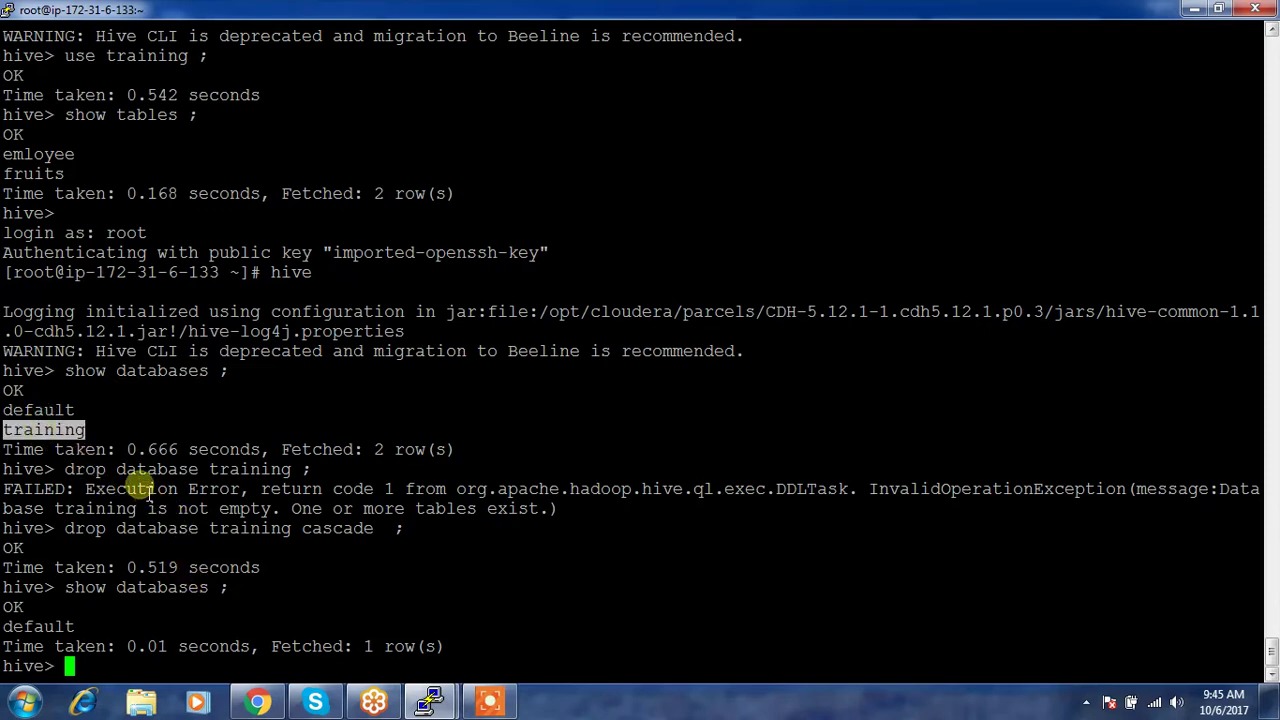
click(88, 467)
drag(88, 467, 274, 489)
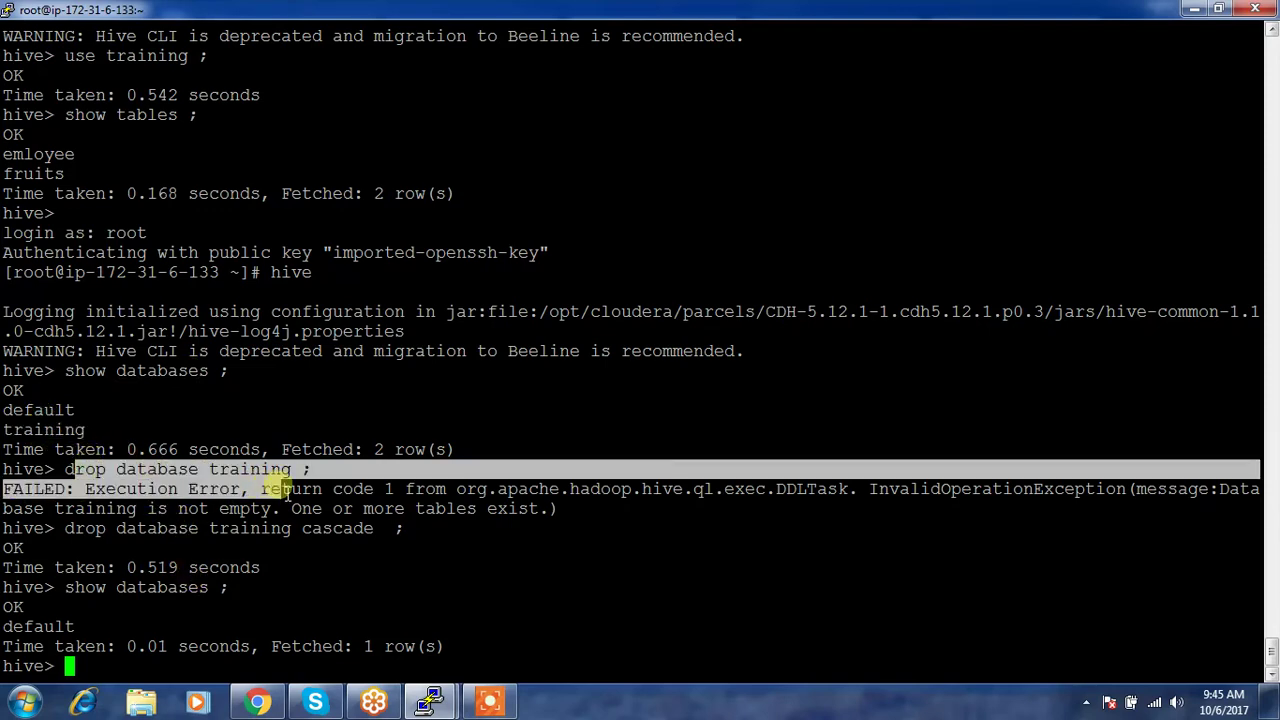
click(260, 550)
drag(72, 530, 404, 530)
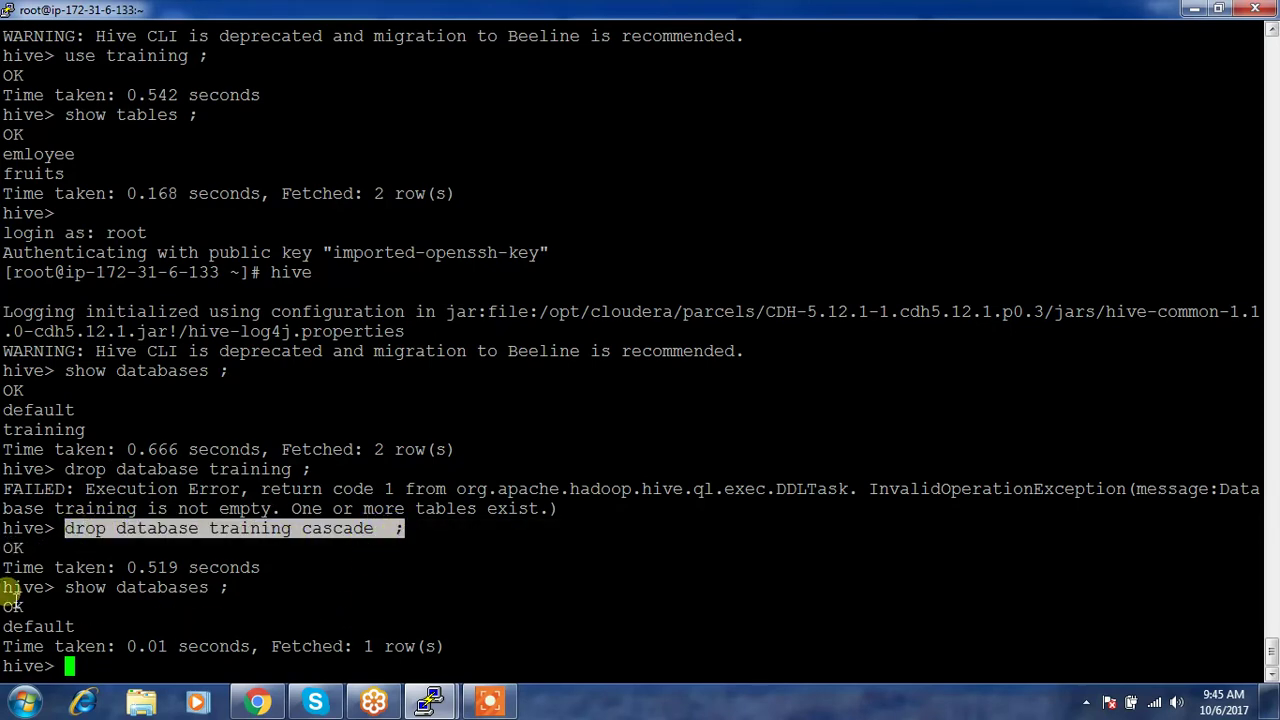
- Close the Google, Hortonworks forum and DeZyre search tabs in Chrome
mouse_move(258, 703)
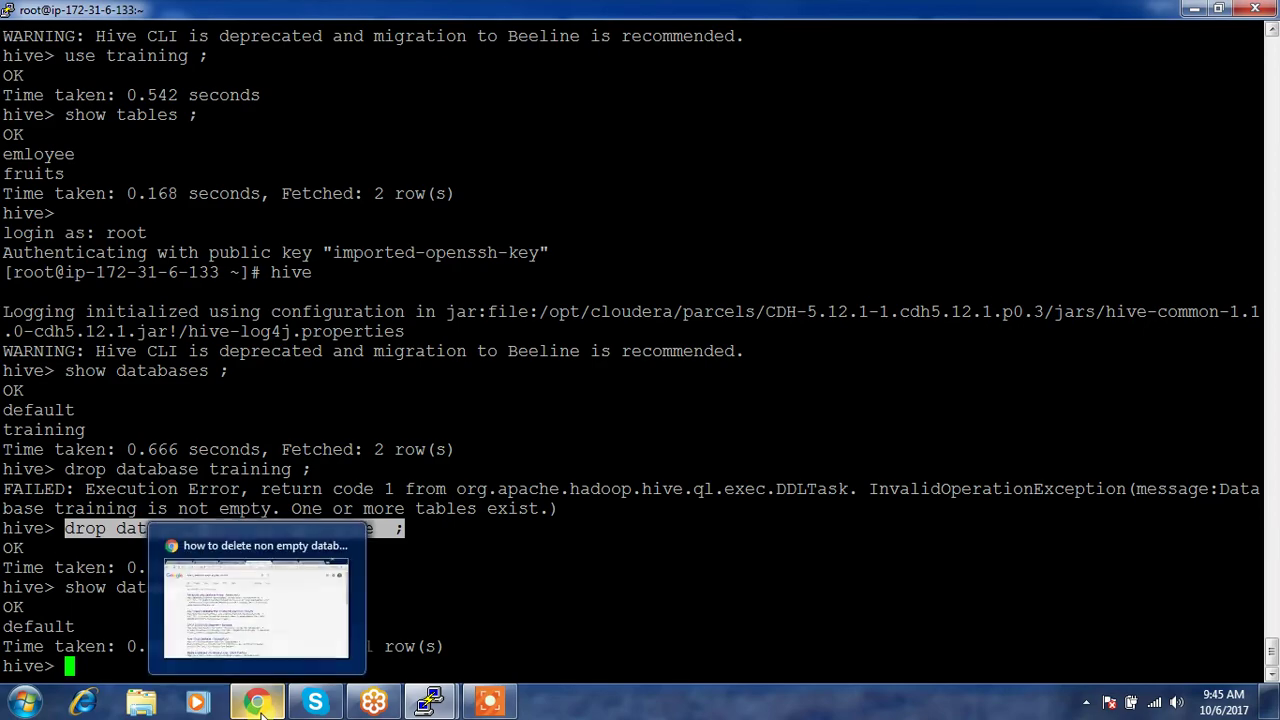
click(256, 580)
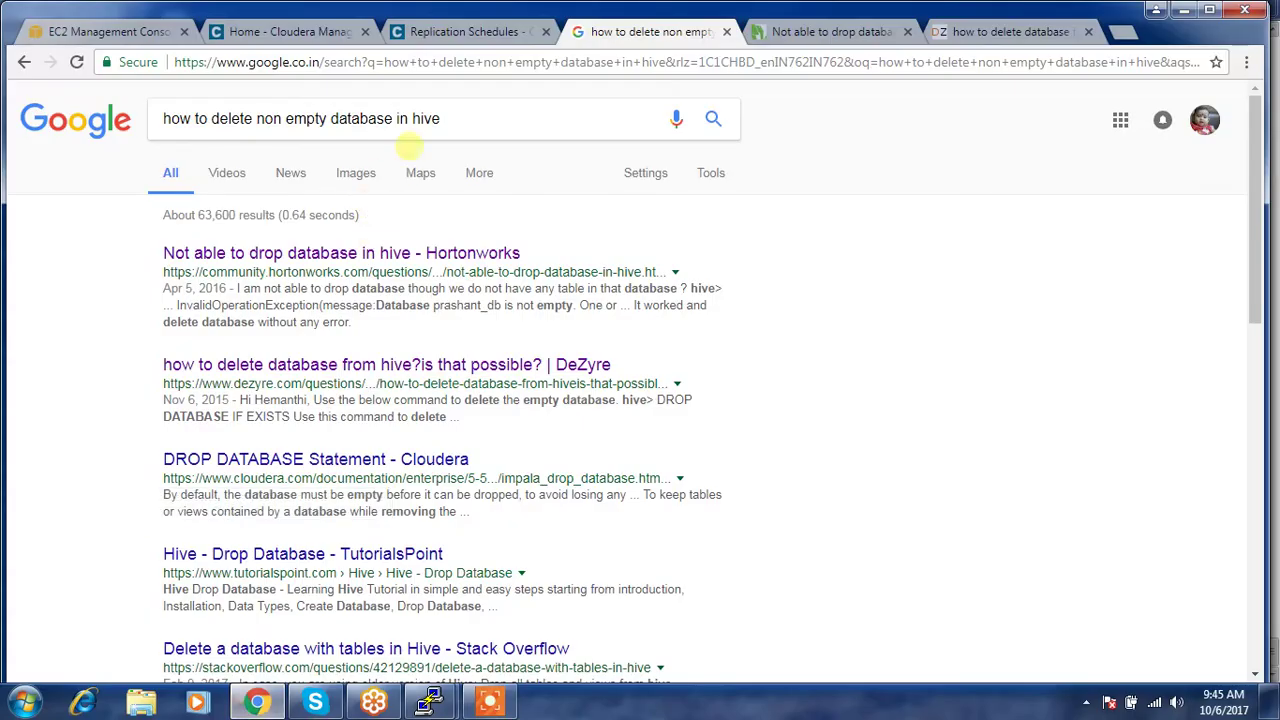
click(727, 31)
click(727, 31)
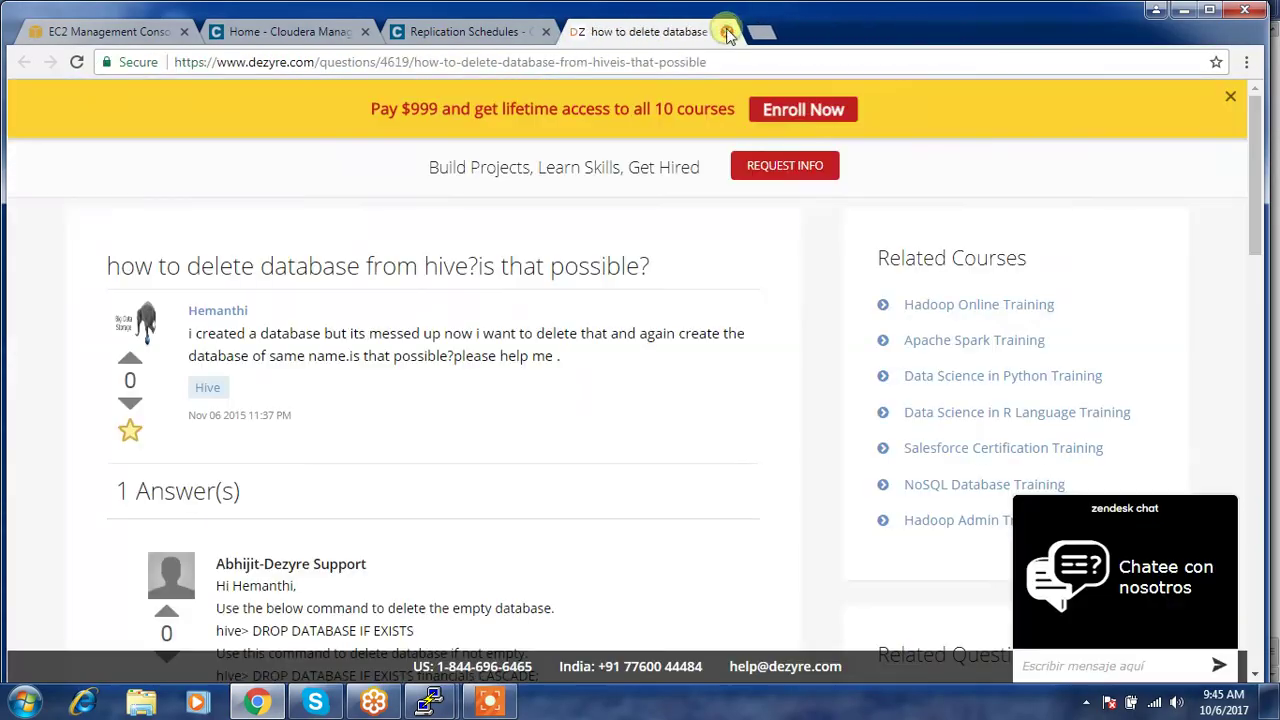
click(727, 31)
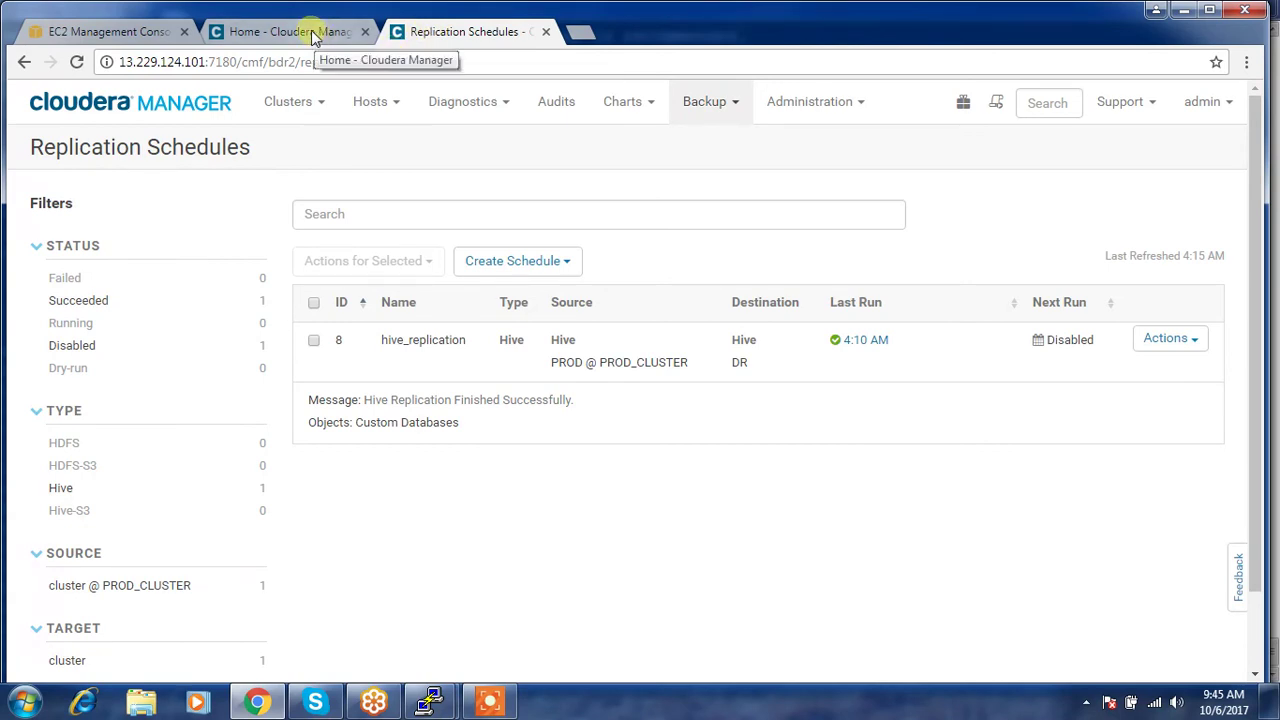
- Open the Add Peer form on PROD's Backup > Peers page
click(313, 36)
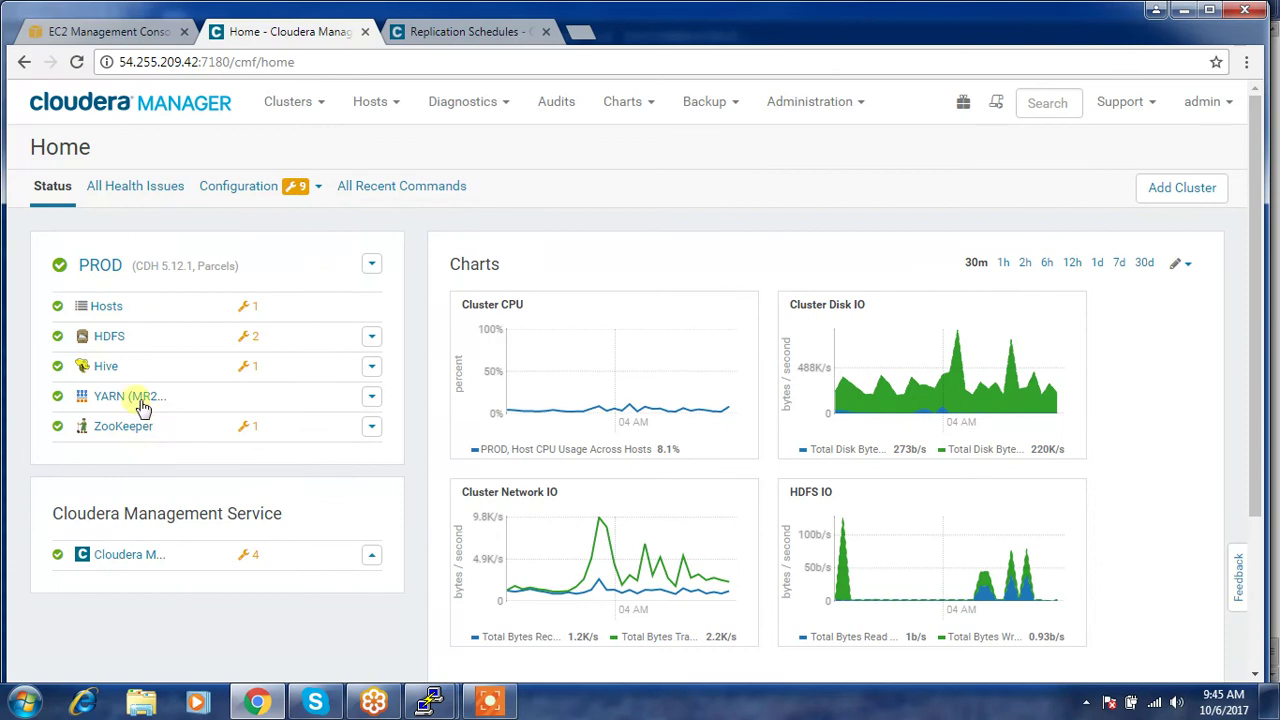
click(736, 106)
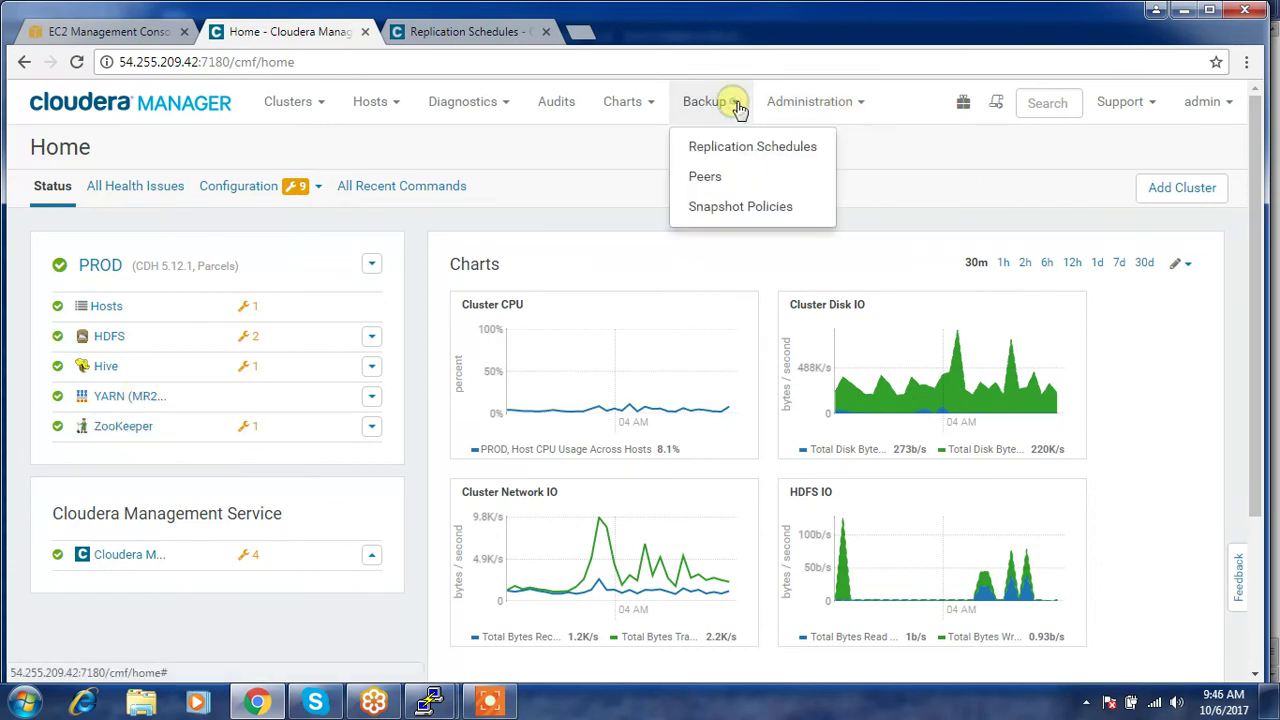
click(708, 176)
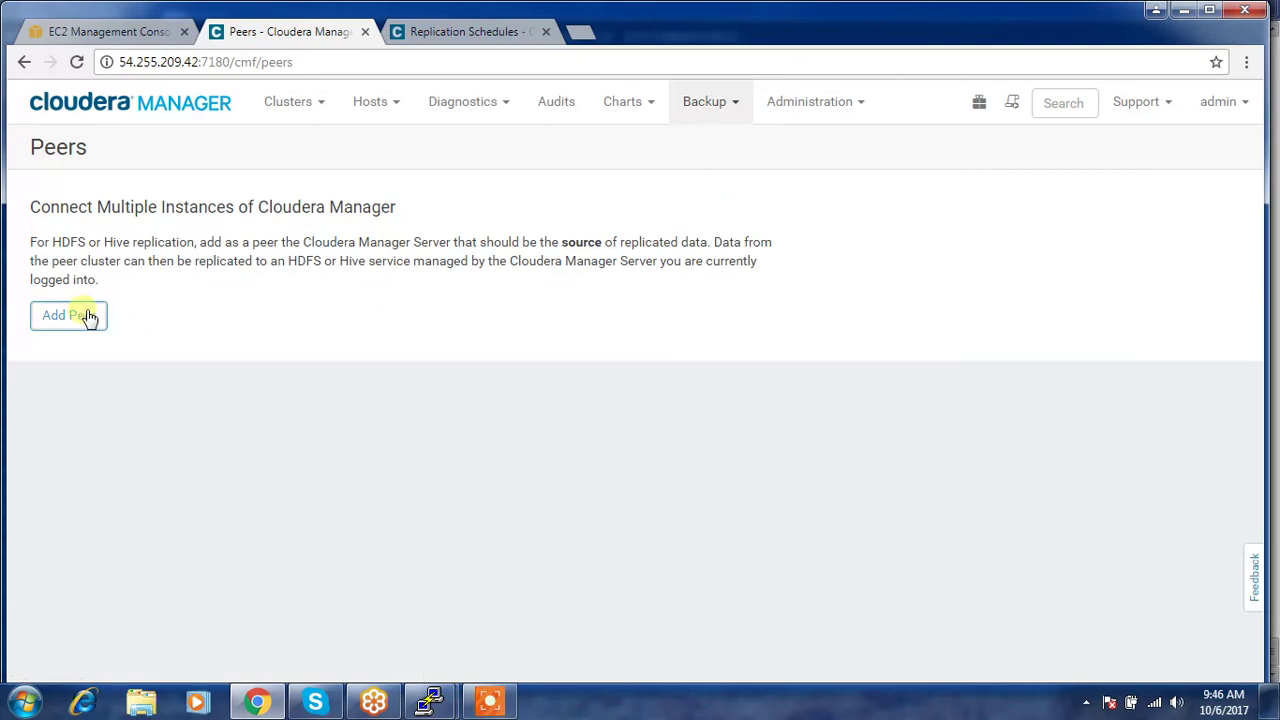
click(83, 315)
- Exit the Hive shell with 'quit;' and switch to the DR Replication Schedules tab
mouse_move(430, 702)
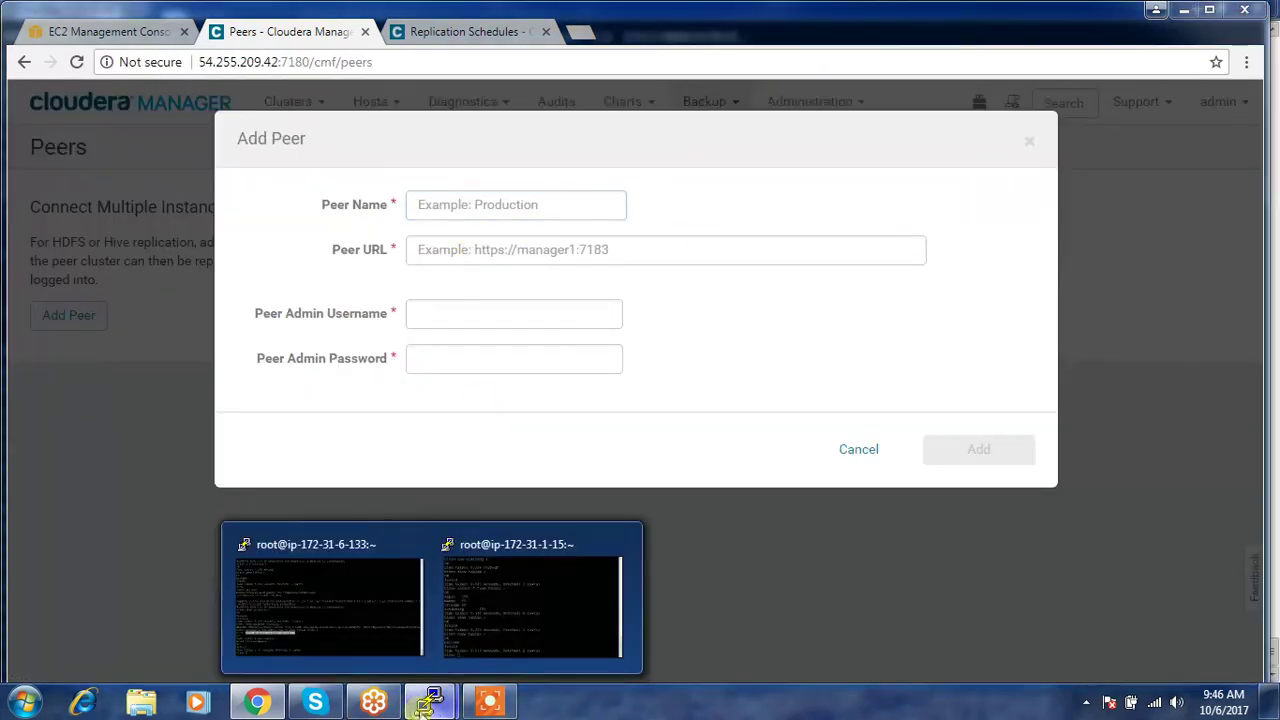
click(510, 612)
text(qu)
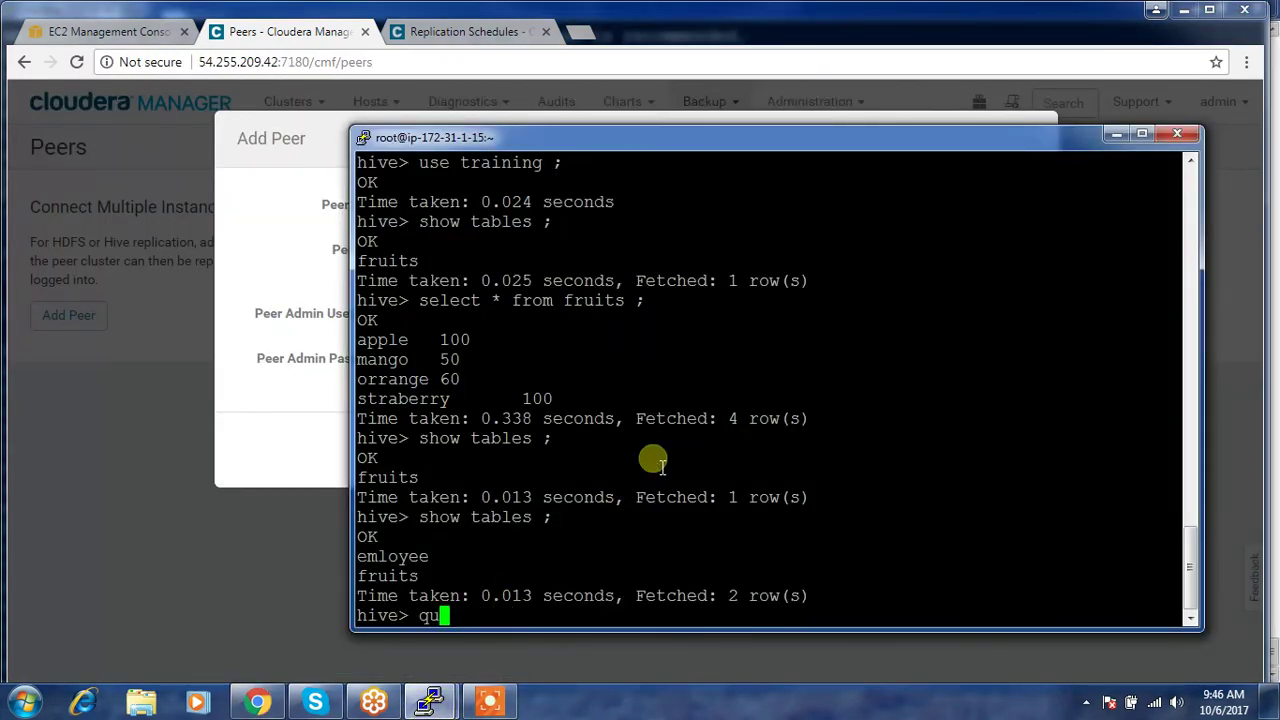
text(it)
key(Return)
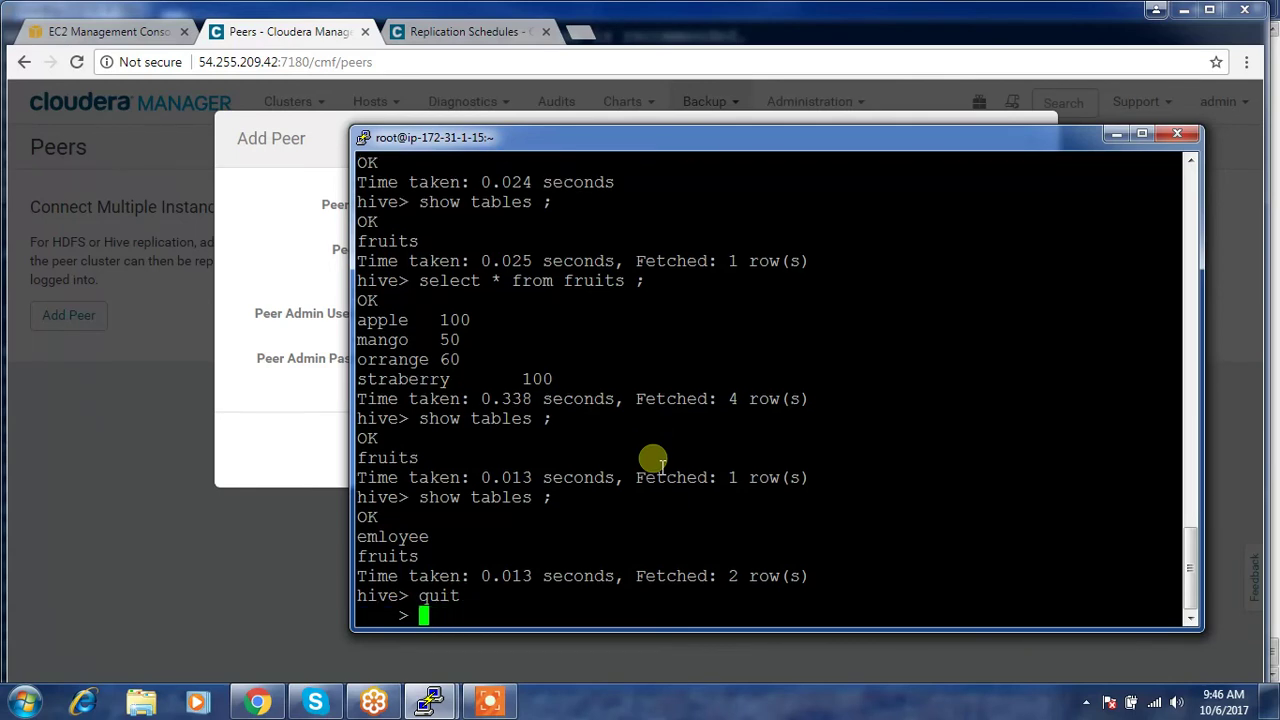
text(;)
key(Return)
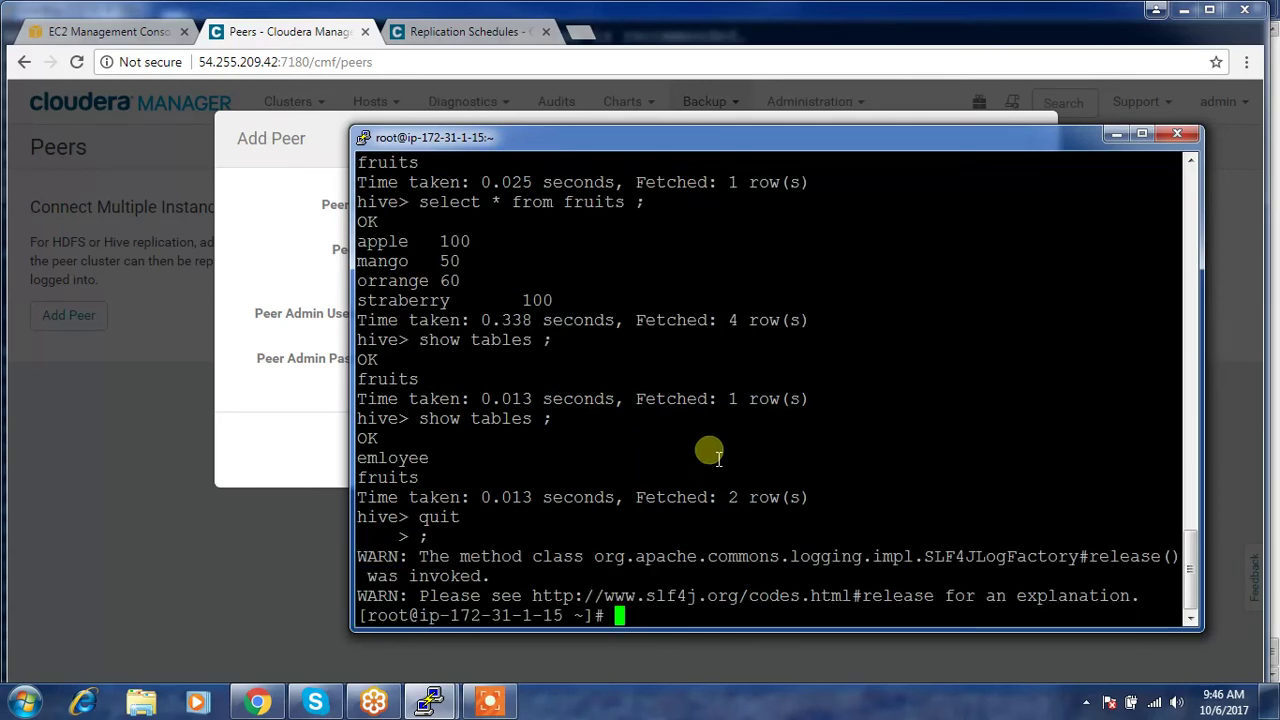
click(470, 32)
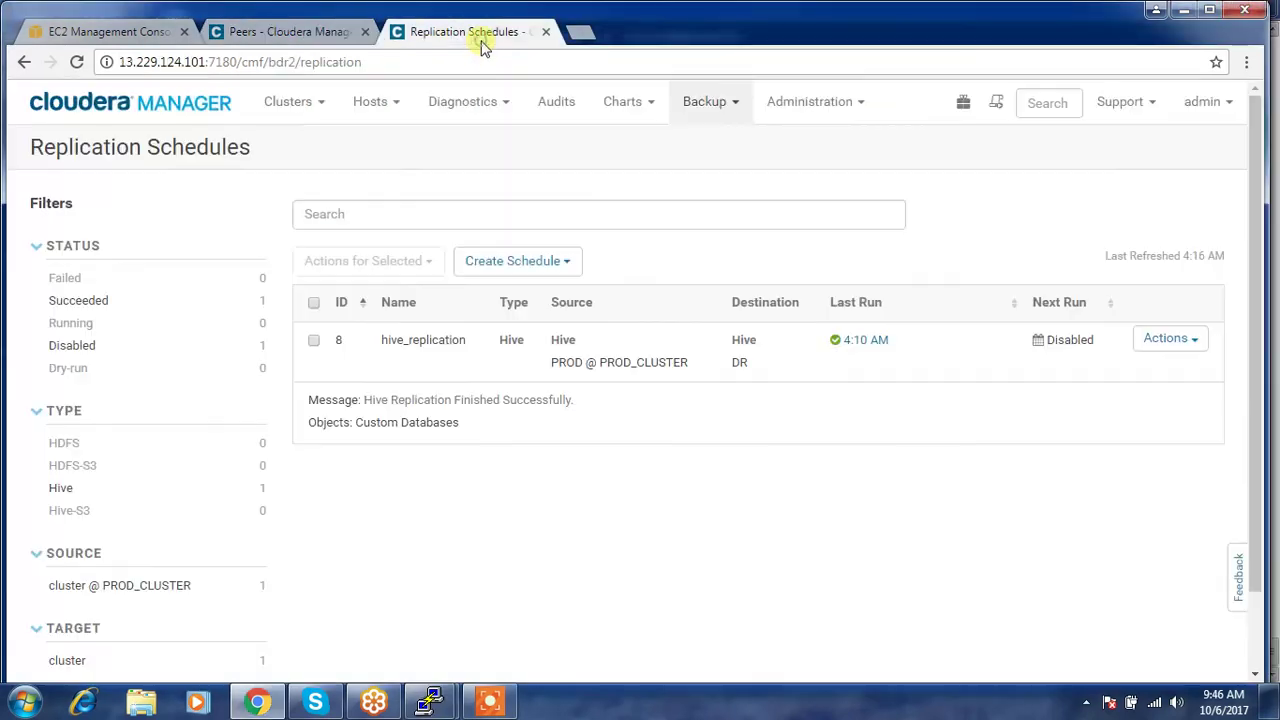
- Copy the DR host's full name from the DR cluster's All Hosts list
click(188, 104)
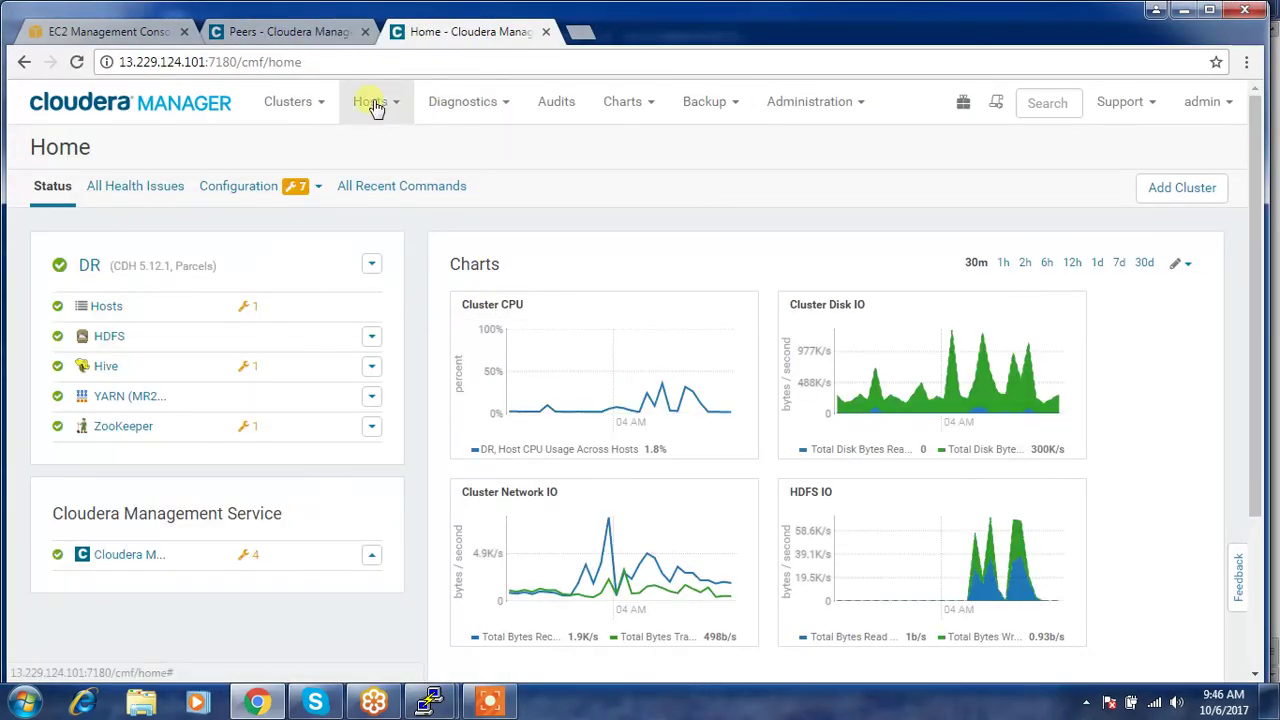
click(372, 104)
click(372, 145)
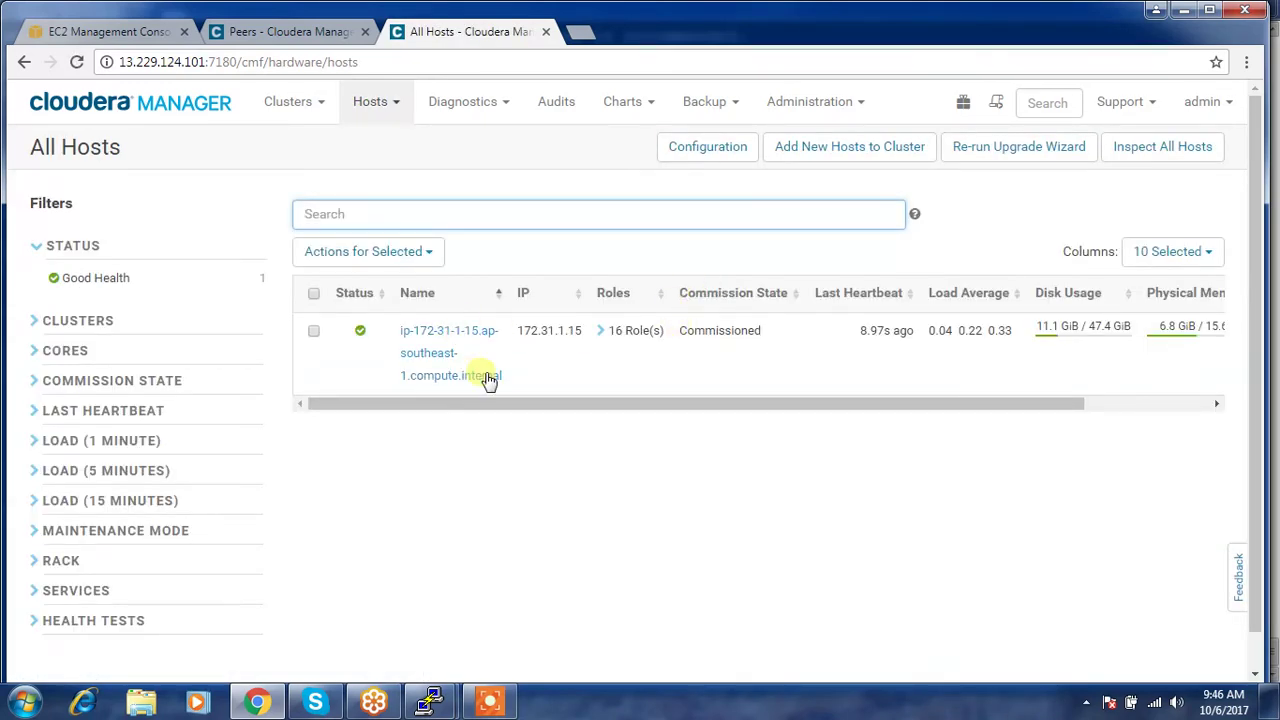
drag(505, 378, 416, 334)
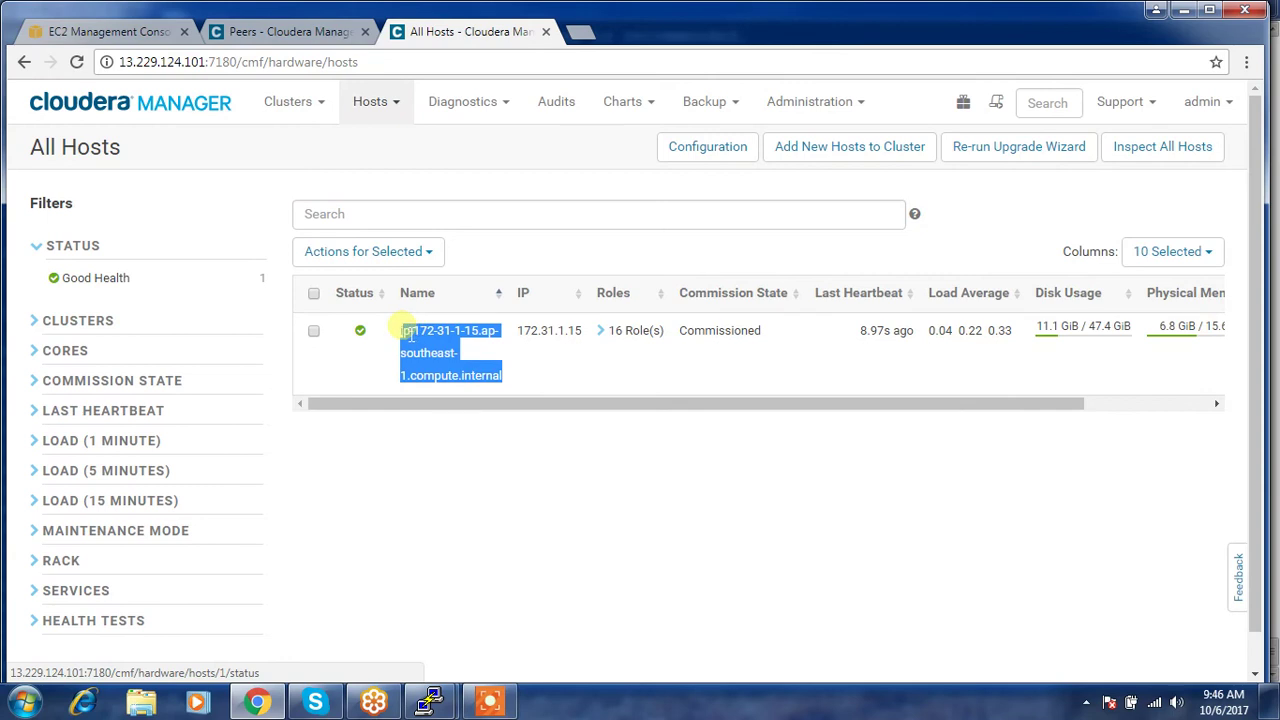
click(508, 382)
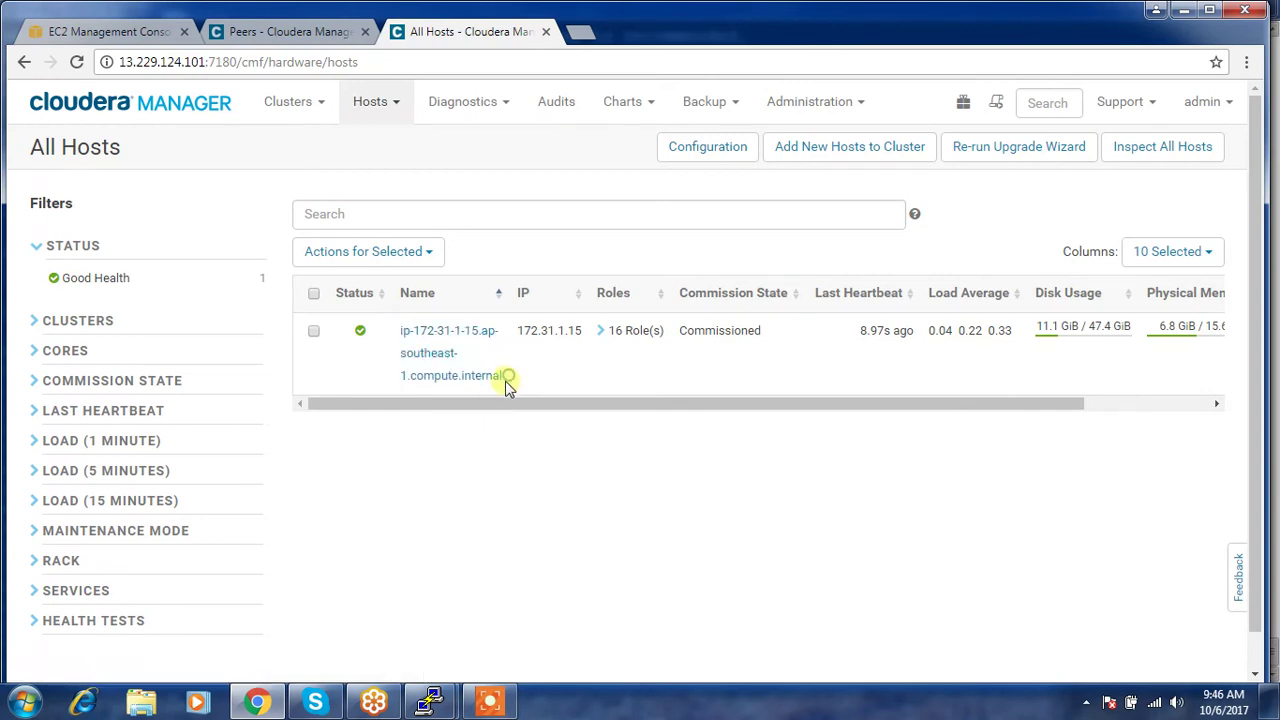
drag(503, 376, 398, 338)
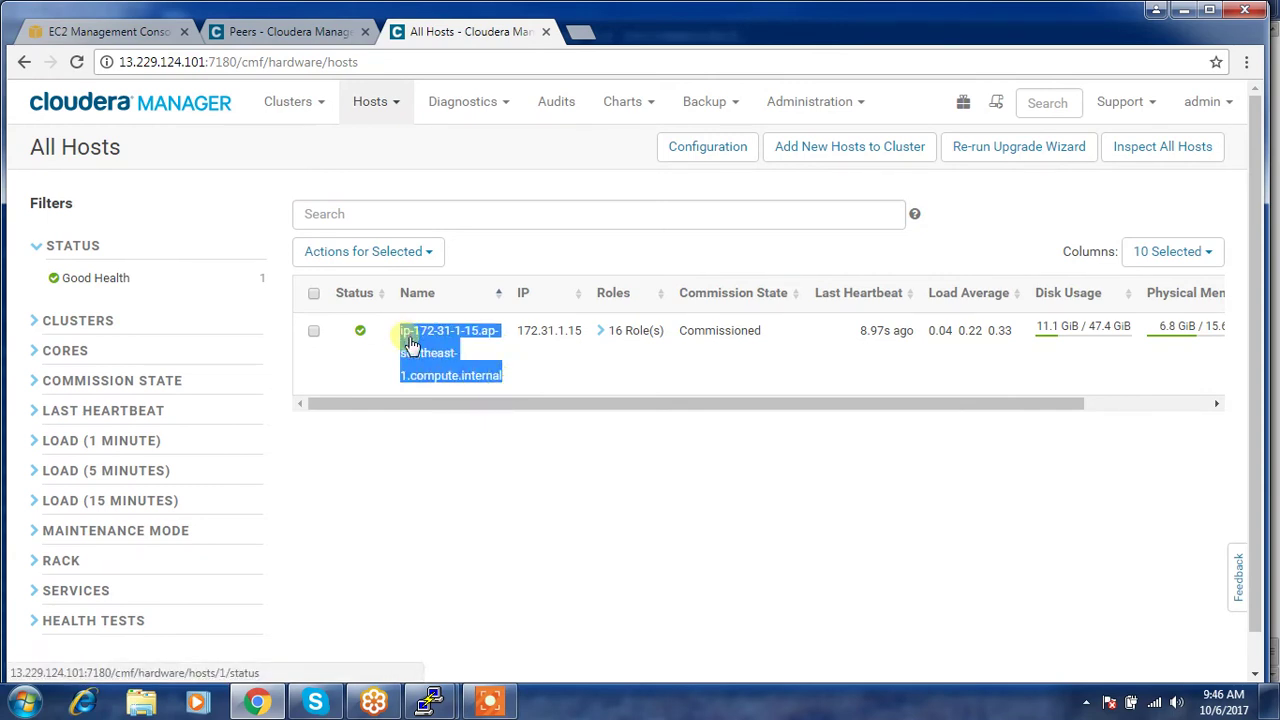
click(283, 33)
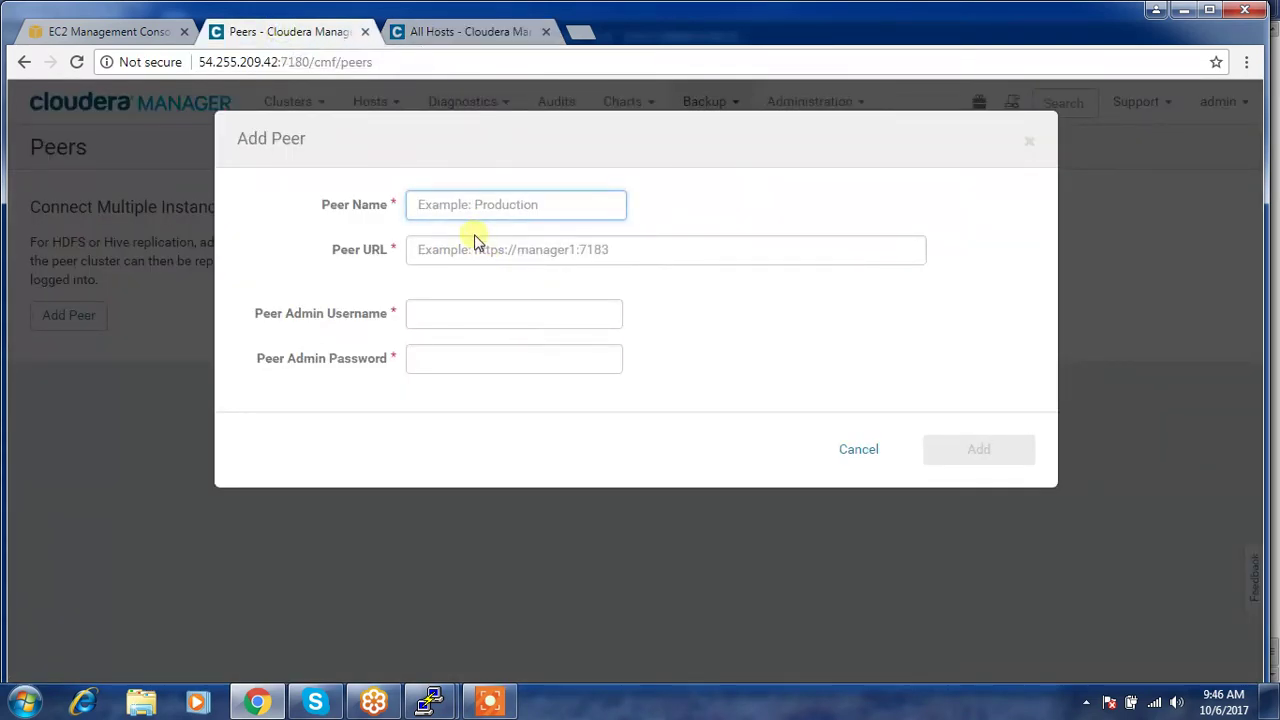
text(DR)
click(470, 234)
click(455, 251)
text(http://)
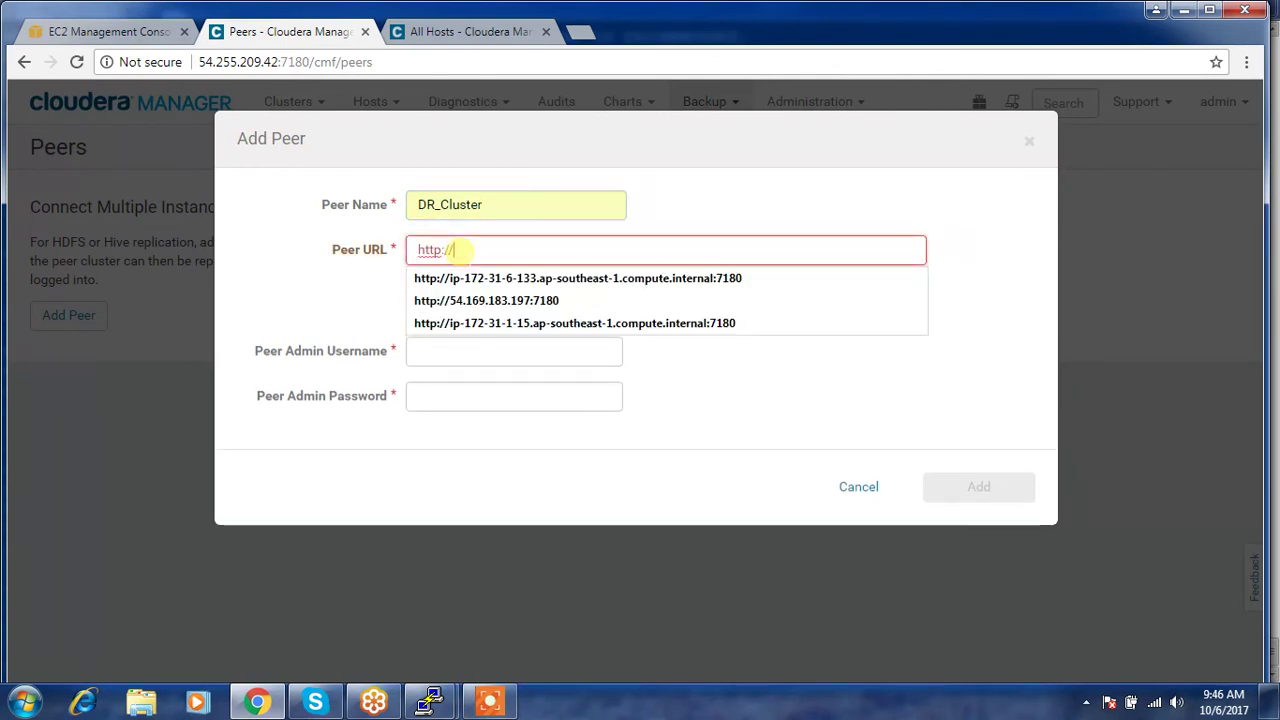
text(://ip-172-31-1-15.ap-southeast-1.compute.internal)
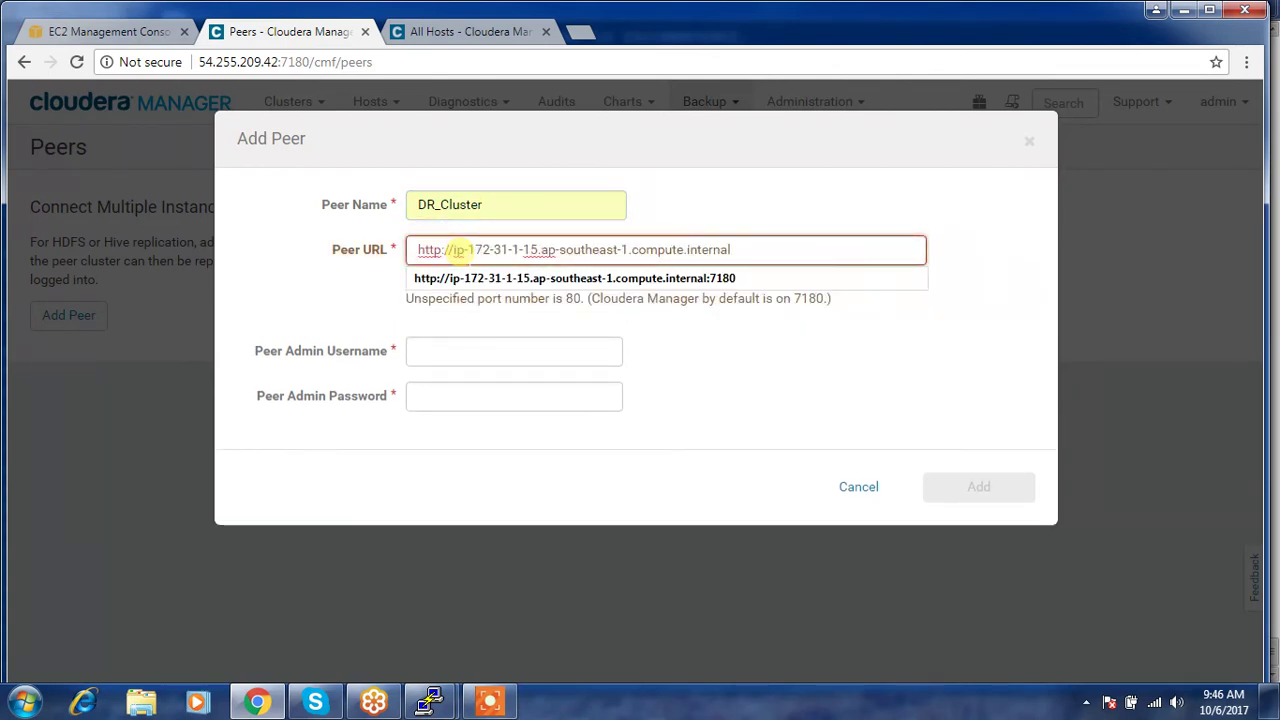
key(Down)
key(Return)
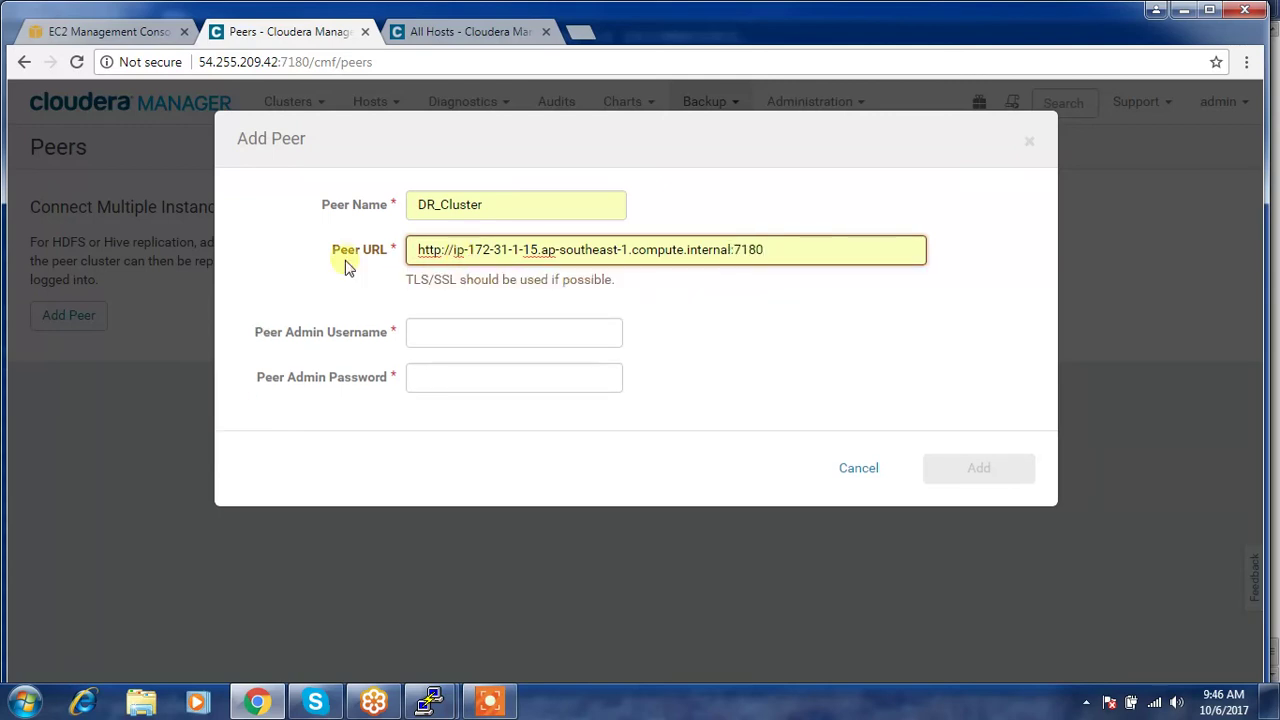
- Enter the admin username and password, add the peer, and dismiss the connectivity result
click(435, 333)
text(admi)
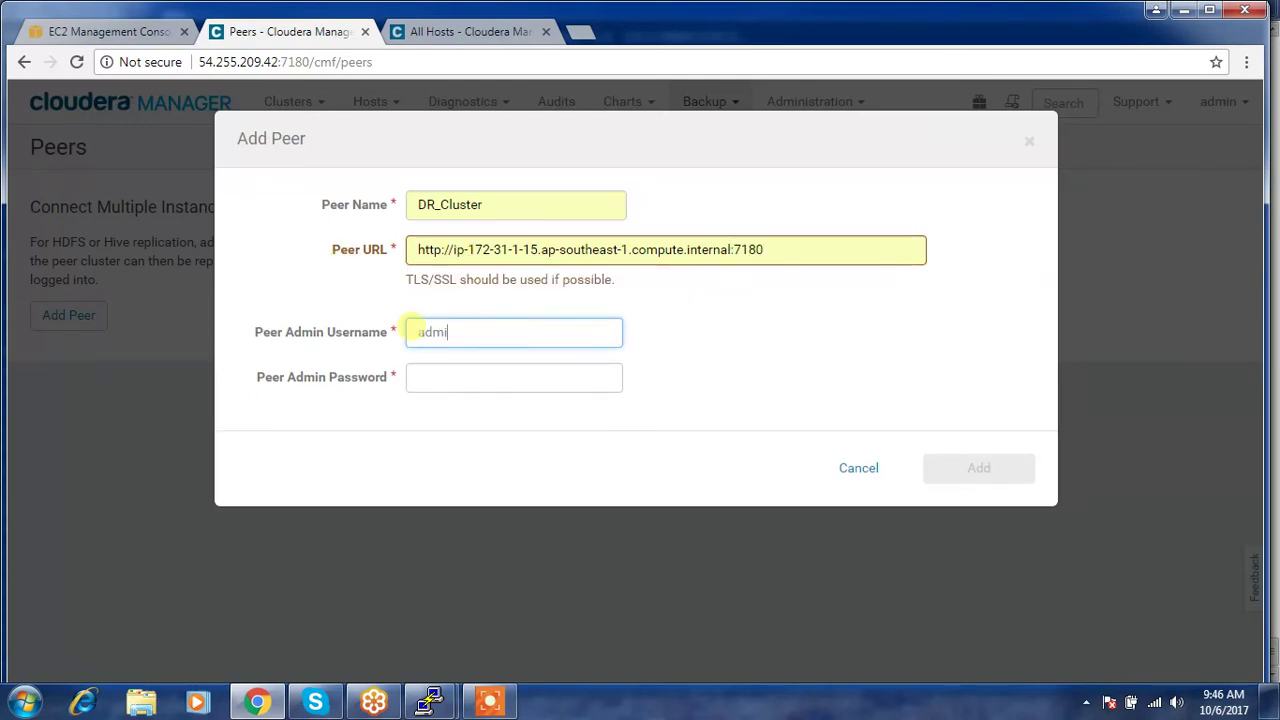
text(n)
key(Tab)
text(admin)
click(951, 467)
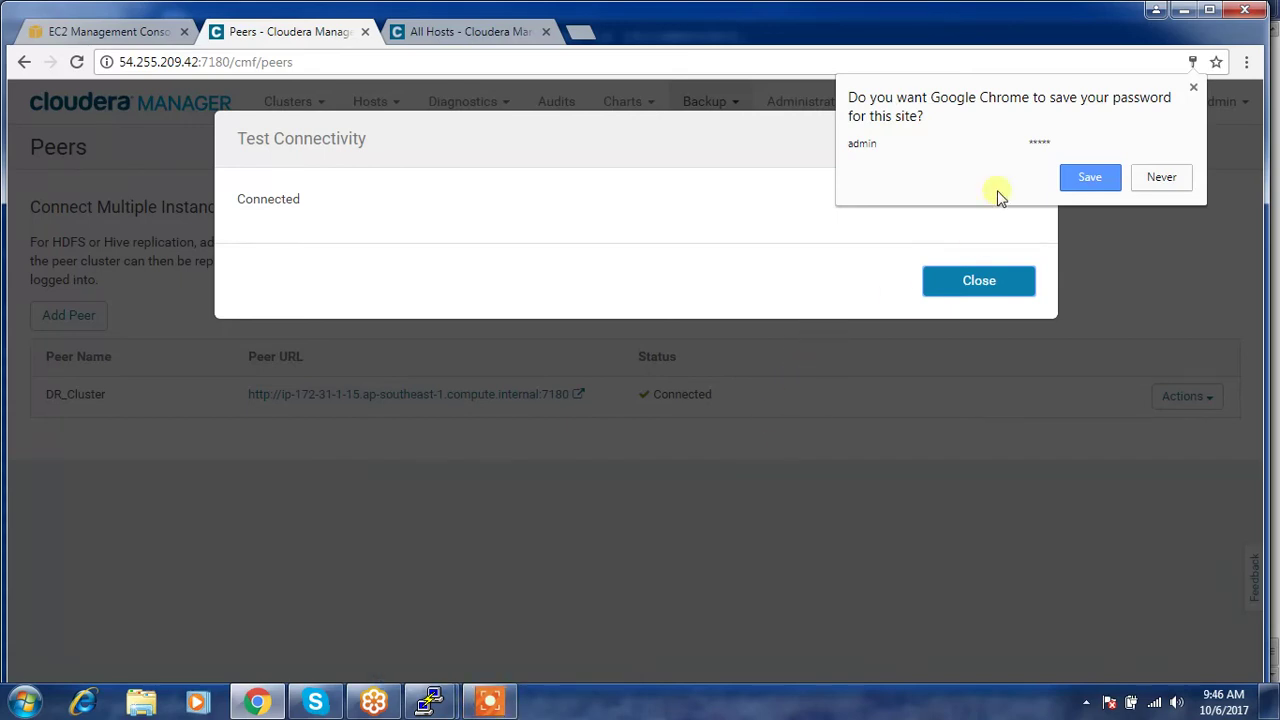
click(1086, 177)
click(990, 279)
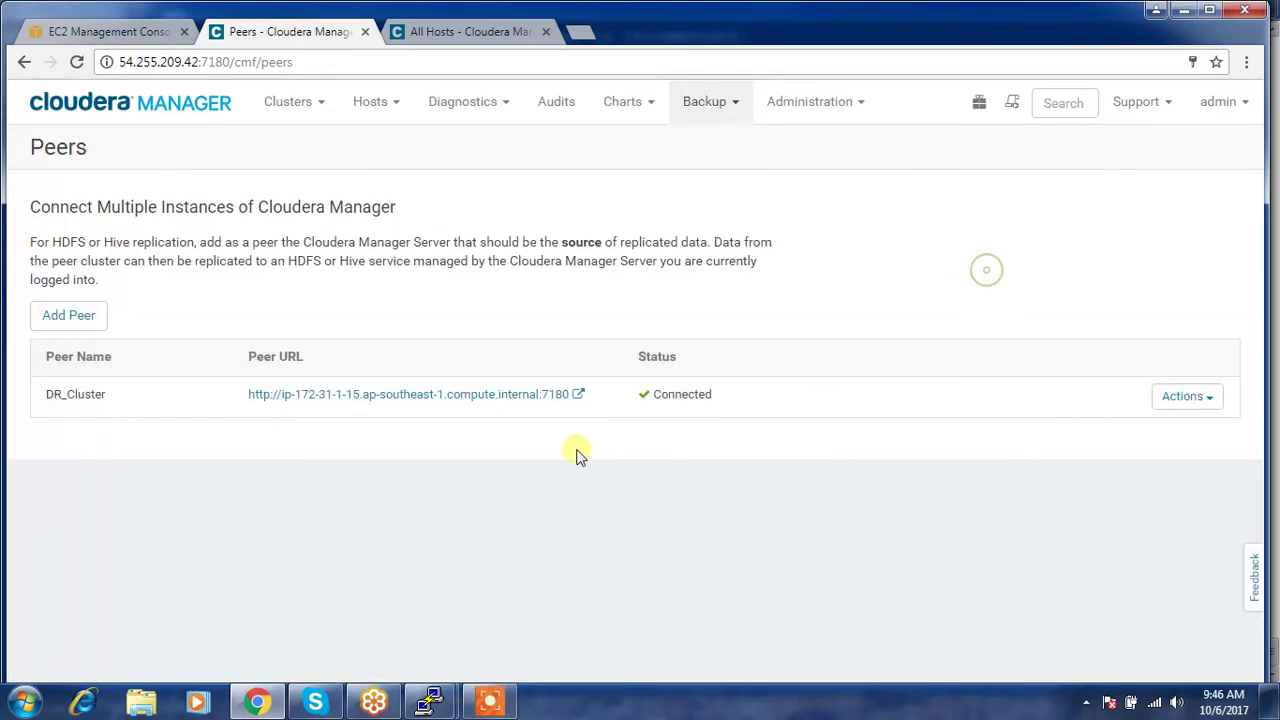
- Start a new Hive replication named DR_recovery with DR_Cluster as the source
click(739, 108)
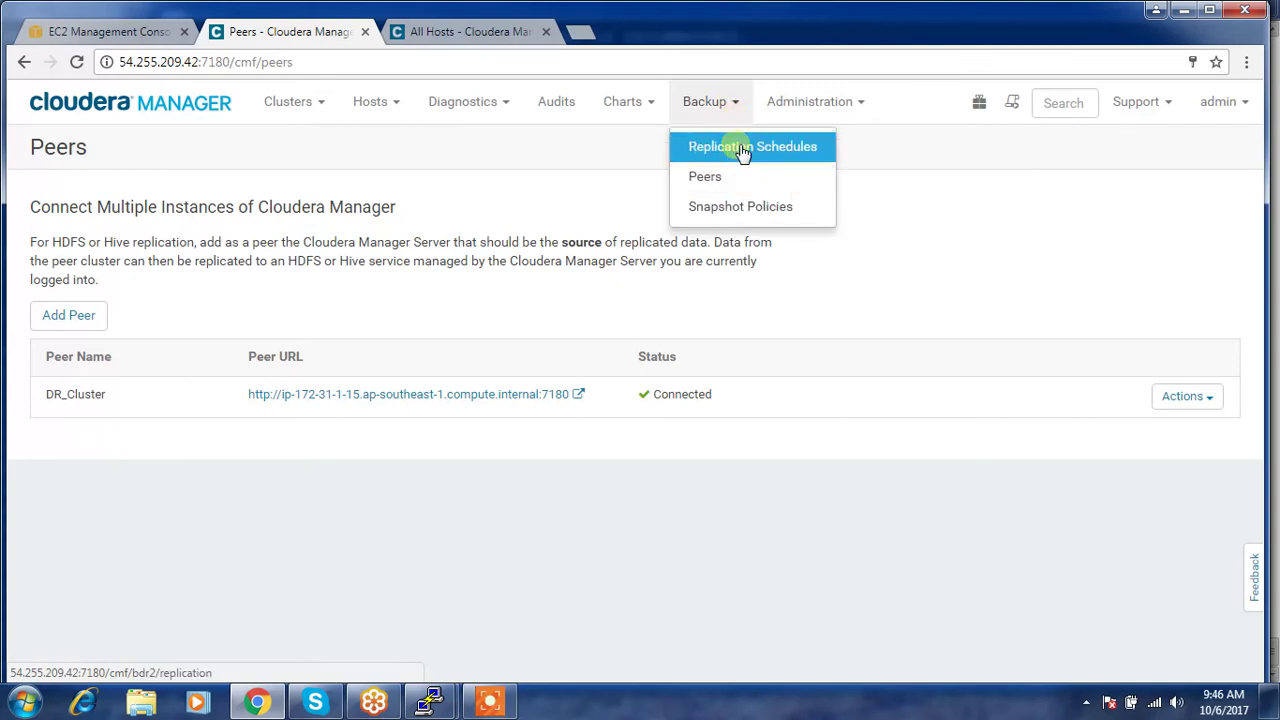
click(742, 148)
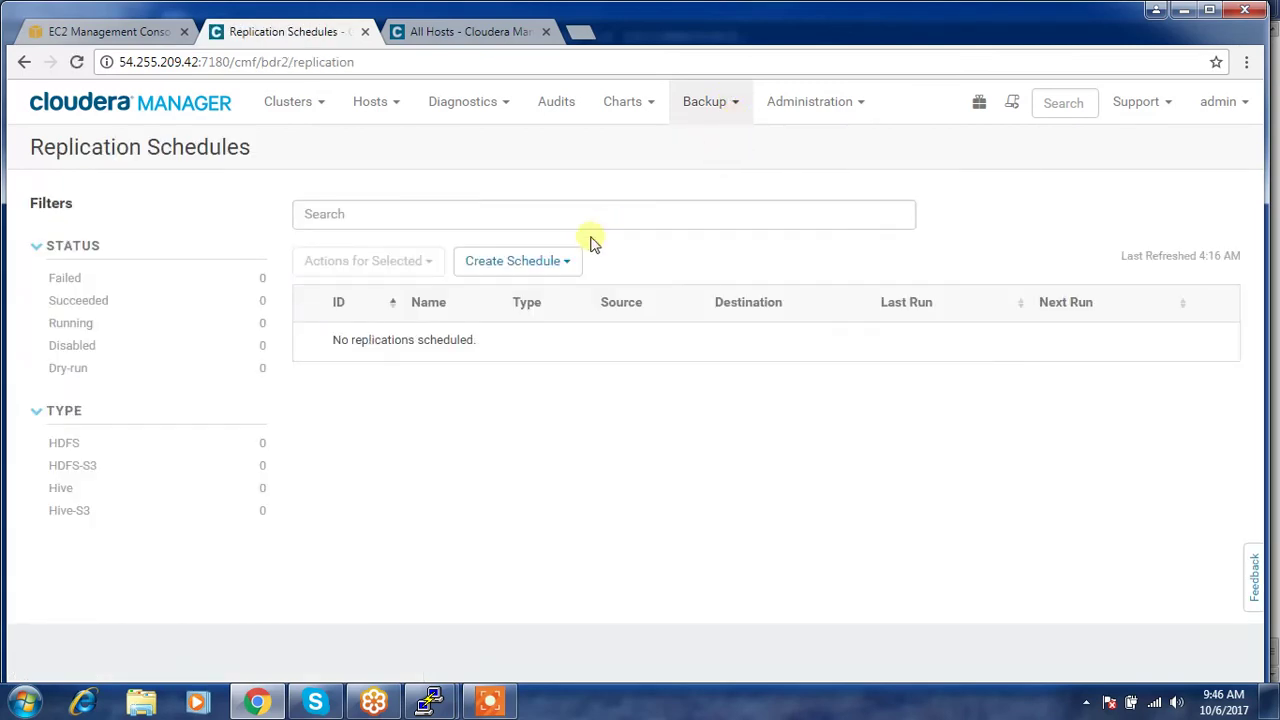
click(560, 262)
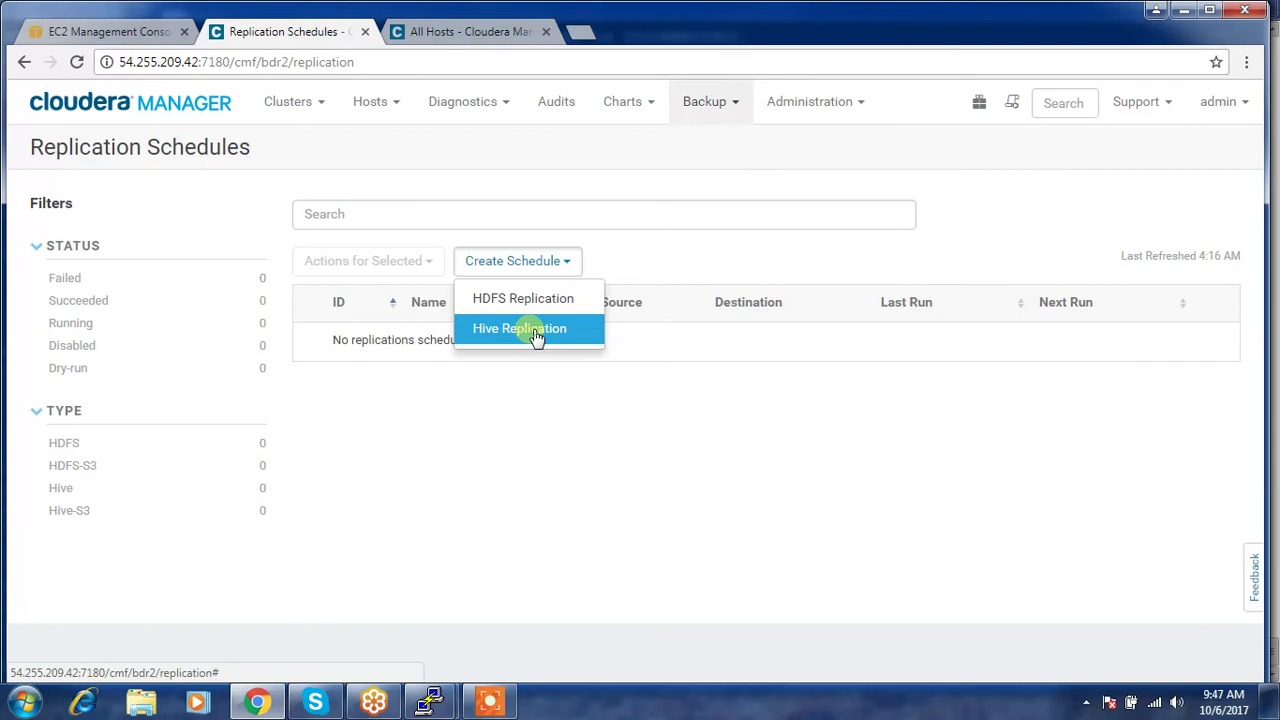
click(530, 329)
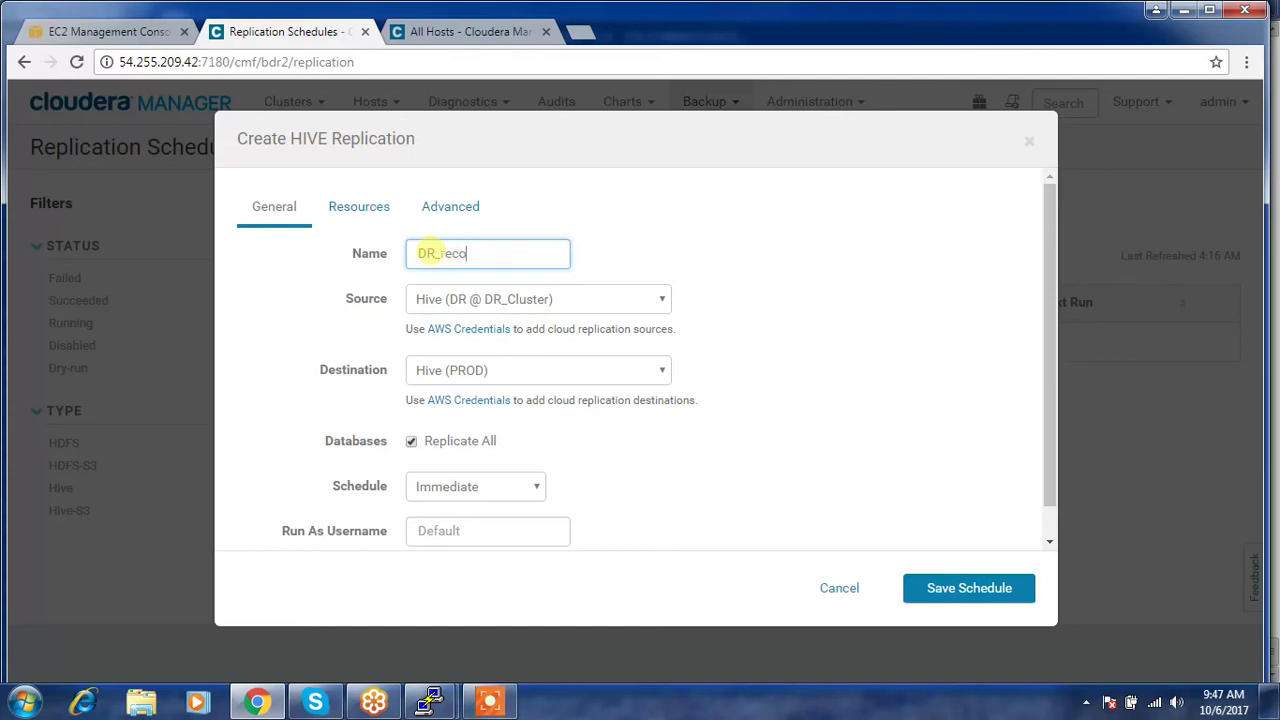
text(DR_recovery)
click(479, 303)
click(480, 305)
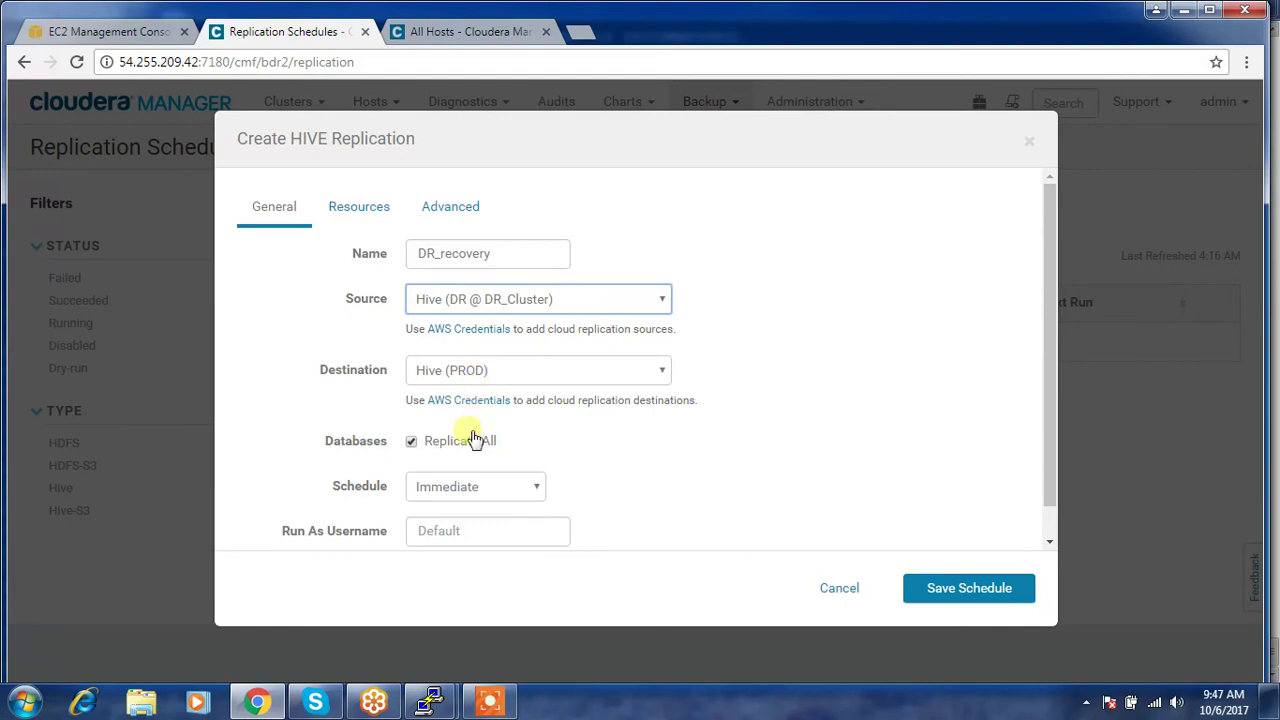
- Replace Replicate All with two training rows for the fruits and emloyee tables
click(417, 449)
click(417, 449)
click(416, 445)
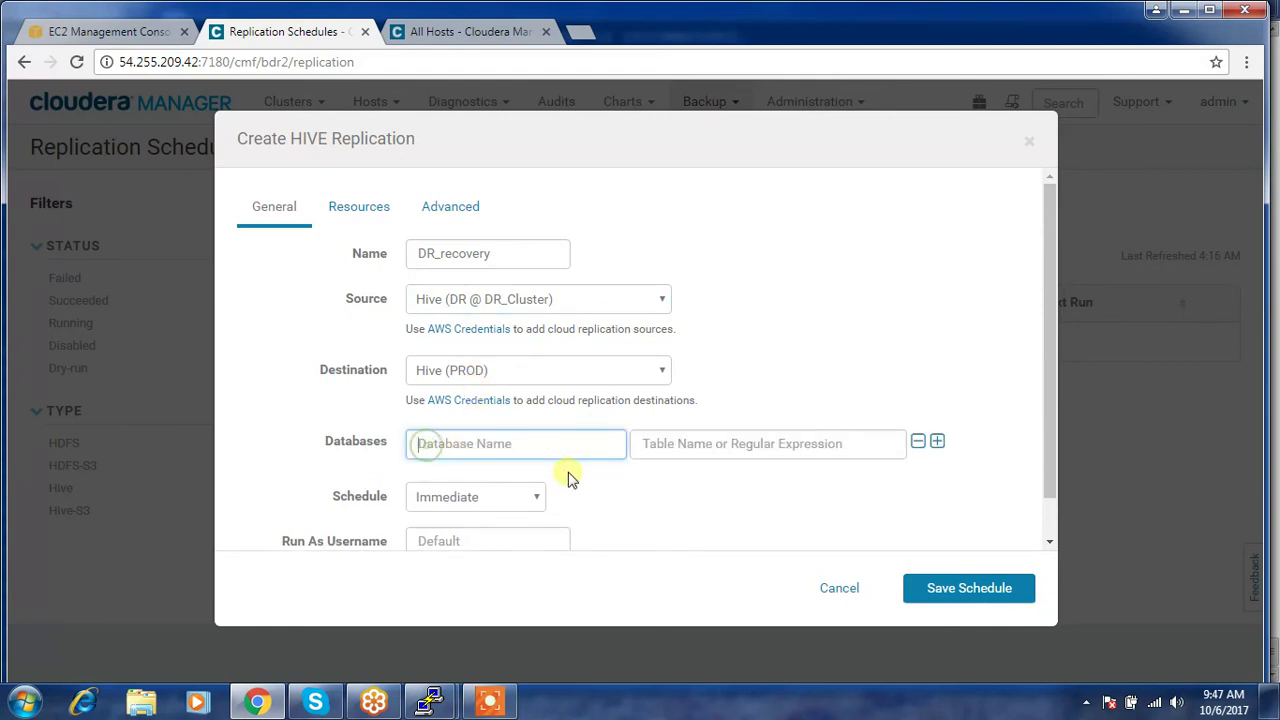
text(training)
key(Tab)
text(f)
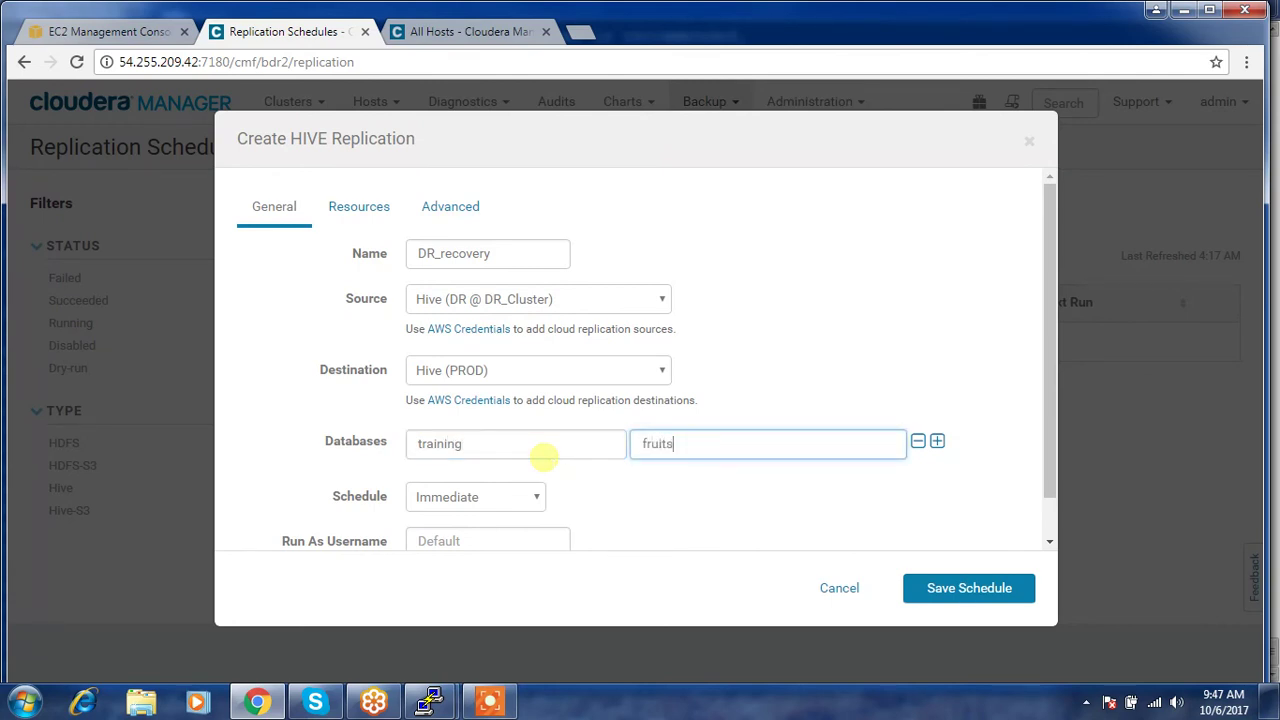
click(937, 441)
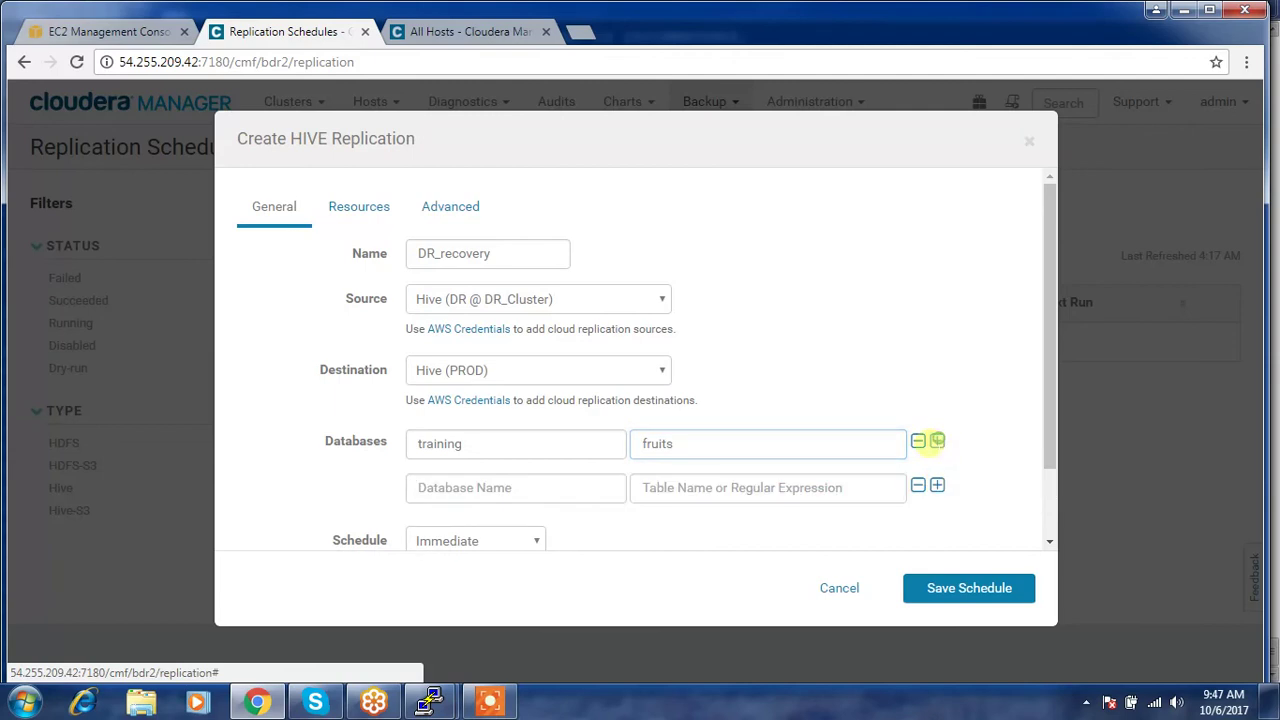
click(574, 489)
text(trai)
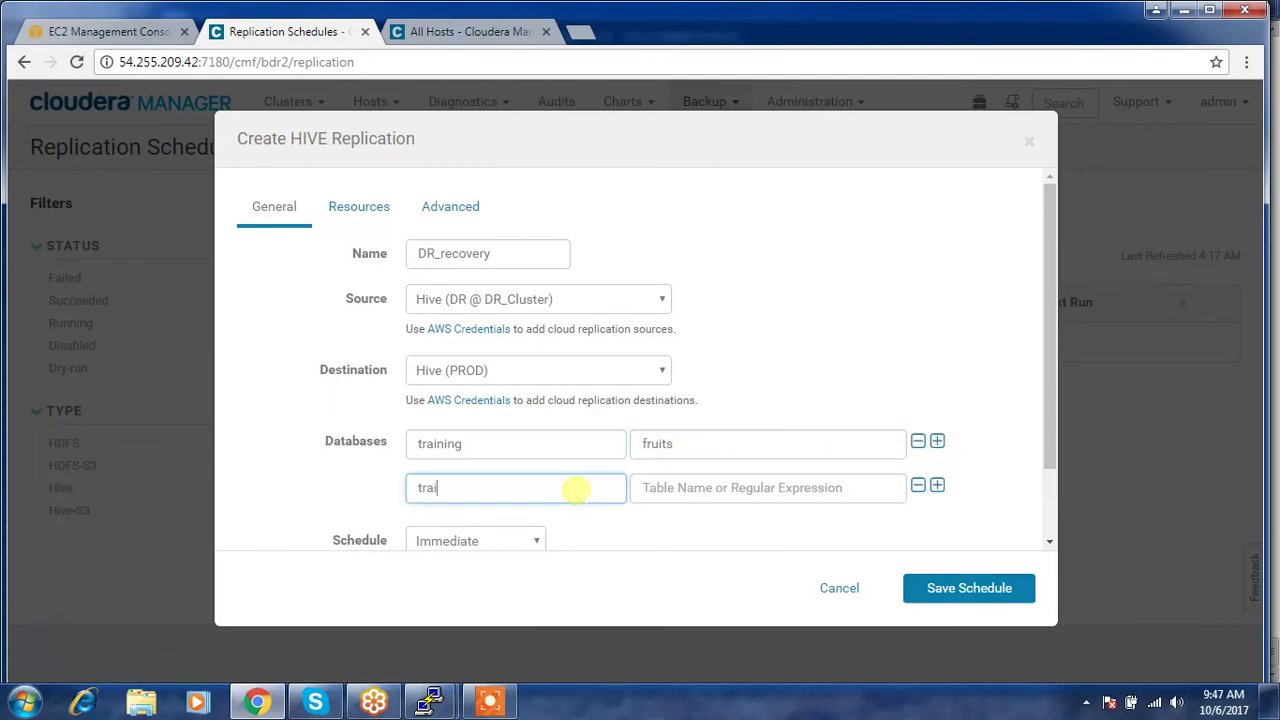
text(ning)
key(Tab)
text(e)
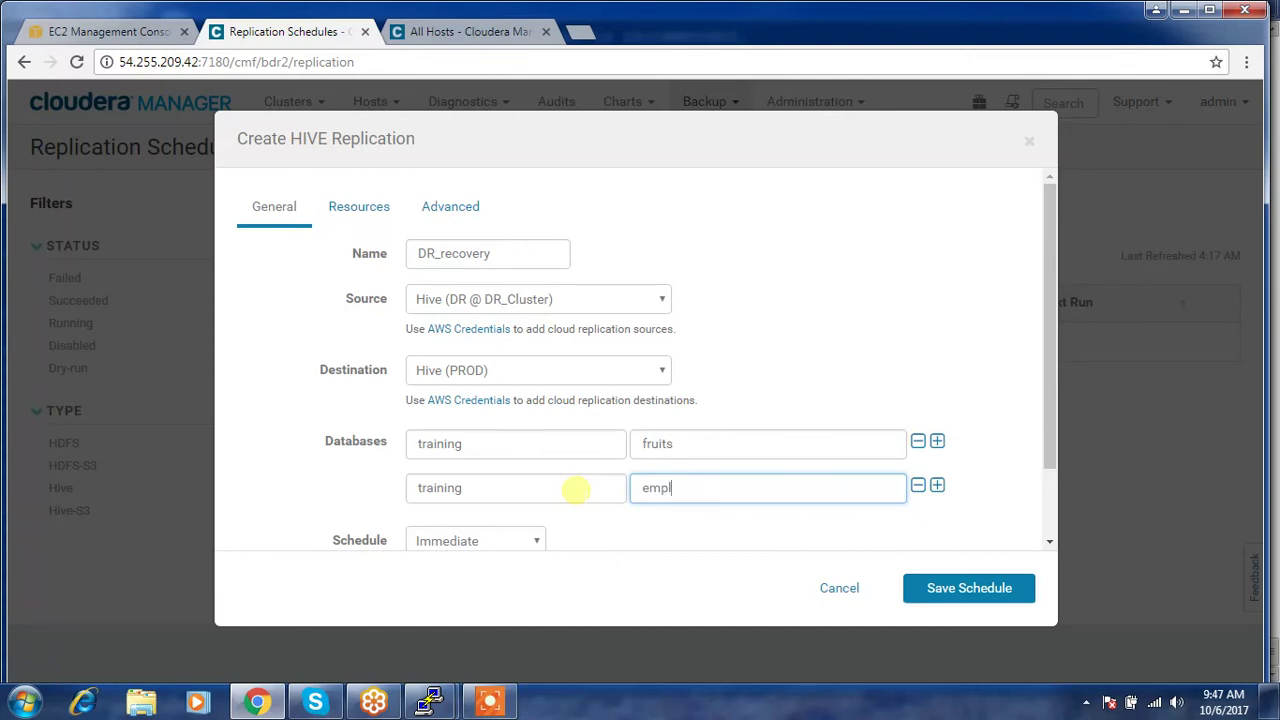
- Save the schedule, then cancel at the HDFS snapshots confirmation
scroll(580, 443, down, 2)
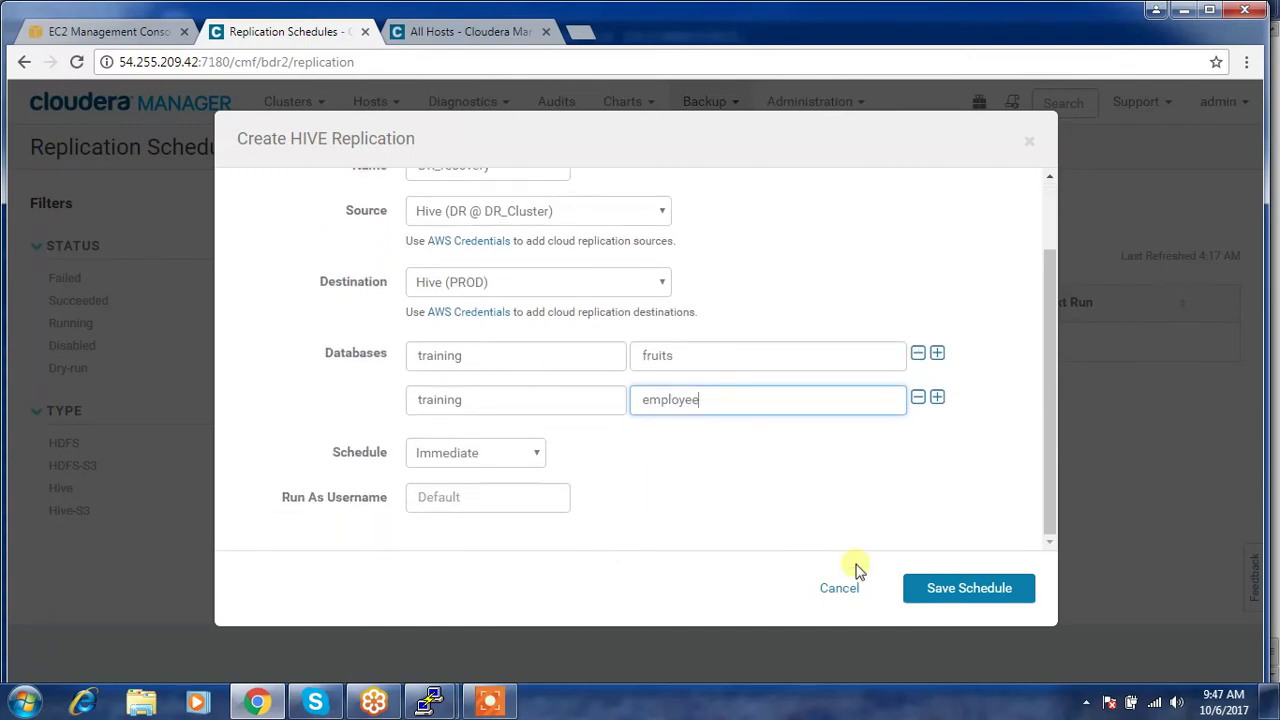
click(942, 600)
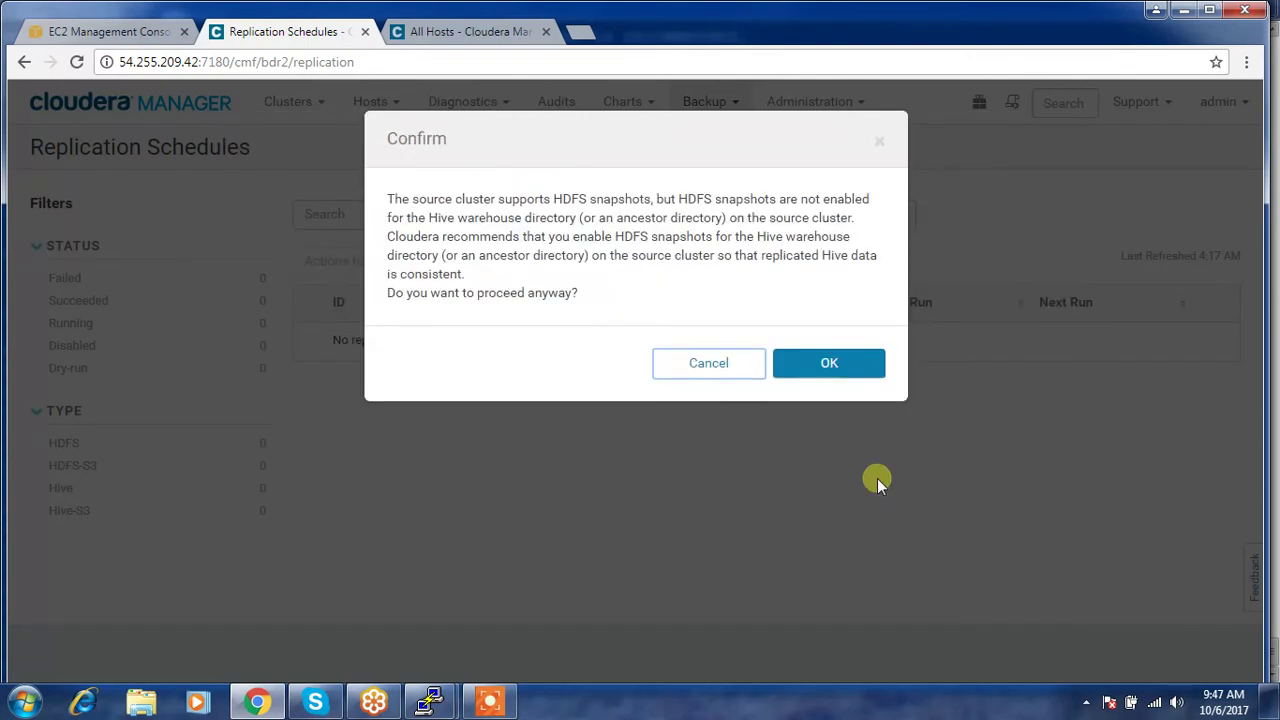
click(708, 371)
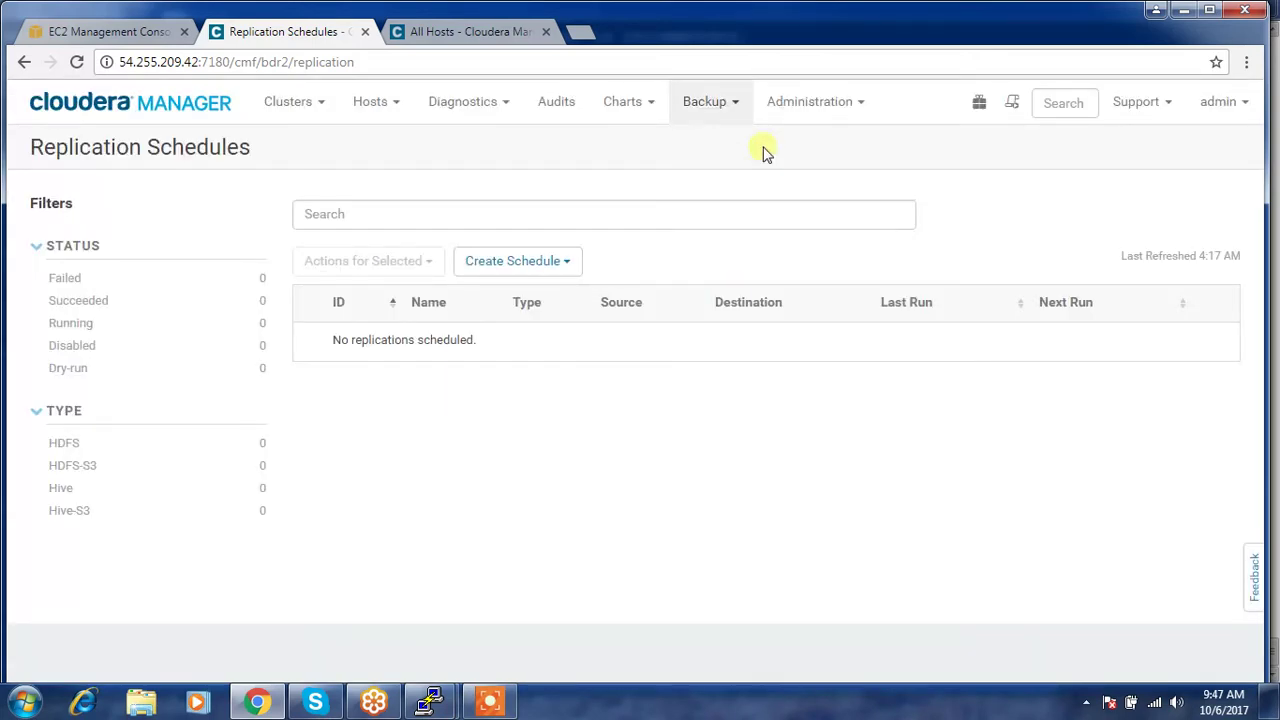
- Enable snapshots on the DR cluster's /user/hive/warehouse directory in the HDFS File Browser
click(465, 31)
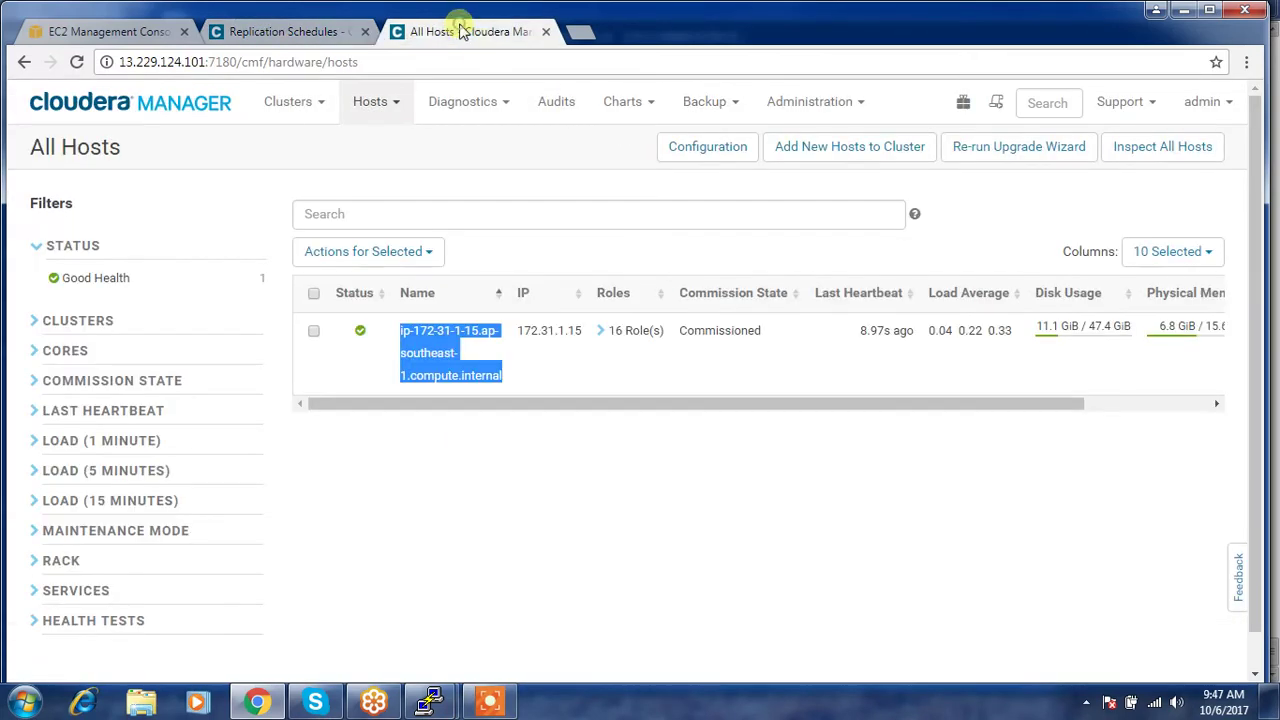
click(120, 106)
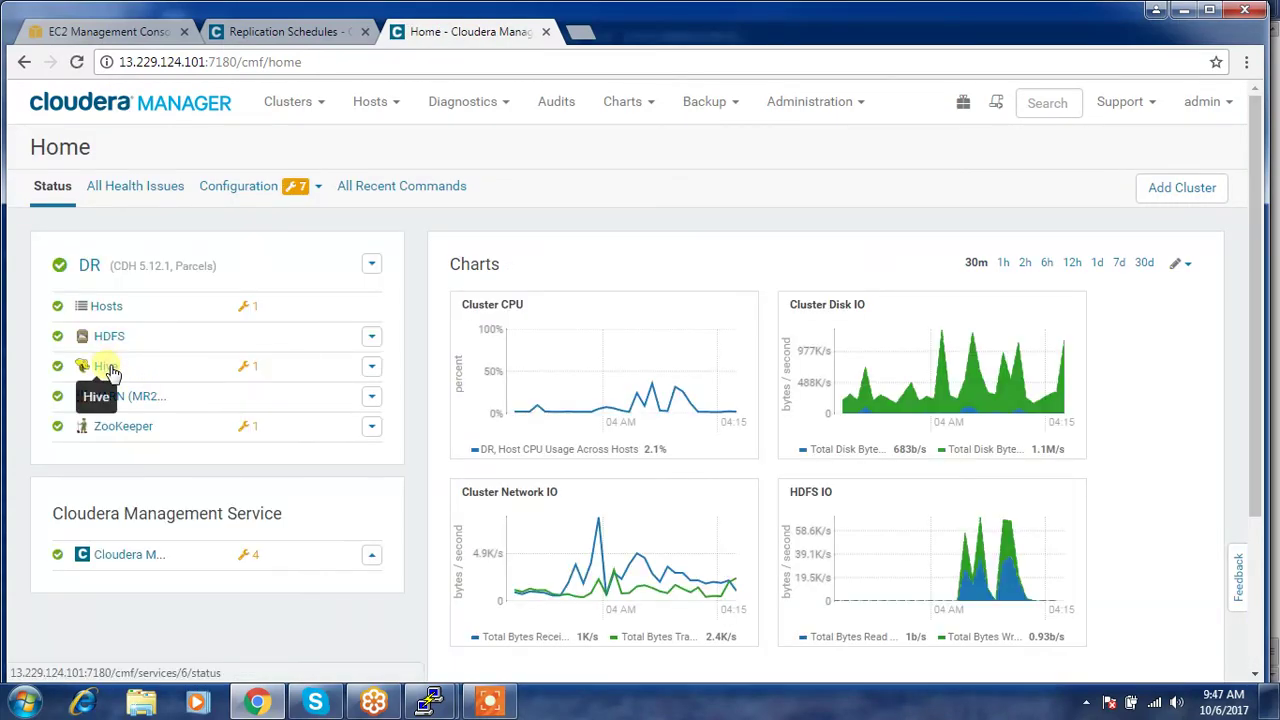
click(101, 336)
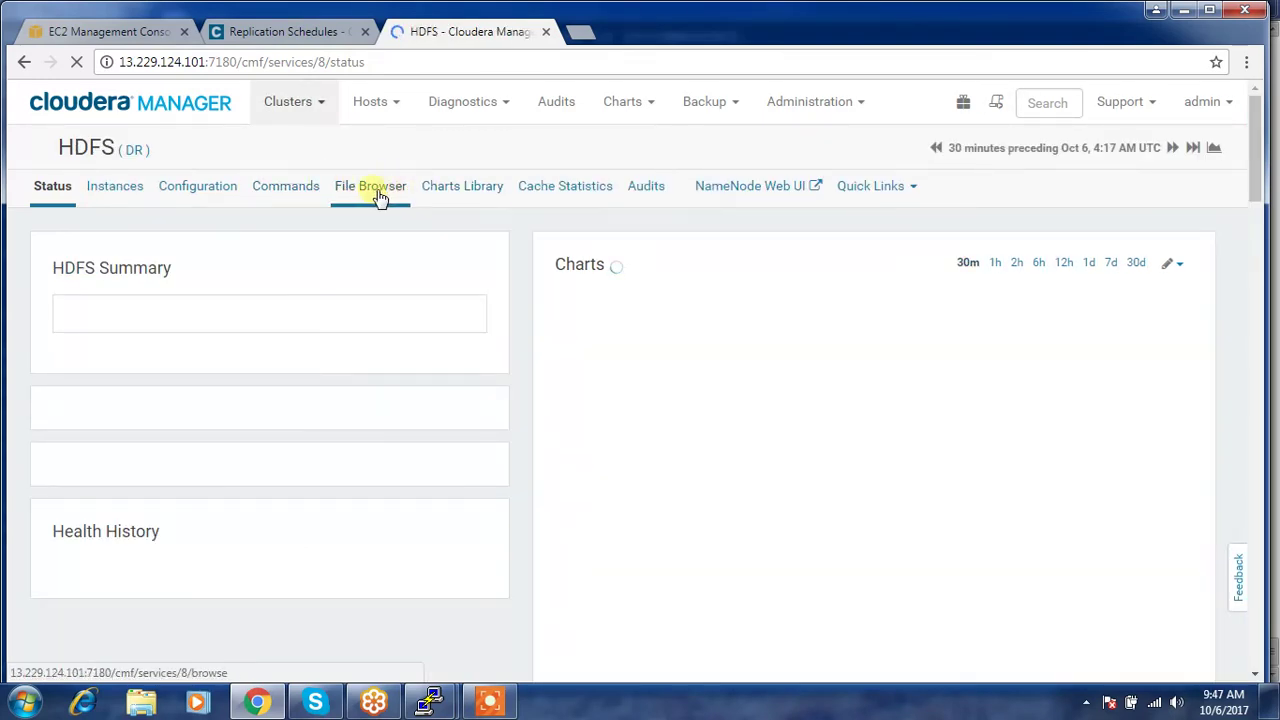
click(374, 191)
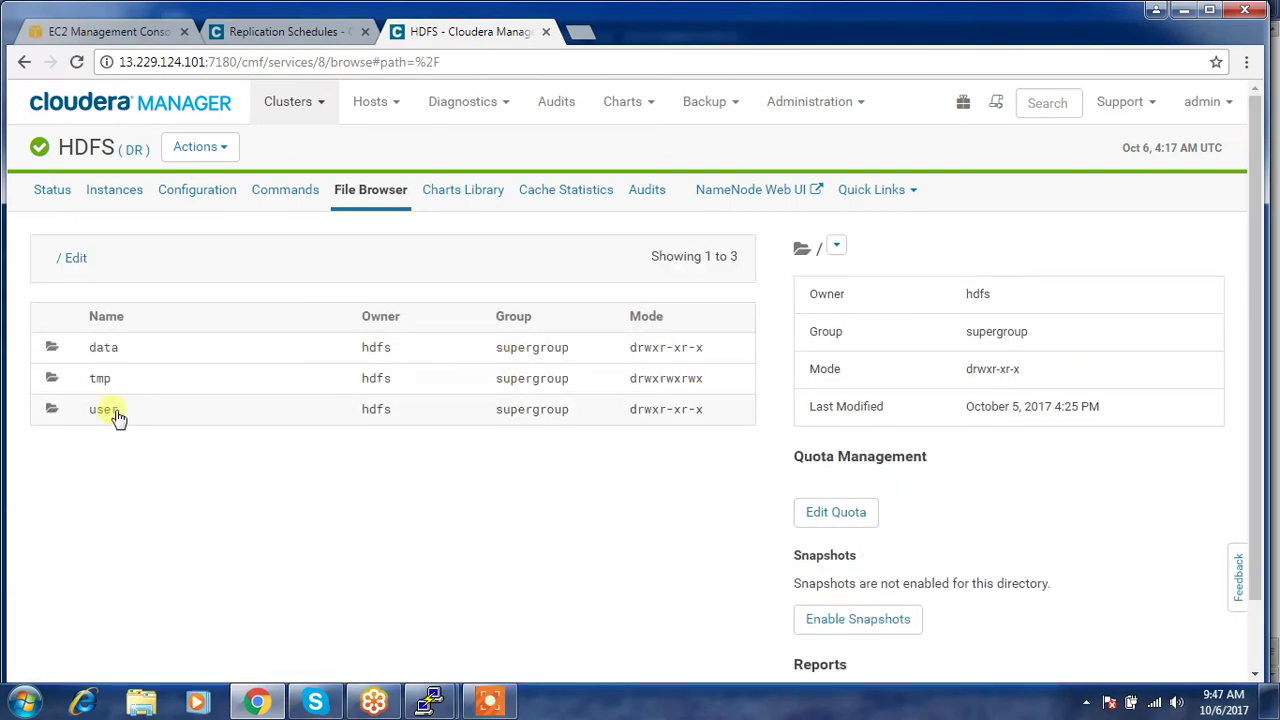
click(112, 412)
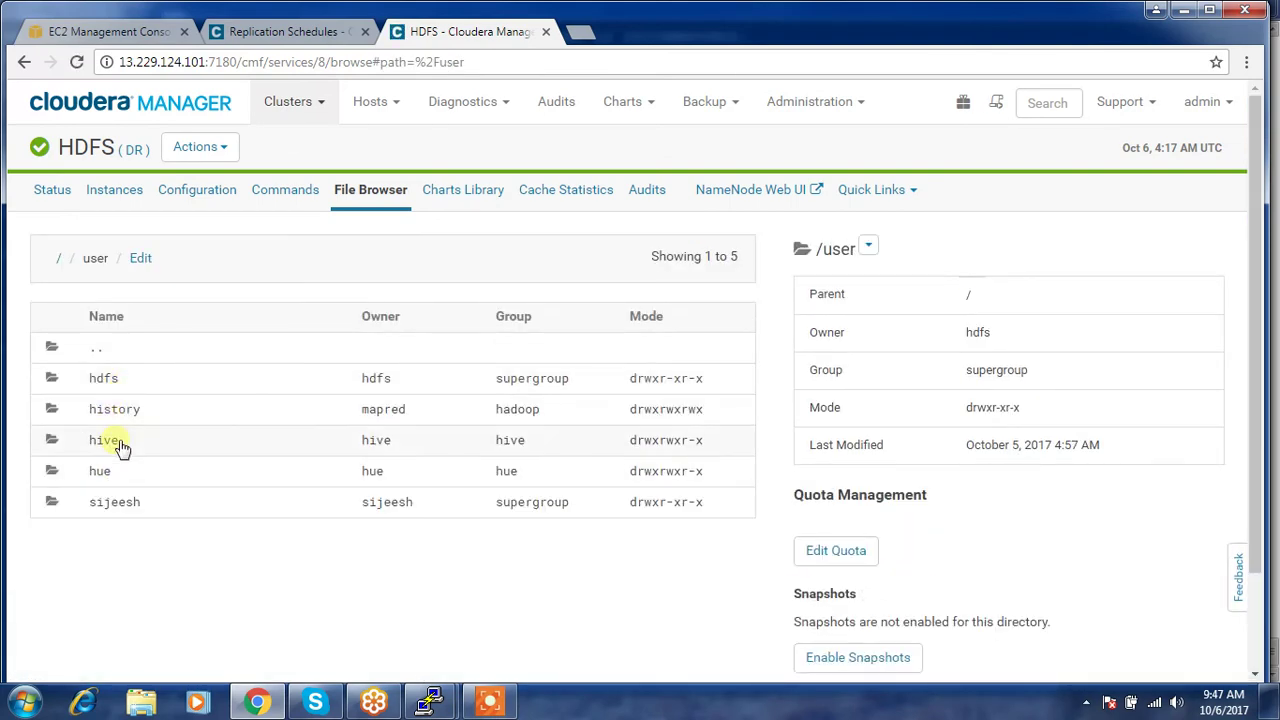
click(118, 443)
click(120, 384)
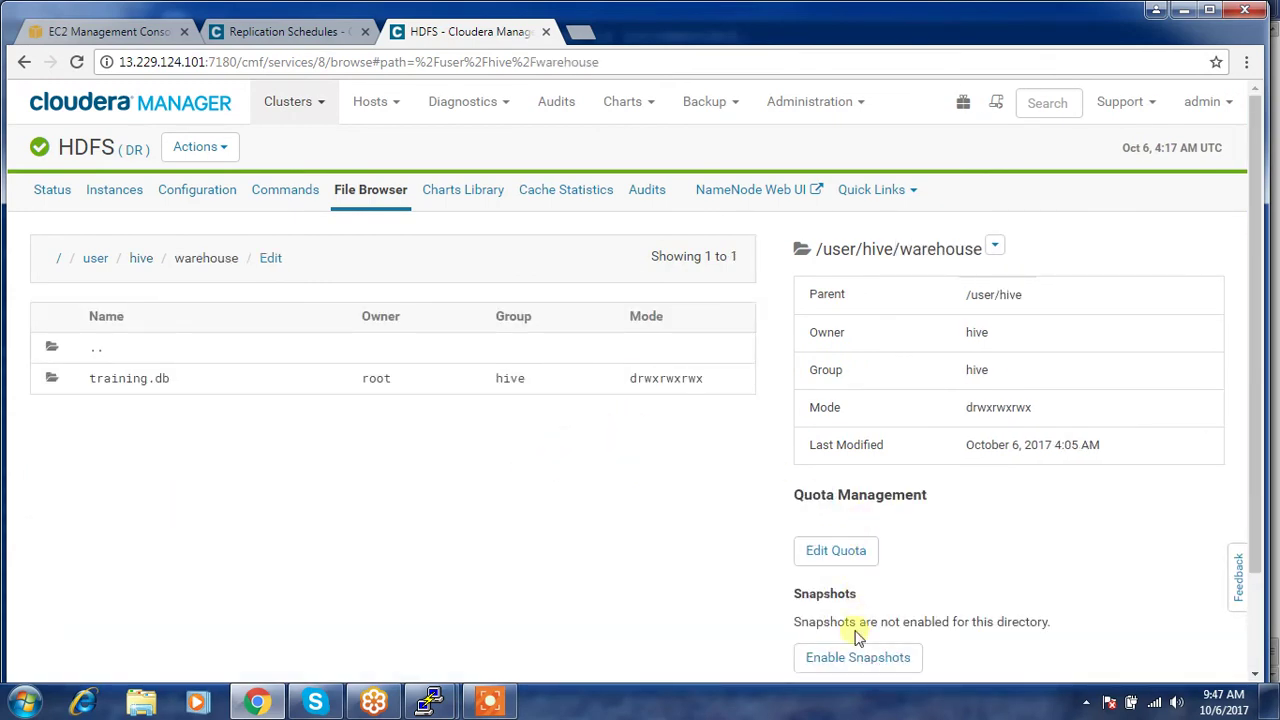
click(836, 657)
click(760, 428)
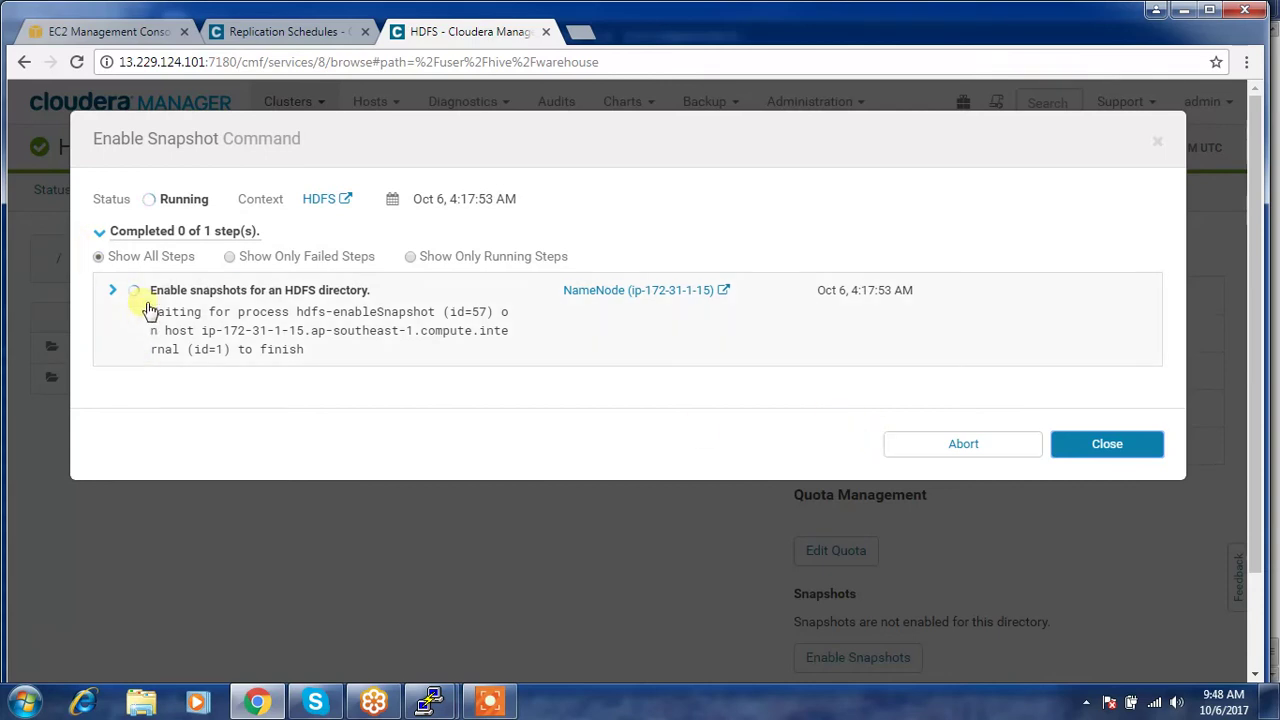
click(1100, 480)
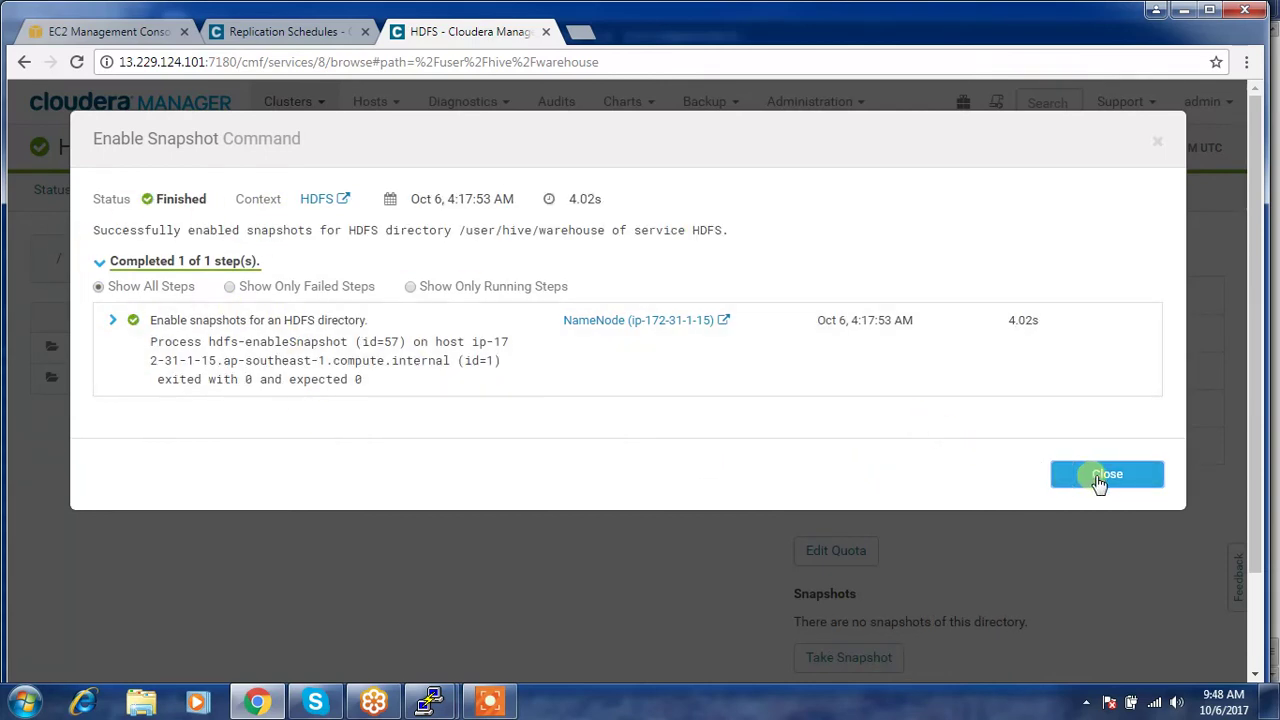
- Take a warehouse snapshot named first_snapshot and return to Replication Schedules
scroll(900, 580, down, 1)
click(855, 566)
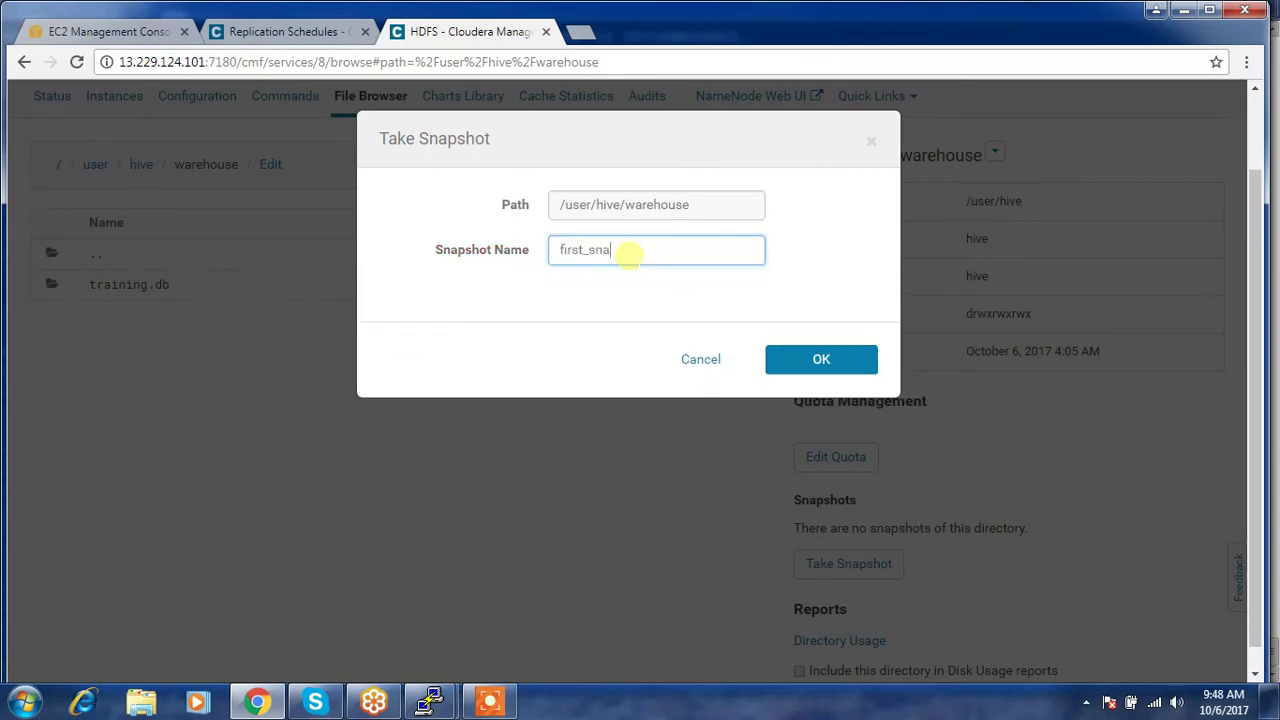
text(t)
key(Return)
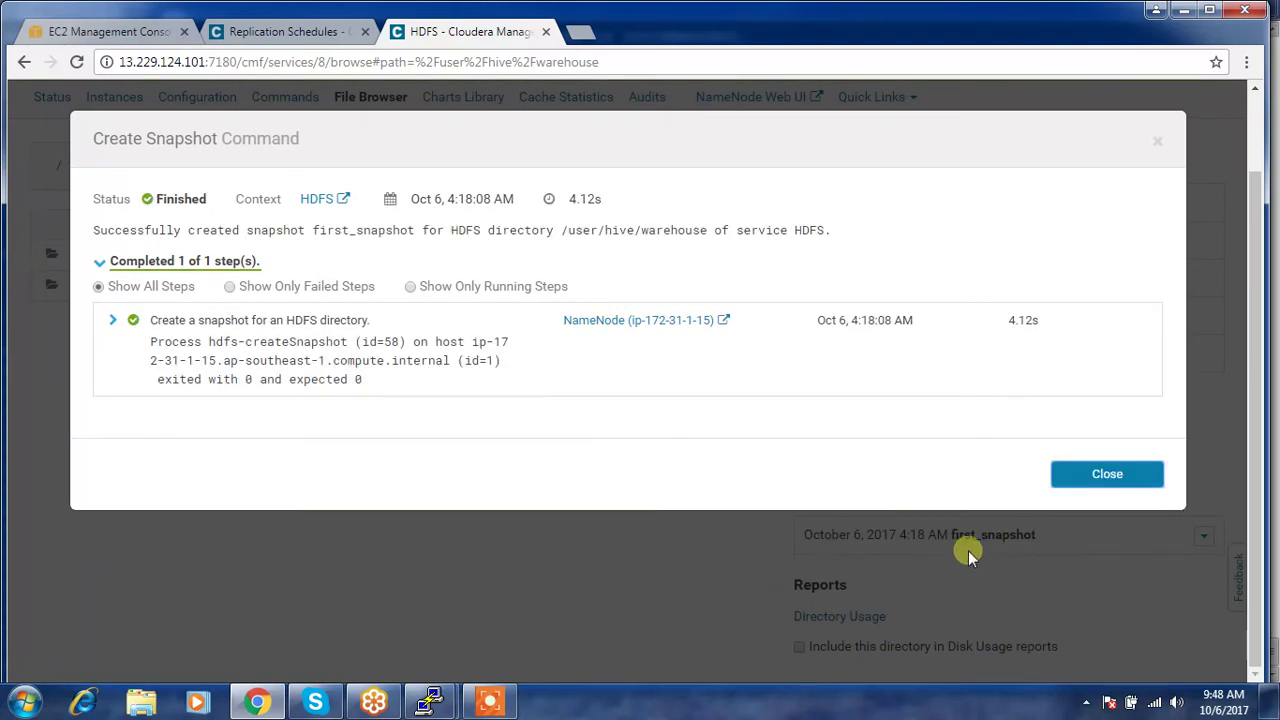
click(1065, 472)
click(313, 33)
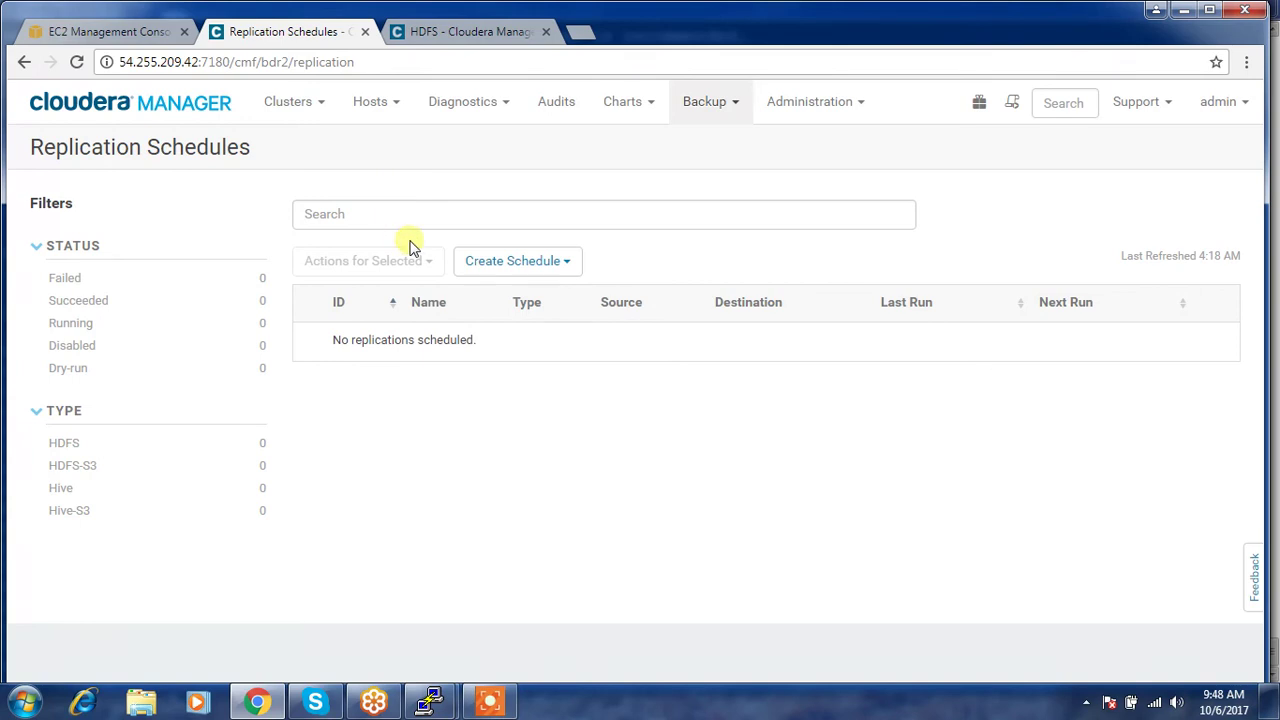
- Start a new Hive replication for specific databases, with a first row of training / fruits
click(566, 263)
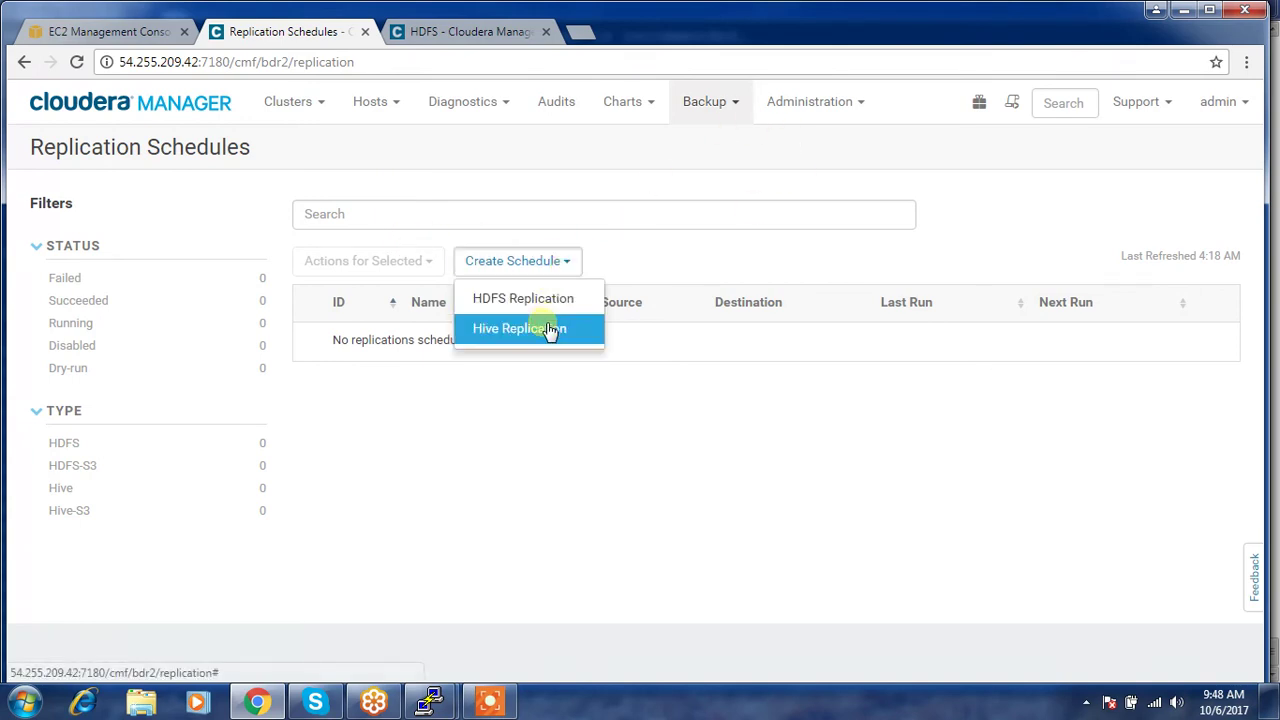
click(549, 330)
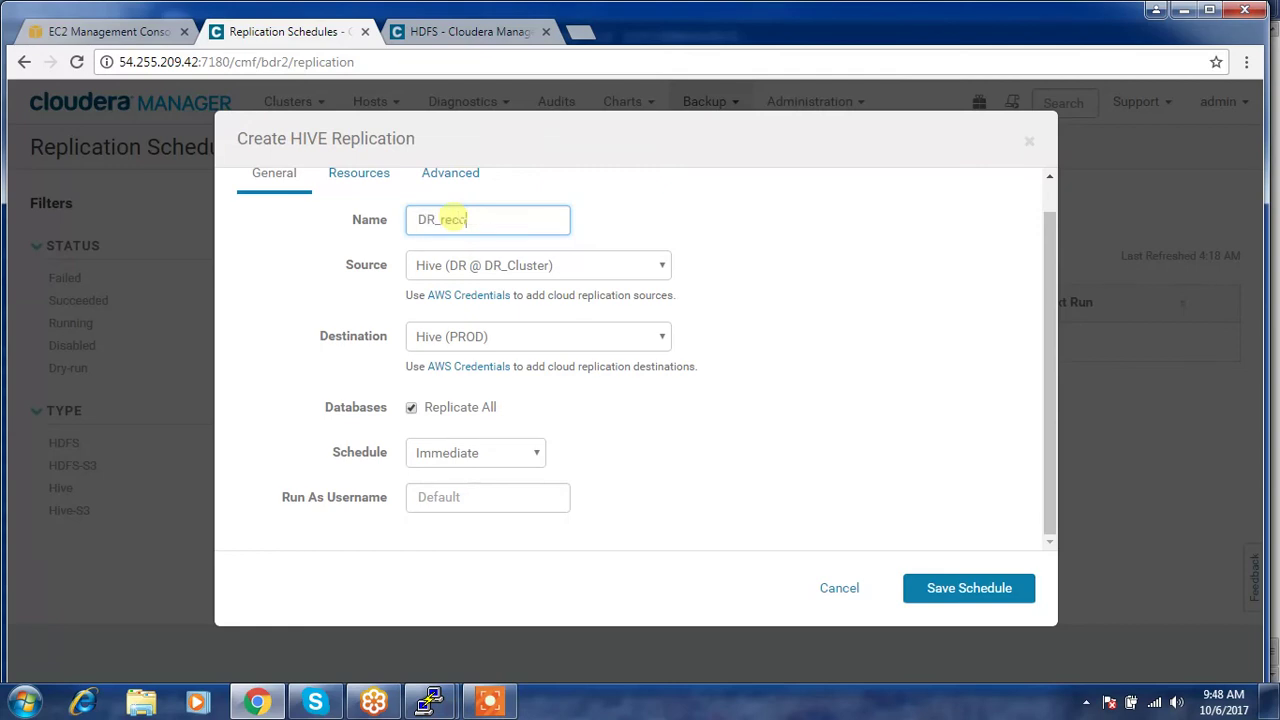
click(411, 407)
click(433, 416)
text(training)
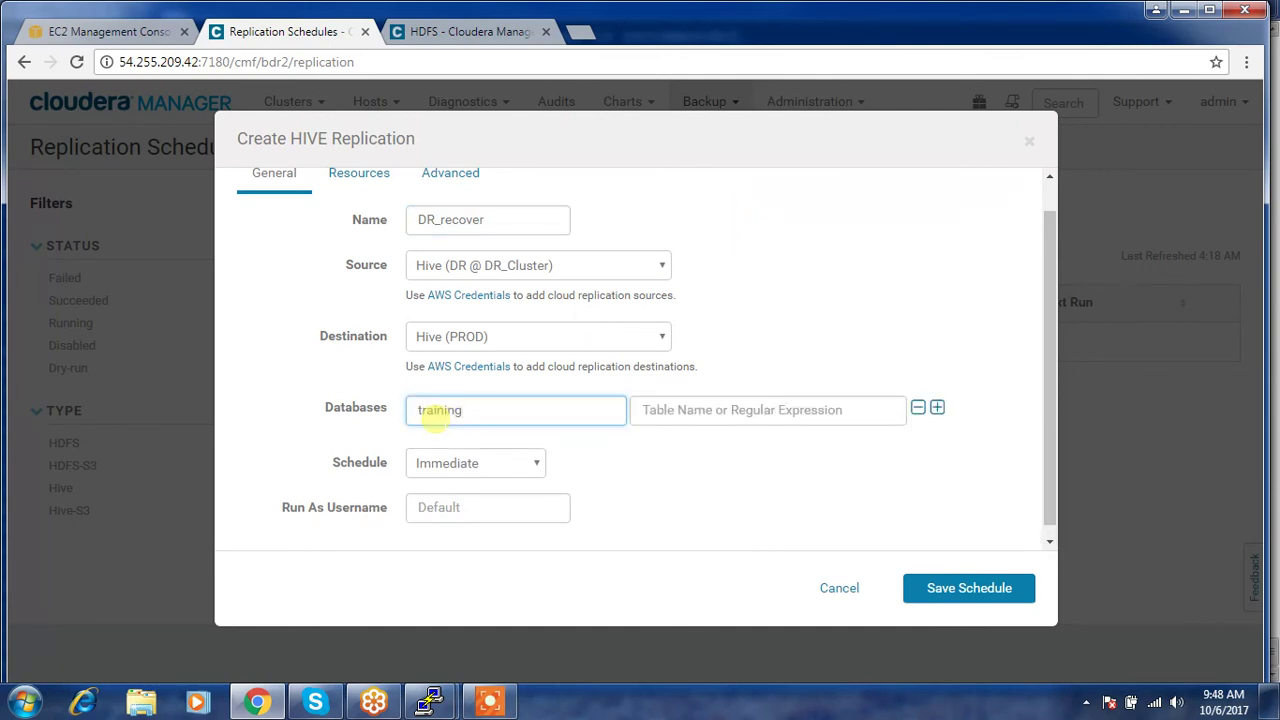
key(Tab)
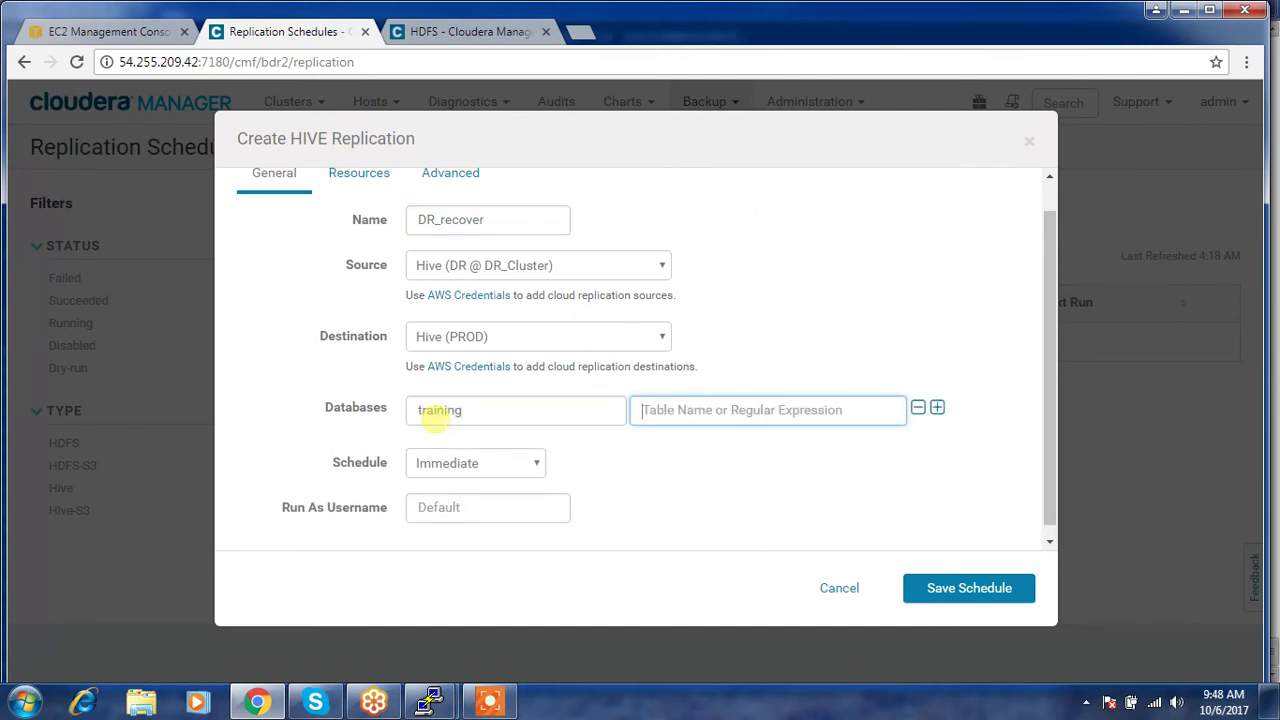
text(fruits)
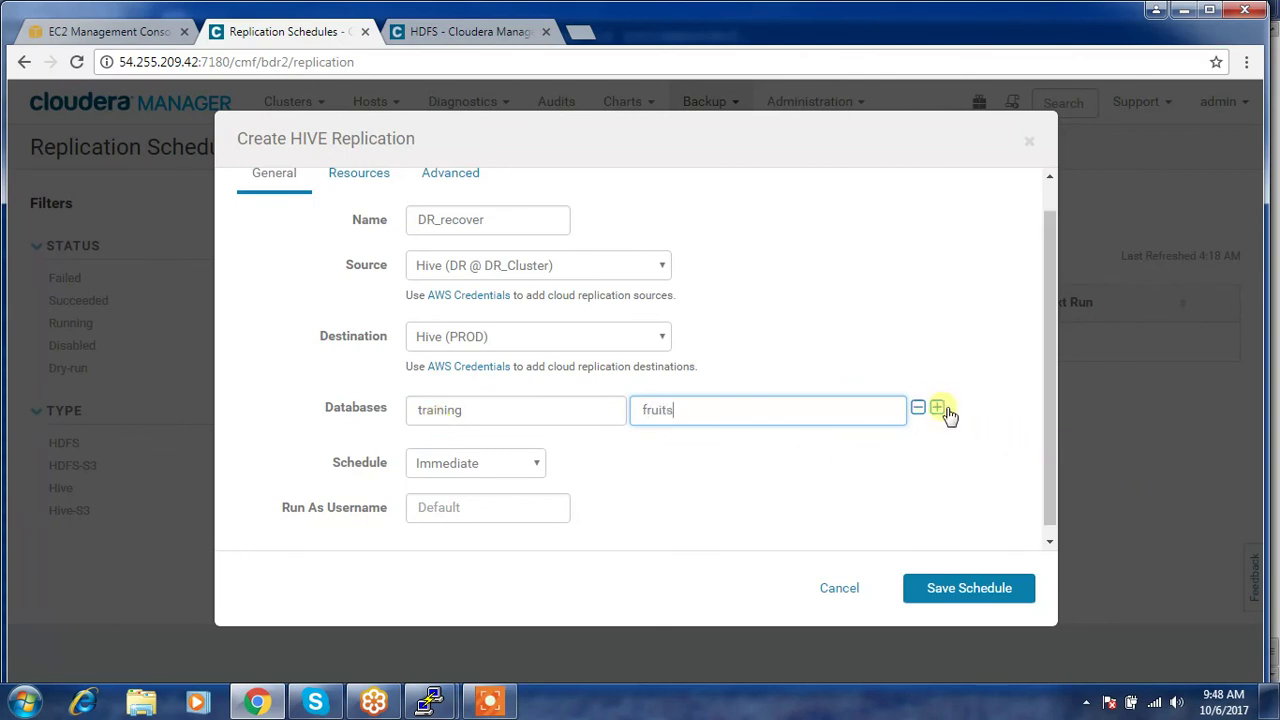
- Add a second training / employee row and save the DR_recover schedule to run it
click(938, 409)
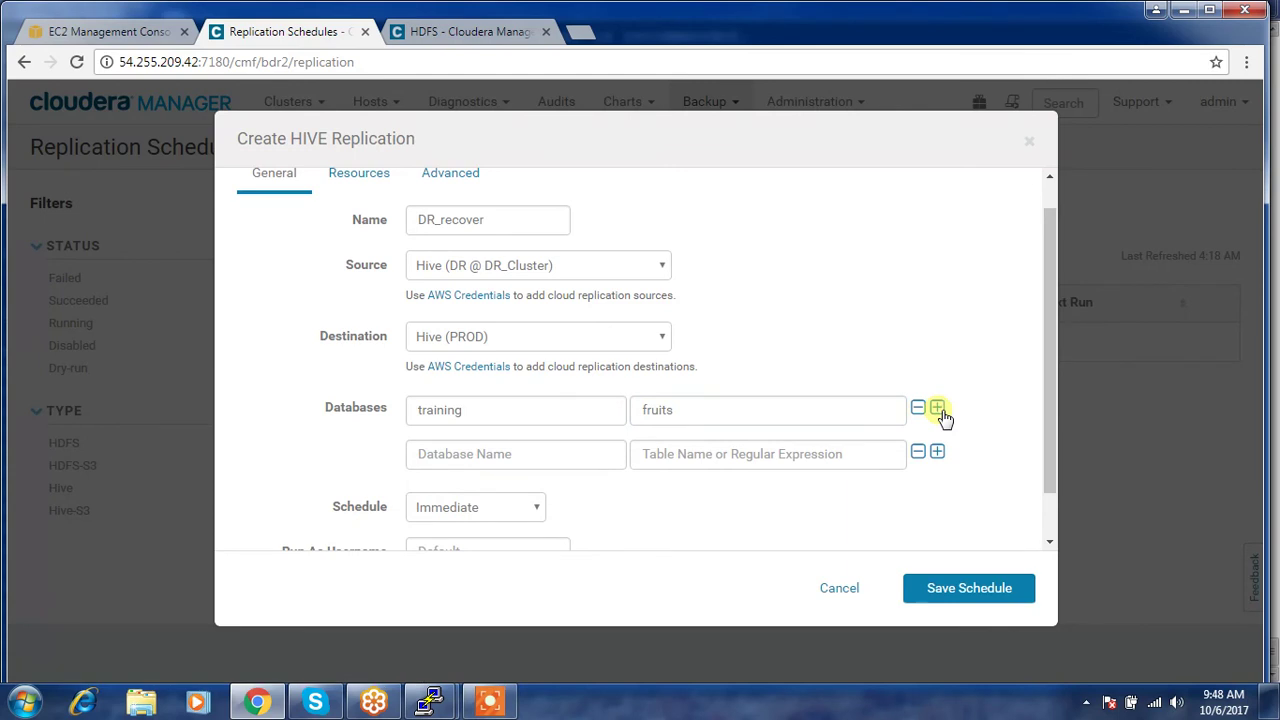
click(499, 454)
text(training)
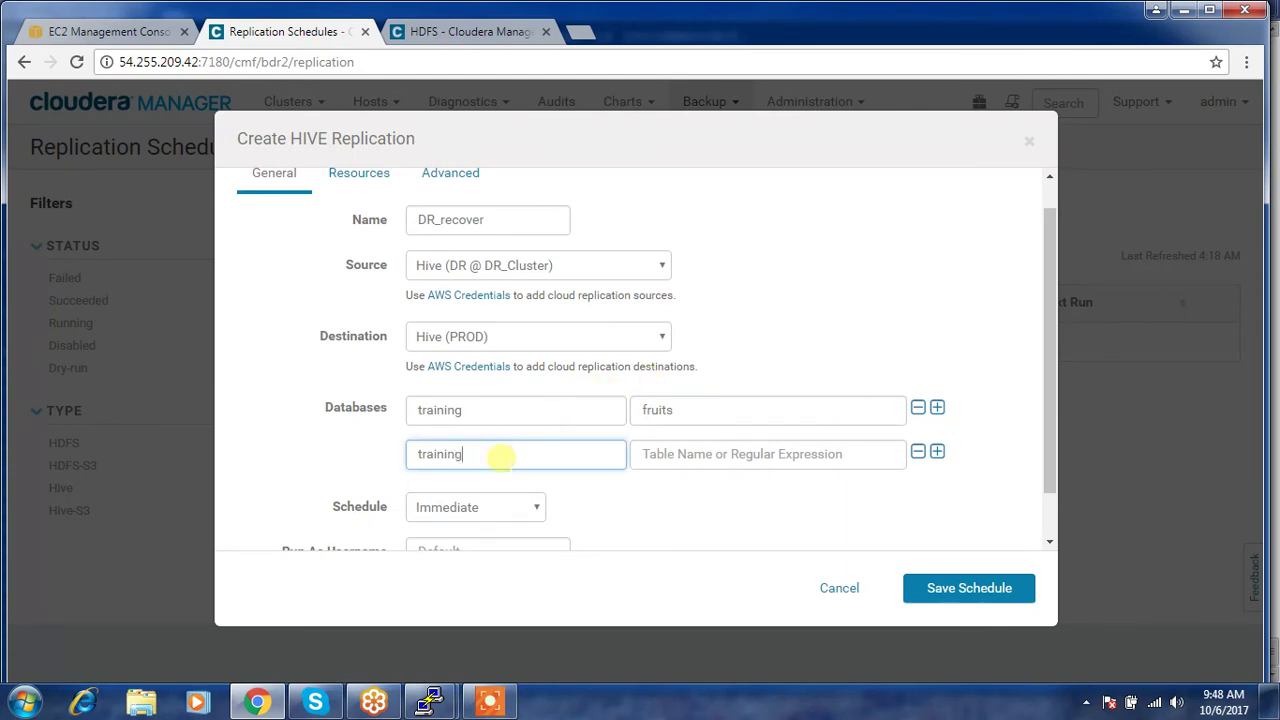
key(Tab)
text(em)
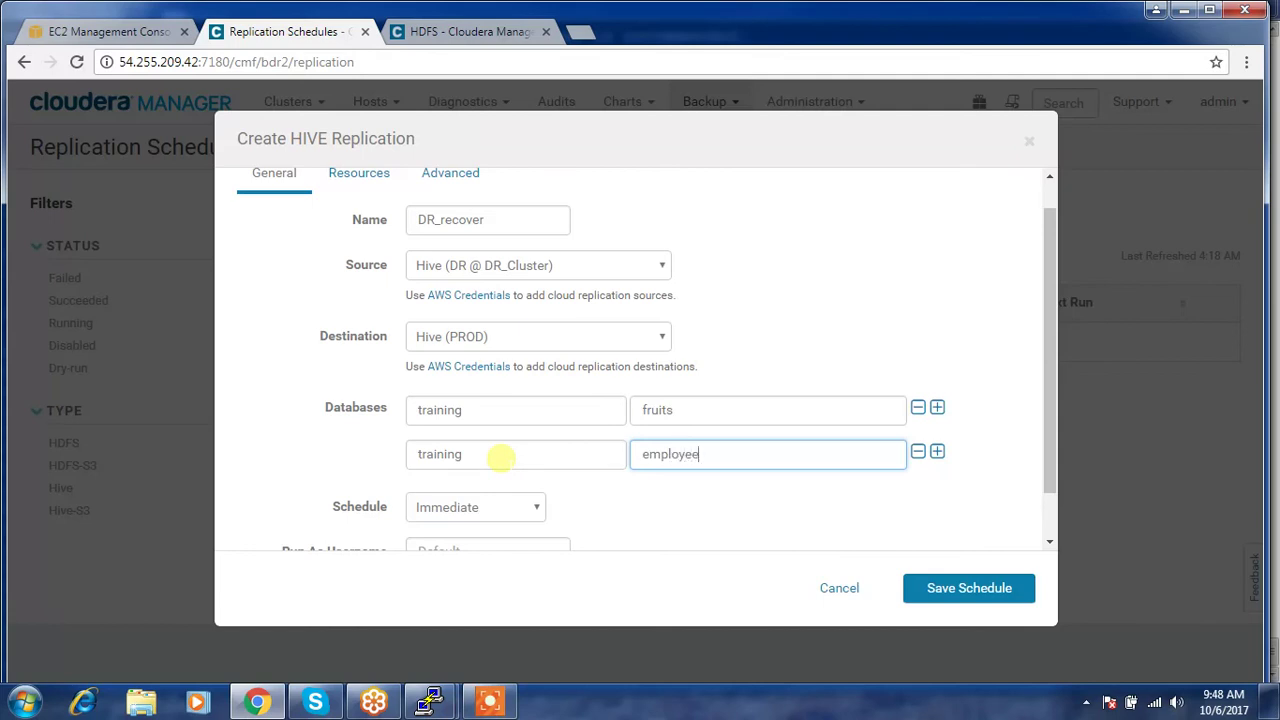
click(676, 410)
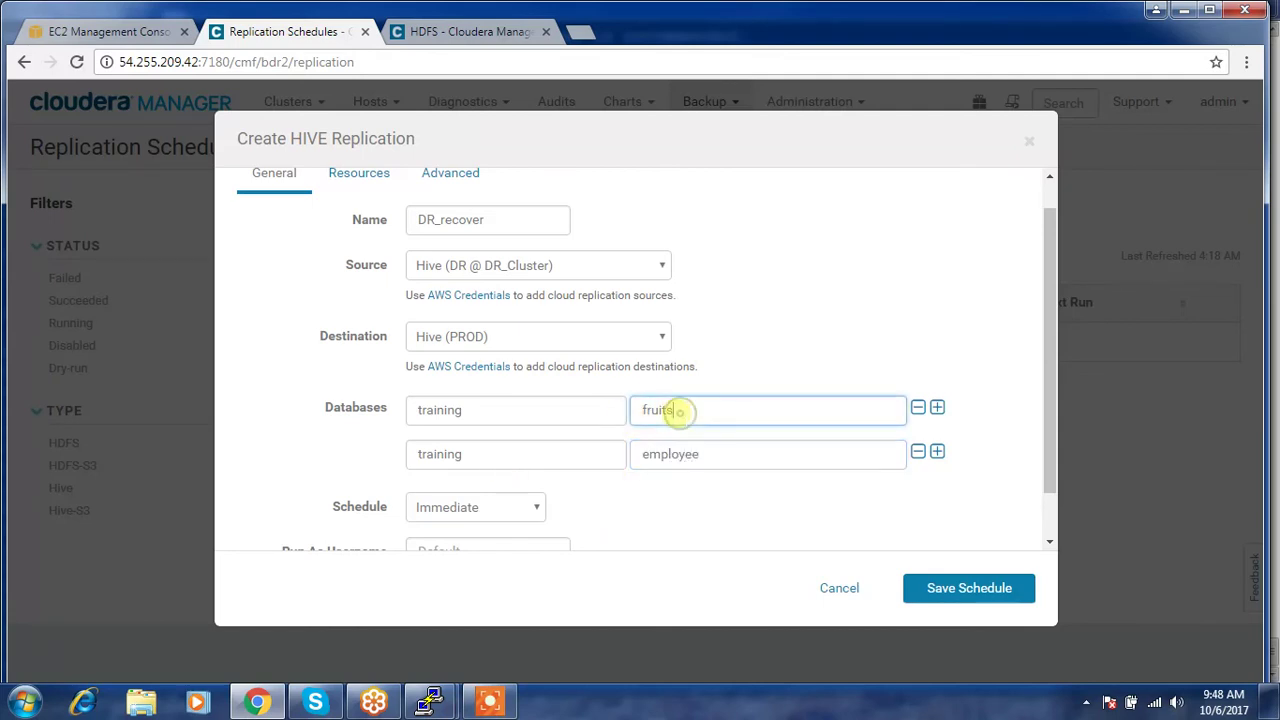
drag(676, 410, 636, 410)
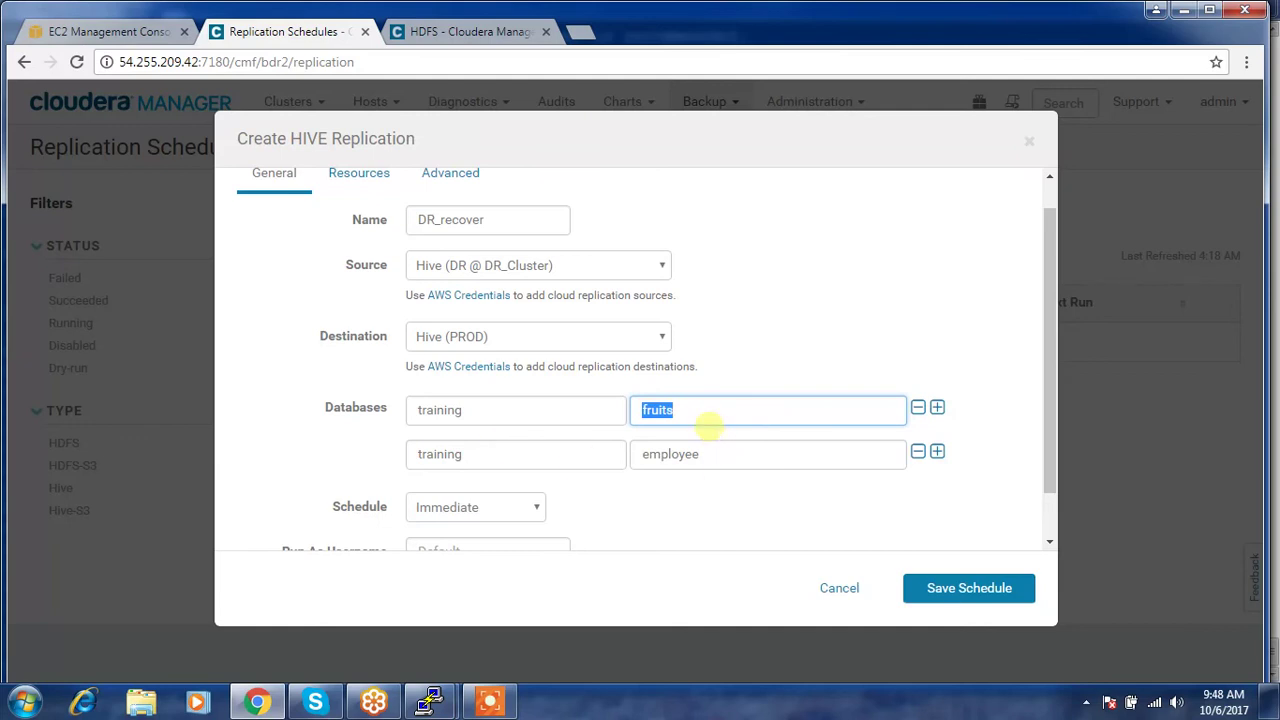
scroll(516, 383, down, 1)
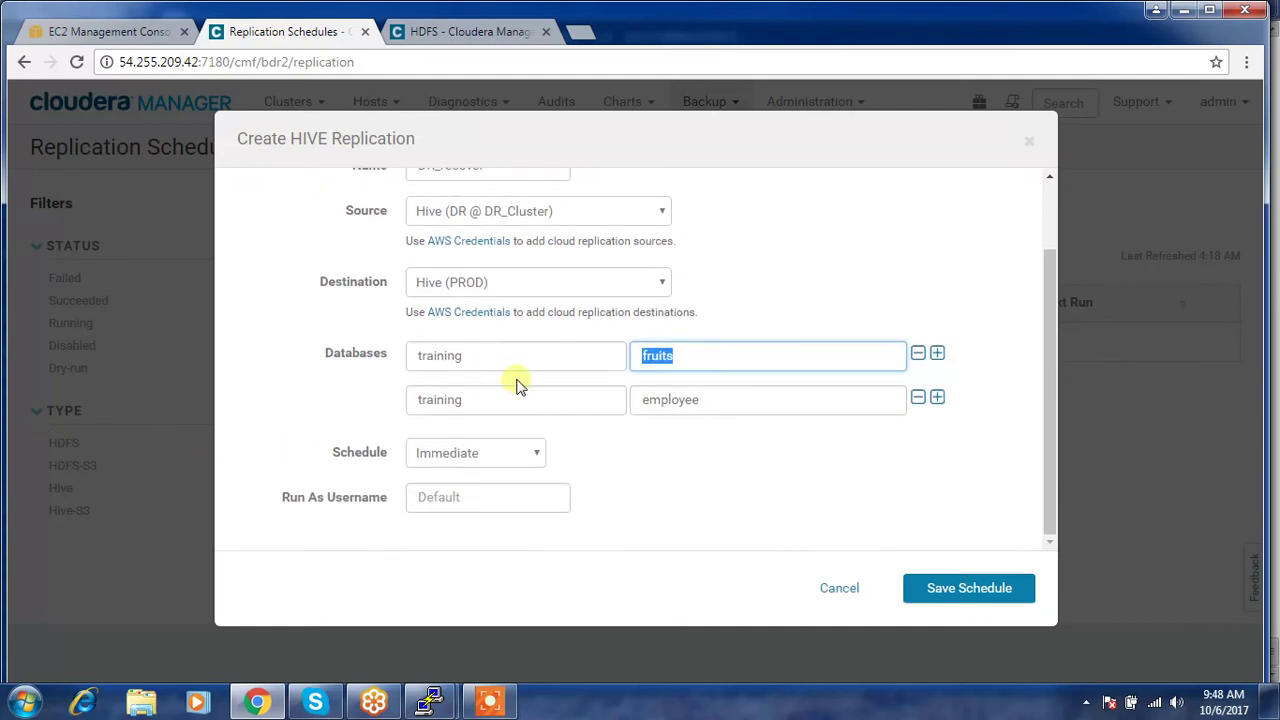
click(945, 590)
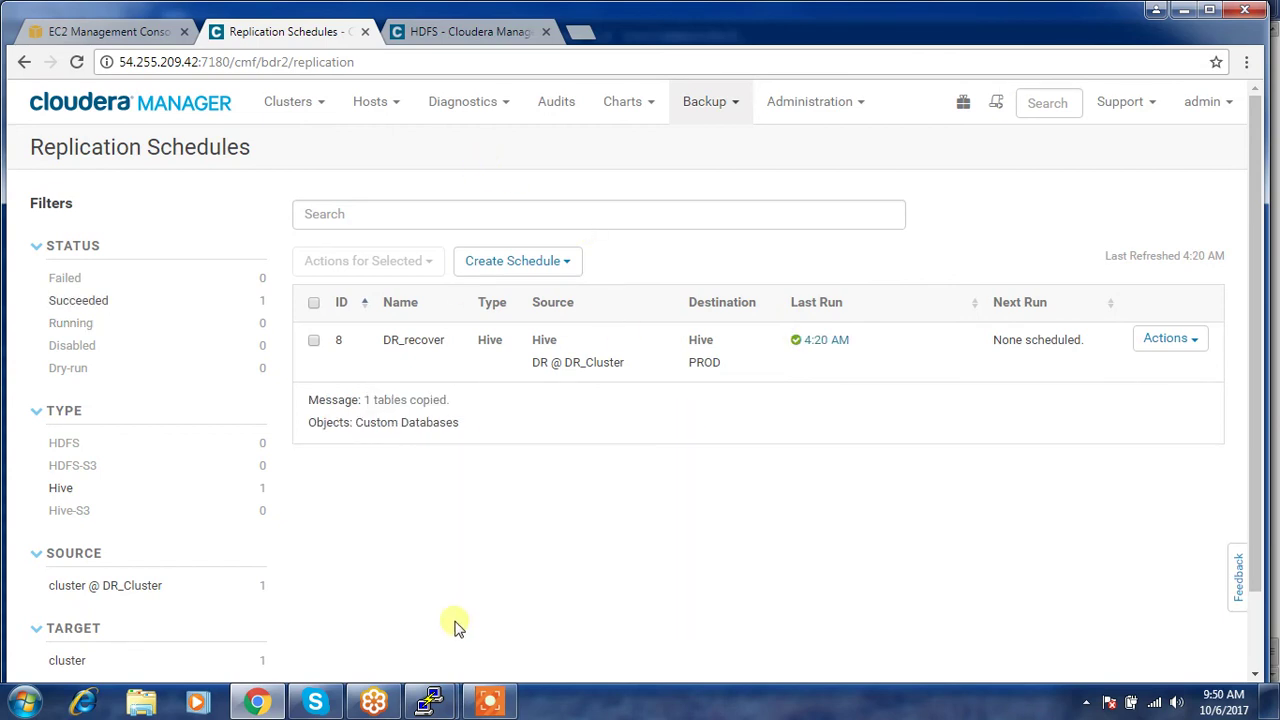
click(430, 697)
- In PROD's Hive shell, show databases, use training and list its tables, showing only fruits
click(385, 598)
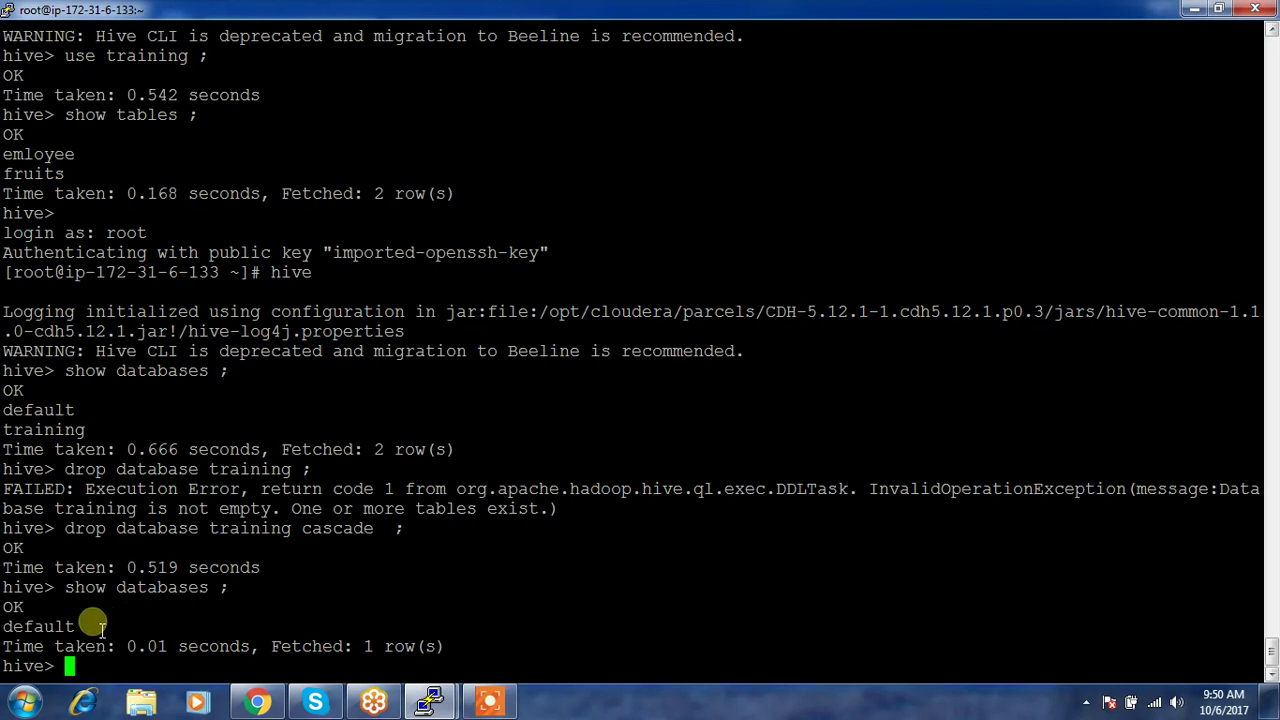
drag(86, 624, 22, 597)
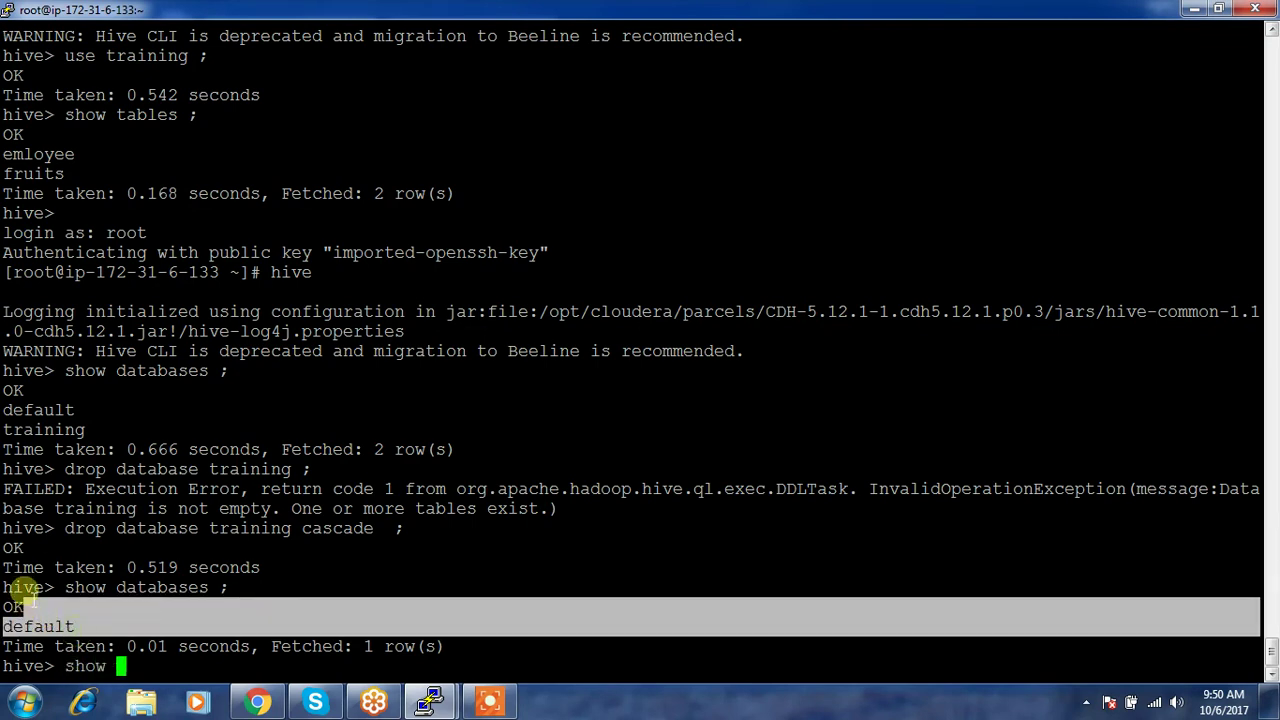
text(show databases )
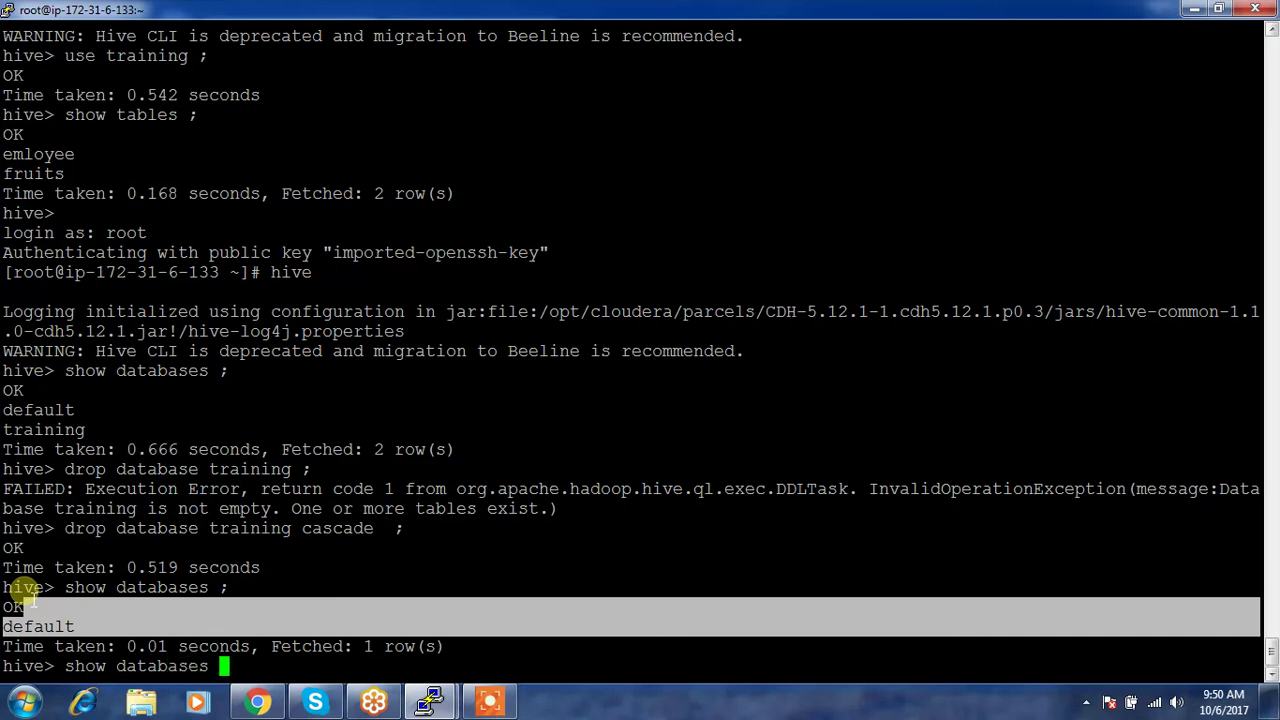
text(;)
key(Return)
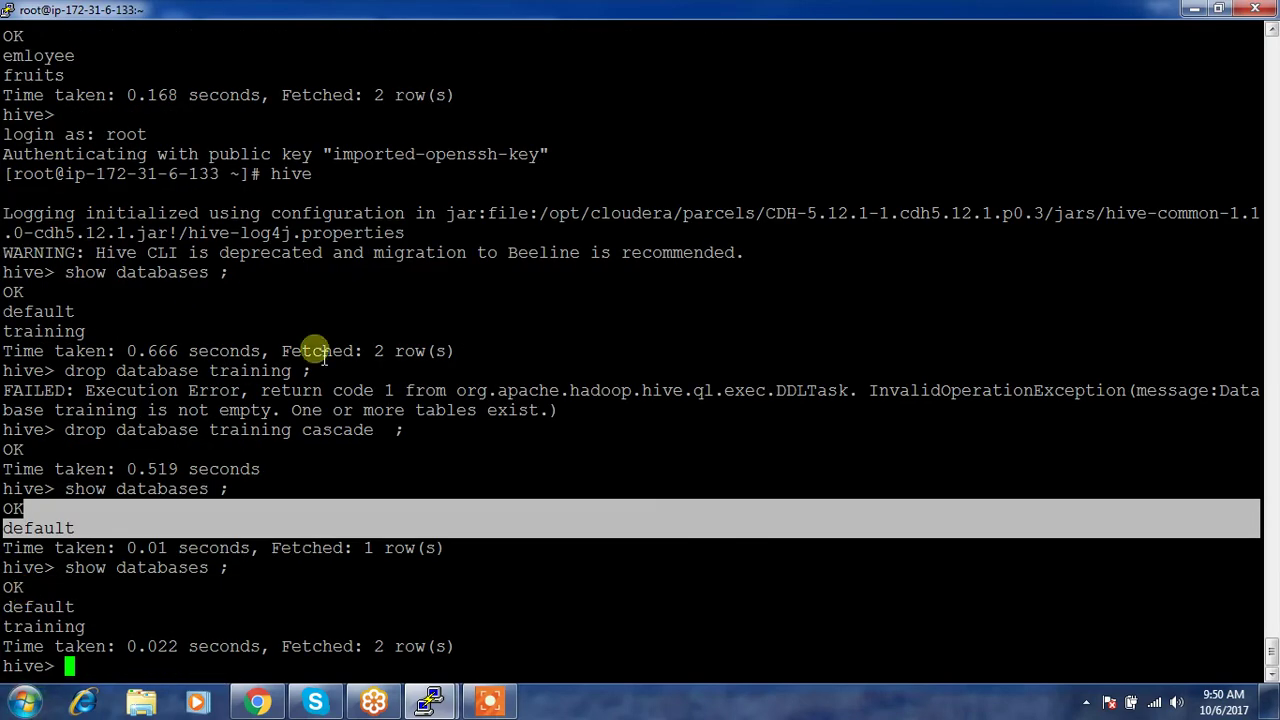
double_click(44, 628)
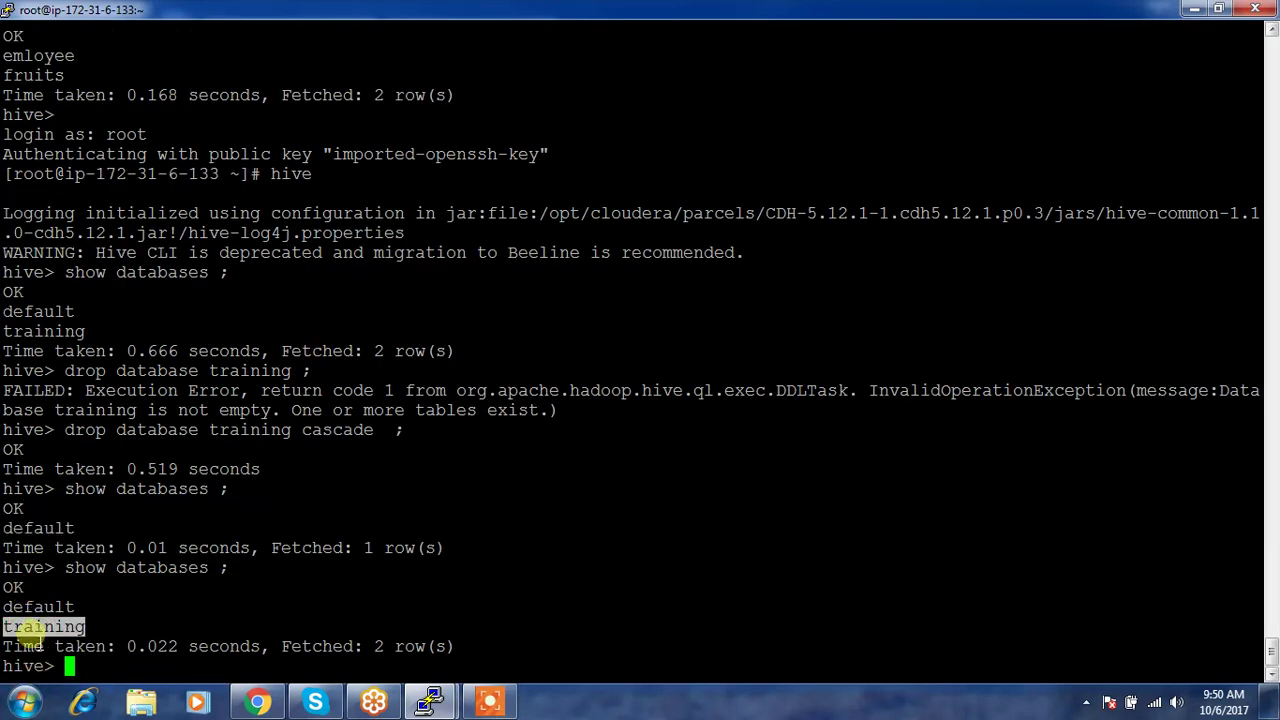
right_click(458, 612)
text(;)
key(Return)
text(show table)
key(Return)
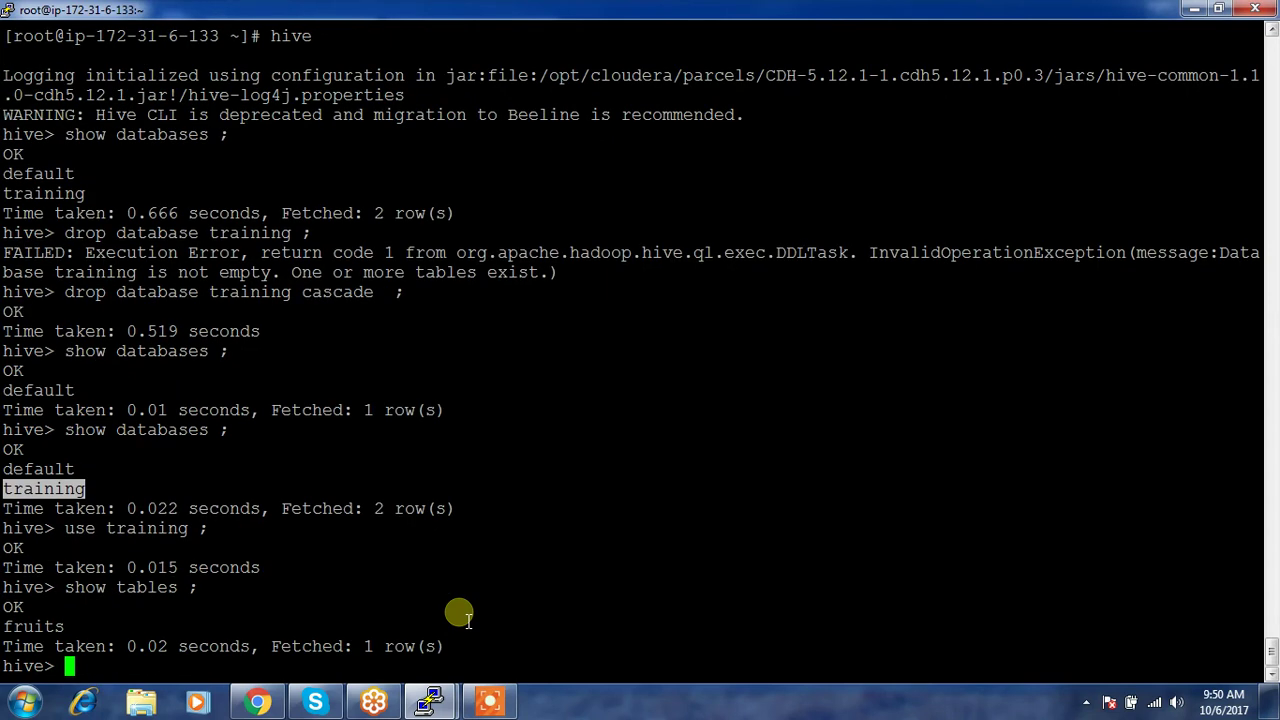
double_click(45, 628)
- Start the hive shell on the DR host's terminal, then go back to Cloudera Manager
mouse_move(432, 702)
click(515, 632)
text(hive)
key(Return)
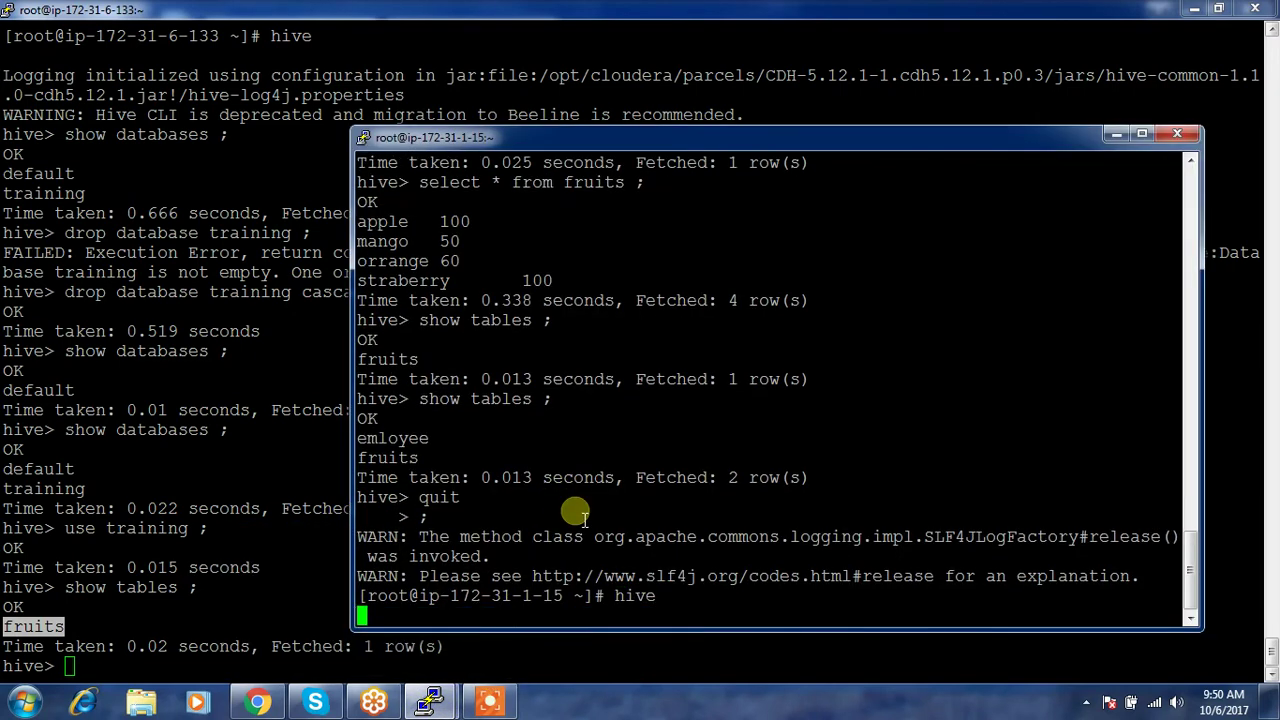
click(257, 702)
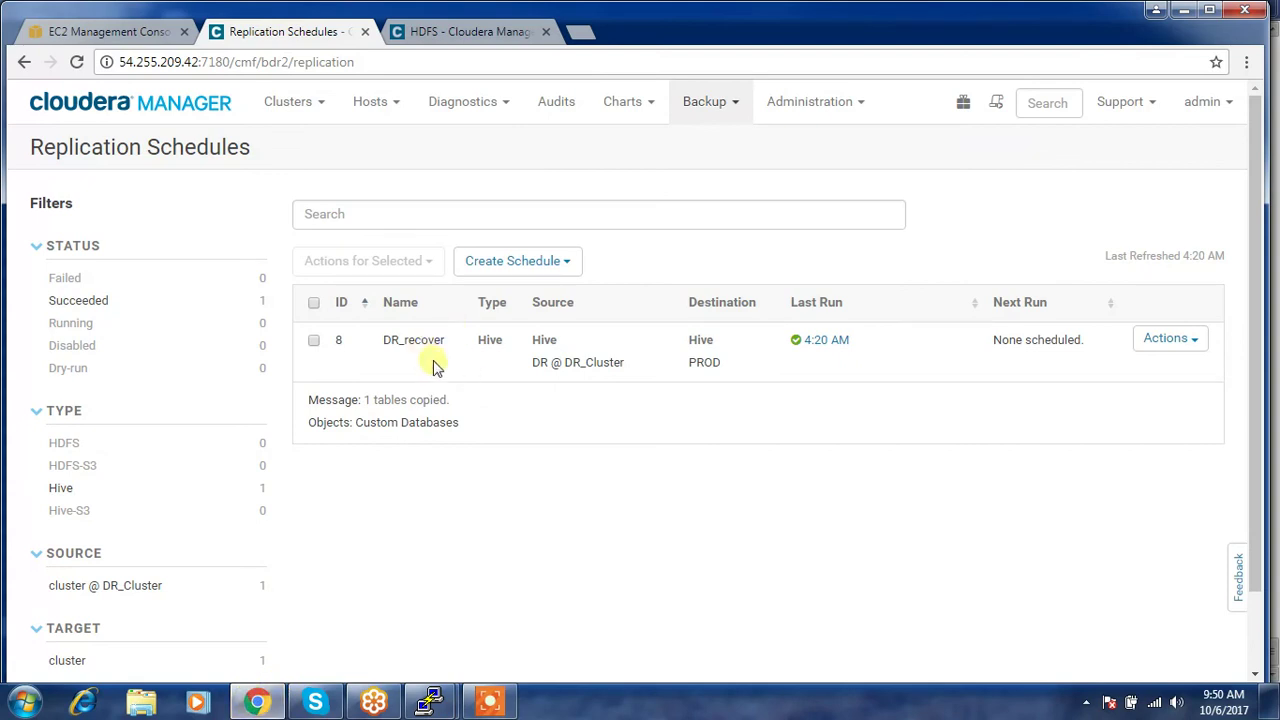
- Open DR_recover's Edit Configuration and select the second table name, employee
click(1165, 340)
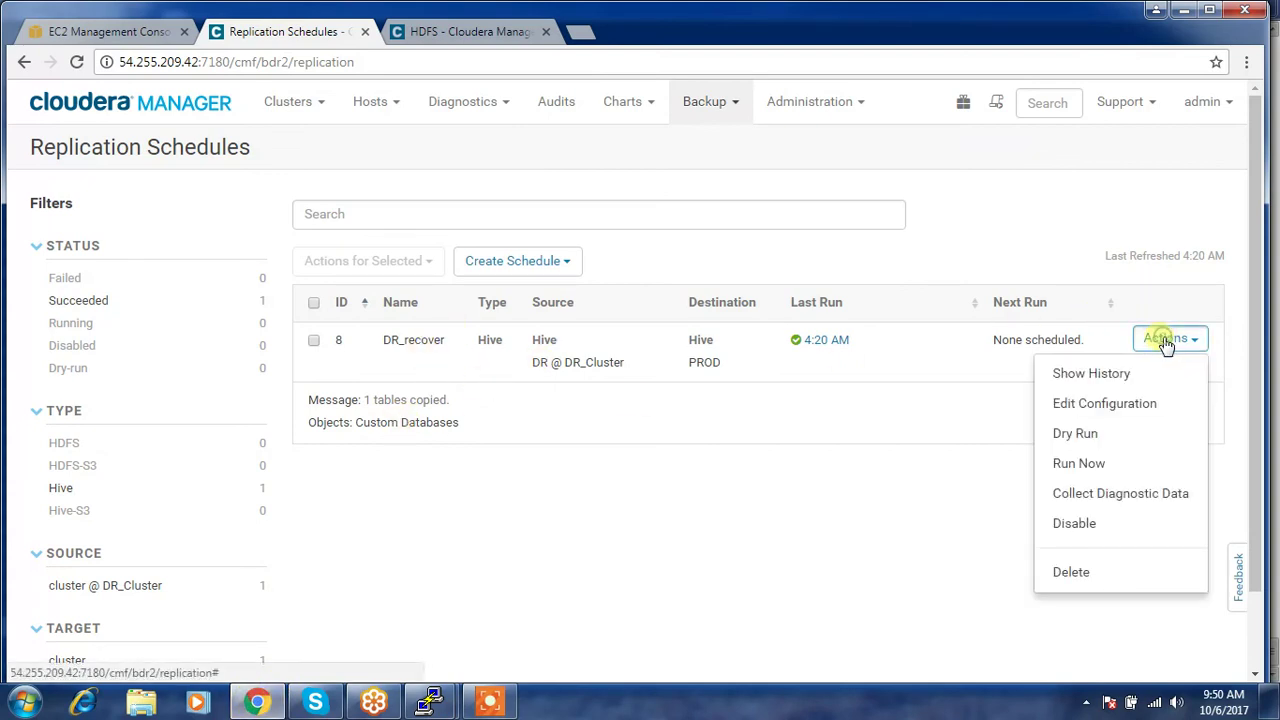
click(1094, 403)
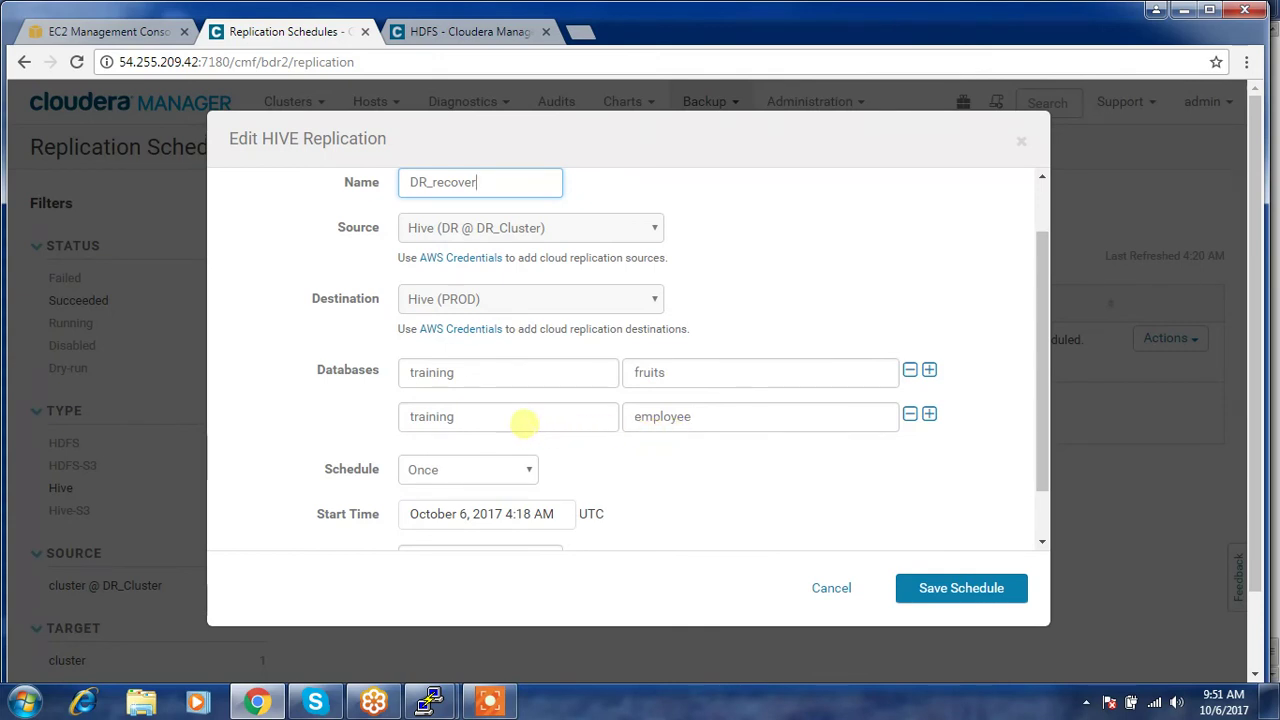
double_click(488, 372)
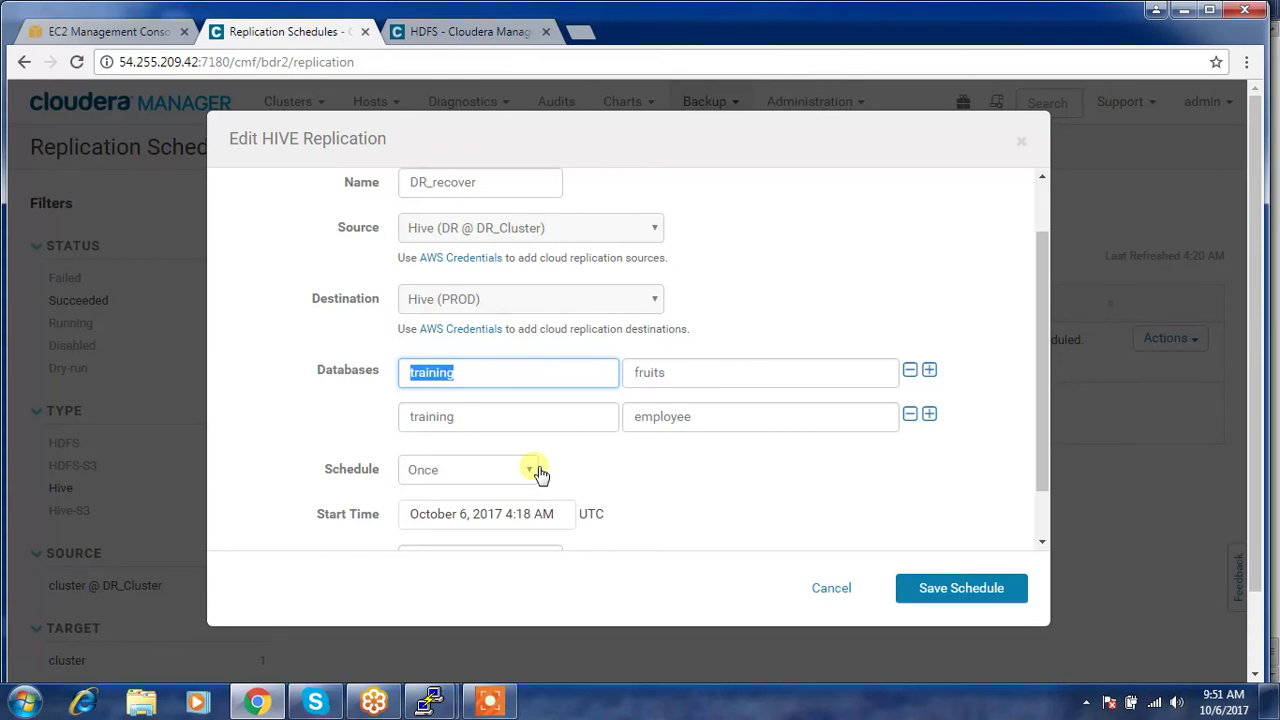
double_click(457, 414)
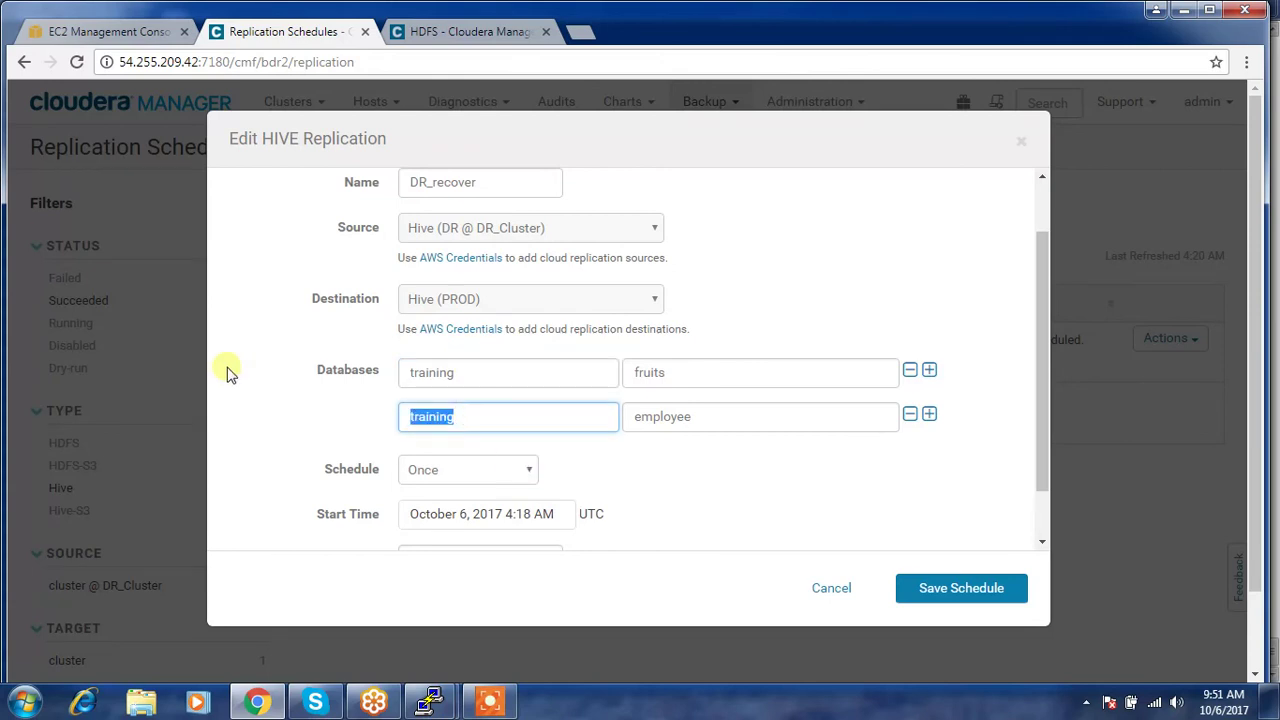
click(730, 420)
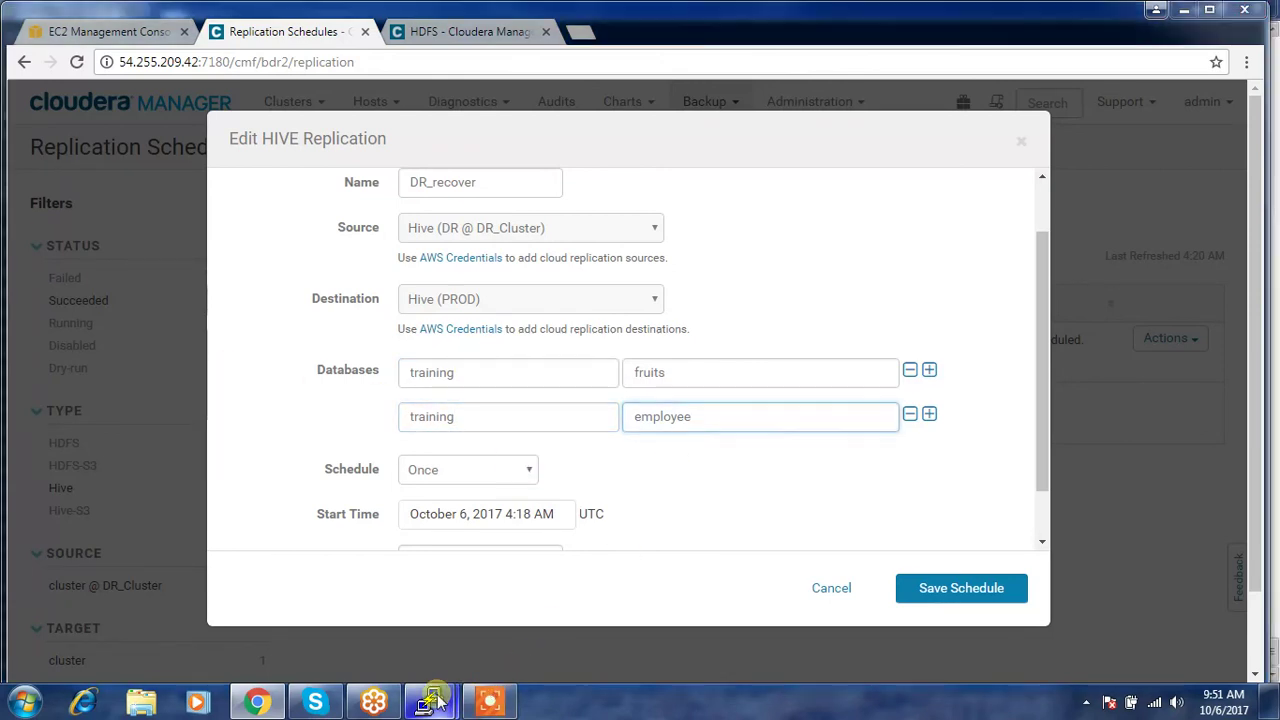
- In DR's Hive shell, run 'use training ;' and 'show tables ;', then copy the name emloyee
mouse_move(435, 700)
click(531, 634)
text(show)
key(BackSpace)
key(BackSpace)
key(BackSpace)
text(use training )
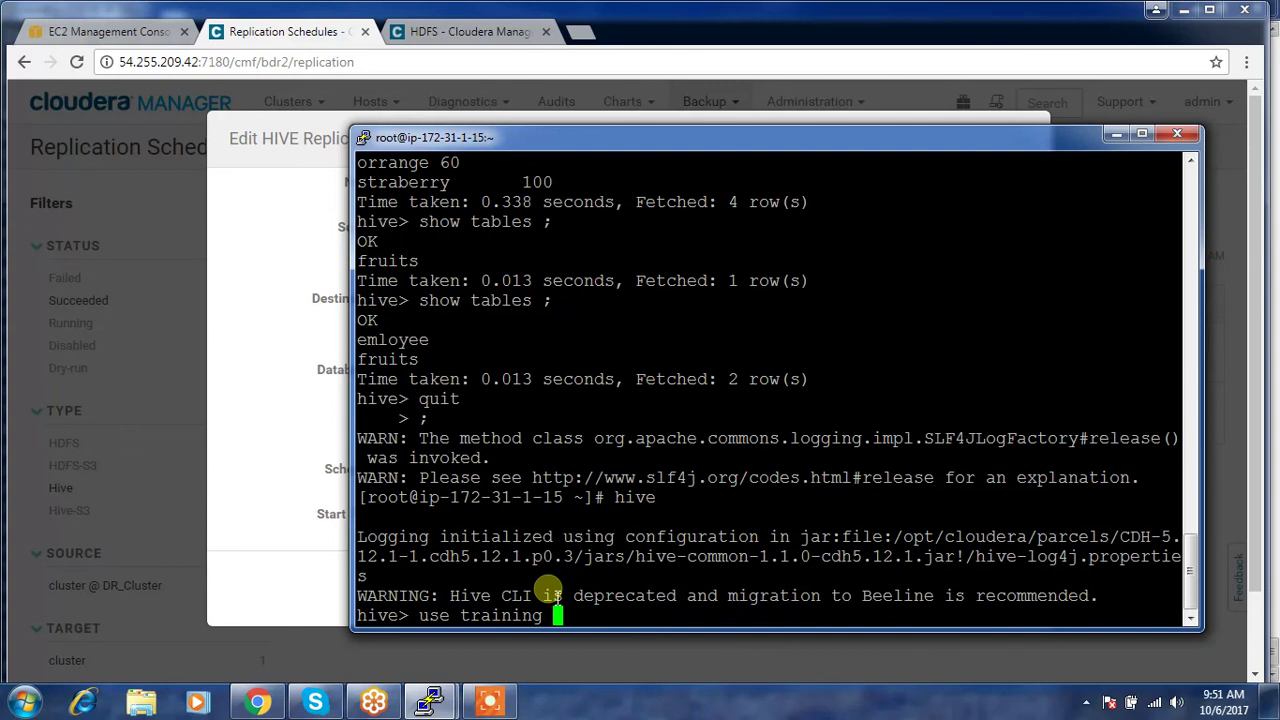
text(;)
key(Return)
text(show tables ;)
key(Return)
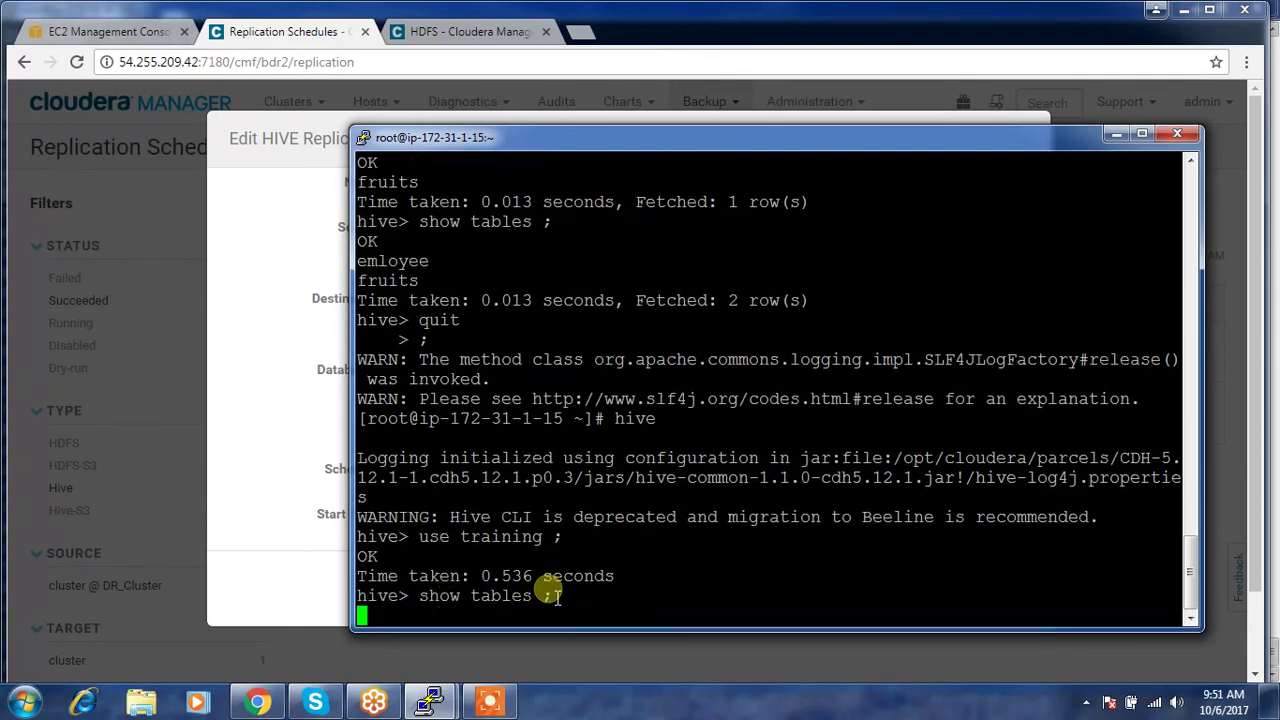
drag(422, 563, 358, 557)
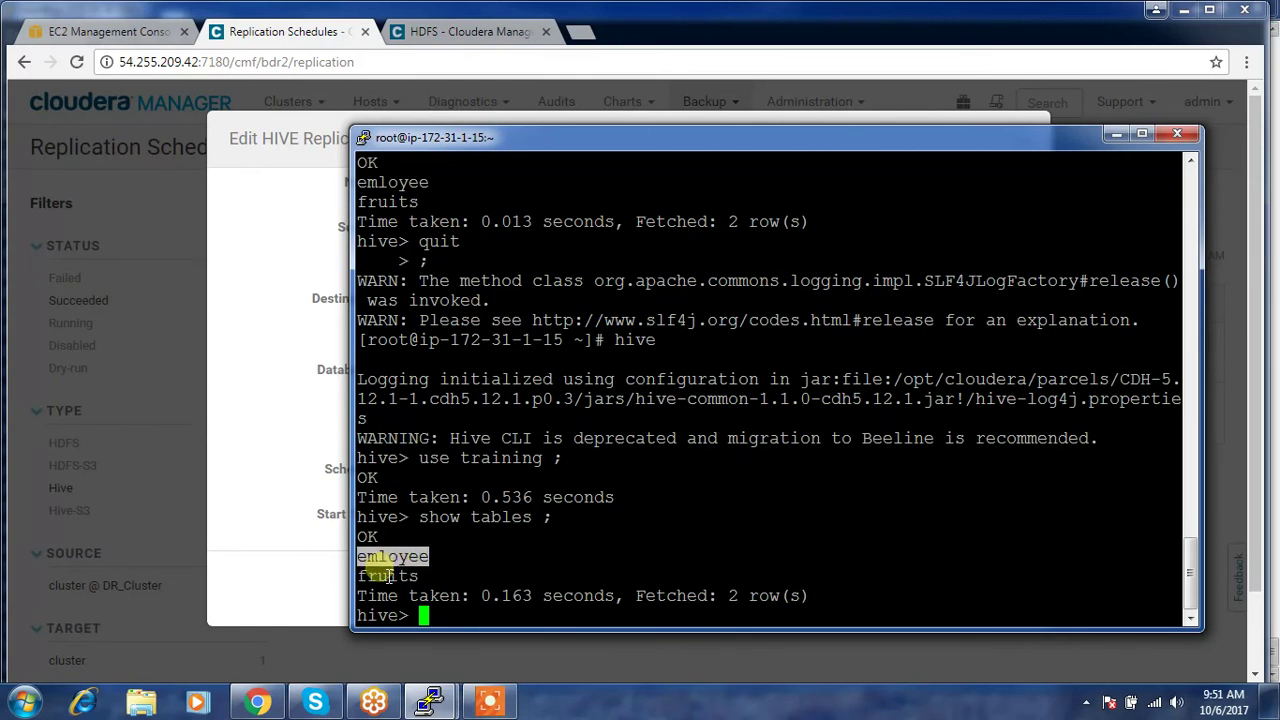
- Replace employee with emloyee in the schedule's table field and save the schedule
click(285, 522)
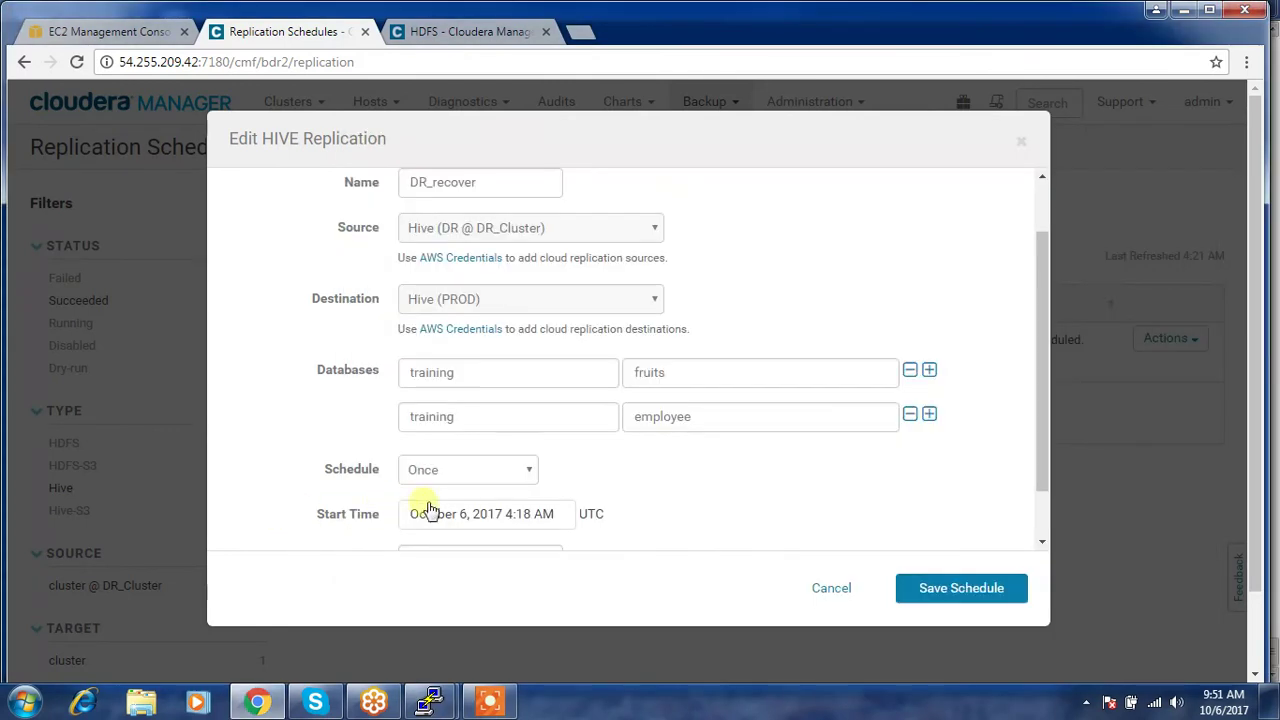
double_click(710, 419)
text(emloyee)
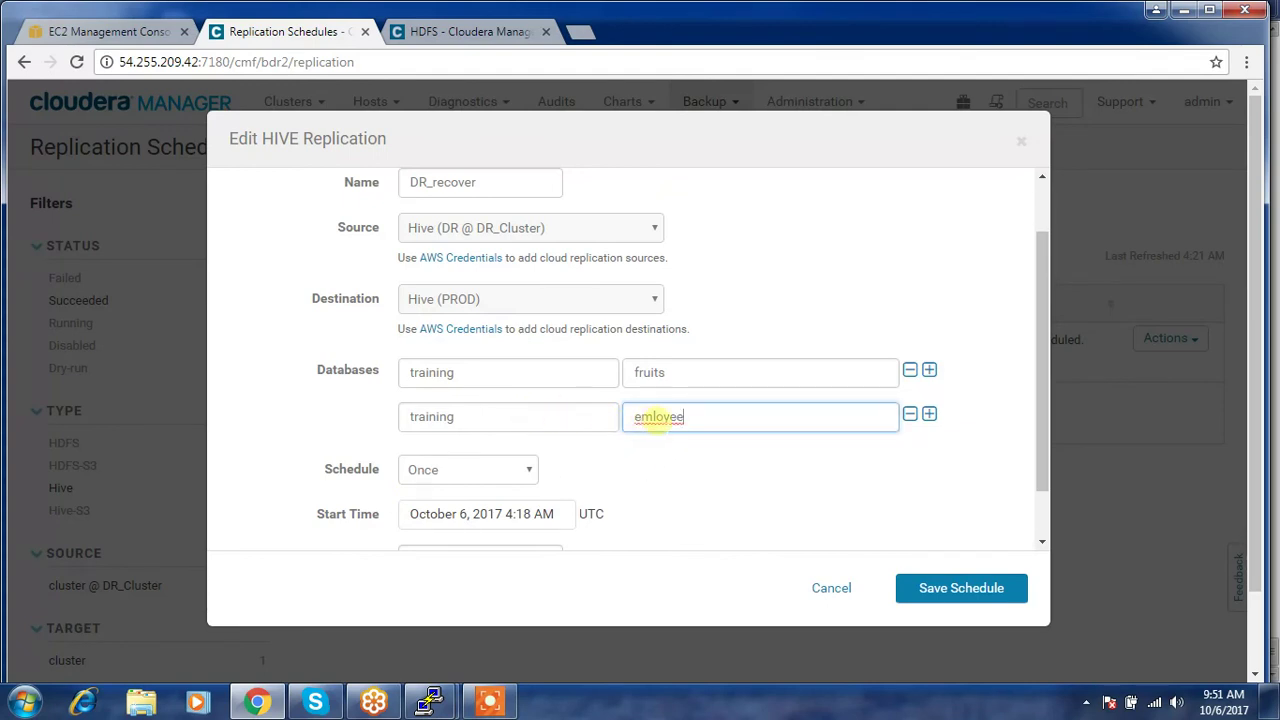
click(658, 418)
click(937, 591)
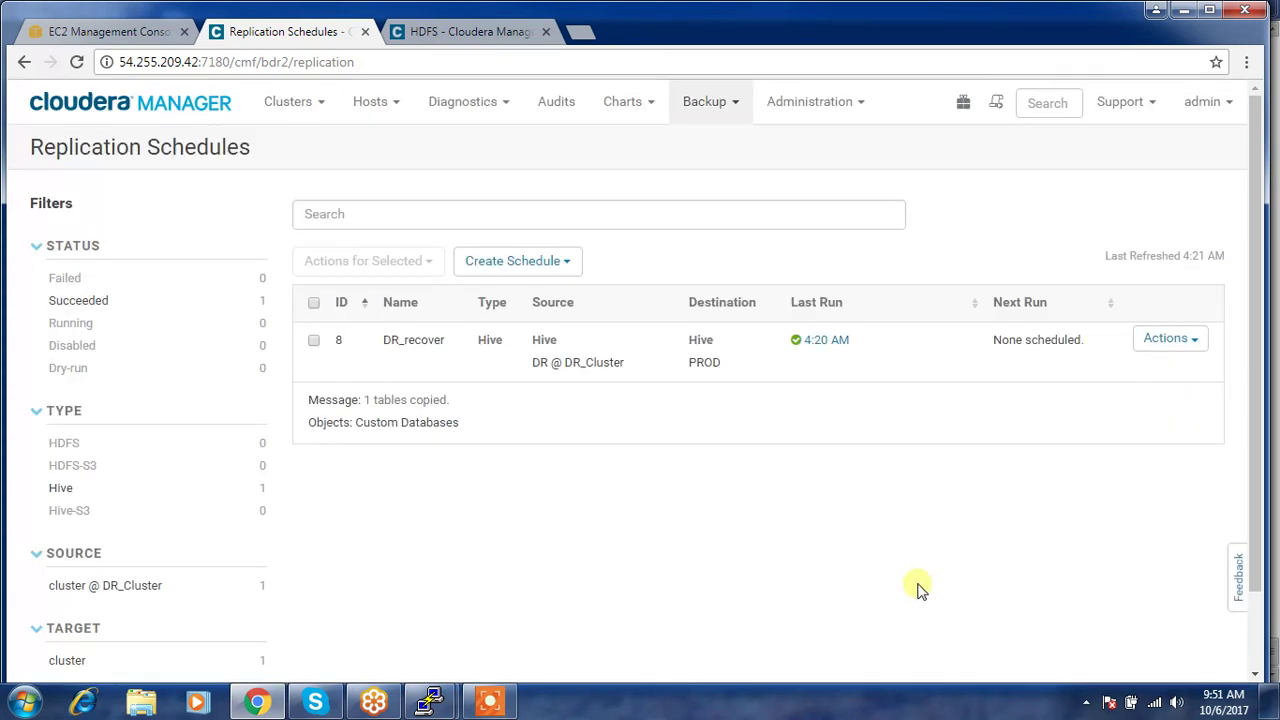
click(1168, 338)
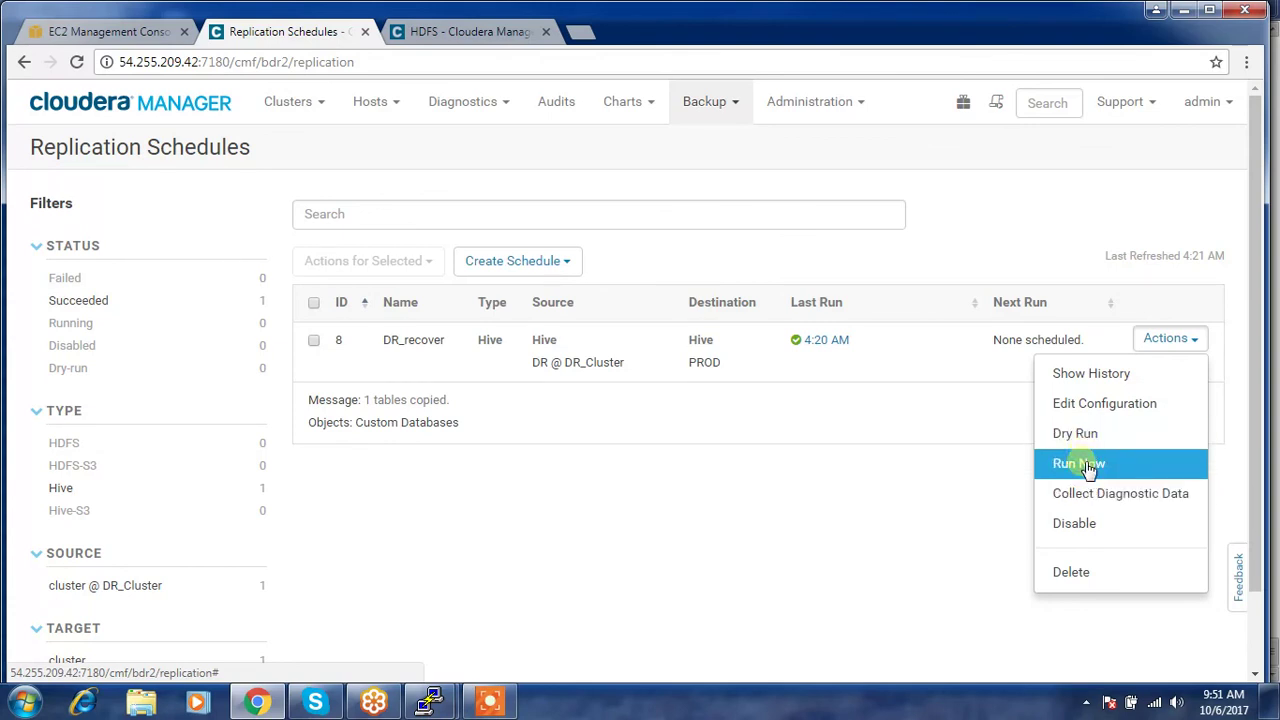
- Run the DR_recover Hive replication immediately with Run Now
click(1088, 468)
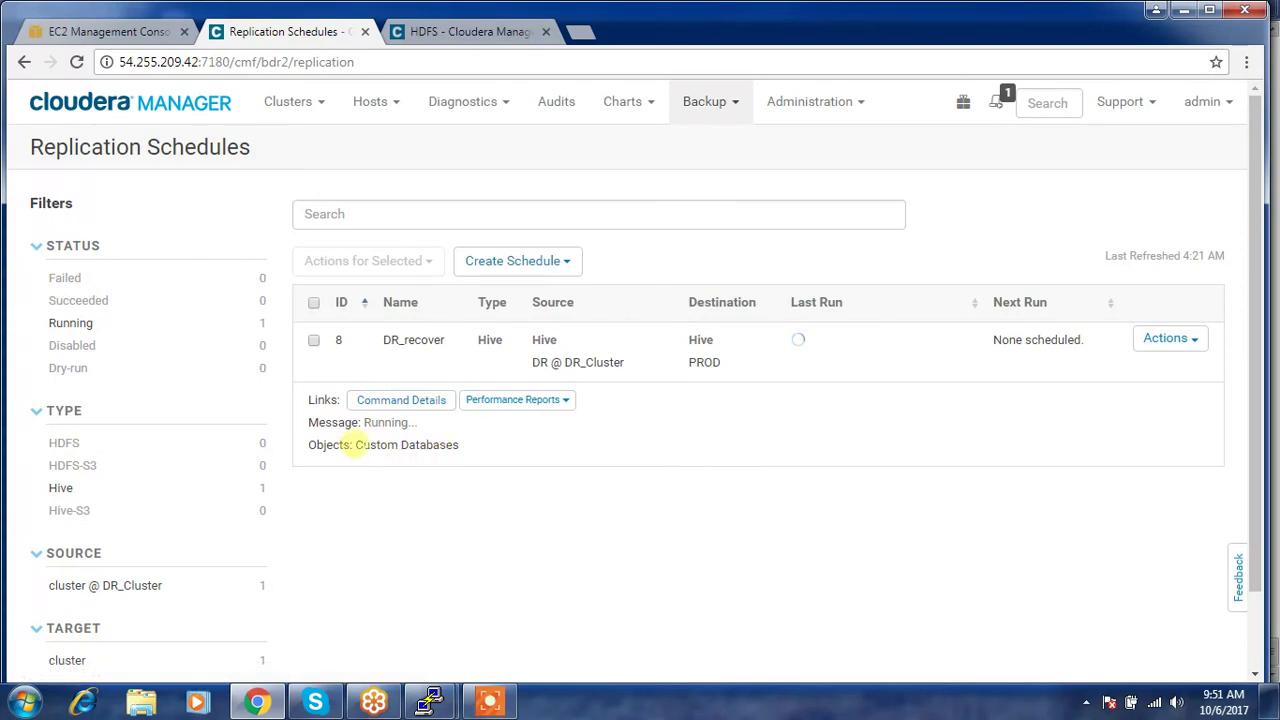
drag(355, 444, 452, 446)
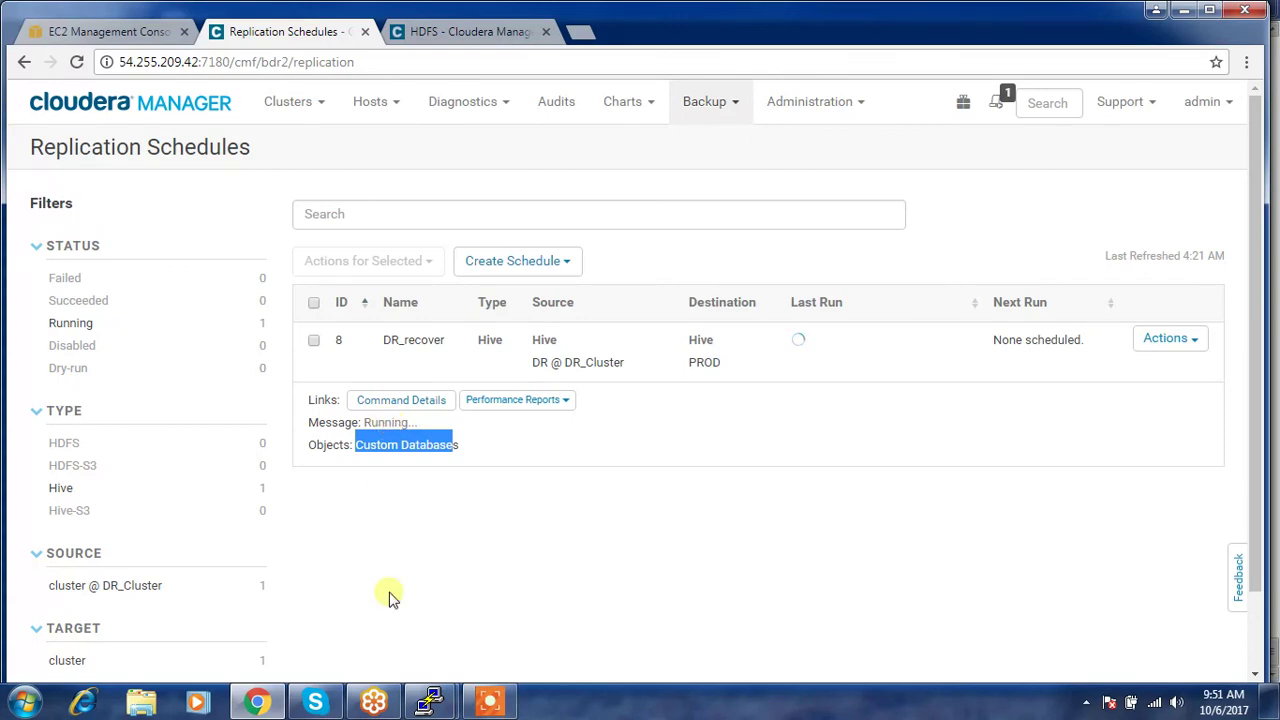
- Rerun 'show tables ;' on PROD's training database, which still lists only fruits, then return to the replication
mouse_move(428, 700)
click(340, 622)
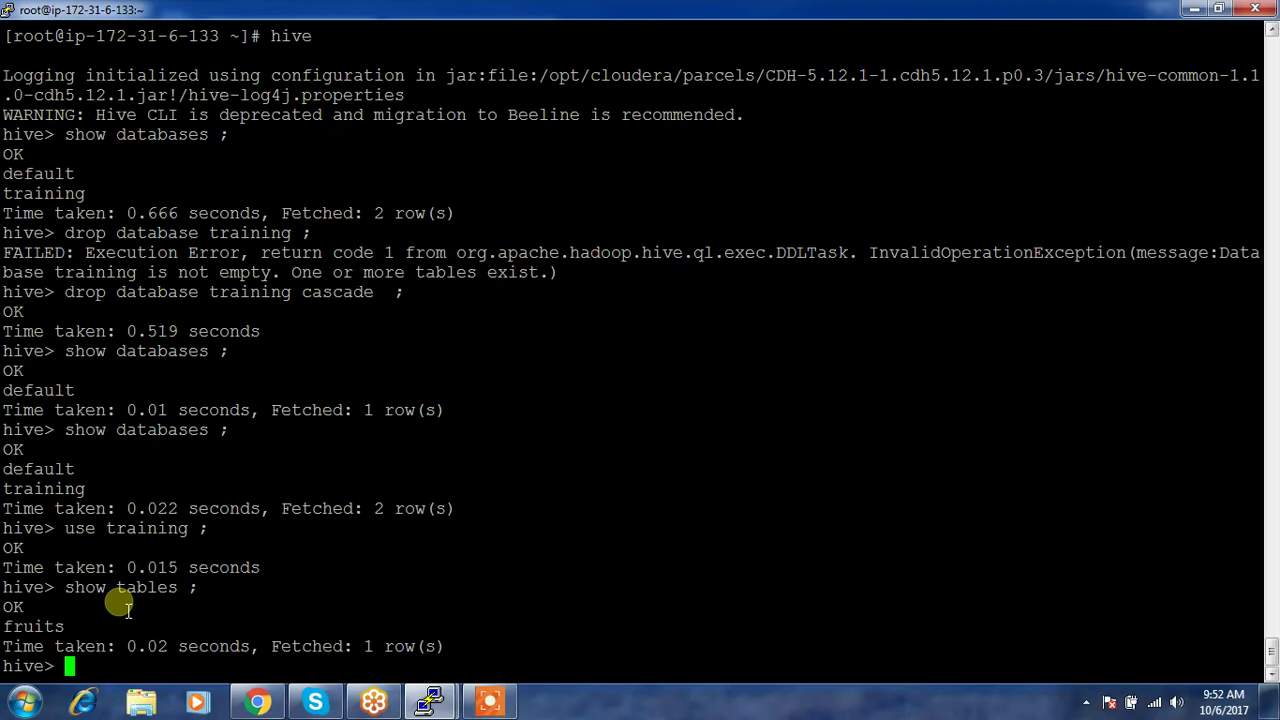
key(Up)
key(Return)
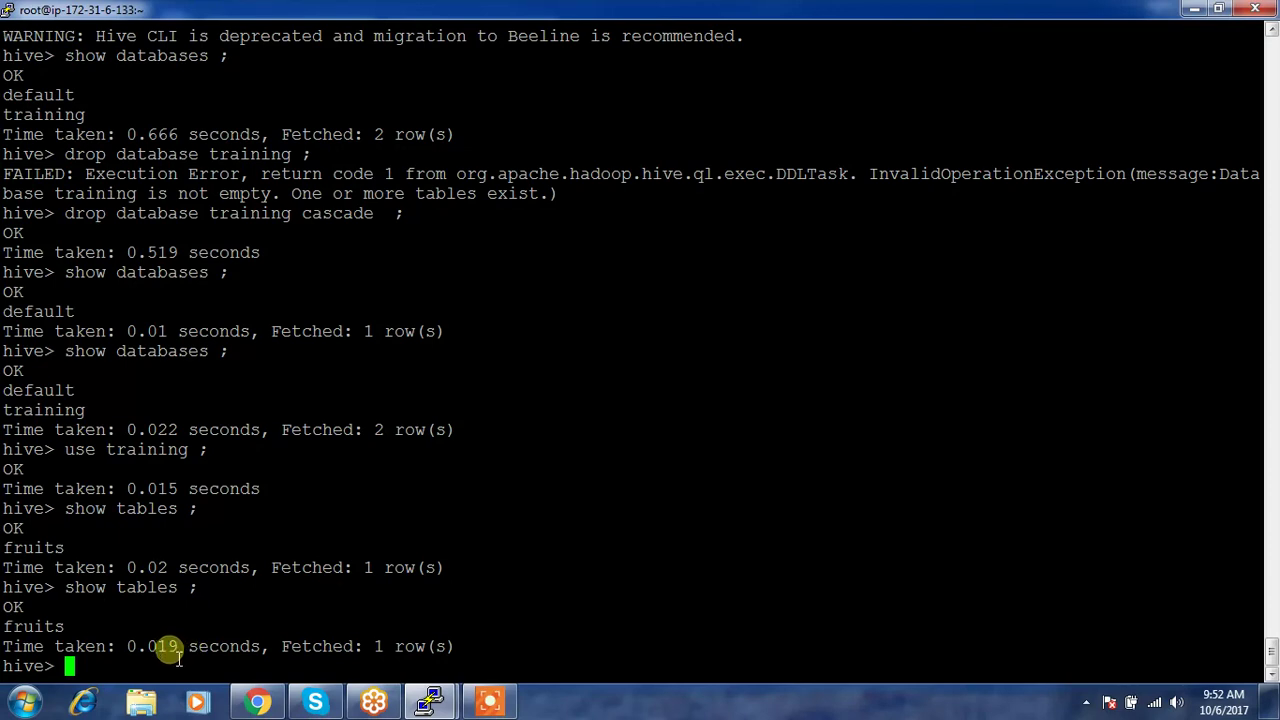
click(258, 703)
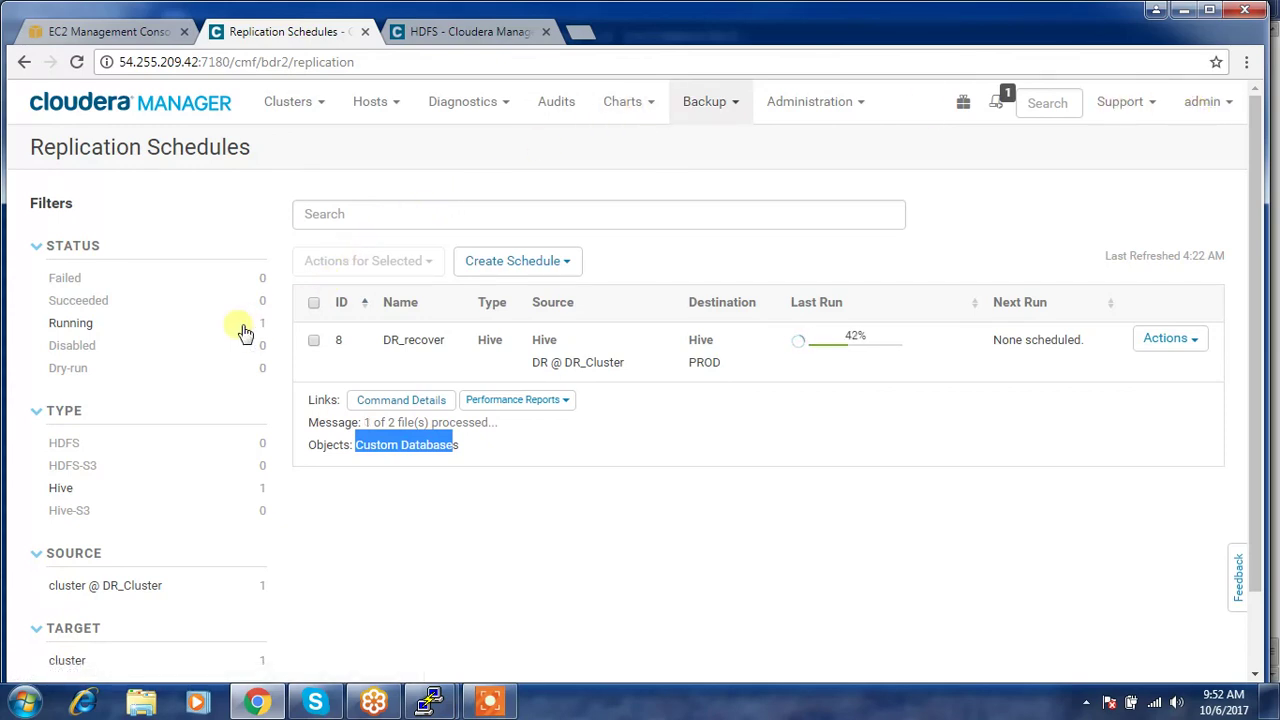
- Uncheck the DR-Cluster instance in the EC2 Instances list, then return to Replication Schedules
click(112, 32)
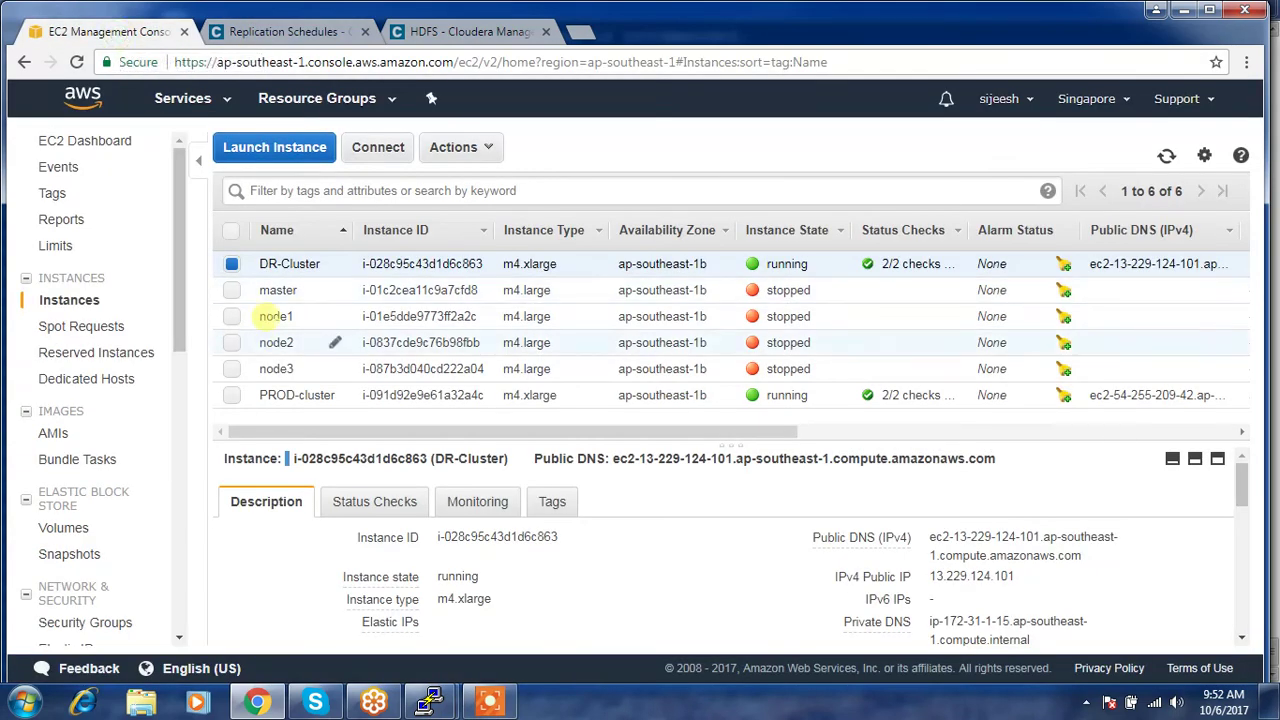
click(231, 263)
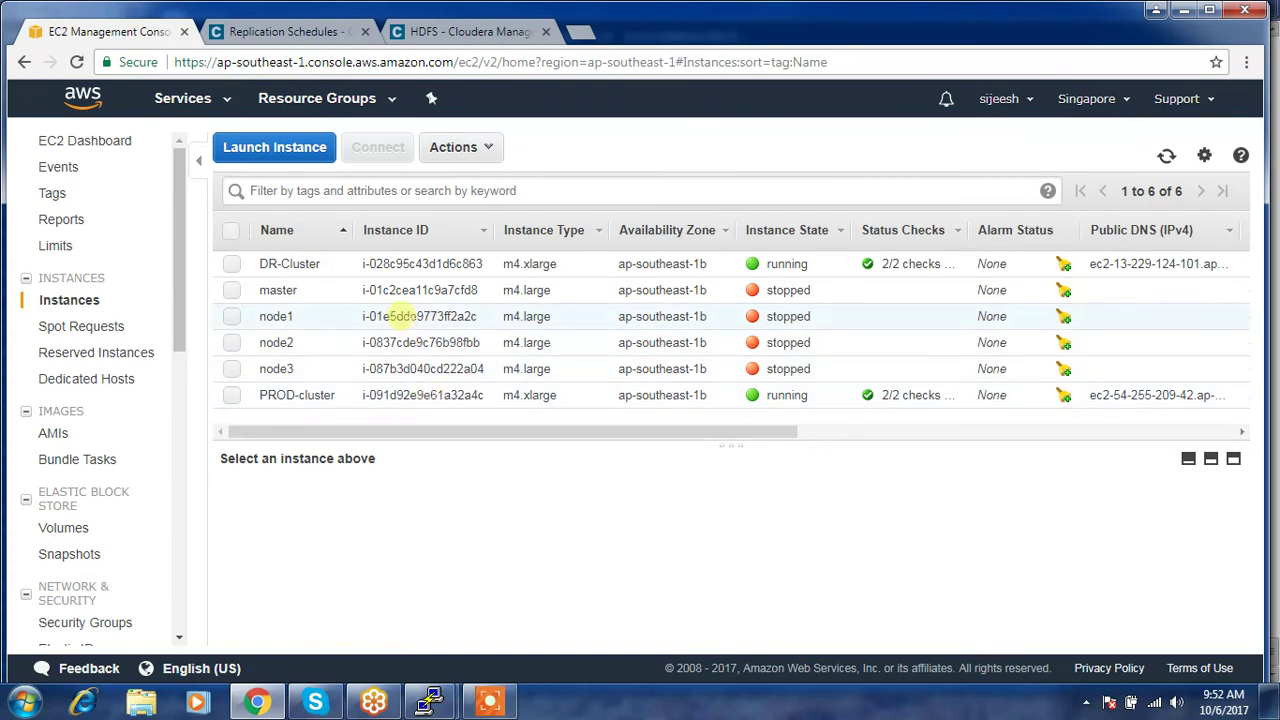
click(314, 32)
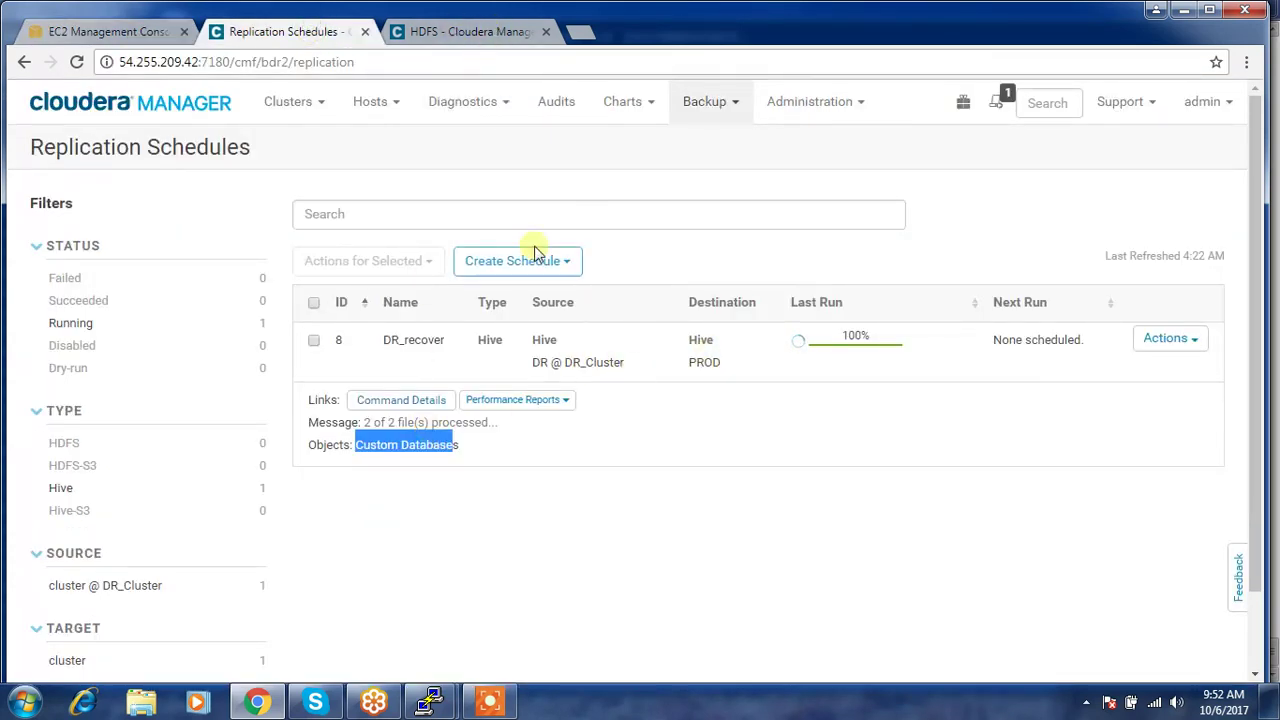